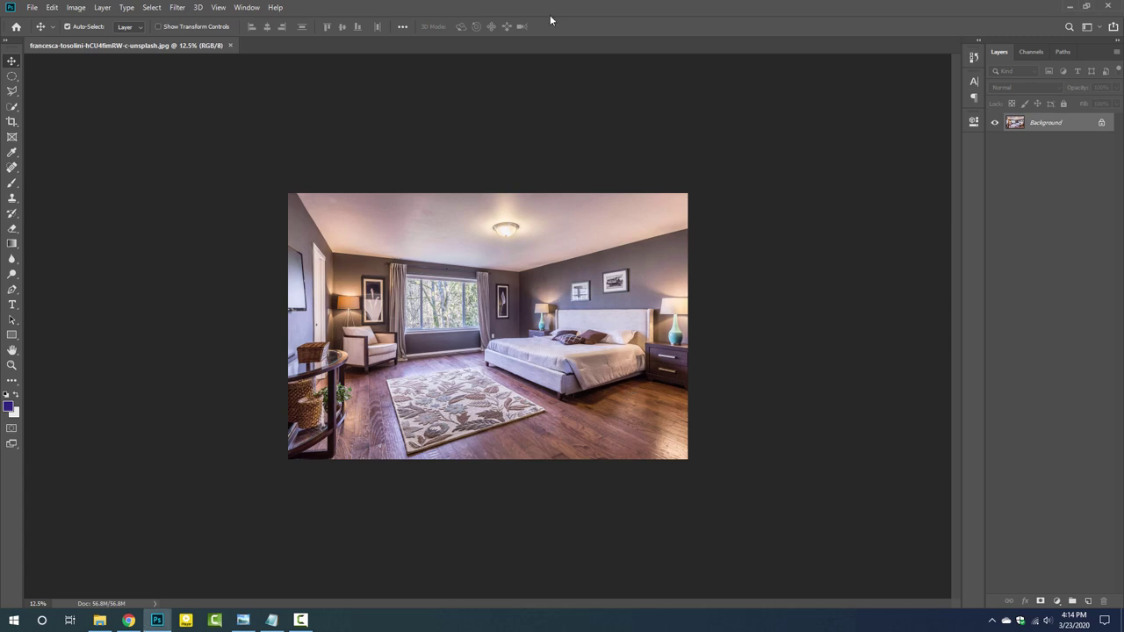
- Save the bedroom photo as project.psd
{"action": "key", "text": "ctrl+shift+s"}
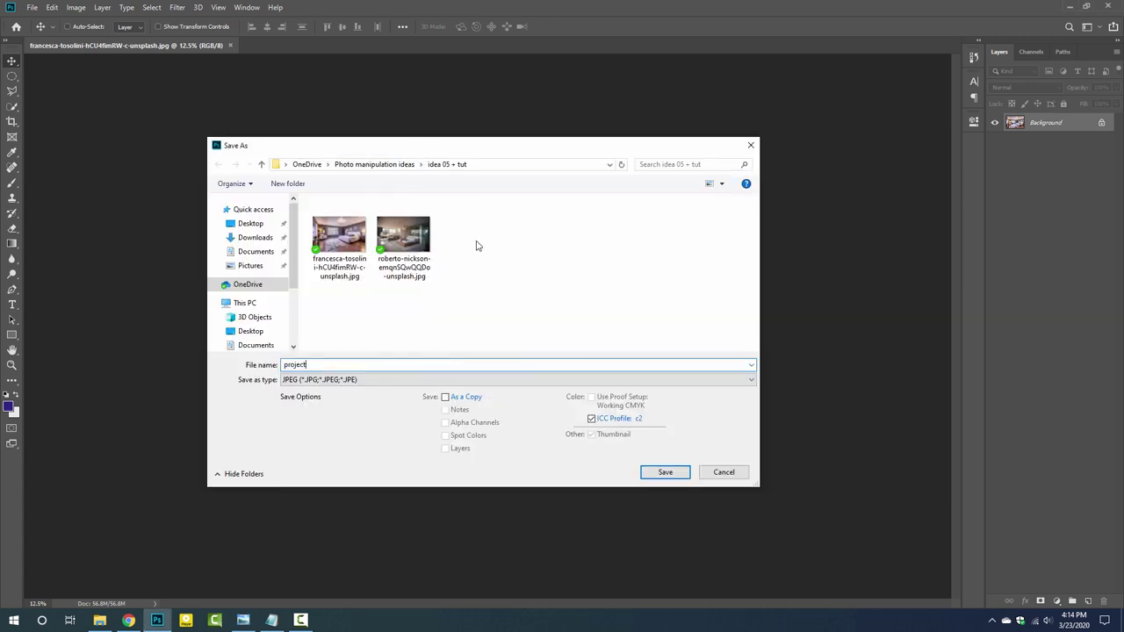
{"action": "key", "text": "ctrl+shift+s"}
{"action": "key", "text": "Return"}
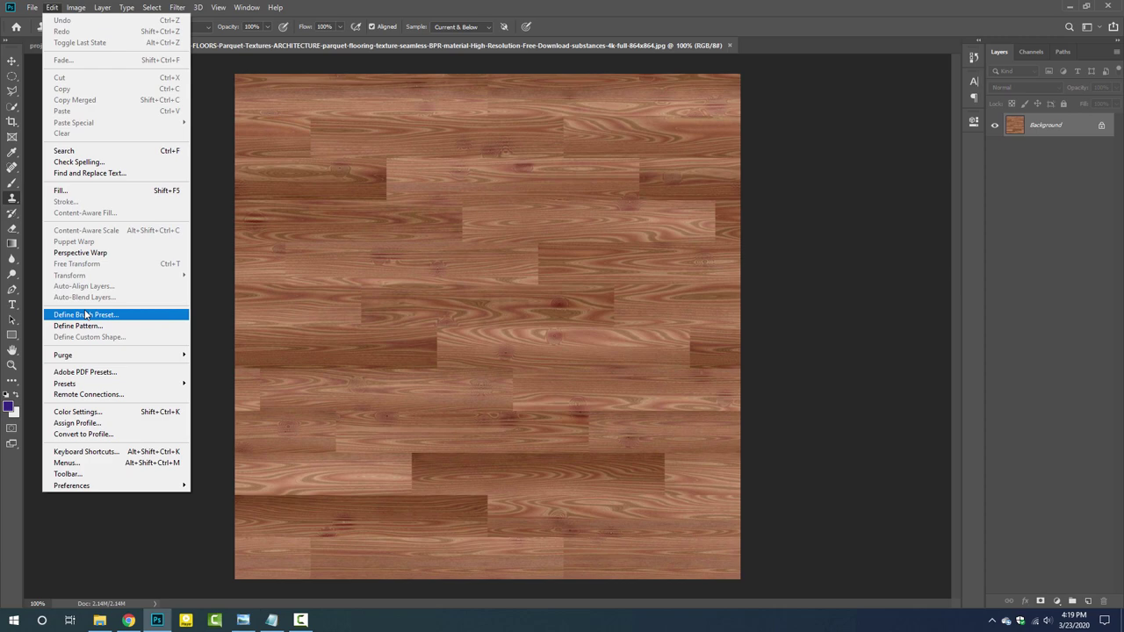
- Define the wood texture as a pattern named 'wood' and return to the bedroom project
{"action": "left_click", "coordinate": [115, 325]}
{"action": "type", "text": "wood text"}
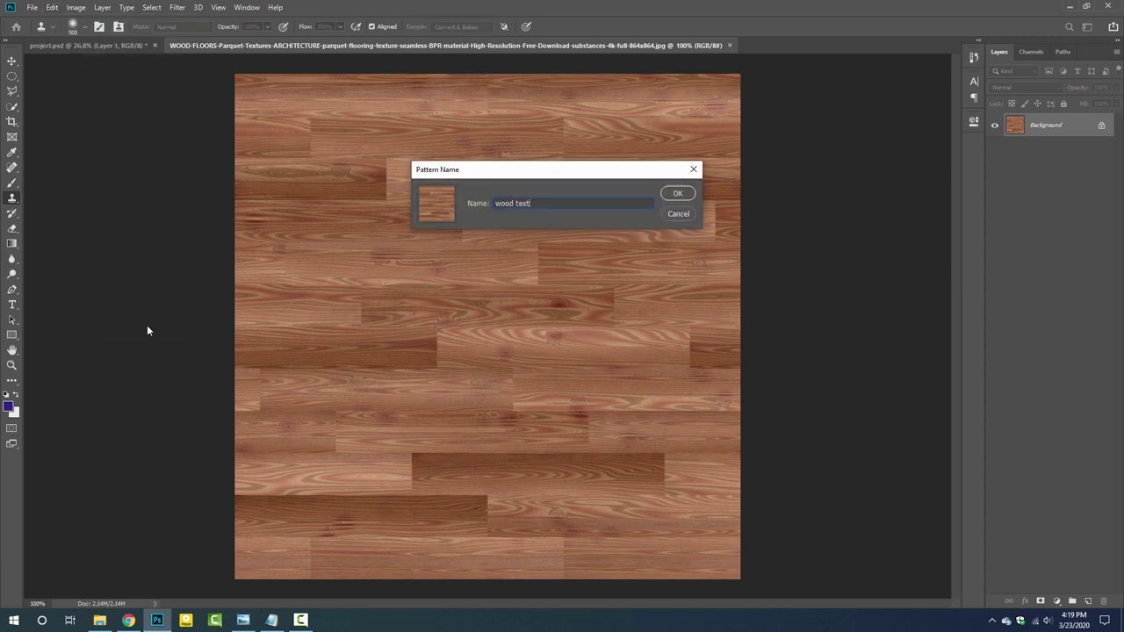
{"action": "key", "text": "Return"}
{"action": "left_click", "coordinate": [88, 45]}
- Fill a new layer and give it an enlarged wood Pattern Overlay
{"action": "key", "text": "ctrl+BackSpace"}
{"action": "right_click", "coordinate": [1052, 119]}
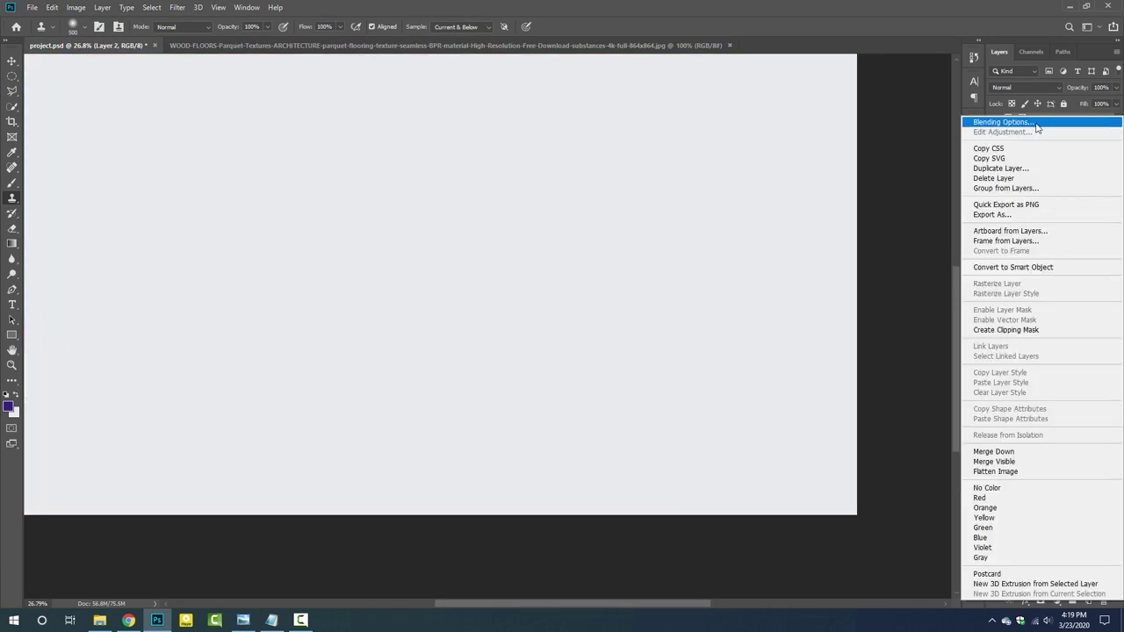
{"action": "left_click", "coordinate": [1003, 117]}
{"action": "left_click", "coordinate": [586, 472]}
{"action": "left_click", "coordinate": [789, 365]}
{"action": "left_click", "coordinate": [749, 438]}
{"action": "left_click", "coordinate": [751, 512]}
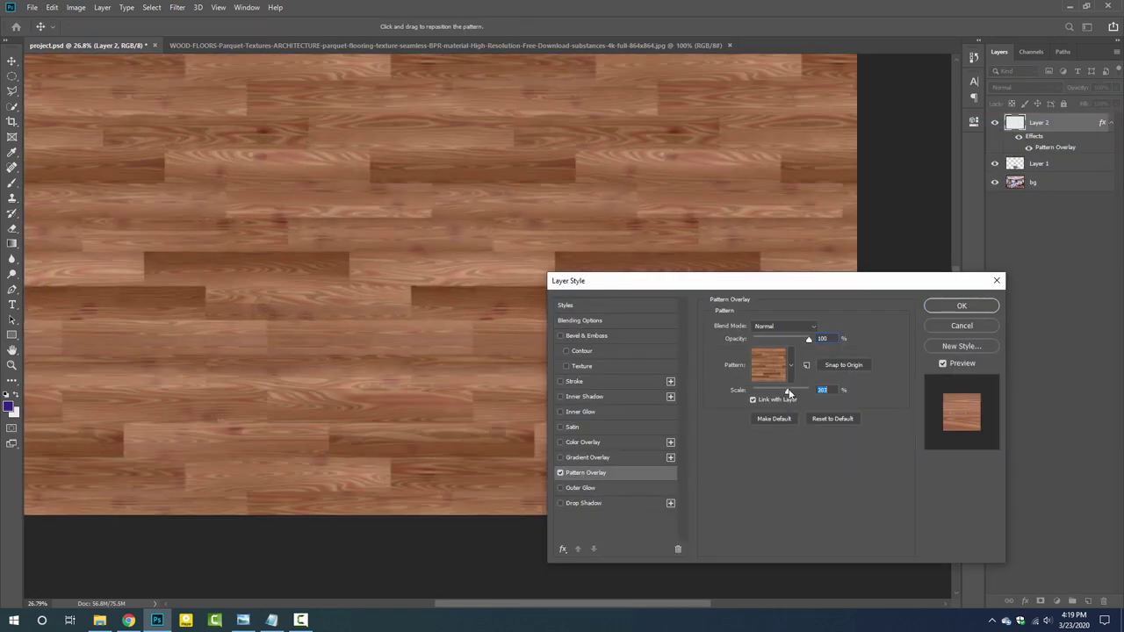
{"action": "left_click_drag", "start_coordinate": [773, 383], "coordinate": [821, 384]}
{"action": "left_click", "coordinate": [962, 305]}
- Redo the wood Pattern Overlay on a plain fill layer at 362% scale
{"action": "key", "text": "s"}
{"action": "key", "text": "ctrl+z"}
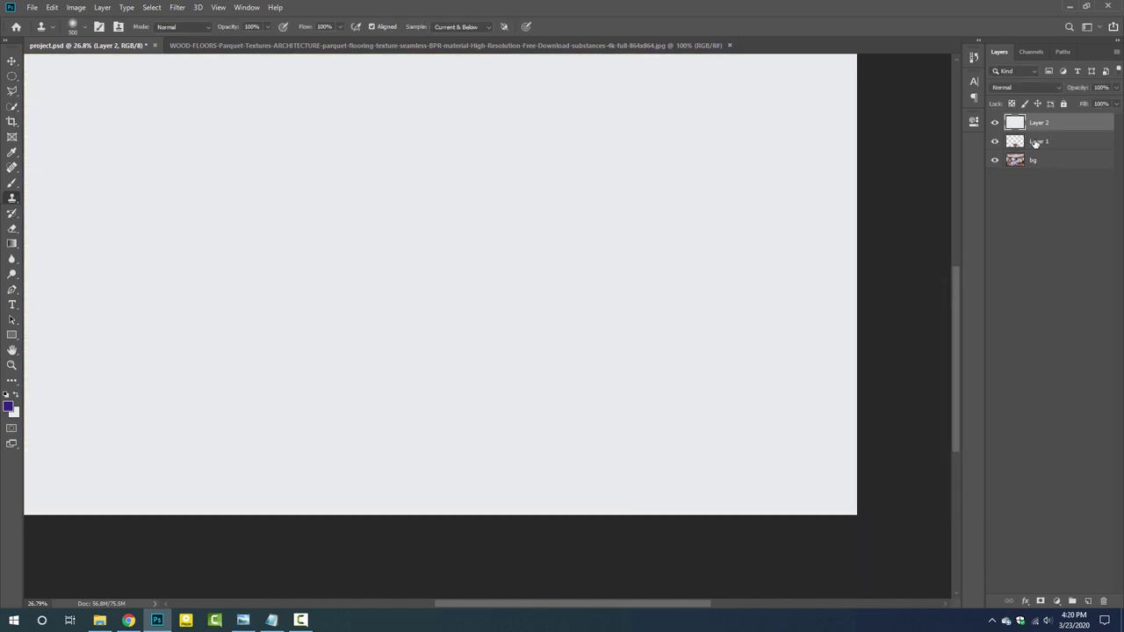
{"action": "right_click", "coordinate": [1064, 129]}
{"action": "left_click", "coordinate": [920, 173]}
{"action": "left_click", "coordinate": [586, 472]}
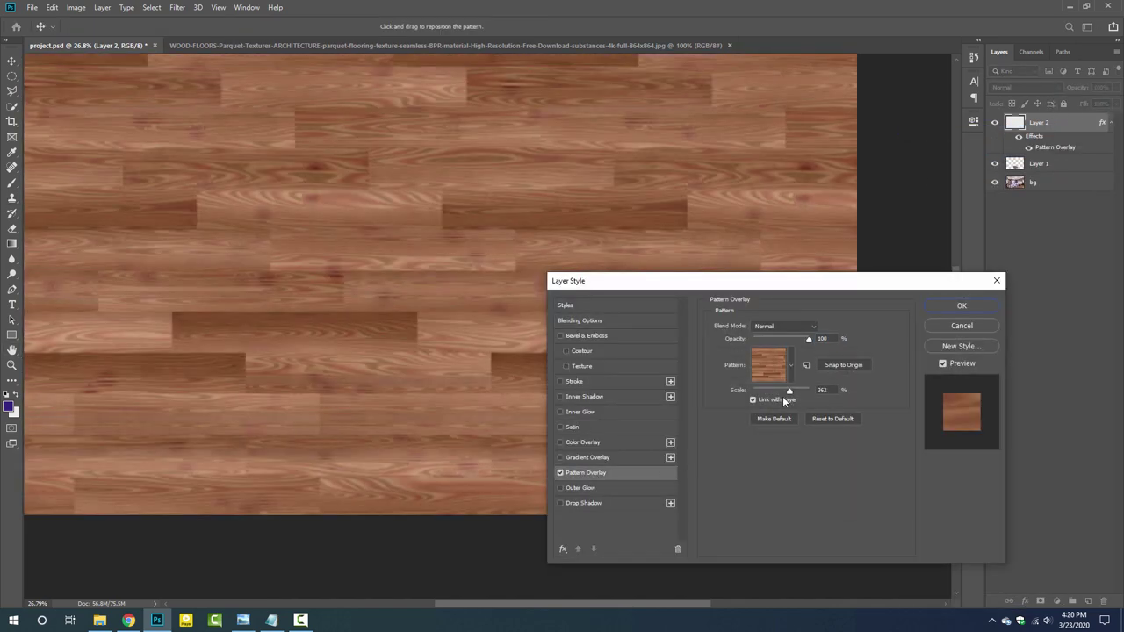
{"action": "left_click_drag", "start_coordinate": [782, 396], "coordinate": [784, 394]}
{"action": "left_click", "coordinate": [959, 304]}
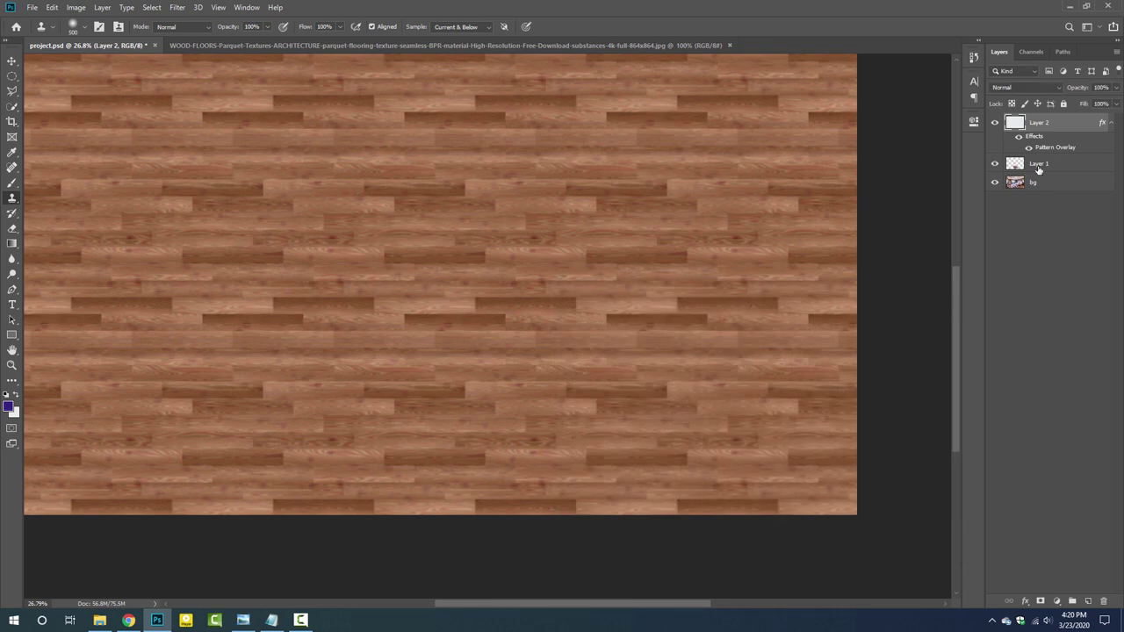
- Convert the wood pattern layer into a smart object
{"action": "right_click", "coordinate": [1054, 123]}
{"action": "left_click", "coordinate": [1071, 273]}
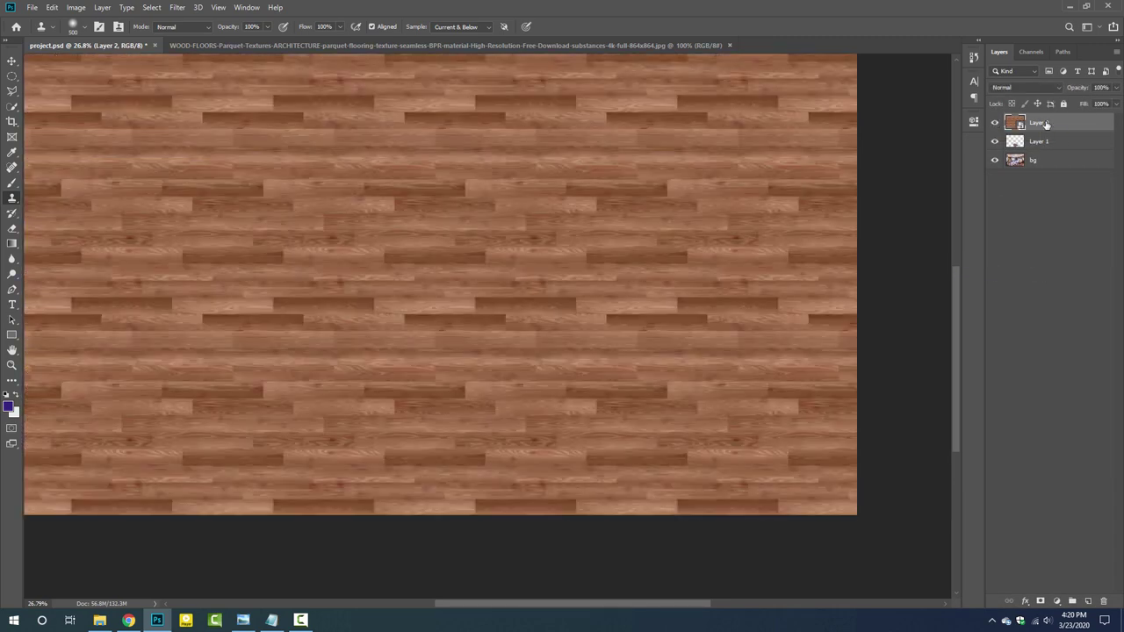
{"action": "key", "text": "ctrl+t"}
{"action": "key", "text": "ctrl+0"}
- Distort the wood layer's top corners down toward the floor and commit
{"action": "right_click", "coordinate": [350, 194]}
{"action": "left_click", "coordinate": [372, 265]}
{"action": "left_click_drag", "start_coordinate": [217, 147], "coordinate": [338, 325]}
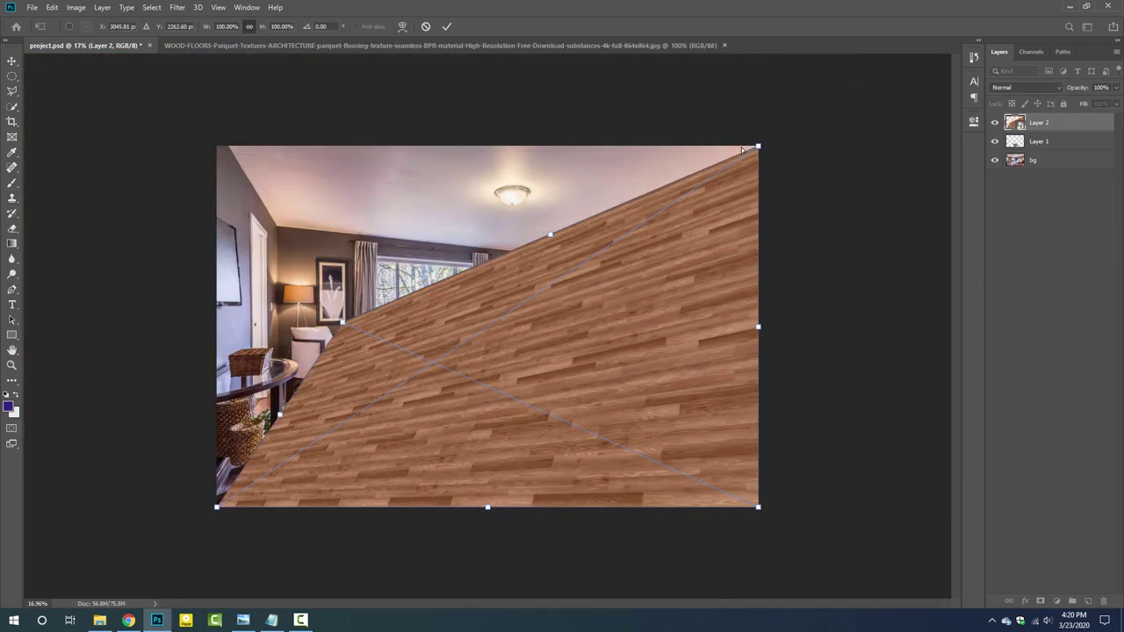
{"action": "left_click_drag", "start_coordinate": [759, 147], "coordinate": [758, 430]}
{"action": "key", "text": "Return"}
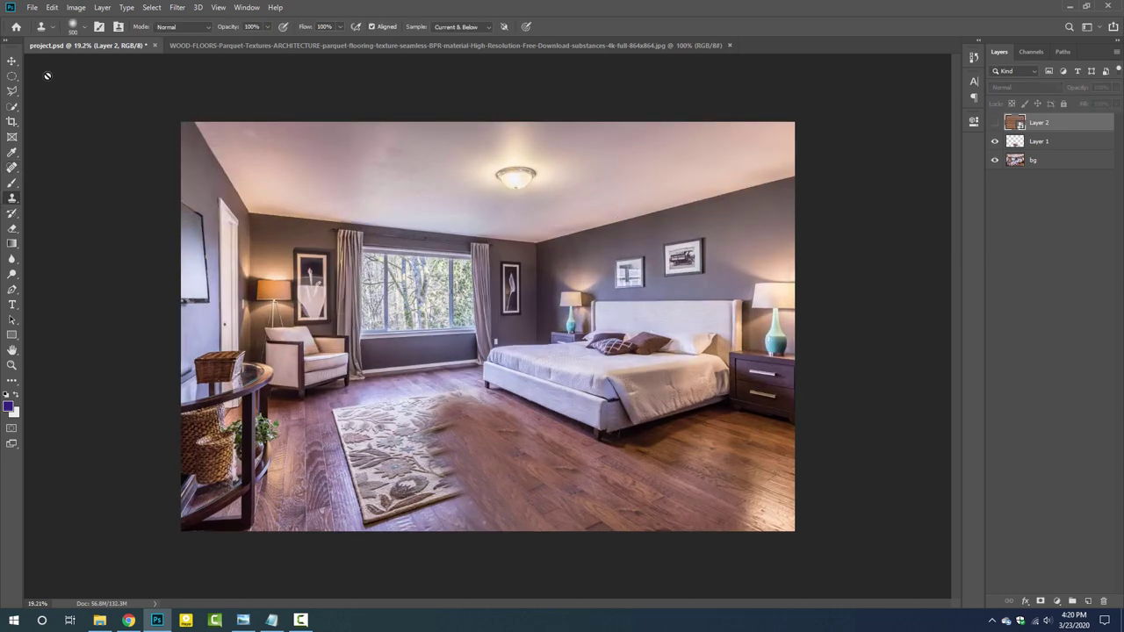
- Place vertical guides at the wall corners and horizontal guides along the floor line
{"action": "left_click_drag", "start_coordinate": [532, 266], "coordinate": [540, 277]}
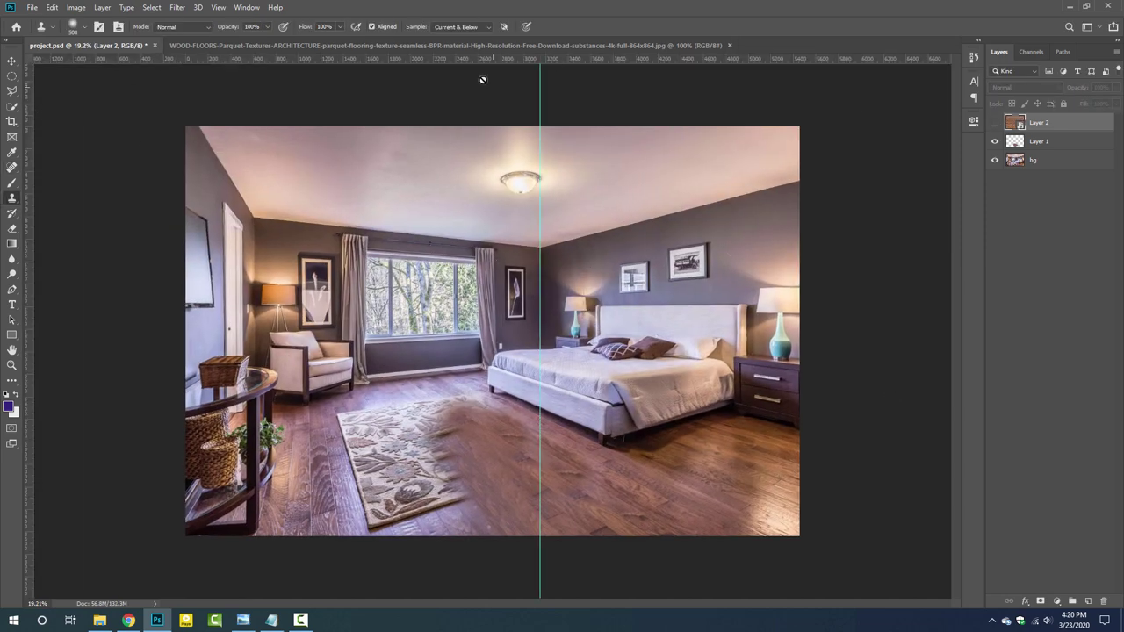
{"action": "left_click_drag", "start_coordinate": [482, 58], "coordinate": [626, 426]}
{"action": "left_click_drag", "start_coordinate": [306, 59], "coordinate": [349, 390]}
{"action": "left_click_drag", "start_coordinate": [577, 350], "coordinate": [580, 358]}
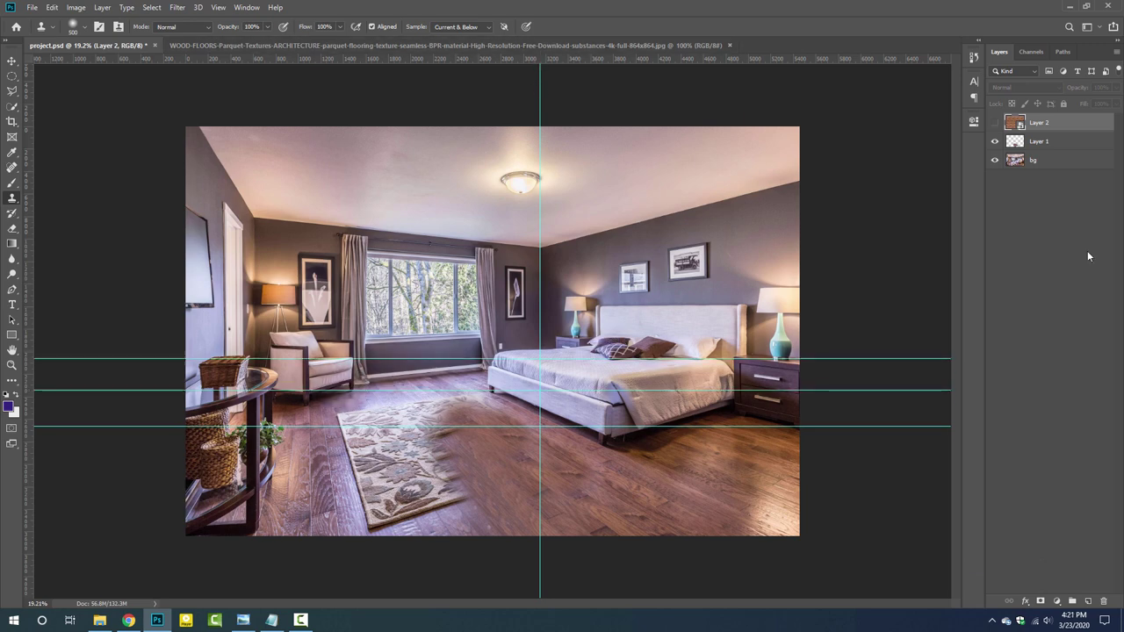
{"action": "left_click_drag", "start_coordinate": [237, 328], "coordinate": [254, 341]}
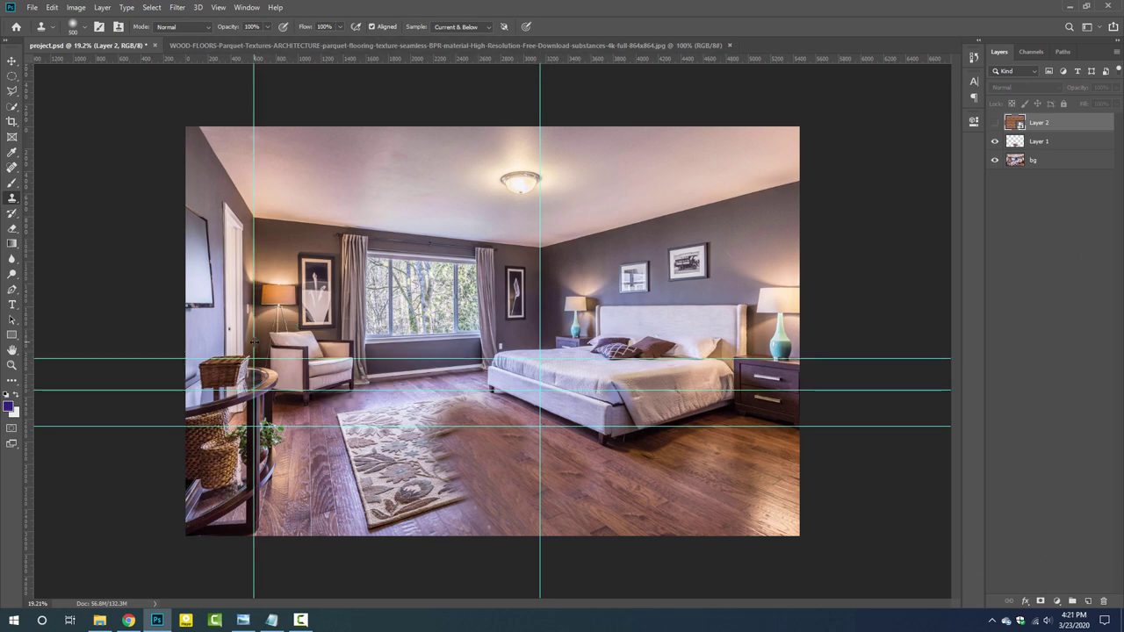
{"action": "left_click", "coordinate": [995, 122]}
- Make a first Distort pass pulling the wood layer's corners toward the floor
{"action": "key", "text": "ctrl+t"}
{"action": "right_click", "coordinate": [477, 219]}
{"action": "left_click", "coordinate": [497, 281]}
{"action": "left_click_drag", "start_coordinate": [799, 127], "coordinate": [583, 330]}
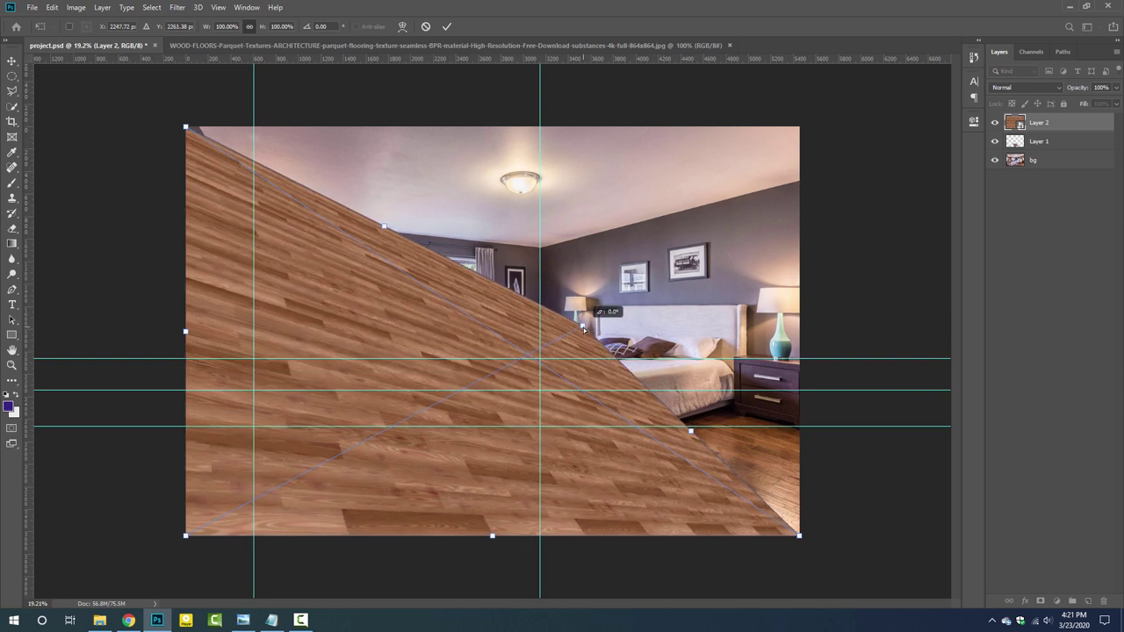
{"action": "mouse_move", "coordinate": [185, 127]}
{"action": "left_mouse_down"}
{"action": "mouse_move", "coordinate": [268, 353]}
{"action": "mouse_move", "coordinate": [251, 413]}
{"action": "mouse_move", "coordinate": [253, 391]}
{"action": "left_mouse_up"}
{"action": "mouse_move", "coordinate": [584, 329]}
{"action": "left_mouse_down"}
{"action": "mouse_move", "coordinate": [535, 380]}
{"action": "mouse_move", "coordinate": [539, 360]}
{"action": "left_mouse_up"}
{"action": "left_click_drag", "start_coordinate": [799, 536], "coordinate": [874, 420]}
{"action": "left_click_drag", "start_coordinate": [185, 536], "coordinate": [132, 622]}
{"action": "key", "text": "ctrl+minus"}
{"action": "left_click_drag", "start_coordinate": [755, 394], "coordinate": [989, 445]}
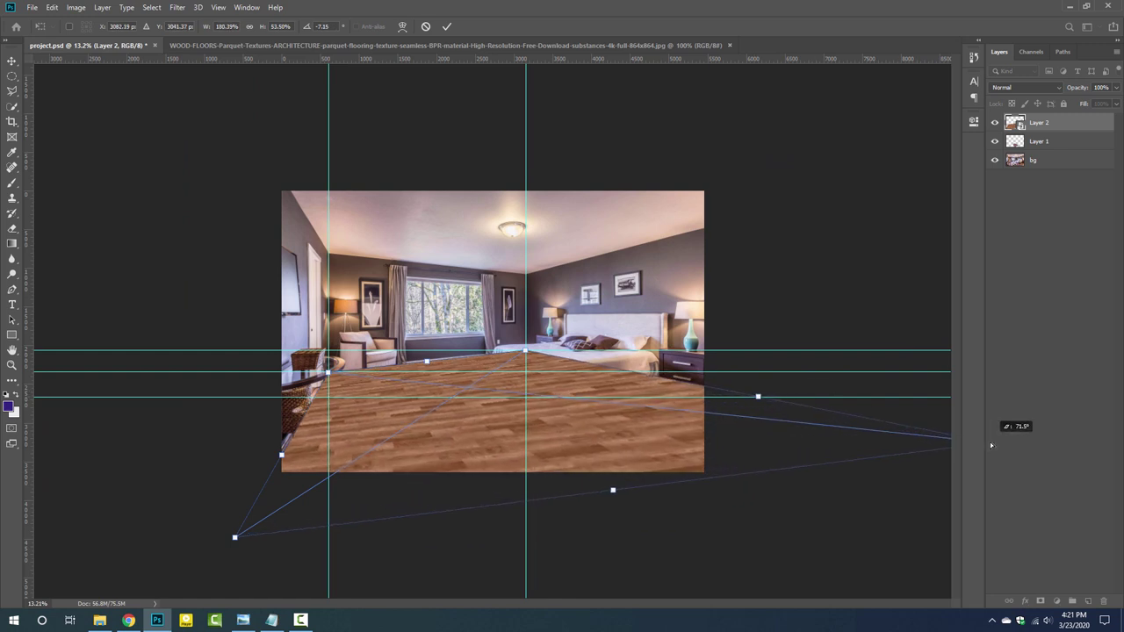
{"action": "key", "text": "ctrl+plus"}
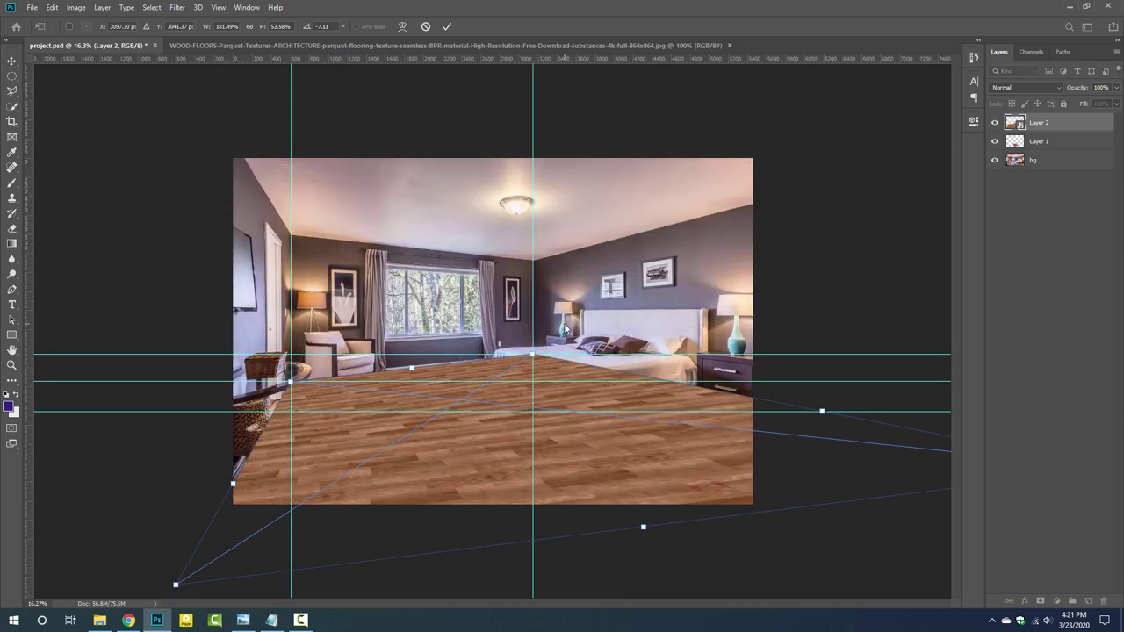
- Try rotating the texture mid-transform, then cancel the botched transform
{"action": "right_click", "coordinate": [492, 434]}
{"action": "left_click", "coordinate": [510, 483]}
{"action": "right_click", "coordinate": [541, 350]}
{"action": "left_click", "coordinate": [571, 446]}
{"action": "right_click", "coordinate": [570, 390]}
{"action": "left_click", "coordinate": [606, 499]}
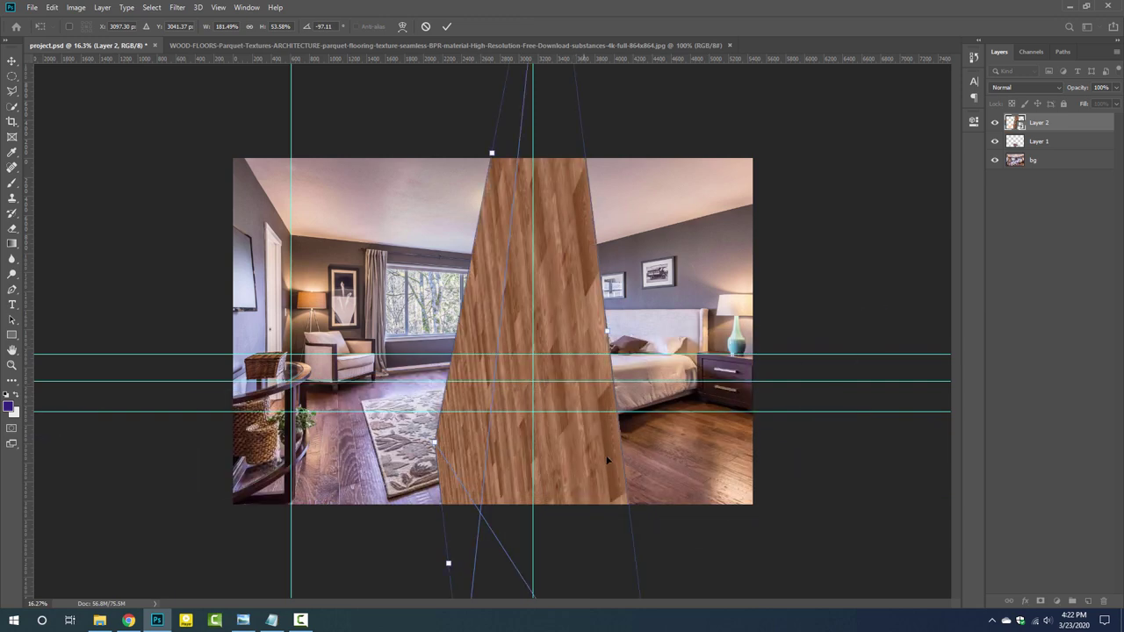
{"action": "key", "text": "Escape"}
{"action": "key", "text": "s"}
- Restart the transform with the planks rotated 90° and Distort mode on
{"action": "key", "text": "ctrl+t"}
{"action": "right_click", "coordinate": [577, 301]}
{"action": "left_click", "coordinate": [615, 413]}
{"action": "right_click", "coordinate": [593, 266]}
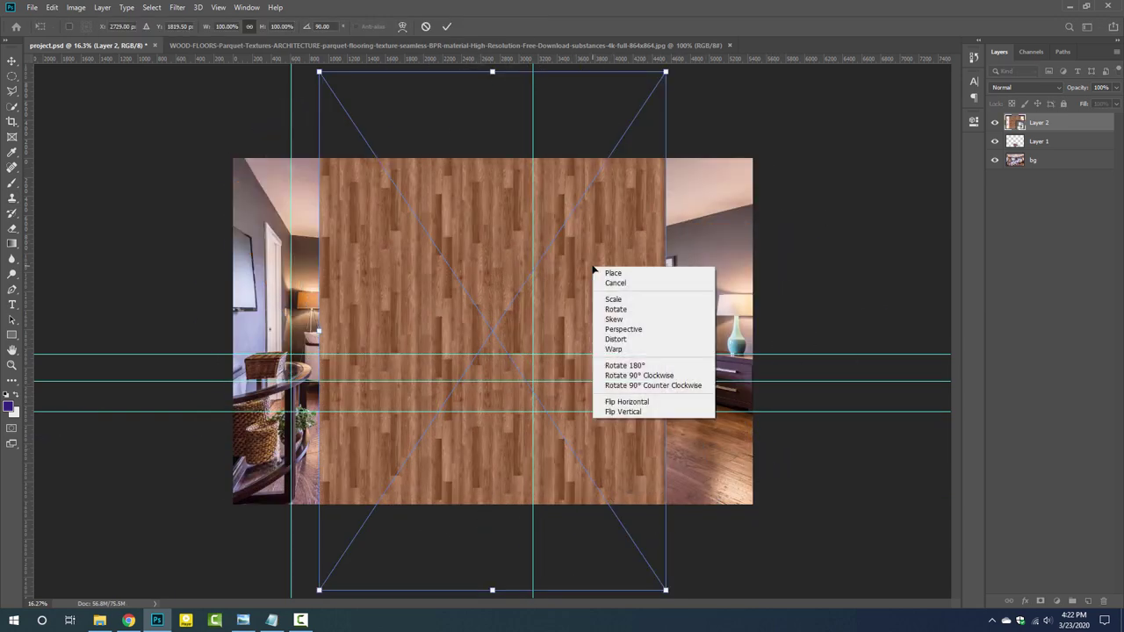
{"action": "left_click", "coordinate": [614, 341]}
- Drag the four wood corners onto the floor guides and commit the perspective
{"action": "left_click_drag", "start_coordinate": [667, 77], "coordinate": [650, 281]}
{"action": "left_click_drag", "start_coordinate": [319, 71], "coordinate": [281, 423]}
{"action": "left_click_drag", "start_coordinate": [650, 281], "coordinate": [557, 346]}
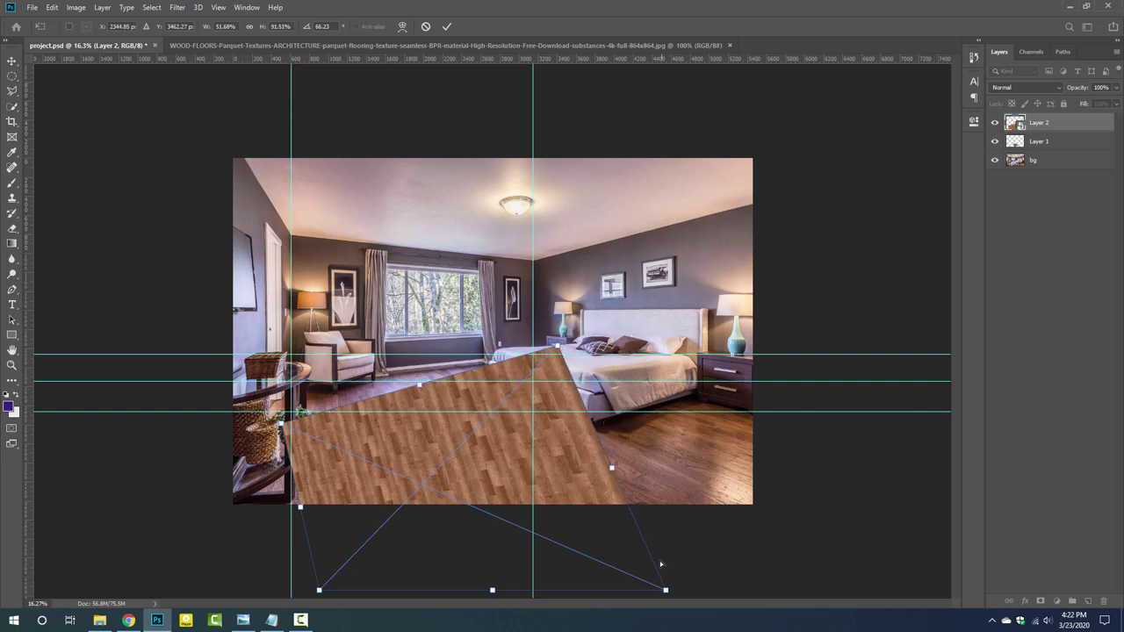
{"action": "left_click_drag", "start_coordinate": [666, 590], "coordinate": [848, 434]}
{"action": "left_click_drag", "start_coordinate": [319, 590], "coordinate": [241, 566]}
{"action": "left_click_drag", "start_coordinate": [281, 423], "coordinate": [290, 379]}
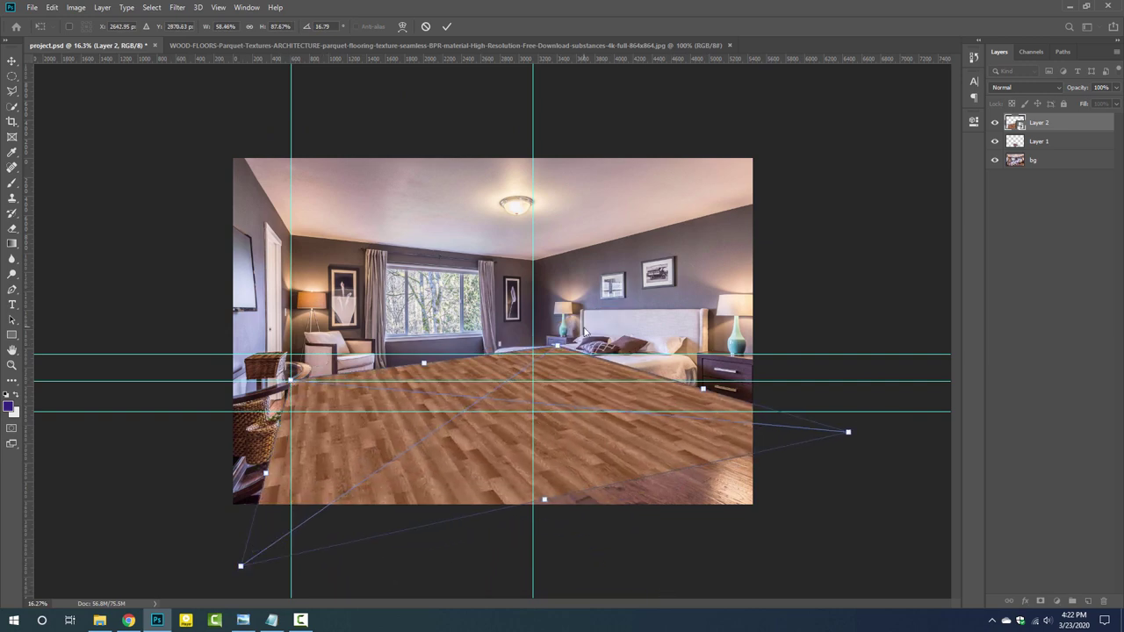
{"action": "mouse_move", "coordinate": [558, 347]}
{"action": "left_mouse_down"}
{"action": "mouse_move", "coordinate": [533, 354]}
{"action": "mouse_move", "coordinate": [544, 350]}
{"action": "left_mouse_up"}
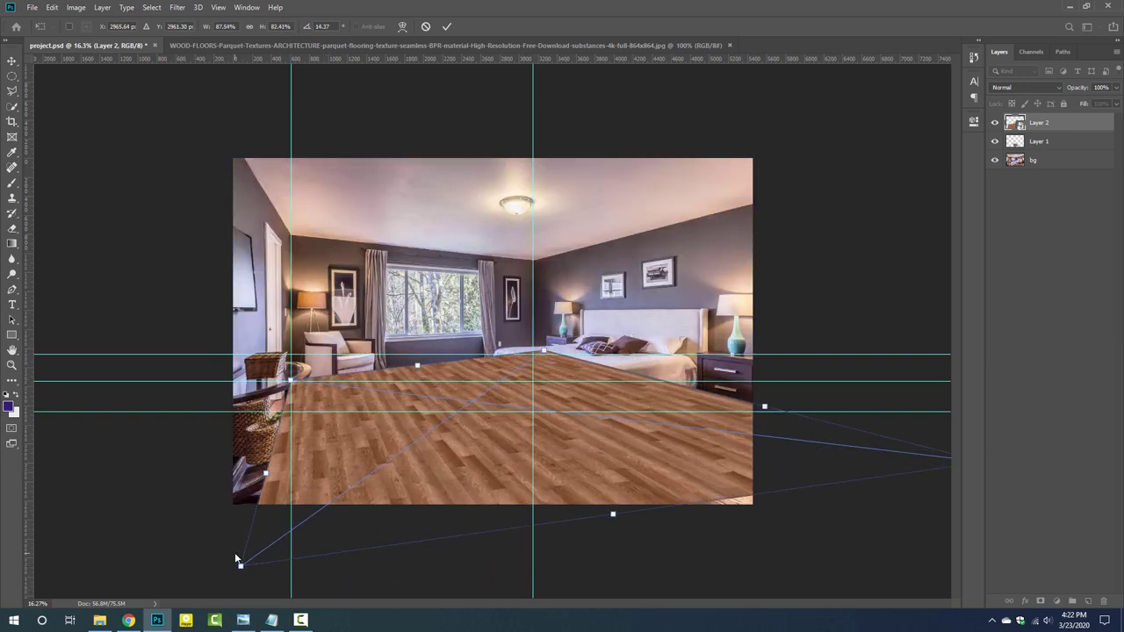
{"action": "left_click_drag", "start_coordinate": [240, 565], "coordinate": [226, 602]}
{"action": "key", "text": "ctrl+minus"}
{"action": "left_click_drag", "start_coordinate": [777, 413], "coordinate": [960, 434]}
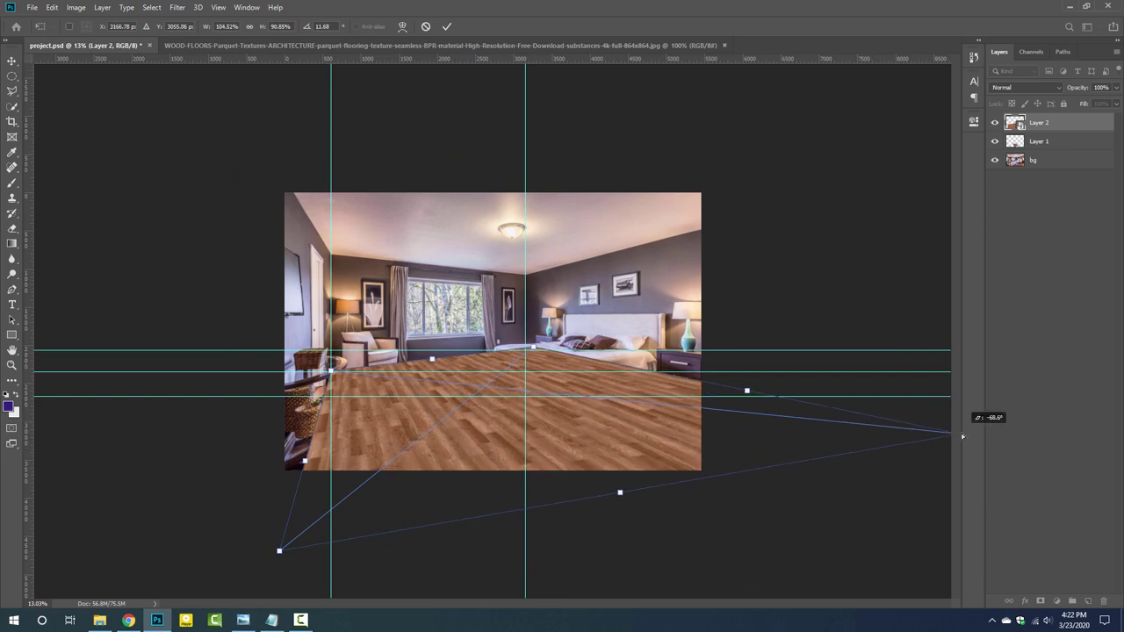
{"action": "scroll", "coordinate": [492, 331], "scroll_direction": "up", "scroll_amount": 2}
{"action": "key", "text": "Return"}
- Save the project and hide the guides
{"action": "key", "text": "s"}
{"action": "key", "text": "ctrl+s"}
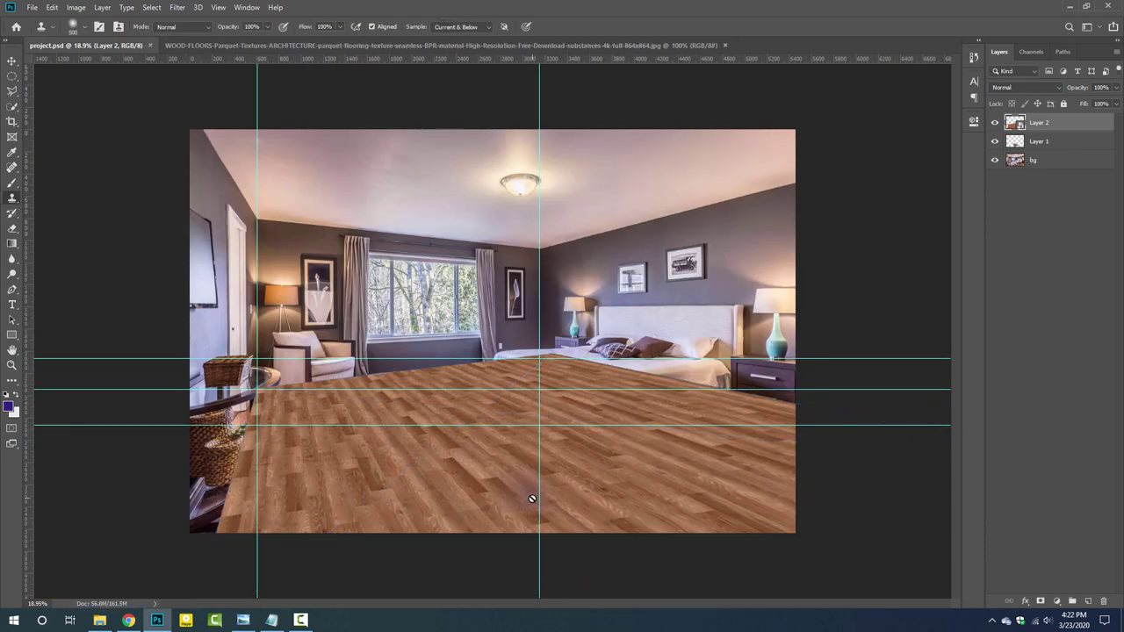
{"action": "key", "text": "ctrl+semicolon"}
- Lower the wood layer's opacity and nudge the floor corner along the bed's base
{"action": "mouse_move", "coordinate": [1078, 87]}
{"action": "left_mouse_down"}
{"action": "mouse_move", "coordinate": [1036, 95]}
{"action": "mouse_move", "coordinate": [1061, 103]}
{"action": "mouse_move", "coordinate": [1050, 104]}
{"action": "left_mouse_up"}
{"action": "scroll", "coordinate": [526, 369], "scroll_direction": "up", "scroll_amount": 2}
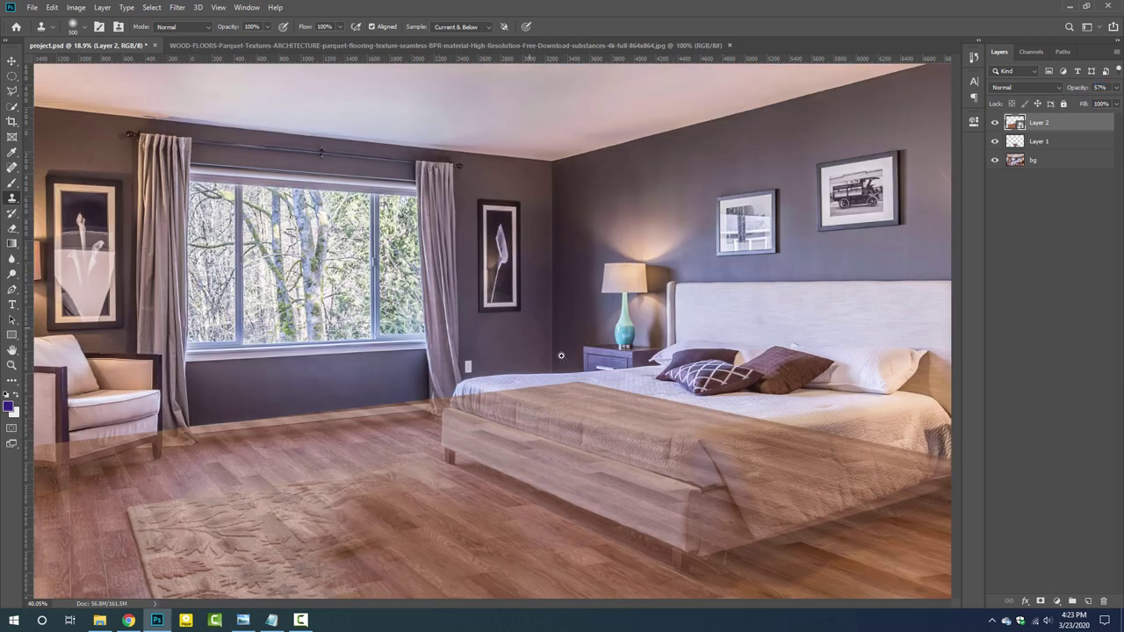
{"action": "scroll", "coordinate": [527, 369], "scroll_direction": "up", "scroll_amount": 1}
{"action": "key", "text": "ctrl+t"}
{"action": "scroll", "coordinate": [650, 428], "scroll_direction": "up", "scroll_amount": 1}
{"action": "right_click", "coordinate": [649, 429]}
{"action": "key", "text": "Escape"}
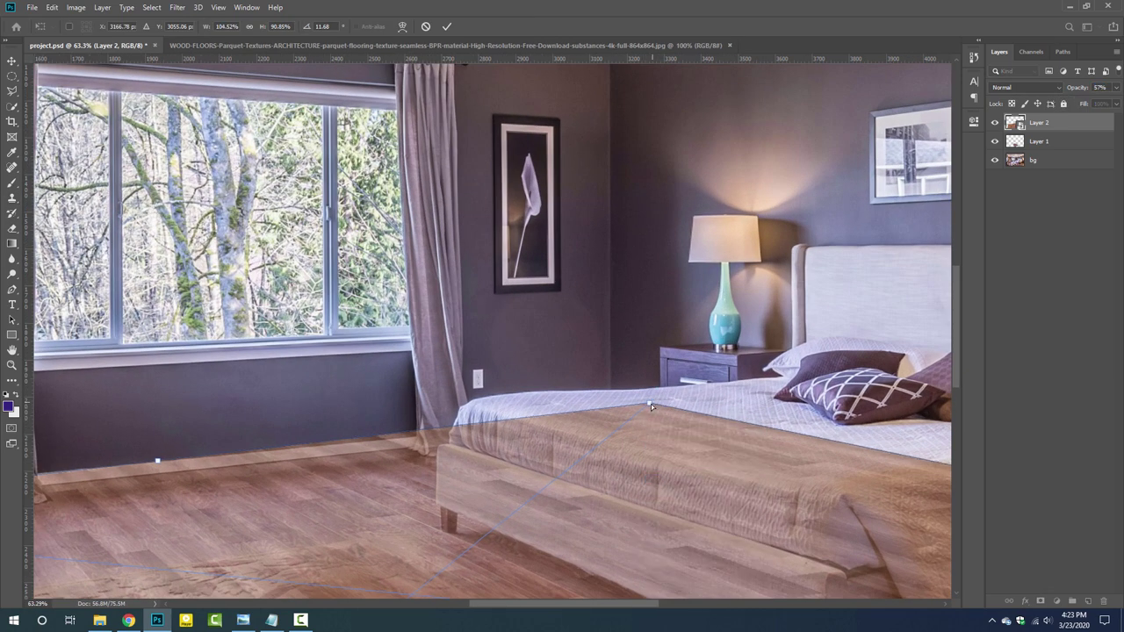
{"action": "left_click_drag", "start_coordinate": [651, 403], "coordinate": [634, 415]}
{"action": "right_click", "coordinate": [633, 415]}
{"action": "key", "text": "Escape"}
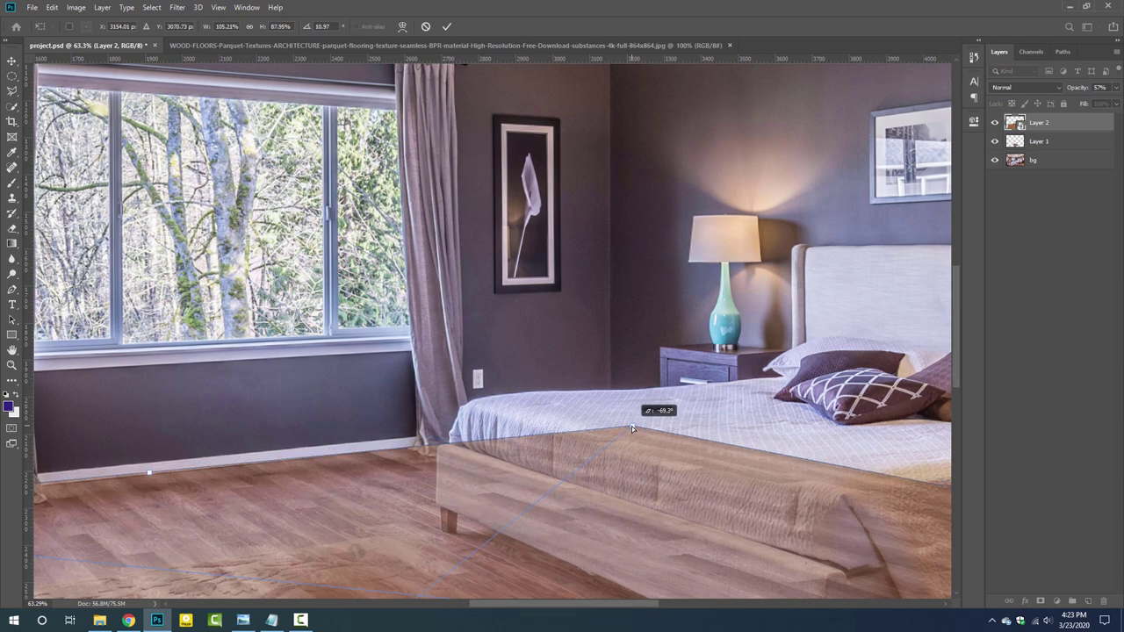
{"action": "left_click_drag", "start_coordinate": [631, 418], "coordinate": [608, 428]}
- Pull the near floor corner out to match the room's perspective and apply the warp
{"action": "mouse_move", "coordinate": [334, 456]}
{"action": "left_mouse_down"}
{"action": "mouse_move", "coordinate": [799, 412]}
{"action": "mouse_move", "coordinate": [922, 360]}
{"action": "left_mouse_up"}
{"action": "mouse_move", "coordinate": [281, 623]}
{"action": "left_mouse_down"}
{"action": "mouse_move", "coordinate": [323, 450]}
{"action": "mouse_move", "coordinate": [431, 259]}
{"action": "left_mouse_up"}
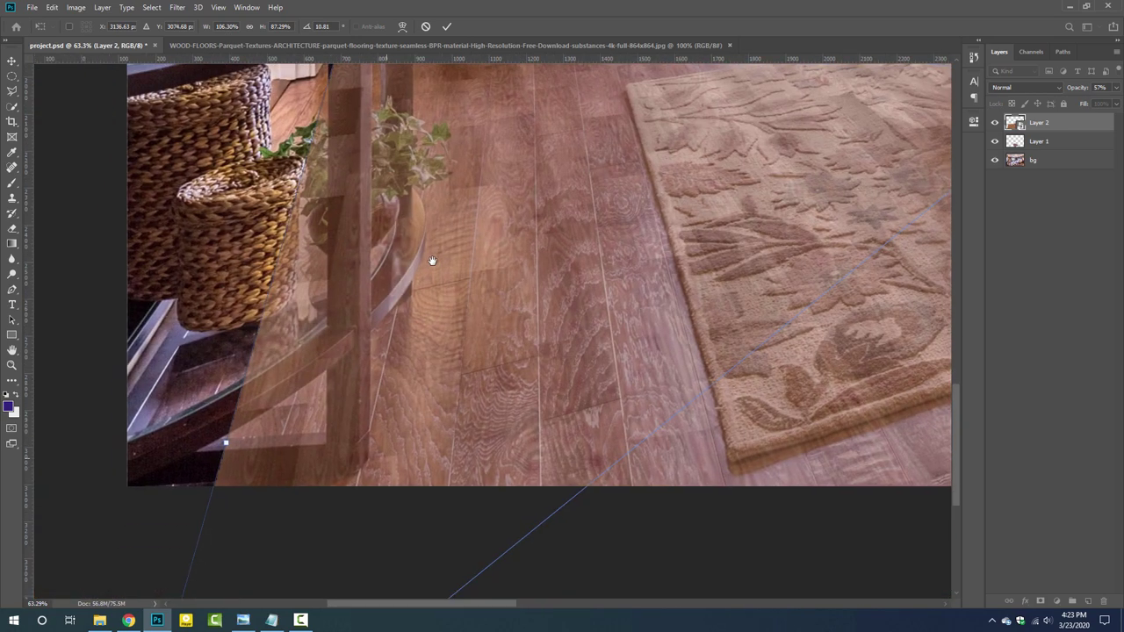
{"action": "scroll", "coordinate": [353, 413], "scroll_direction": "down", "scroll_amount": 3}
{"action": "scroll", "coordinate": [299, 484], "scroll_direction": "down", "scroll_amount": 2}
{"action": "left_click_drag", "start_coordinate": [298, 484], "coordinate": [201, 468]}
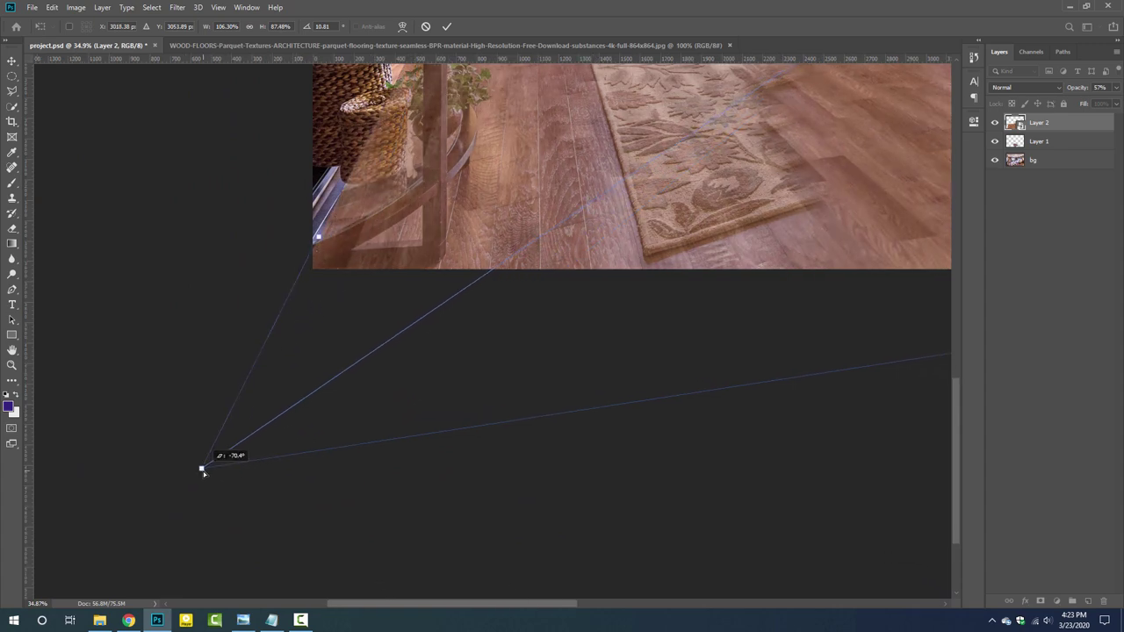
{"action": "left_click_drag", "start_coordinate": [922, 220], "coordinate": [96, 377]}
{"action": "left_click_drag", "start_coordinate": [558, 357], "coordinate": [505, 471]}
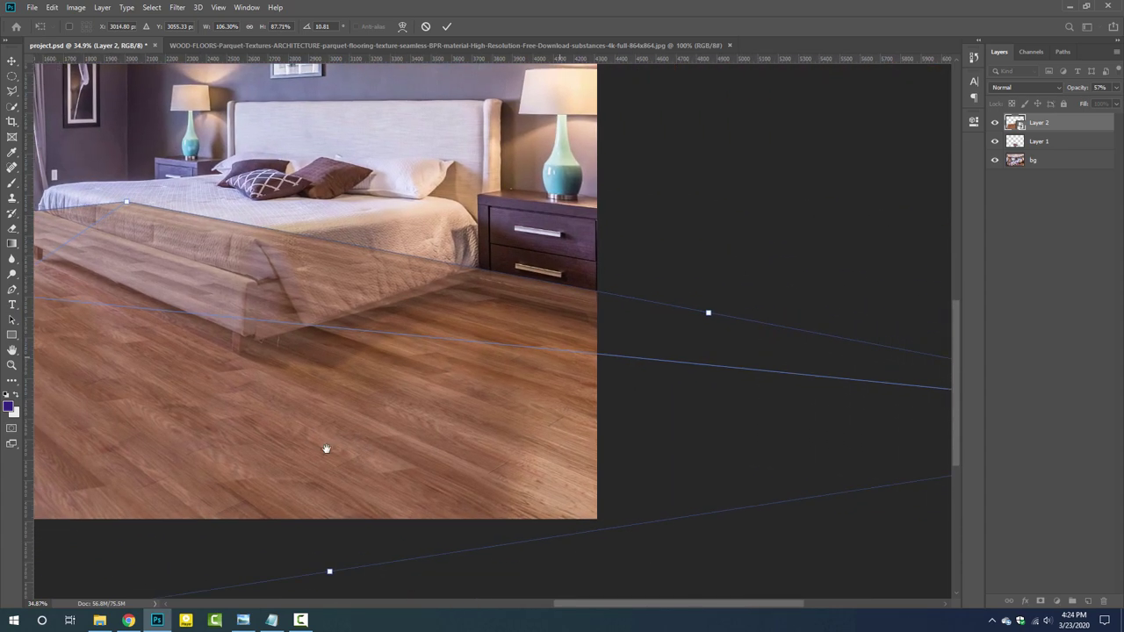
{"action": "key", "text": "Return"}
- Save, compare against the original floor, and set the wood layer to 100% opacity
{"action": "key", "text": "s"}
{"action": "left_click_drag", "start_coordinate": [343, 446], "coordinate": [672, 383]}
{"action": "key", "text": "ctrl+s"}
{"action": "left_click", "coordinate": [995, 123]}
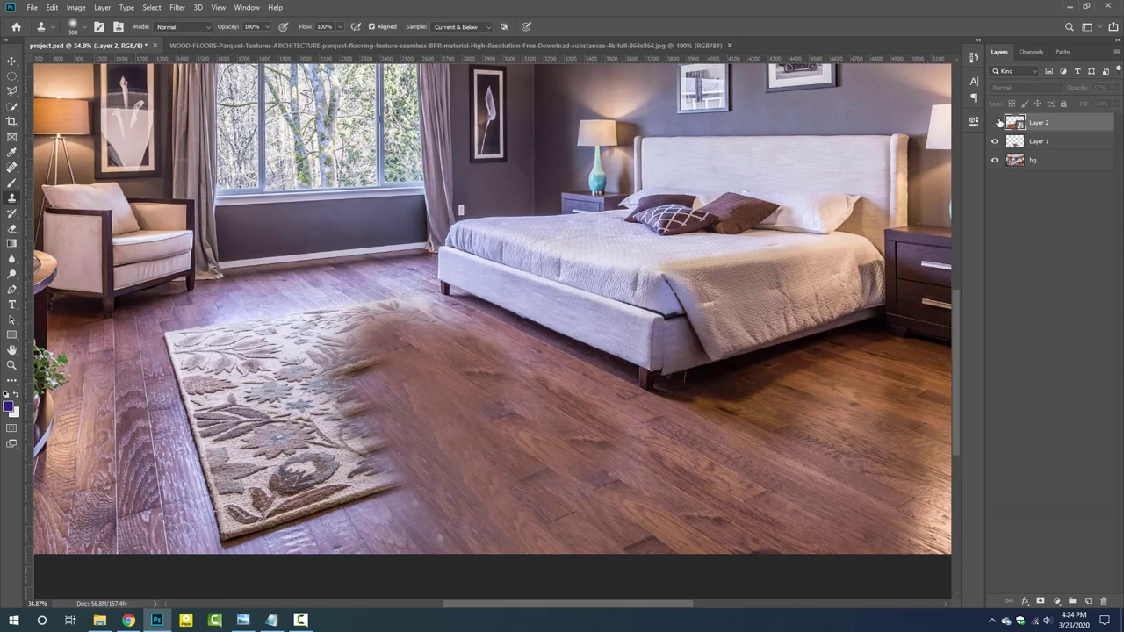
{"action": "left_click", "coordinate": [994, 123]}
{"action": "key", "text": "ctrl+minus"}
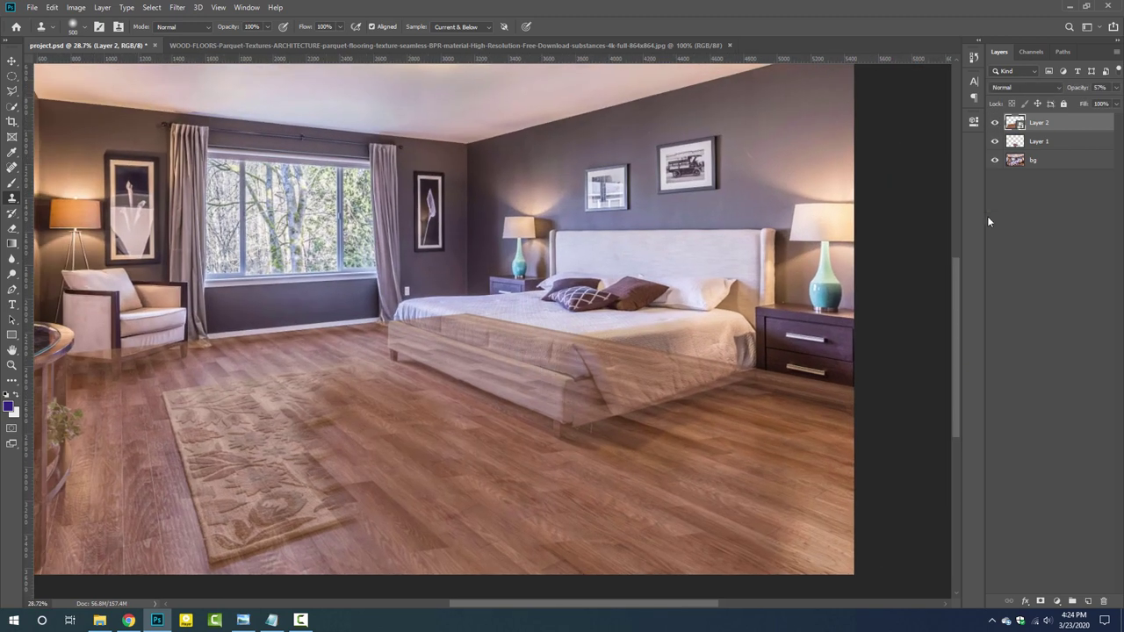
{"action": "left_click", "coordinate": [1101, 88]}
{"action": "scroll", "coordinate": [642, 421], "scroll_direction": "down", "scroll_amount": 1}
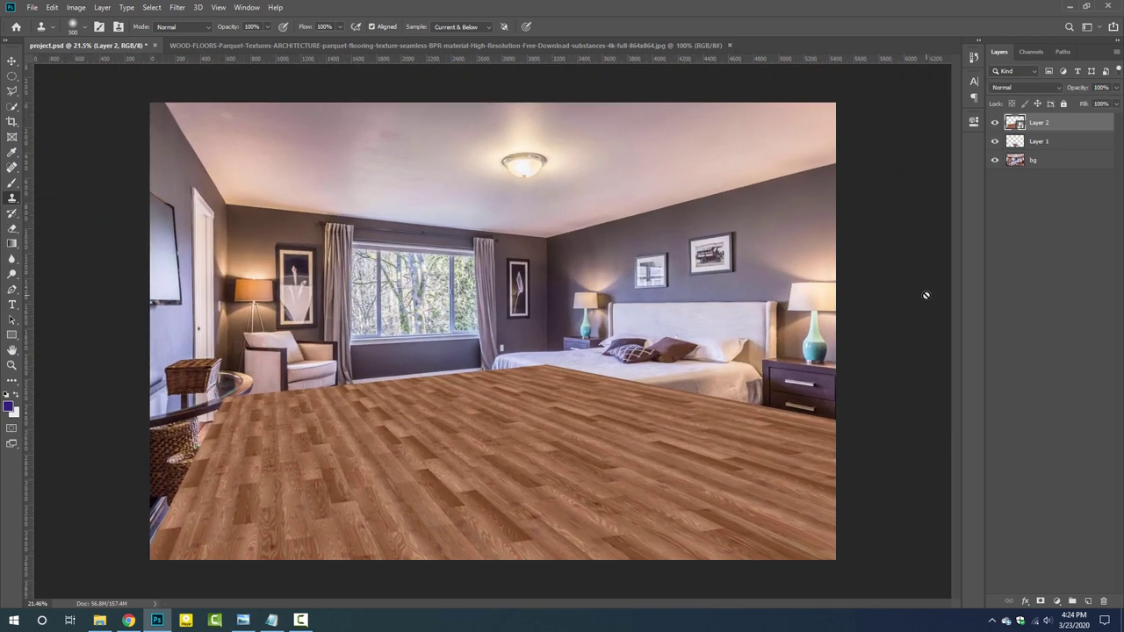
- Delete Layer 1 and add an inverted mask to the wood layer
{"action": "key", "text": "ctrl+e"}
{"action": "left_click", "coordinate": [1040, 602]}
{"action": "key", "text": "ctrl+i"}
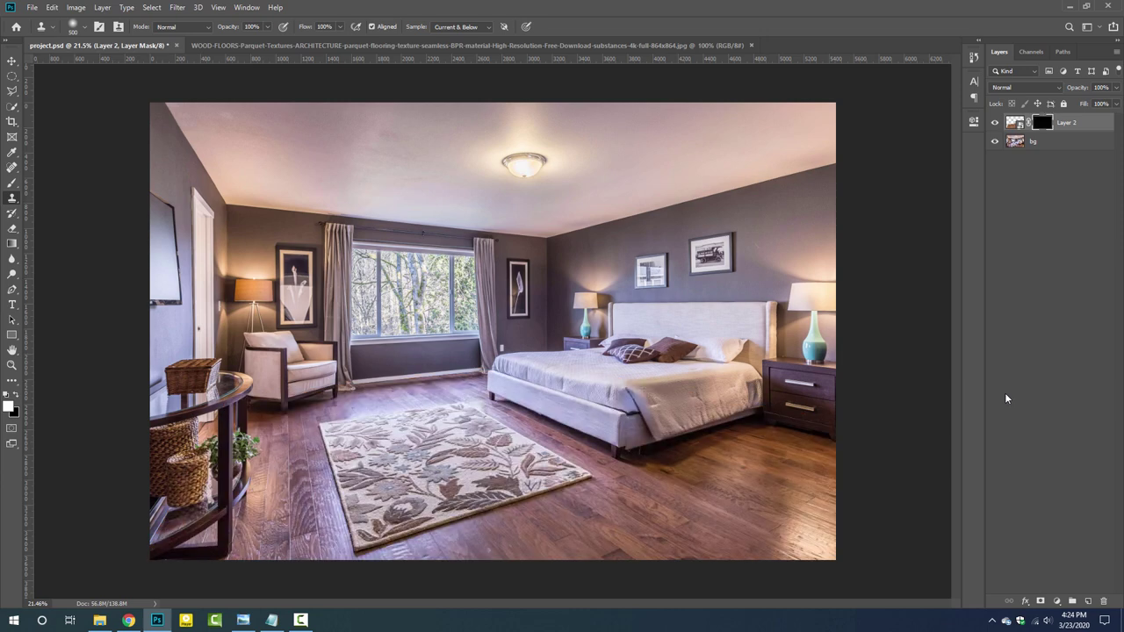
{"action": "scroll", "coordinate": [538, 481], "scroll_direction": "up", "scroll_amount": 1}
{"action": "left_click", "coordinate": [538, 481]}
- Paint white on the mask over the rug to reveal the wood planks there
{"action": "key", "text": "Return"}
{"action": "key", "text": "b"}
{"action": "left_click_drag", "start_coordinate": [516, 467], "coordinate": [612, 457]}
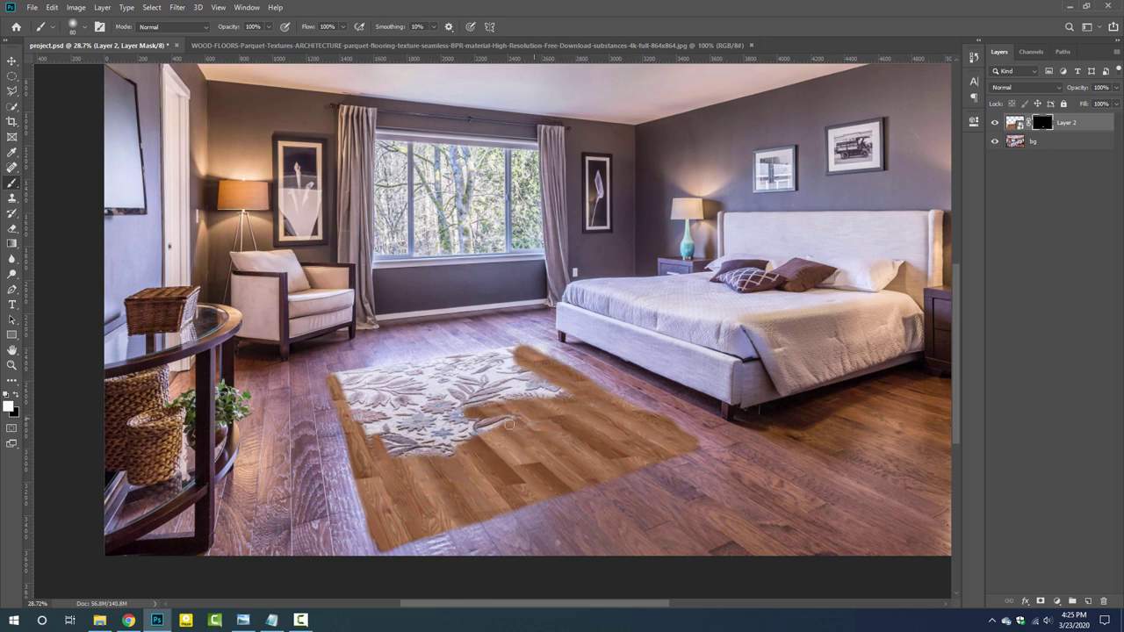
{"action": "mouse_move", "coordinate": [359, 403]}
{"action": "left_mouse_down"}
{"action": "mouse_move", "coordinate": [412, 362]}
{"action": "mouse_move", "coordinate": [489, 388]}
{"action": "left_mouse_up"}
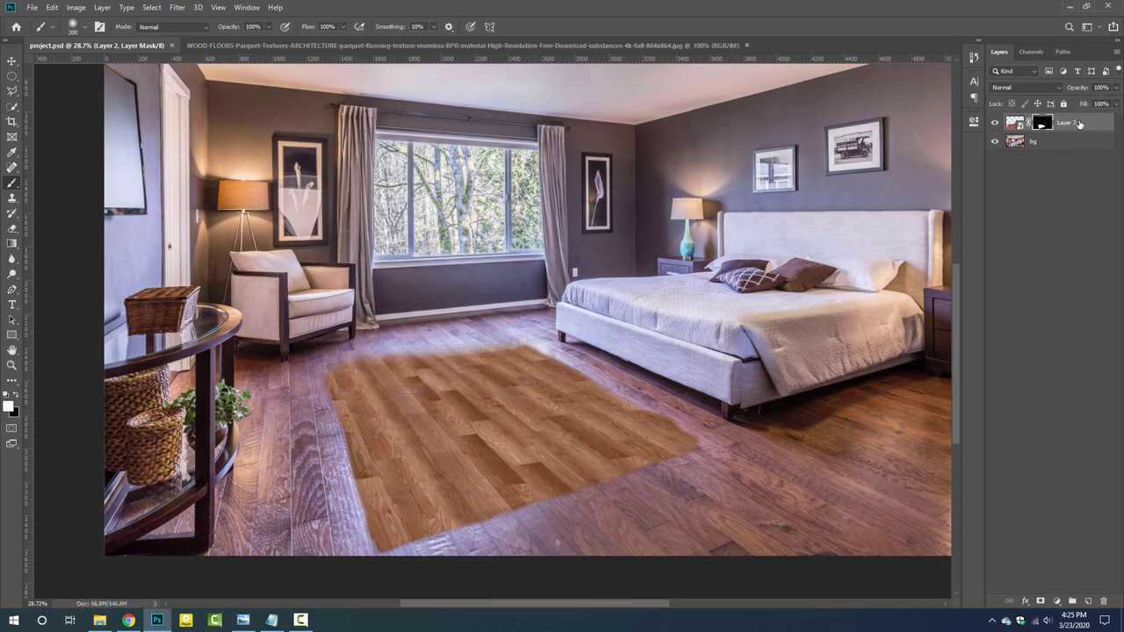
{"action": "left_click", "coordinate": [1015, 123]}
{"action": "left_click", "coordinate": [1057, 601]}
- Try a Hue/Saturation adjustment shifting reds and desaturating yellows, then delete it
{"action": "left_click", "coordinate": [1073, 484]}
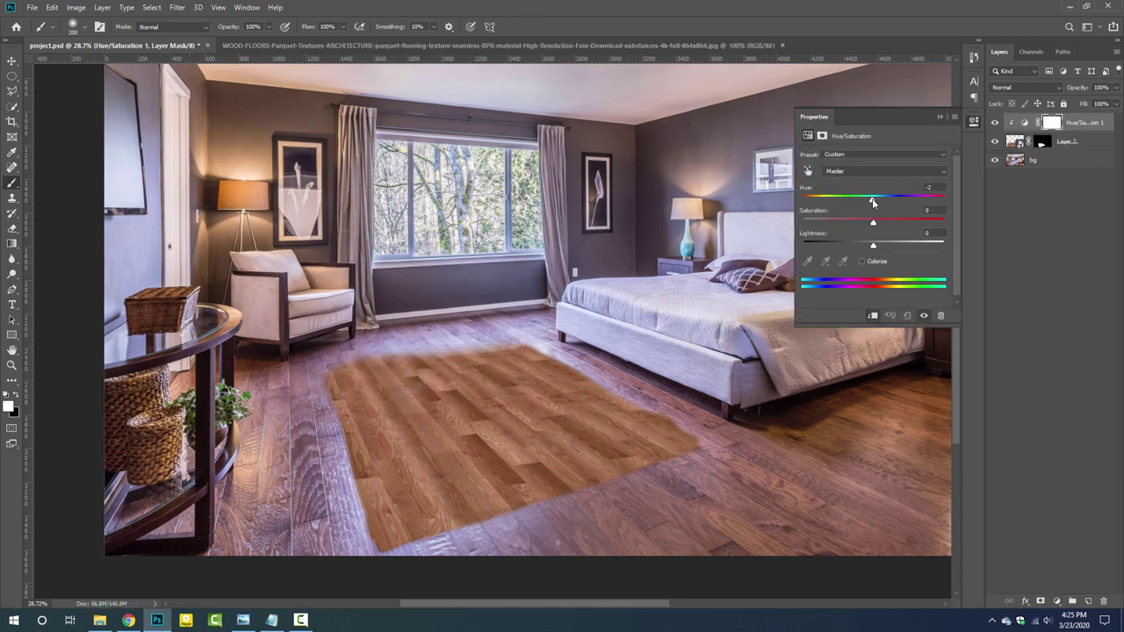
{"action": "left_click_drag", "start_coordinate": [872, 201], "coordinate": [866, 202]}
{"action": "left_click", "coordinate": [878, 171]}
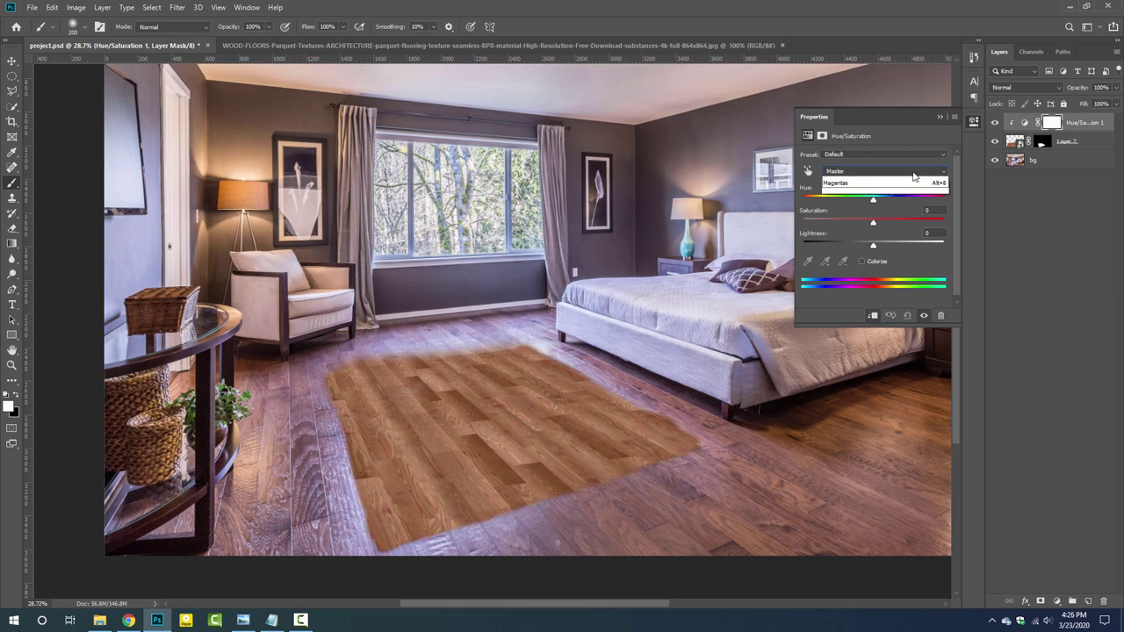
{"action": "left_click", "coordinate": [878, 190]}
{"action": "left_click", "coordinate": [878, 171]}
{"action": "left_click", "coordinate": [878, 199]}
{"action": "left_click_drag", "start_coordinate": [873, 221], "coordinate": [835, 223]}
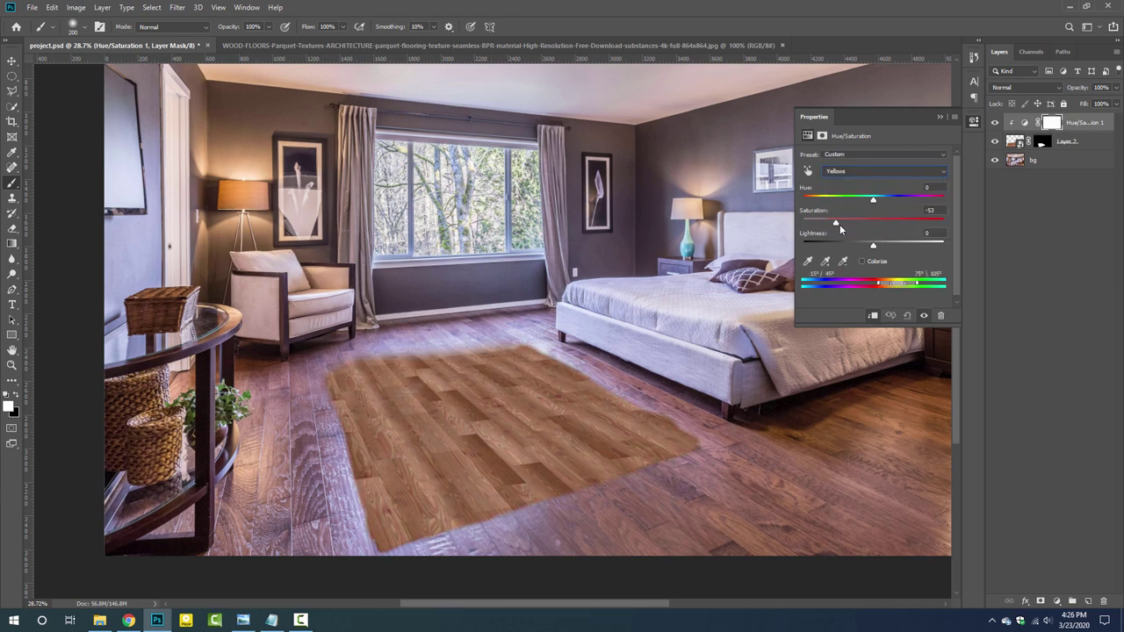
{"action": "key", "text": "Delete"}
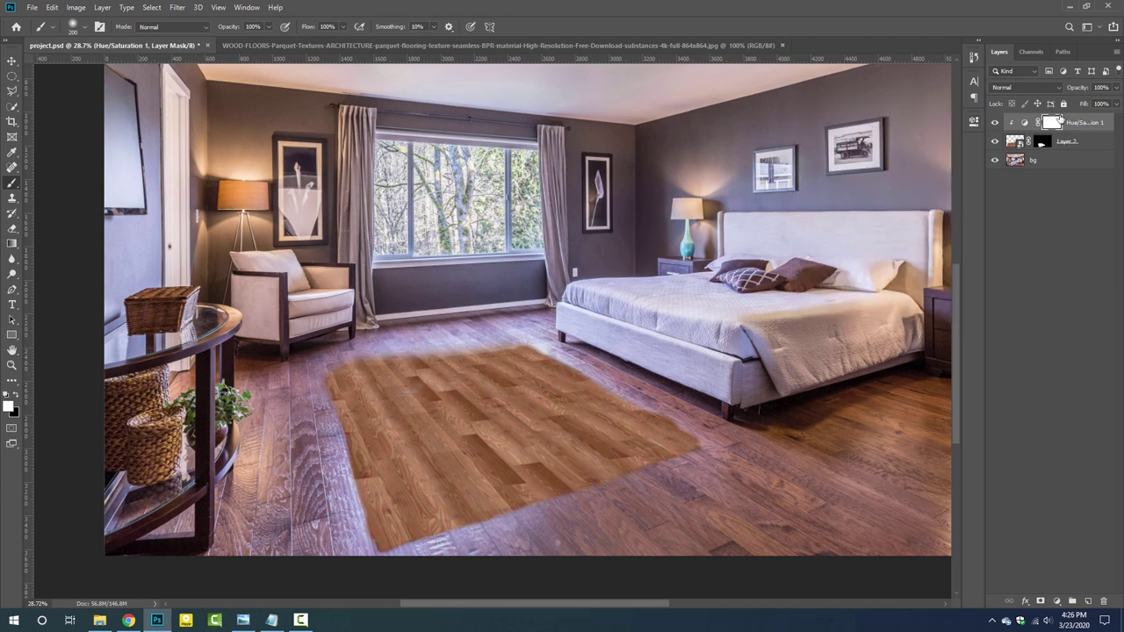
- Add a Color Balance adjustment pushing the wood patch's midtones toward blue
{"action": "left_click", "coordinate": [1056, 600]}
{"action": "left_click", "coordinate": [1059, 492]}
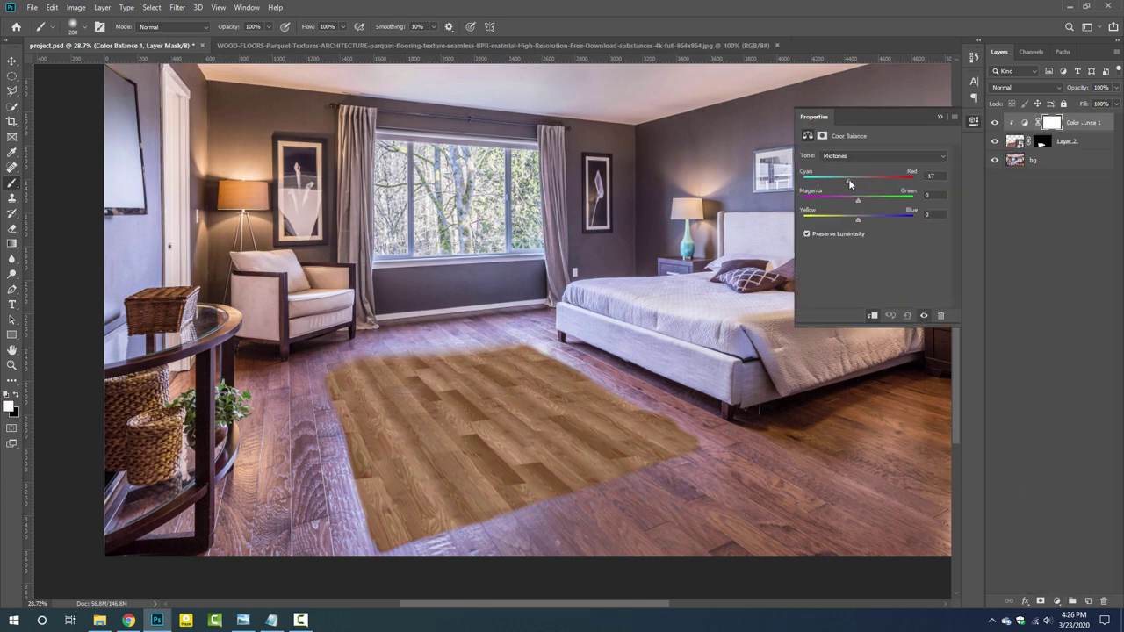
{"action": "mouse_move", "coordinate": [858, 218]}
{"action": "left_mouse_down"}
{"action": "mouse_move", "coordinate": [881, 221]}
{"action": "mouse_move", "coordinate": [863, 202]}
{"action": "left_mouse_up"}
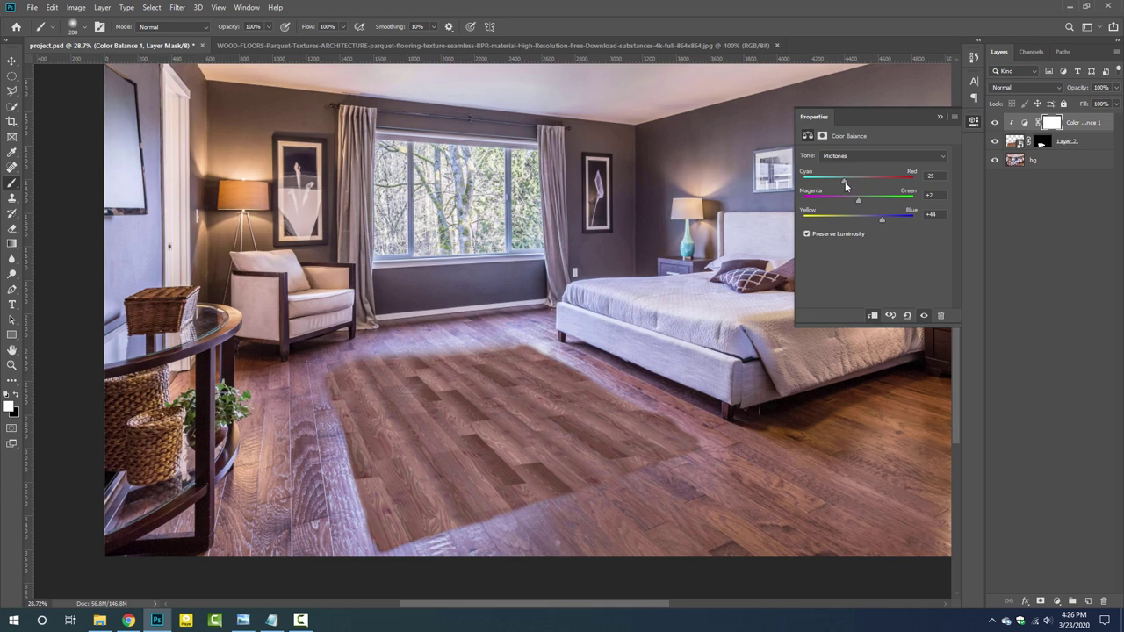
{"action": "left_click", "coordinate": [878, 155]}
{"action": "left_click", "coordinate": [843, 168]}
{"action": "key", "text": "Down"}
{"action": "key", "text": "Down"}
{"action": "left_click", "coordinate": [878, 155]}
{"action": "left_click", "coordinate": [842, 177]}
{"action": "left_click", "coordinate": [972, 121]}
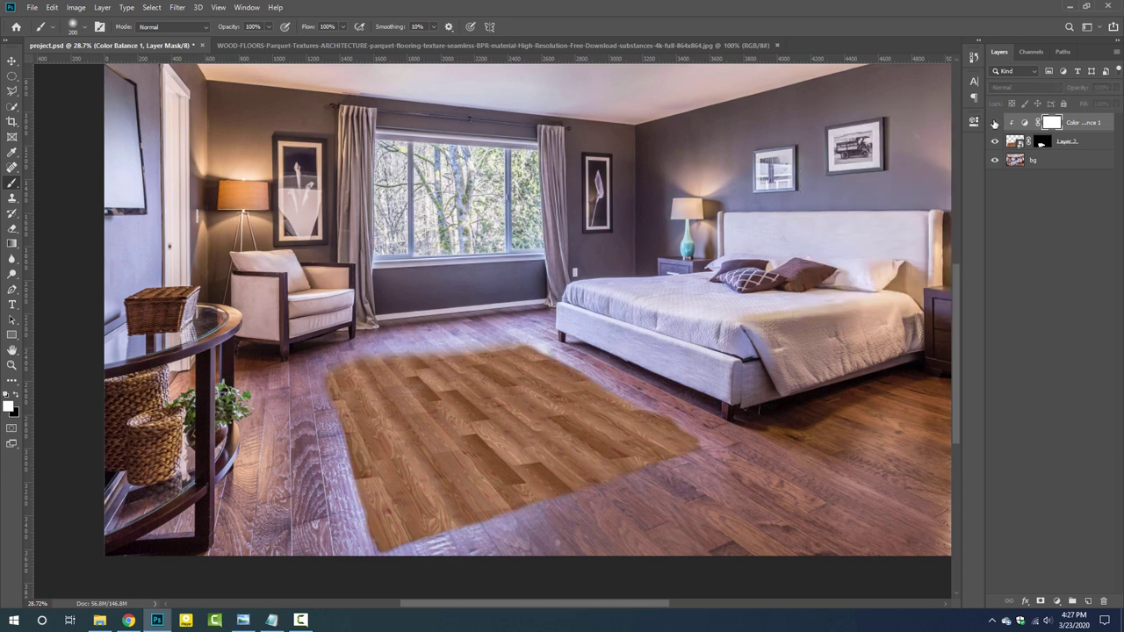
{"action": "left_click", "coordinate": [1079, 120]}
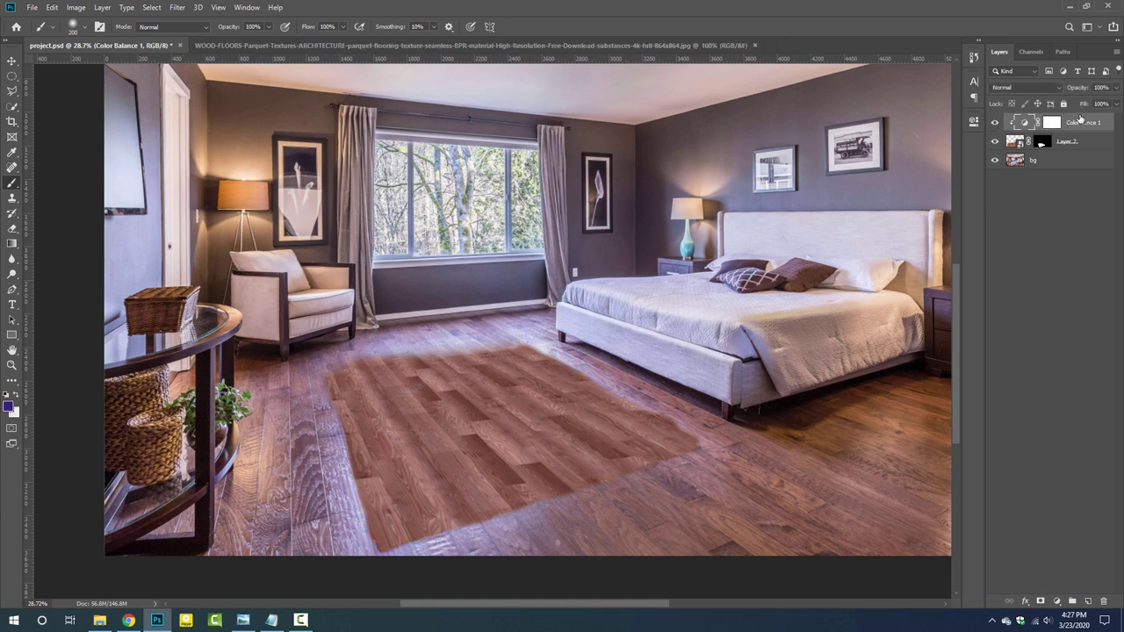
- Add a Photo Filter adjustment with a reddish colour at 25% density
{"action": "left_click", "coordinate": [1056, 601]}
{"action": "left_click", "coordinate": [1067, 520]}
{"action": "left_click", "coordinate": [839, 172]}
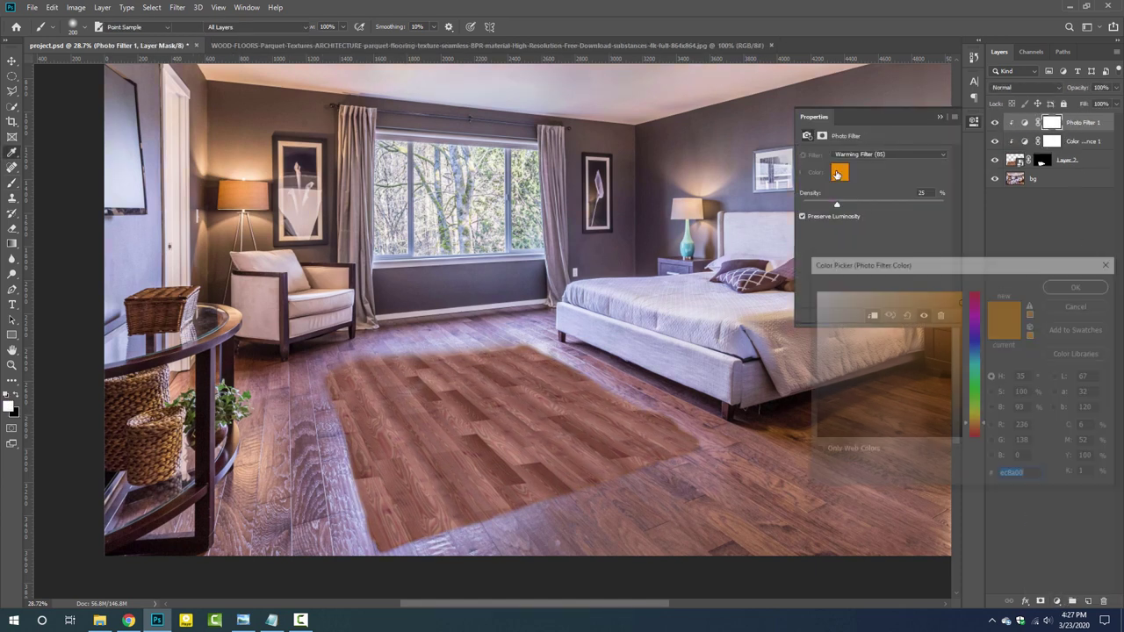
{"action": "left_click", "coordinate": [814, 292]}
{"action": "left_click", "coordinate": [893, 332]}
{"action": "left_click", "coordinate": [1079, 286]}
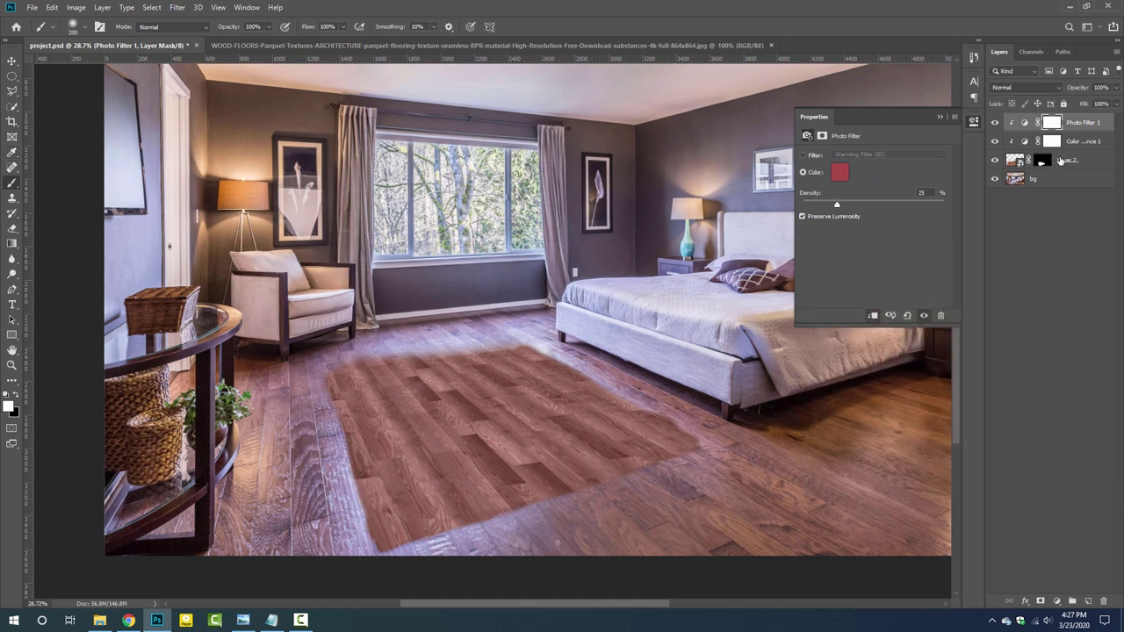
{"action": "left_click", "coordinate": [1067, 160]}
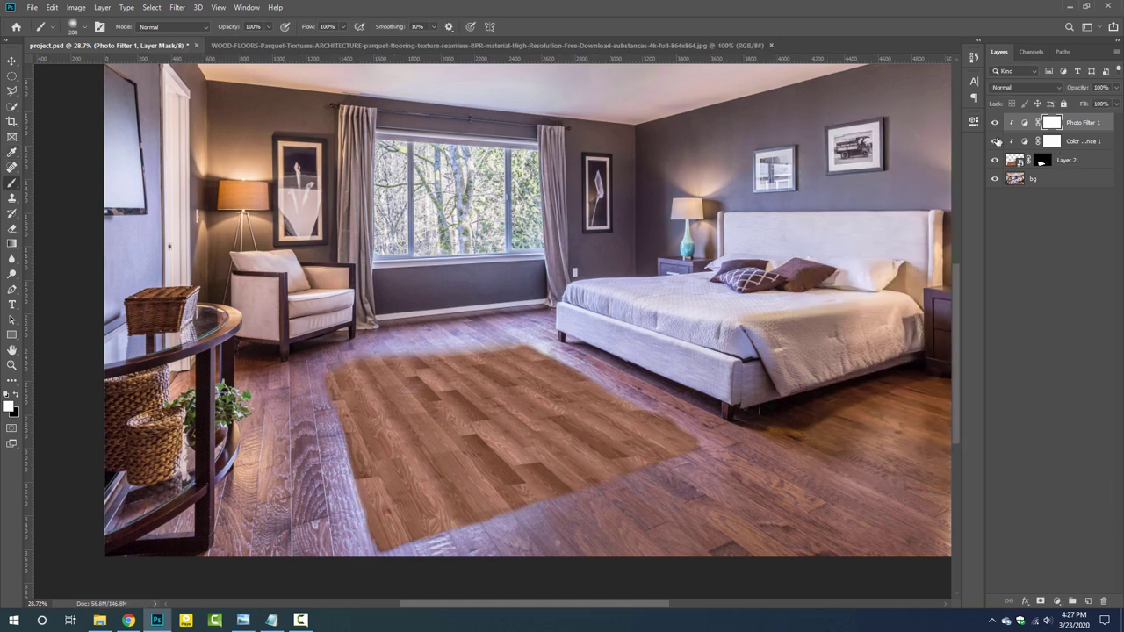
{"action": "left_click", "coordinate": [1082, 142]}
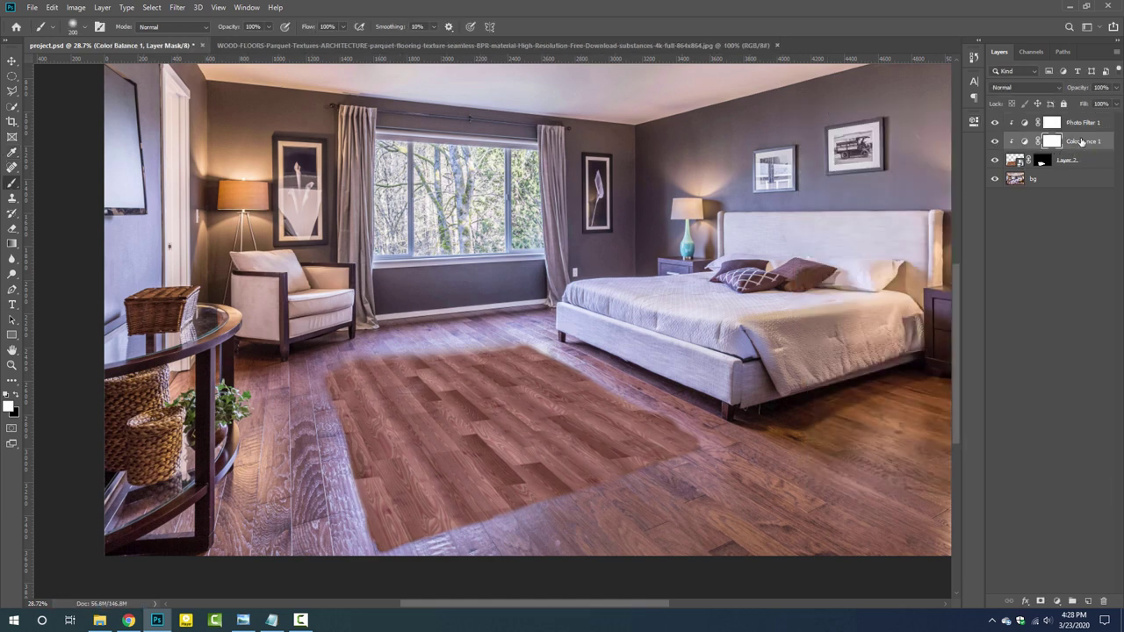
- Paint white on Layer 2's mask with a 300–400 brush to spread planks across the floor
{"action": "left_click", "coordinate": [1042, 160]}
{"action": "left_click_drag", "start_coordinate": [633, 483], "coordinate": [578, 536]}
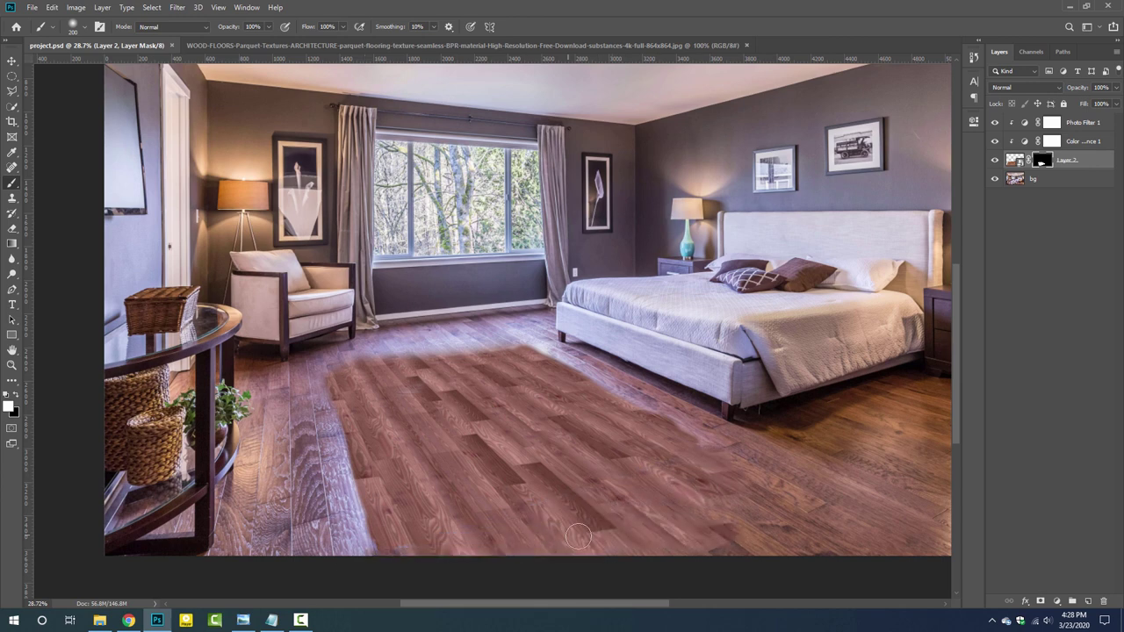
{"action": "key", "text": "bracketright"}
{"action": "key", "text": "bracketright"}
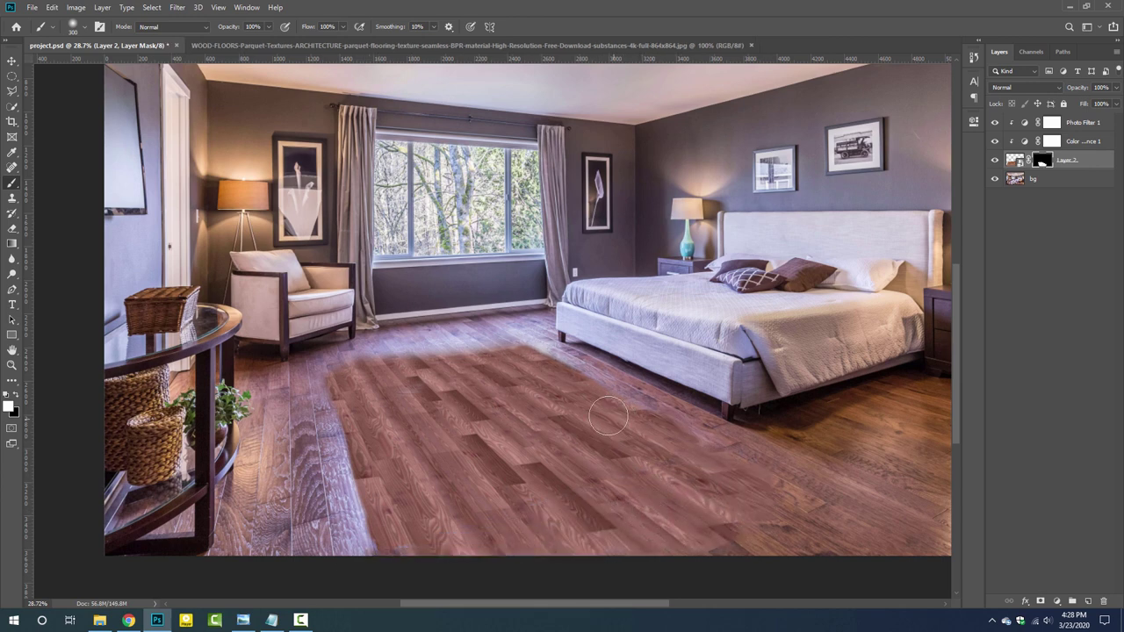
{"action": "left_click_drag", "start_coordinate": [463, 360], "coordinate": [513, 349]}
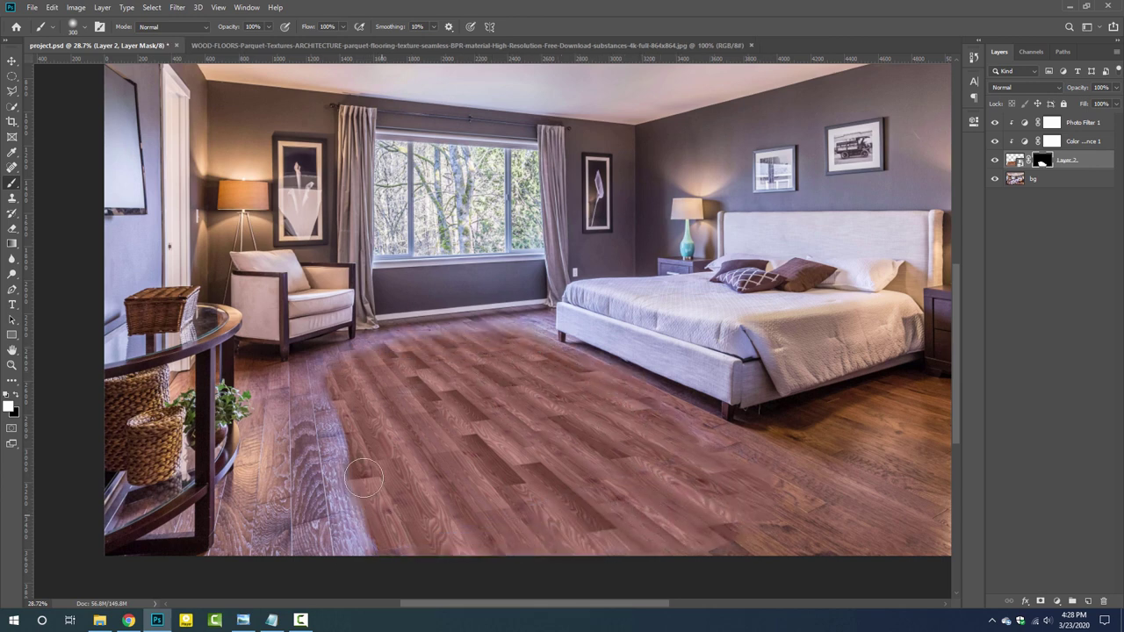
{"action": "left_click_drag", "start_coordinate": [364, 478], "coordinate": [397, 500]}
{"action": "key", "text": "bracketright"}
{"action": "mouse_move", "coordinate": [424, 350]}
{"action": "left_mouse_down"}
{"action": "mouse_move", "coordinate": [800, 376]}
{"action": "mouse_move", "coordinate": [547, 351]}
{"action": "left_mouse_up"}
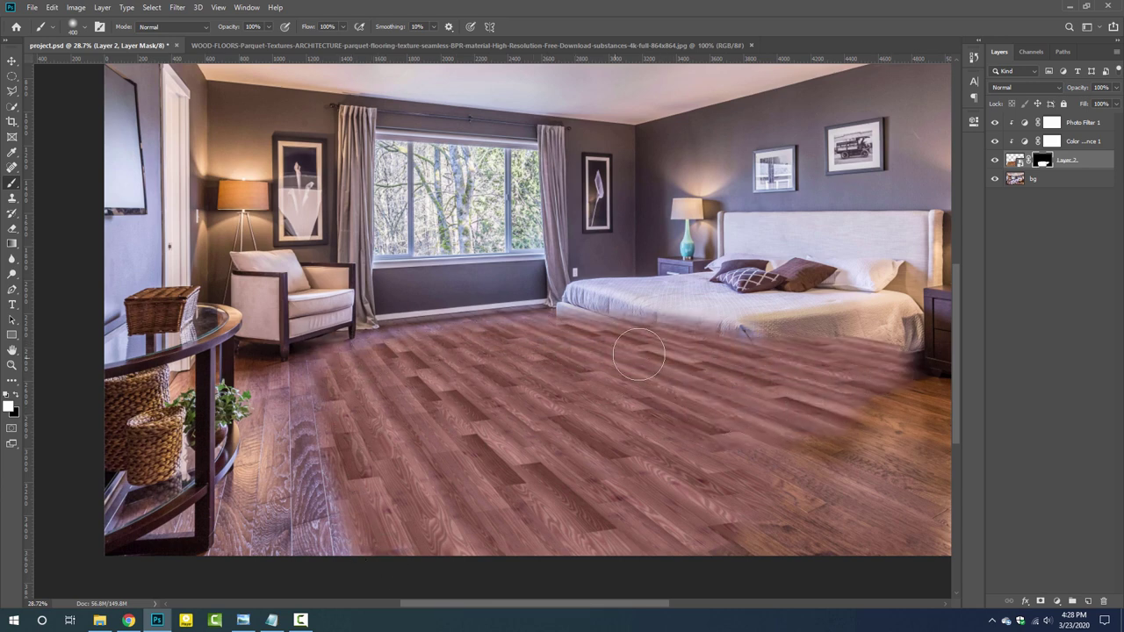
- Cover the remaining lower-right and lower-left floor with planks, then group the wood layers
{"action": "scroll", "coordinate": [576, 367], "scroll_direction": "right", "scroll_amount": 3}
{"action": "scroll", "coordinate": [576, 367], "scroll_direction": "down", "scroll_amount": 1}
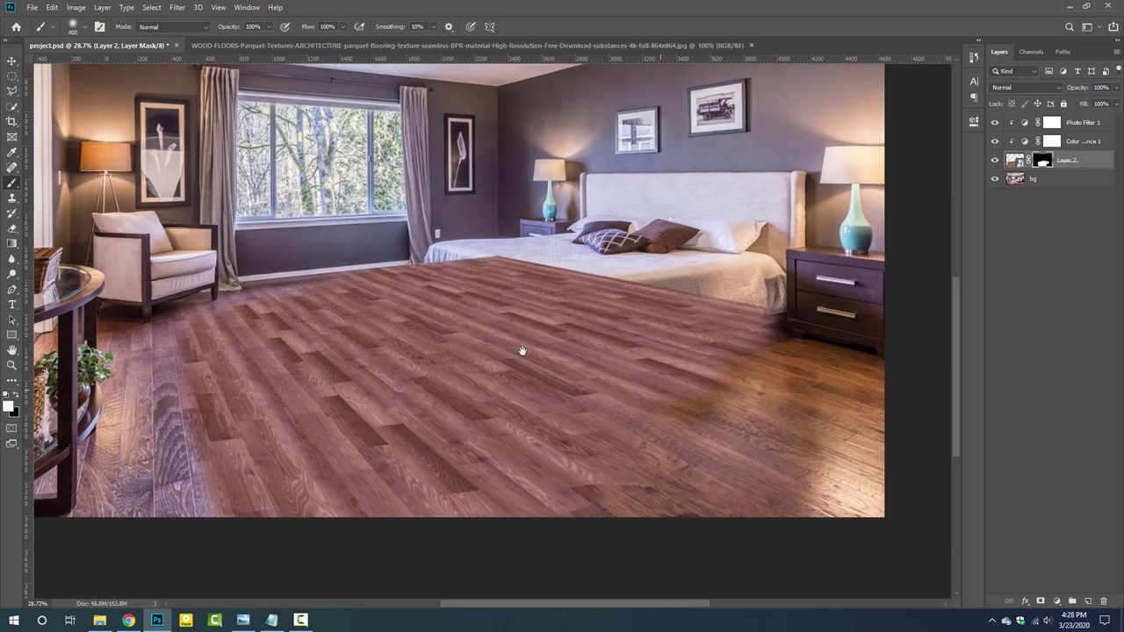
{"action": "scroll", "coordinate": [688, 455], "scroll_direction": "down", "scroll_amount": 2}
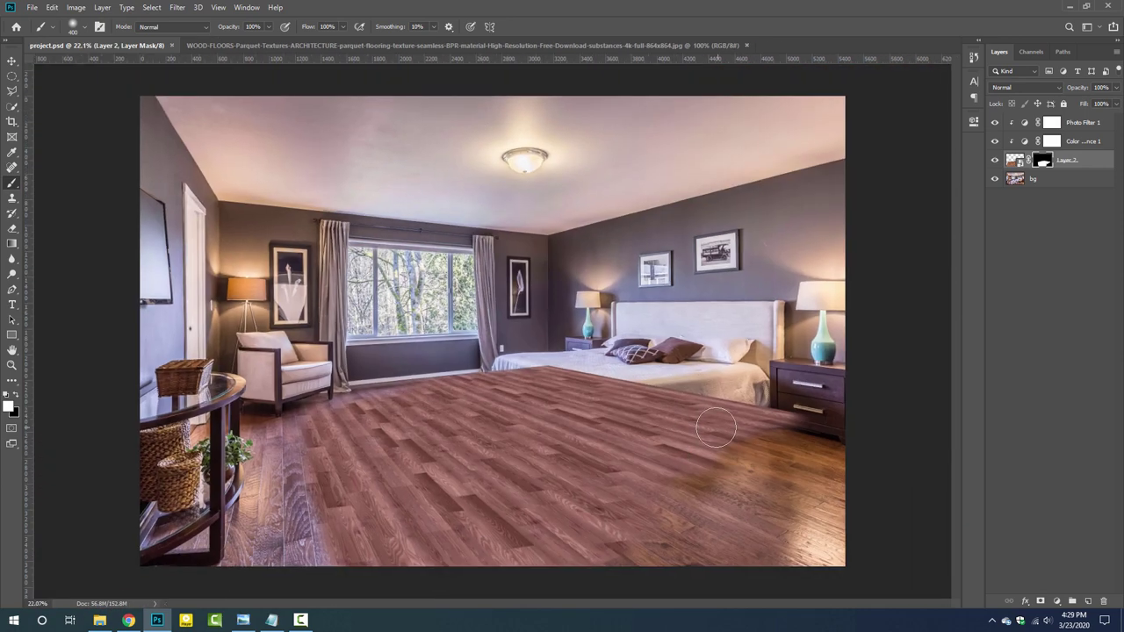
{"action": "left_click_drag", "start_coordinate": [715, 427], "coordinate": [641, 437]}
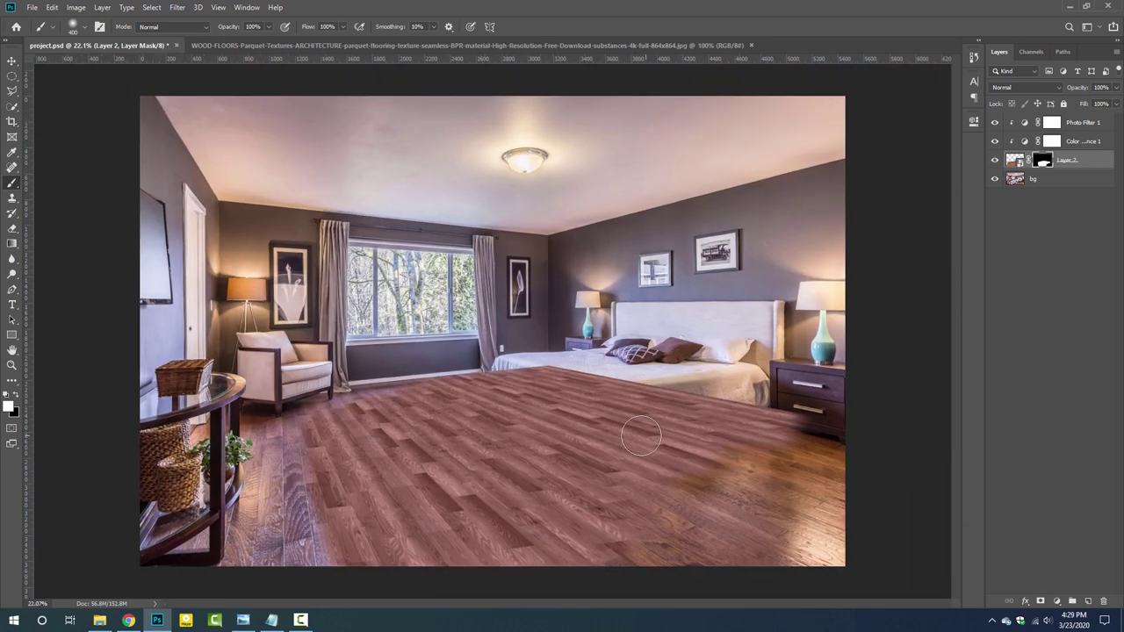
{"action": "left_click_drag", "start_coordinate": [667, 475], "coordinate": [875, 512]}
{"action": "left_click_drag", "start_coordinate": [307, 554], "coordinate": [348, 415]}
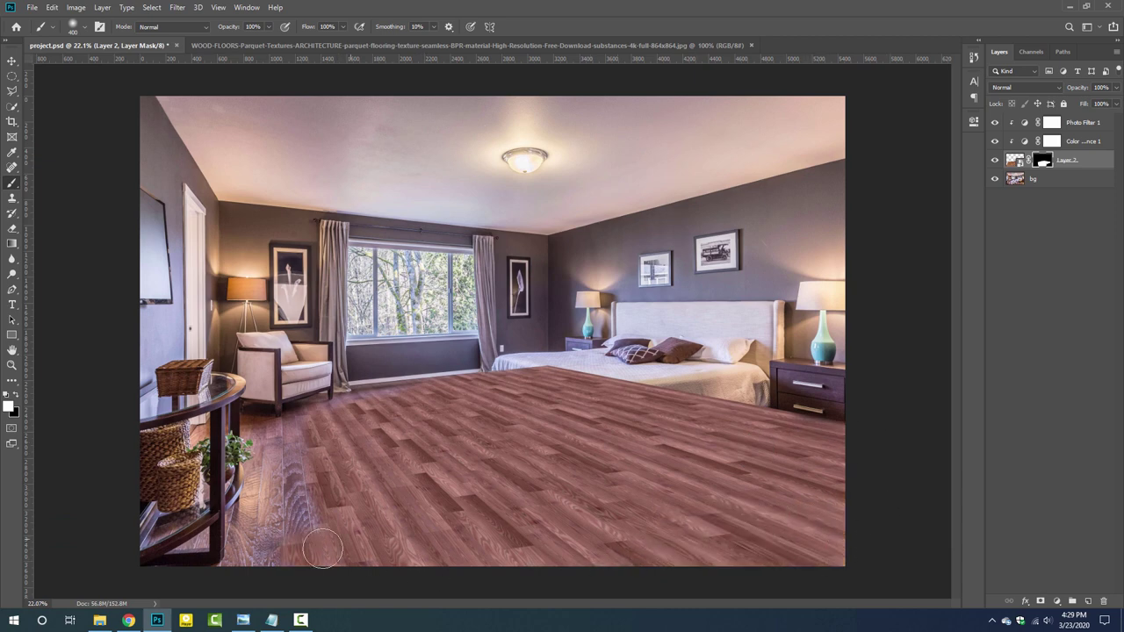
{"action": "scroll", "coordinate": [485, 336], "scroll_direction": "up", "scroll_amount": 2}
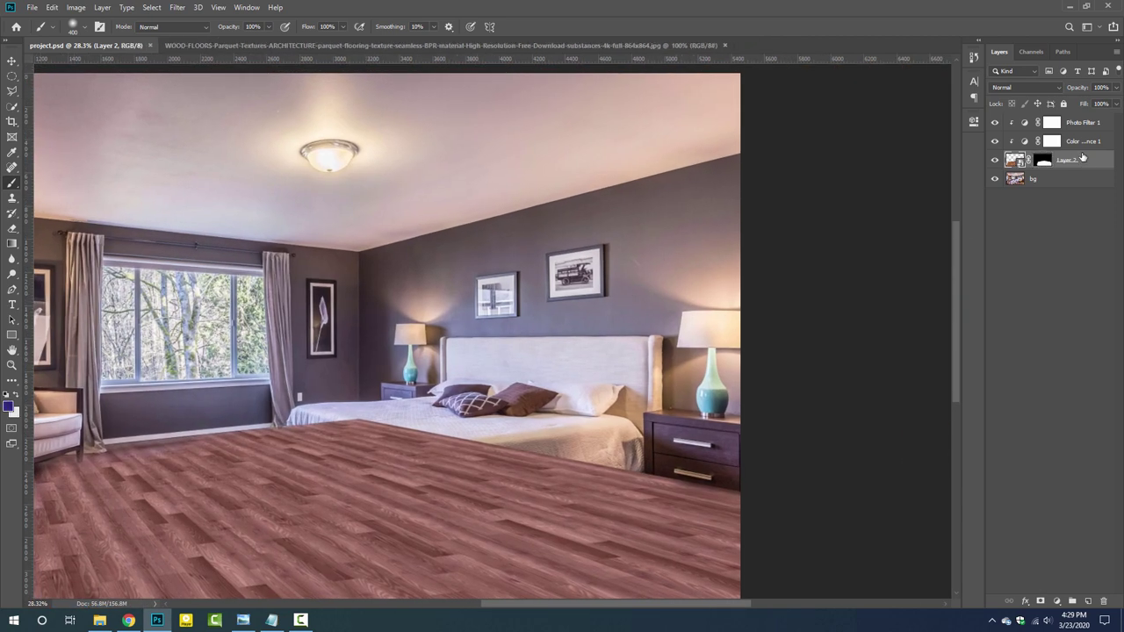
{"action": "left_click", "coordinate": [1068, 122], "text": "shift"}
{"action": "key", "text": "ctrl+g"}
- Name the group 'floor', then copy the bg wall strip along the ceiling line to Layer 3
{"action": "type", "text": "r"}
{"action": "left_click", "coordinate": [1054, 202]}
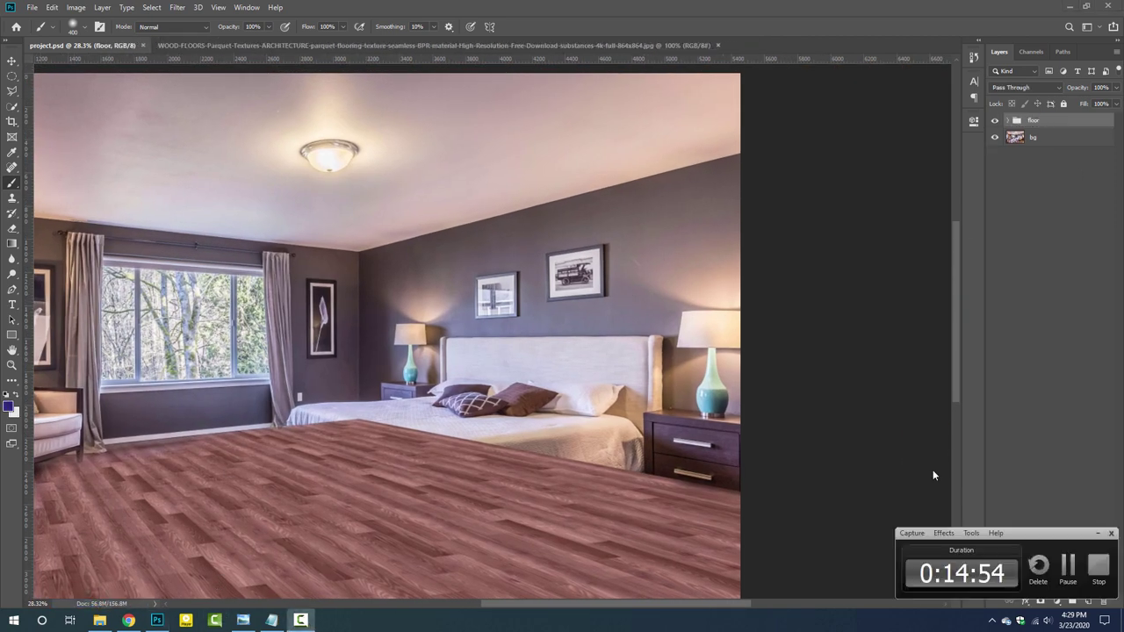
{"action": "left_click", "coordinate": [1066, 136]}
{"action": "key", "text": "l"}
{"action": "scroll", "coordinate": [755, 155], "scroll_direction": "up", "scroll_amount": 2}
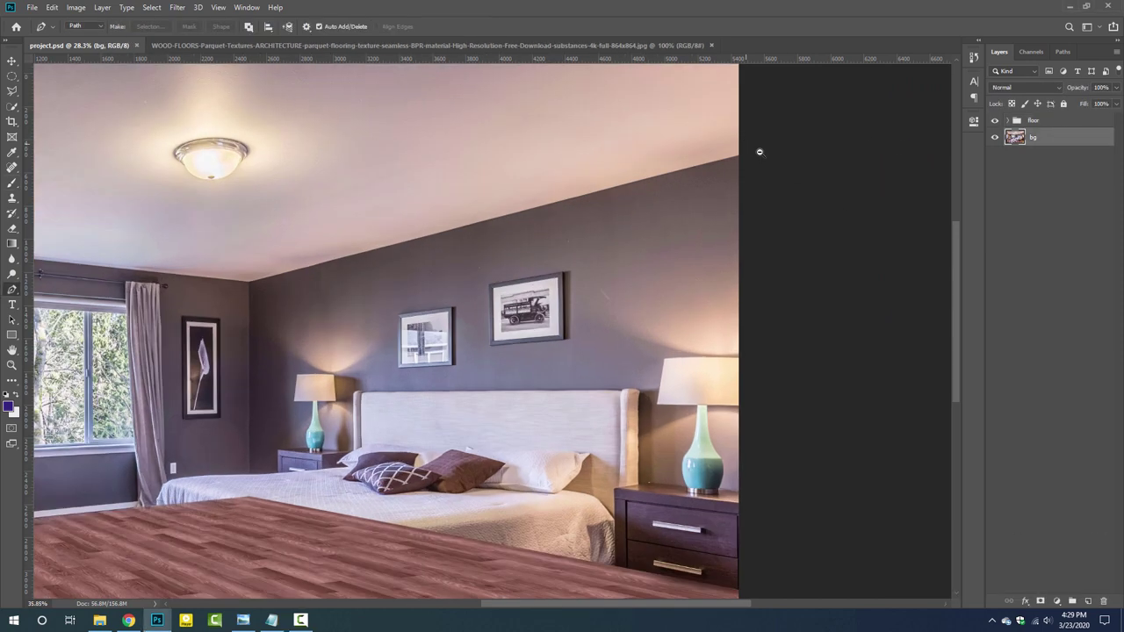
{"action": "scroll", "coordinate": [522, 328], "scroll_direction": "up", "scroll_amount": 2}
{"action": "left_click", "coordinate": [851, 135]}
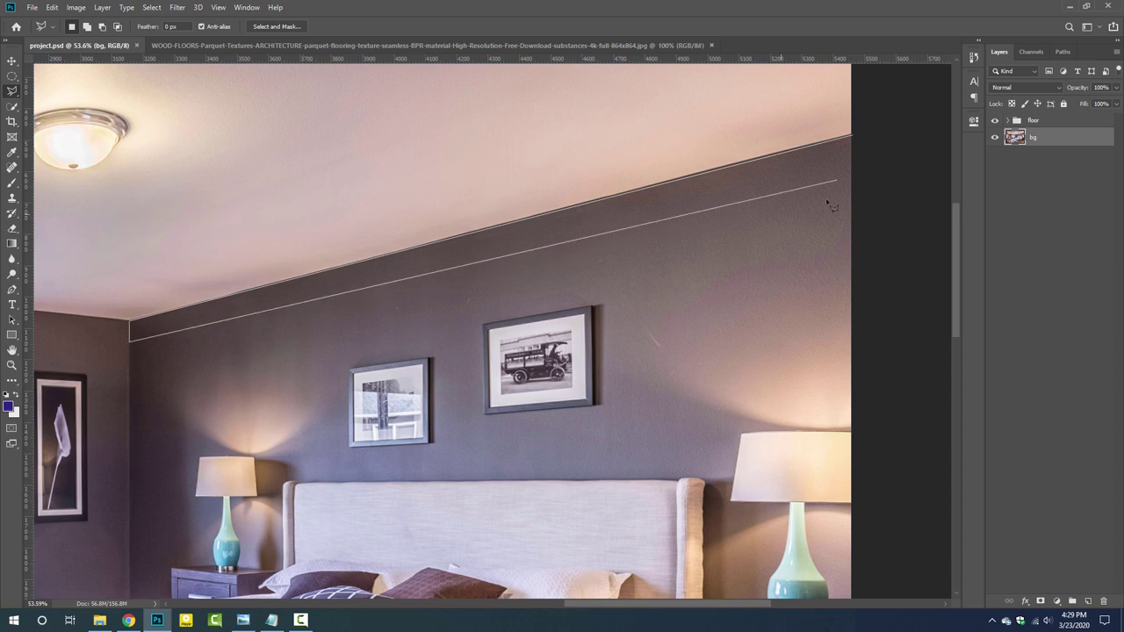
{"action": "left_click", "coordinate": [851, 137]}
{"action": "key", "text": "ctrl+j"}
- Try stretching Layer 3 downward with Free Transform, then cancel it
{"action": "scroll", "coordinate": [852, 151], "scroll_direction": "down", "scroll_amount": 2}
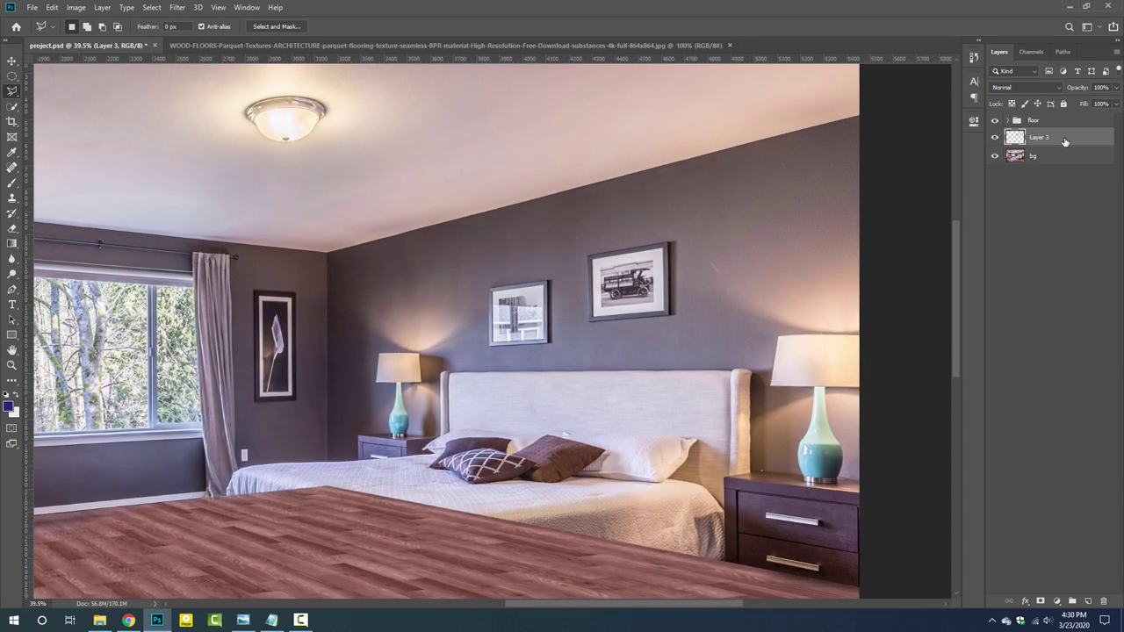
{"action": "key", "text": "ctrl+t"}
{"action": "right_click", "coordinate": [607, 198]}
{"action": "left_click", "coordinate": [648, 263]}
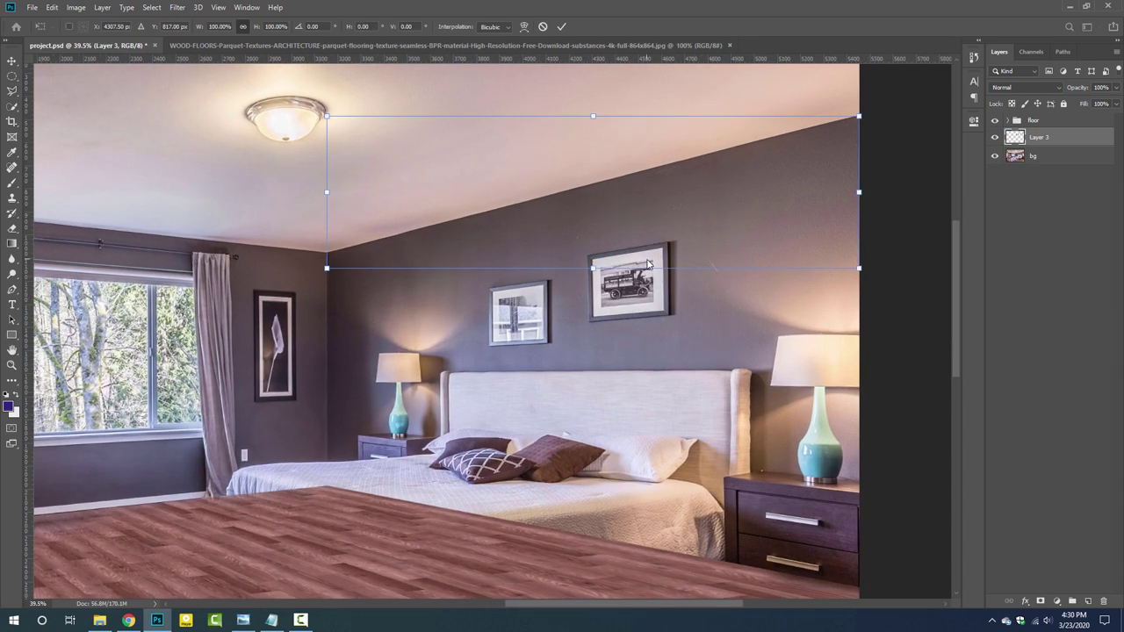
{"action": "right_click", "coordinate": [594, 223]}
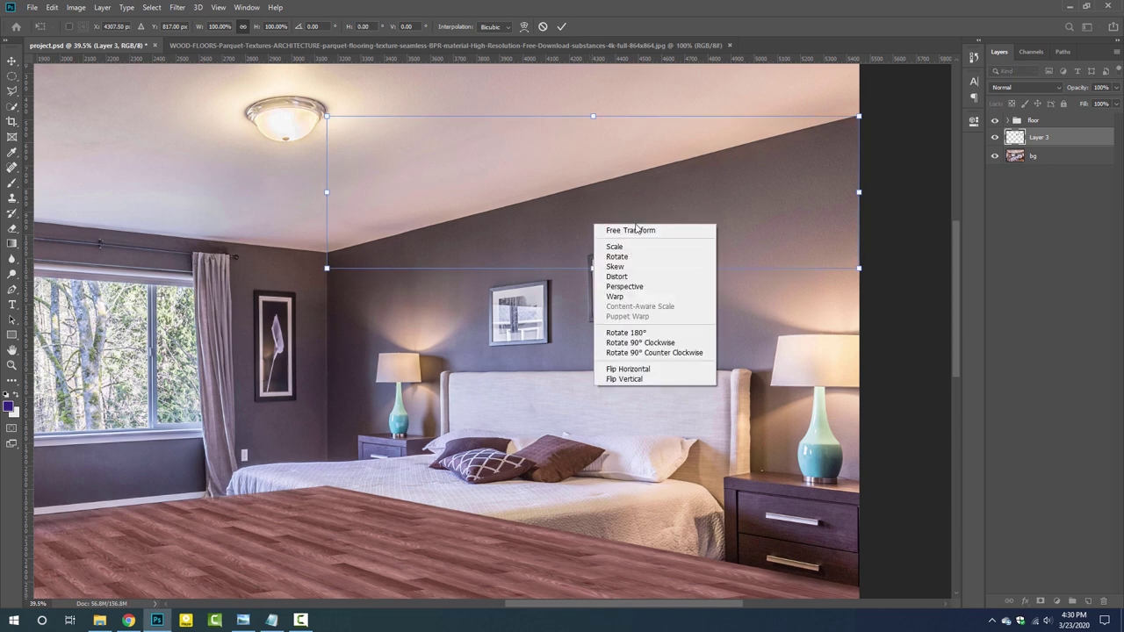
{"action": "left_click", "coordinate": [606, 226]}
{"action": "left_click_drag", "start_coordinate": [593, 267], "coordinate": [592, 458]}
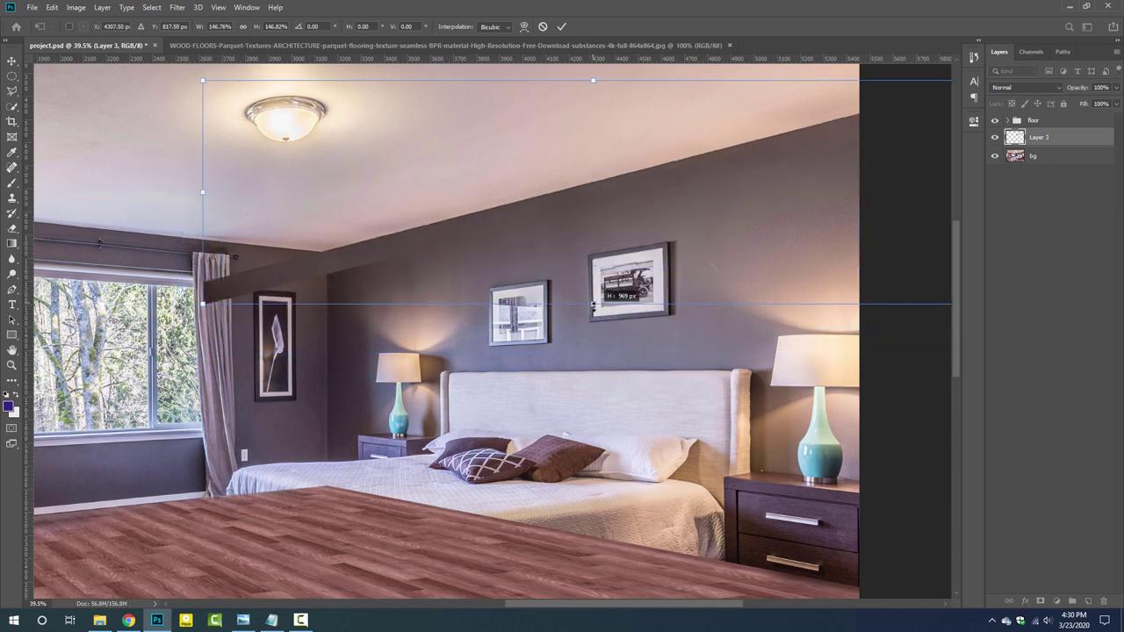
{"action": "key", "text": "Escape"}
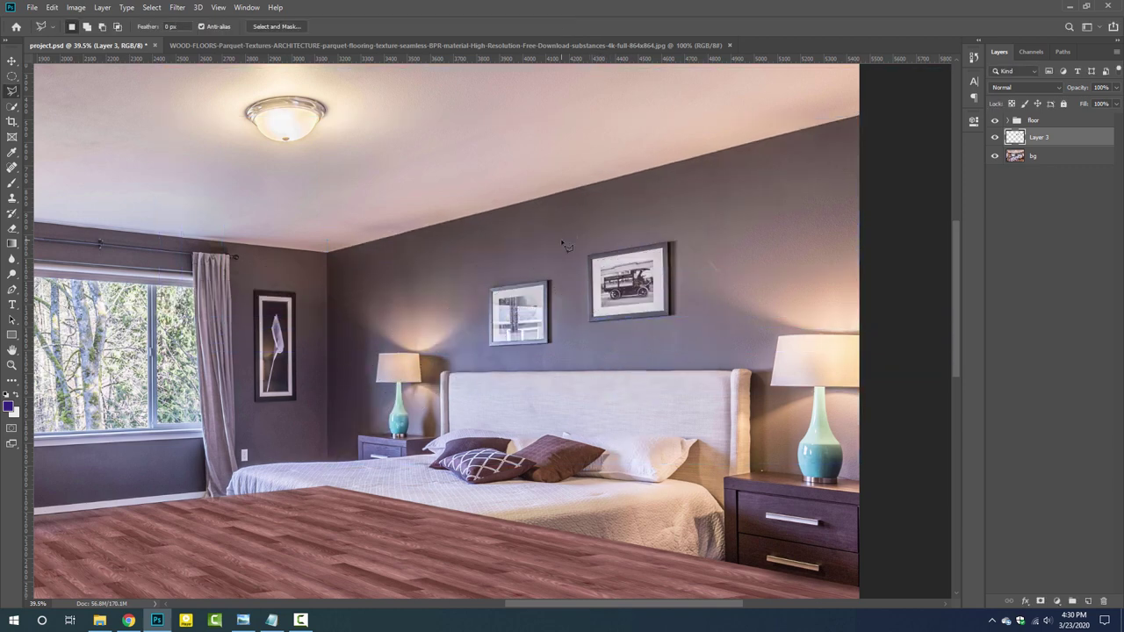
- Switch to the Rectangle tool and show the guides
{"action": "key", "text": "v"}
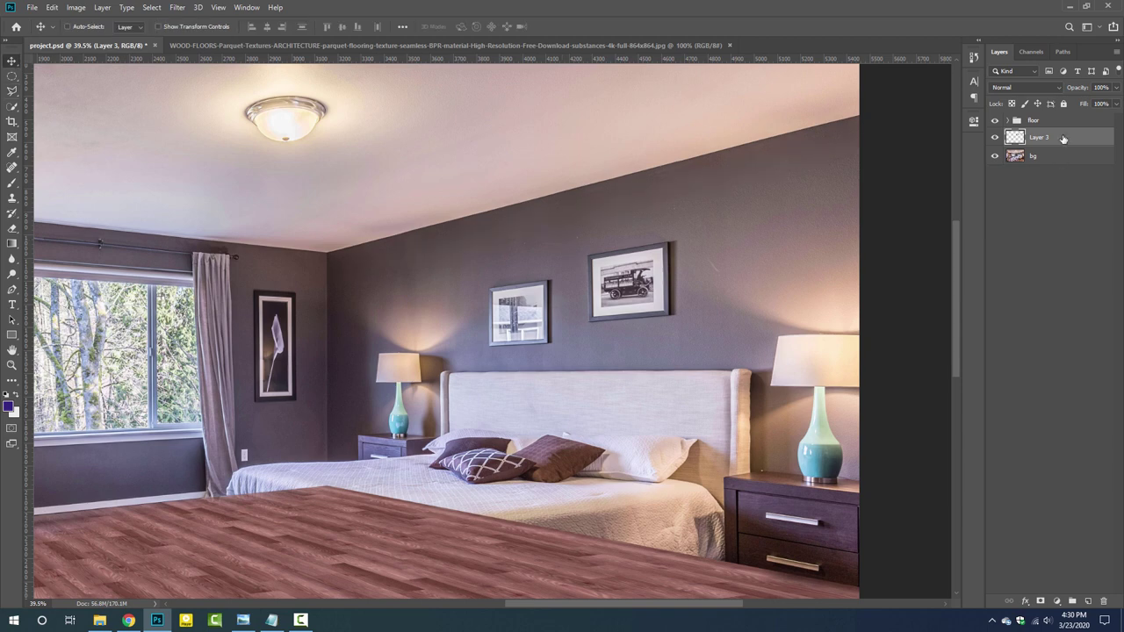
{"action": "key", "text": "u"}
{"action": "scroll", "coordinate": [355, 363], "scroll_direction": "down", "scroll_amount": 2}
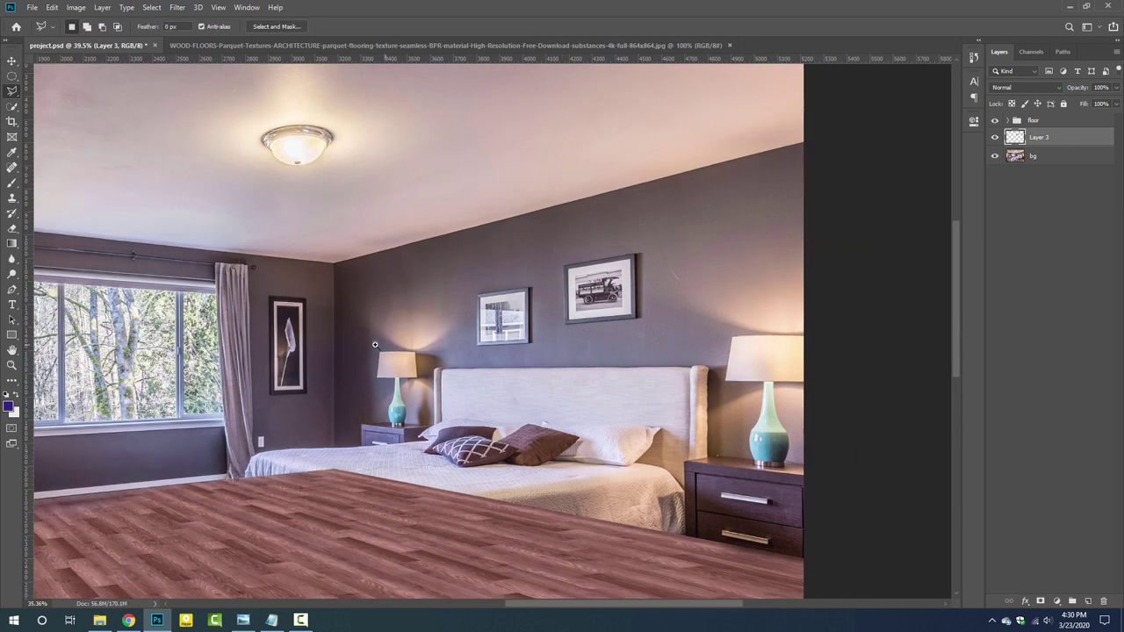
{"action": "key", "text": "ctrl+semicolon"}
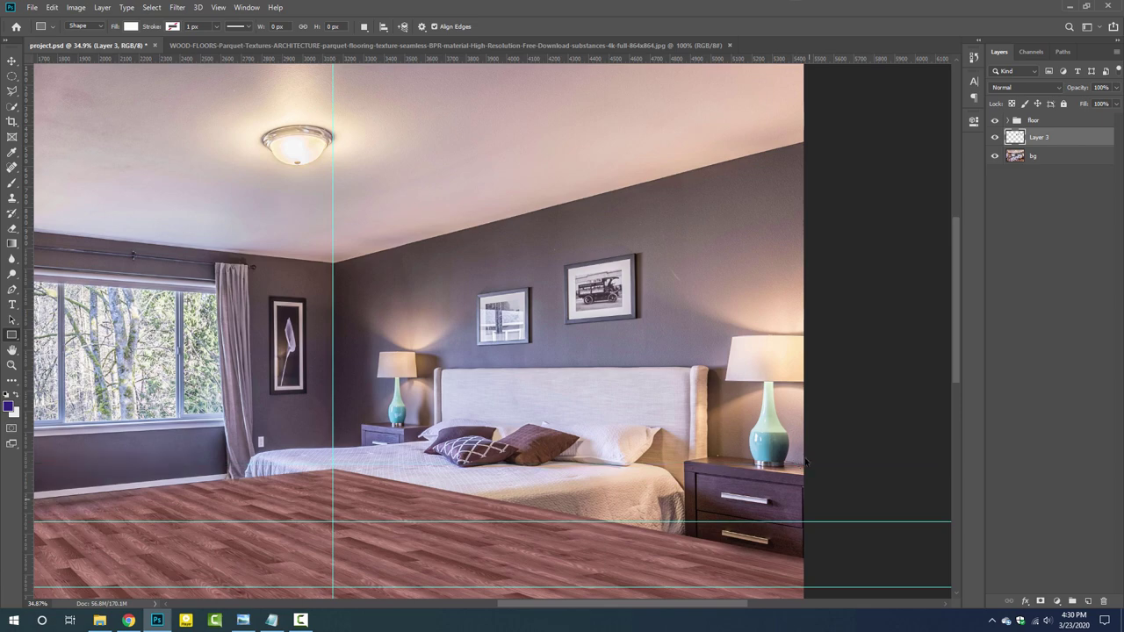
- Place guides at the wall top and ceiling corner, and draw a rectangle over the right wall
{"action": "left_click_drag", "start_coordinate": [824, 143], "coordinate": [823, 143]}
{"action": "left_click_drag", "start_coordinate": [439, 59], "coordinate": [439, 258]}
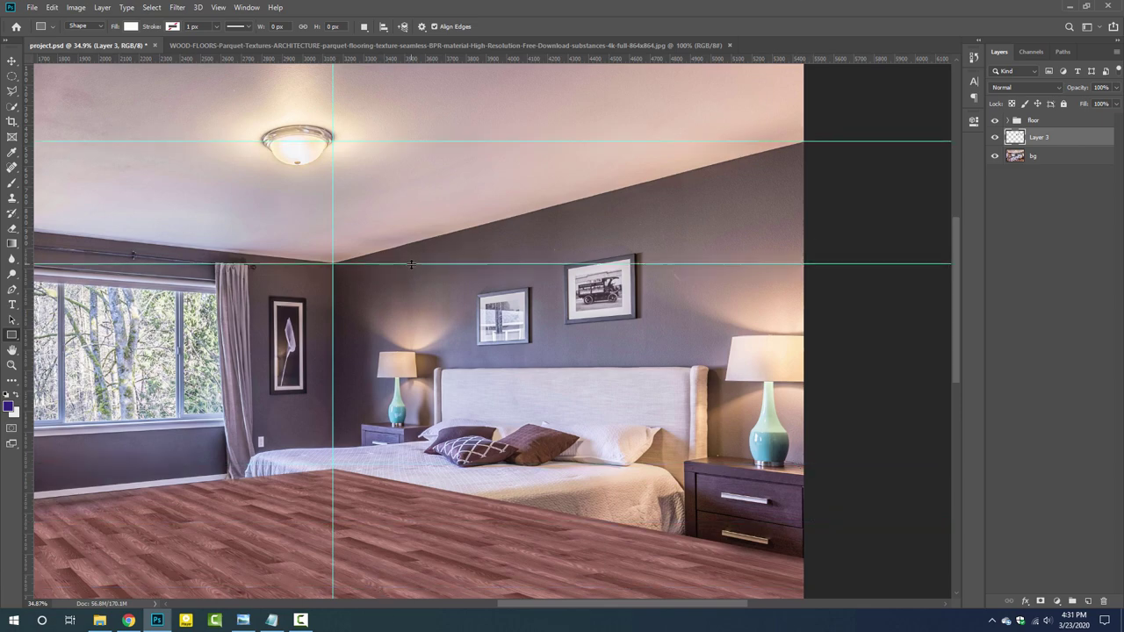
{"action": "scroll", "coordinate": [467, 311], "scroll_direction": "down", "scroll_amount": 5}
{"action": "scroll", "coordinate": [607, 375], "scroll_direction": "up", "scroll_amount": 2}
{"action": "scroll", "coordinate": [607, 376], "scroll_direction": "up", "scroll_amount": 3}
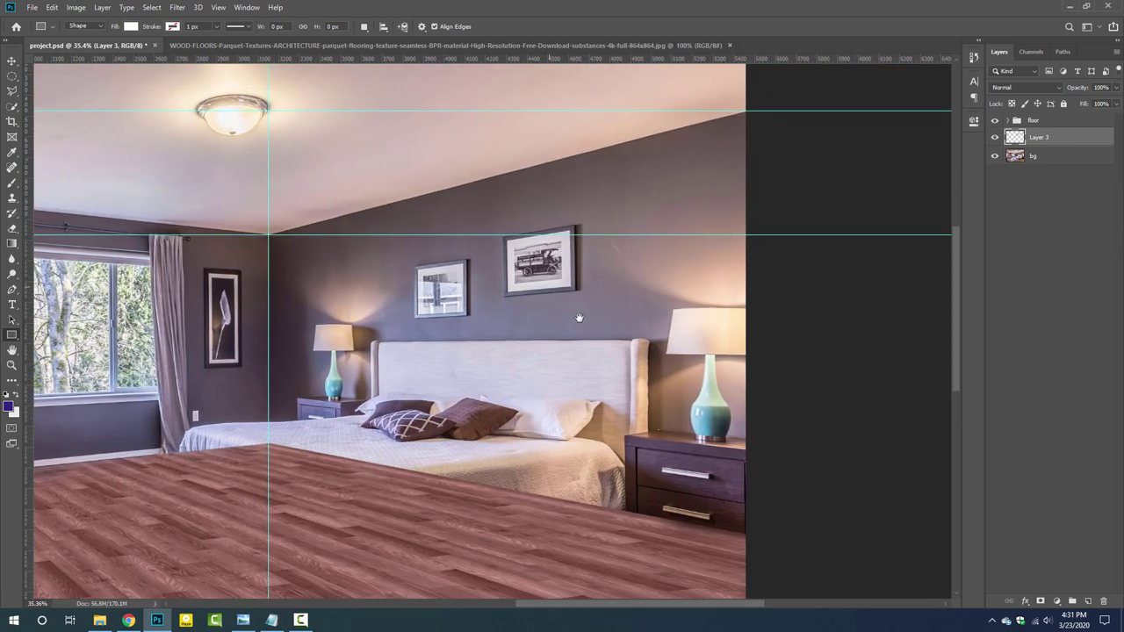
{"action": "mouse_move", "coordinate": [339, 379]}
{"action": "left_mouse_down"}
{"action": "mouse_move", "coordinate": [521, 245]}
{"action": "mouse_move", "coordinate": [745, 111]}
{"action": "left_mouse_up"}
- Perspective-fit the rectangle to the room corner, ceiling and floor lines, and set its dark mauve fill
{"action": "key", "text": "ctrl+t"}
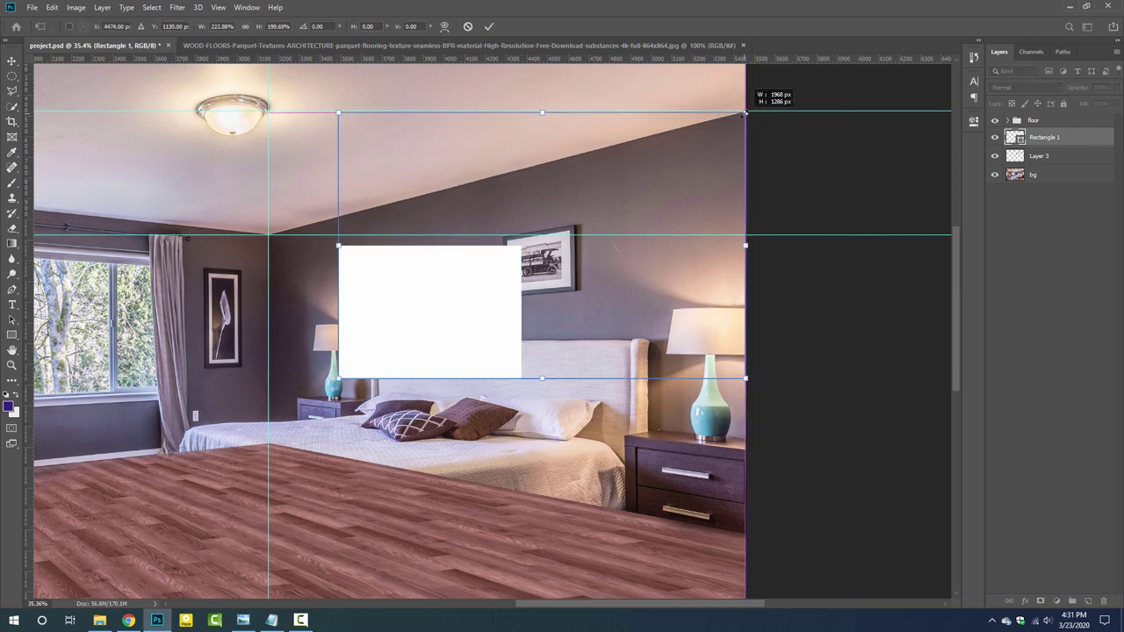
{"action": "left_click_drag", "start_coordinate": [558, 532], "coordinate": [558, 533]}
{"action": "left_click_drag", "start_coordinate": [339, 321], "coordinate": [268, 322]}
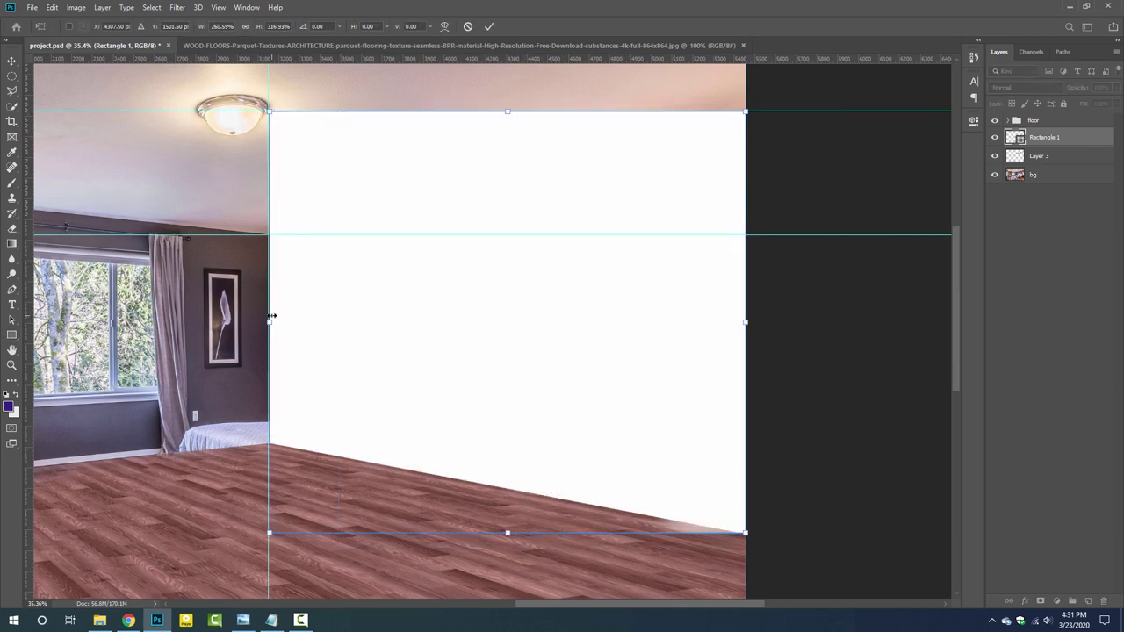
{"action": "right_click", "coordinate": [355, 308]}
{"action": "left_click", "coordinate": [387, 369]}
{"action": "left_click_drag", "start_coordinate": [269, 533], "coordinate": [269, 442]}
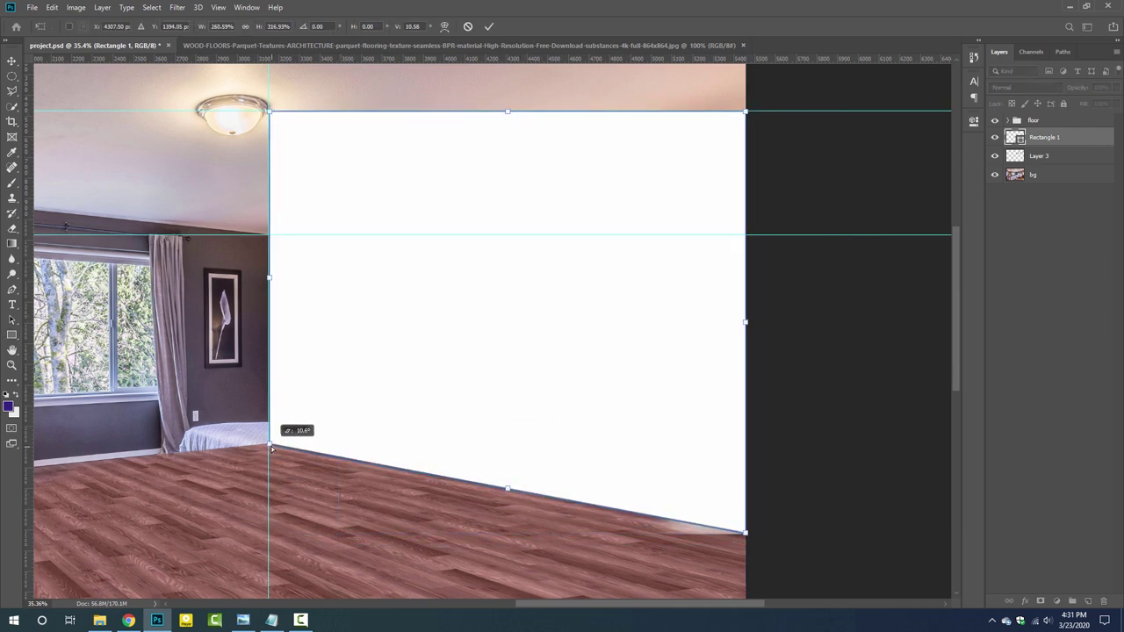
{"action": "left_click_drag", "start_coordinate": [269, 112], "coordinate": [271, 235]}
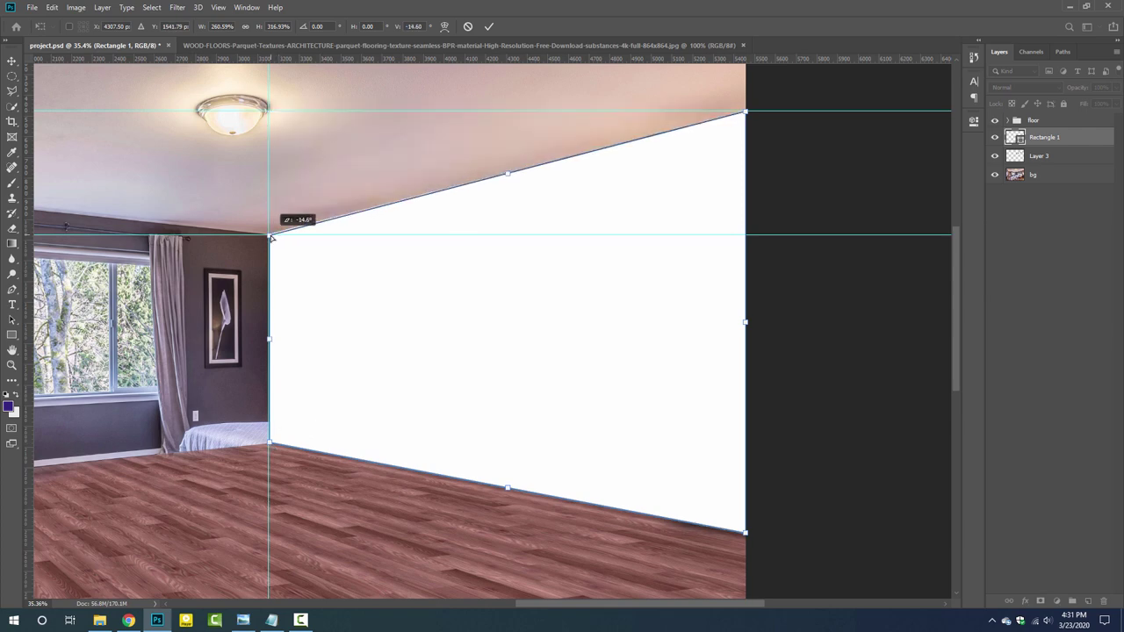
{"action": "left_click", "coordinate": [489, 27]}
{"action": "left_click", "coordinate": [520, 231]}
{"action": "left_click", "coordinate": [995, 137]}
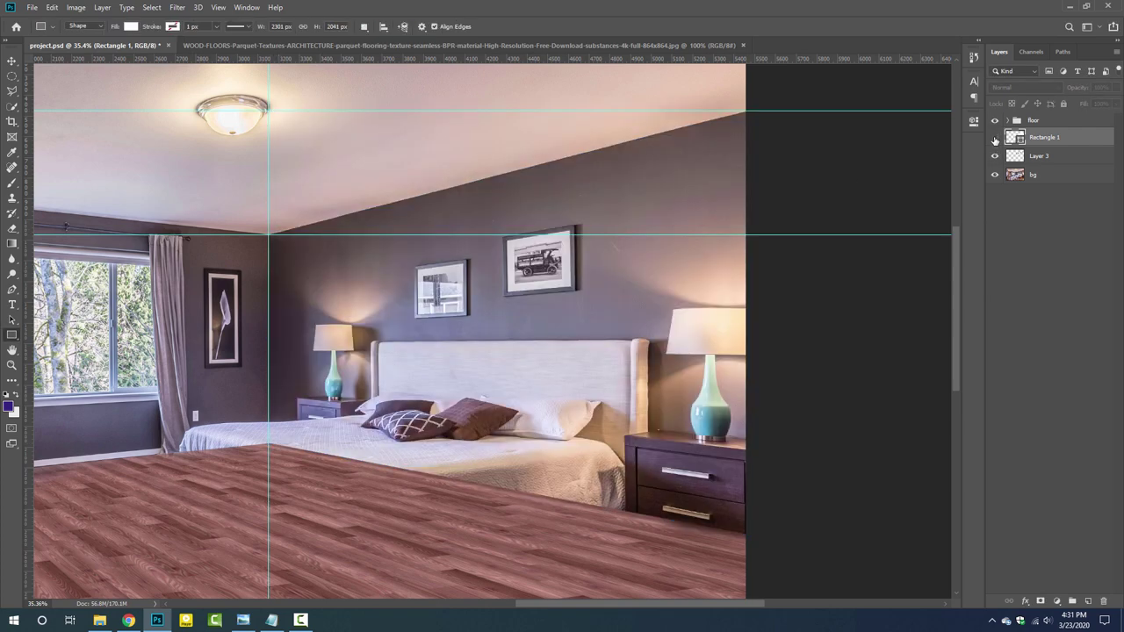
{"action": "double_click", "coordinate": [1014, 137]}
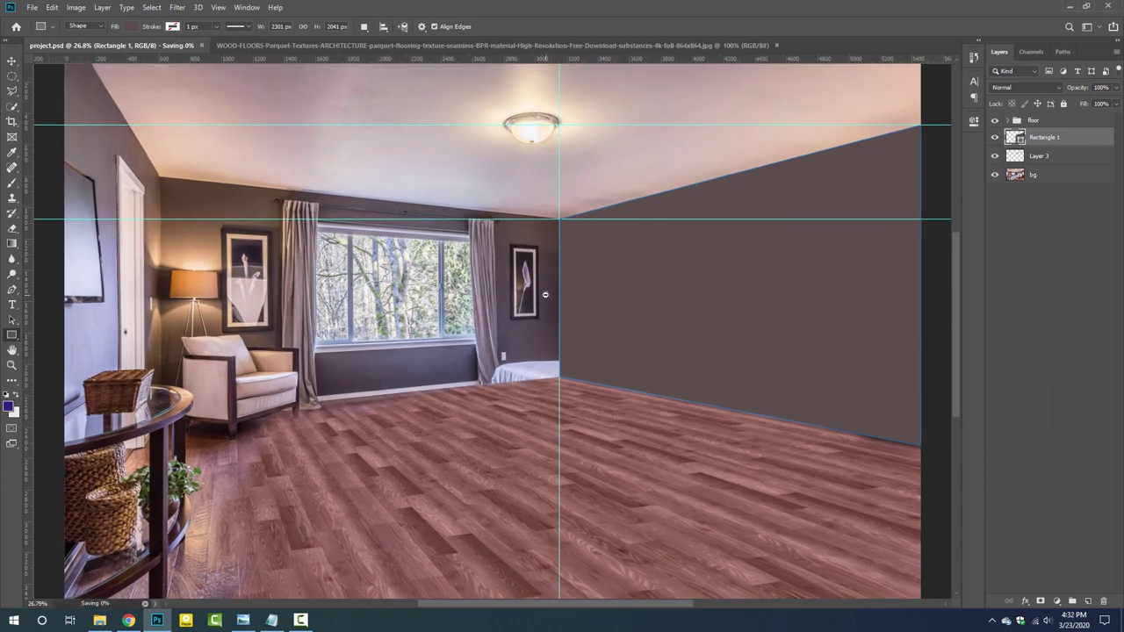
- Duplicate the wall shape, naming the original 'right wall' and the copy the left wall
{"action": "scroll", "coordinate": [557, 268], "scroll_direction": "up", "scroll_amount": 1}
{"action": "left_click_drag", "start_coordinate": [406, 290], "coordinate": [445, 285]}
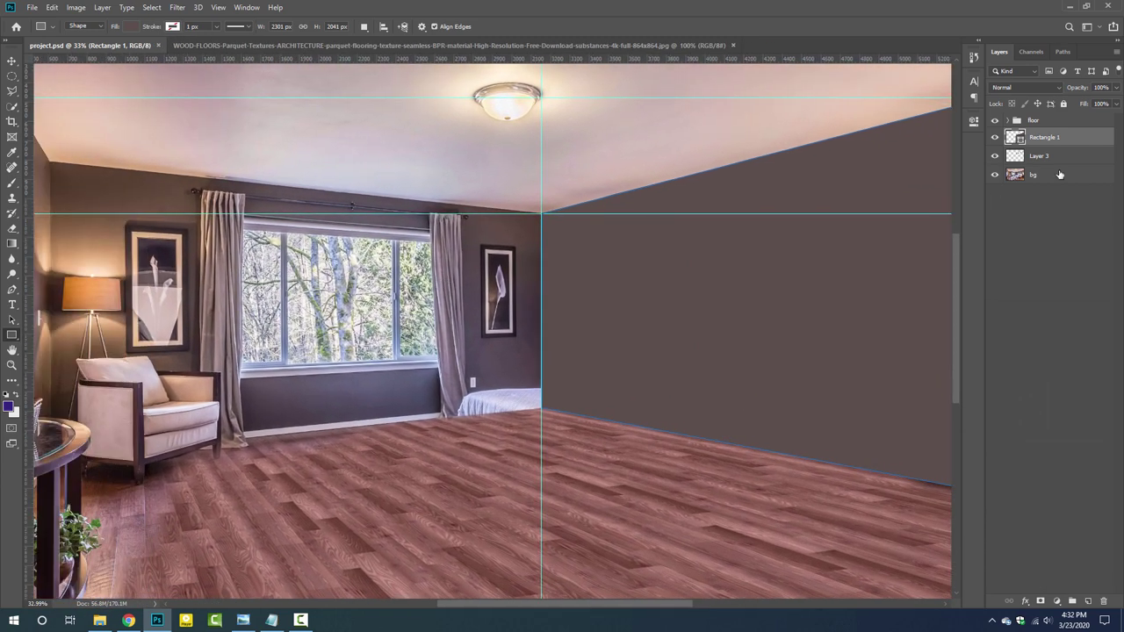
{"action": "key", "text": "ctrl+j"}
{"action": "double_click", "coordinate": [1043, 155]}
{"action": "type", "text": "right wall"}
{"action": "key", "text": "Return"}
{"action": "double_click", "coordinate": [1048, 136]}
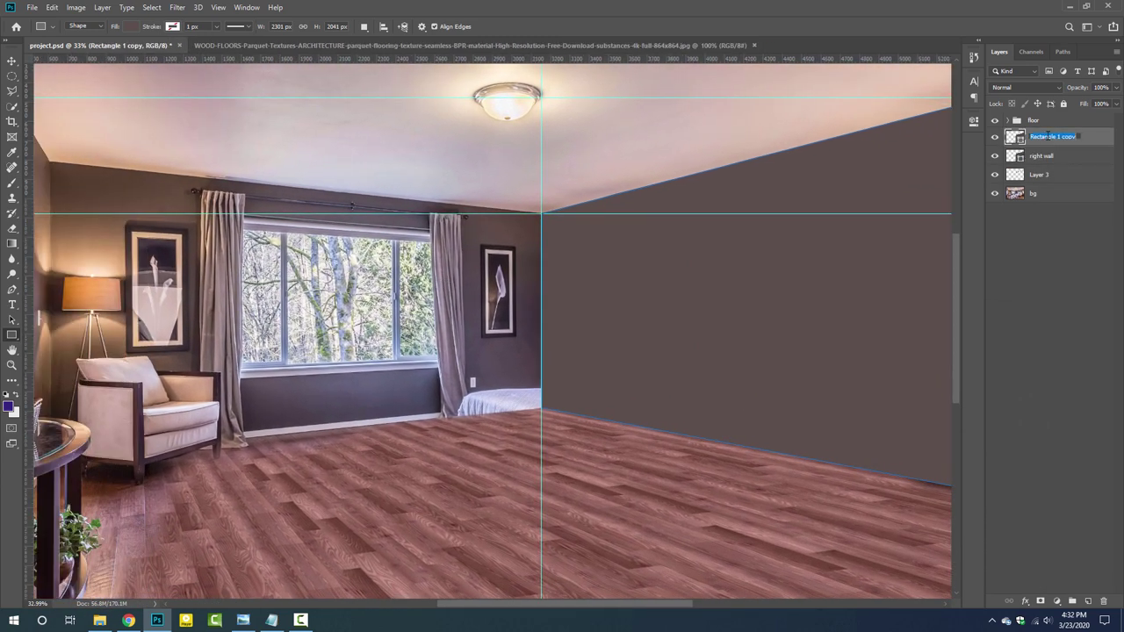
{"action": "type", "text": "left wall"}
{"action": "key", "text": "Return"}
- Move the wall copy to the left side of the room and flip it horizontally
{"action": "key", "text": "ctrl+t"}
{"action": "right_click", "coordinate": [321, 283]}
{"action": "mouse_move", "coordinate": [401, 275]}
{"action": "left_mouse_down"}
{"action": "mouse_move", "coordinate": [321, 284]}
{"action": "mouse_move", "coordinate": [273, 355]}
{"action": "left_mouse_up"}
{"action": "left_click", "coordinate": [352, 427]}
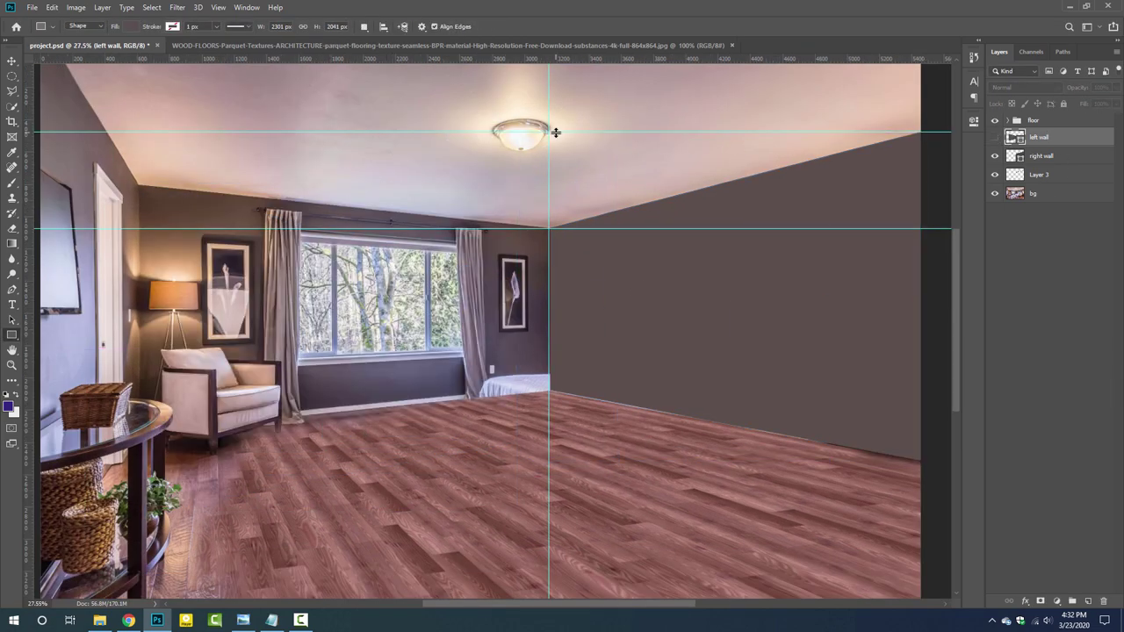
{"action": "left_click_drag", "start_coordinate": [555, 132], "coordinate": [548, 183]}
{"action": "left_click_drag", "start_coordinate": [381, 460], "coordinate": [428, 460]}
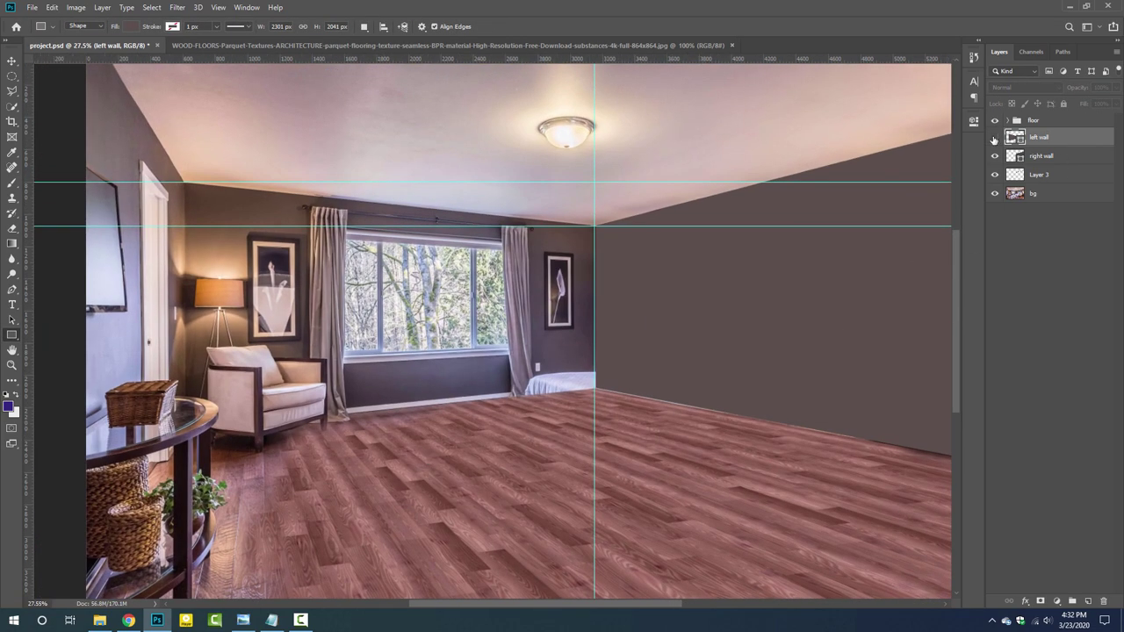
{"action": "left_click", "coordinate": [993, 137]}
- Skew the left wall so its top edge slants toward the room corner
{"action": "key", "text": "ctrl+t"}
{"action": "key", "text": "ctrl+plus"}
{"action": "right_click", "coordinate": [220, 200]}
{"action": "left_click", "coordinate": [251, 246]}
{"action": "left_click_drag", "start_coordinate": [183, 176], "coordinate": [178, 187]}
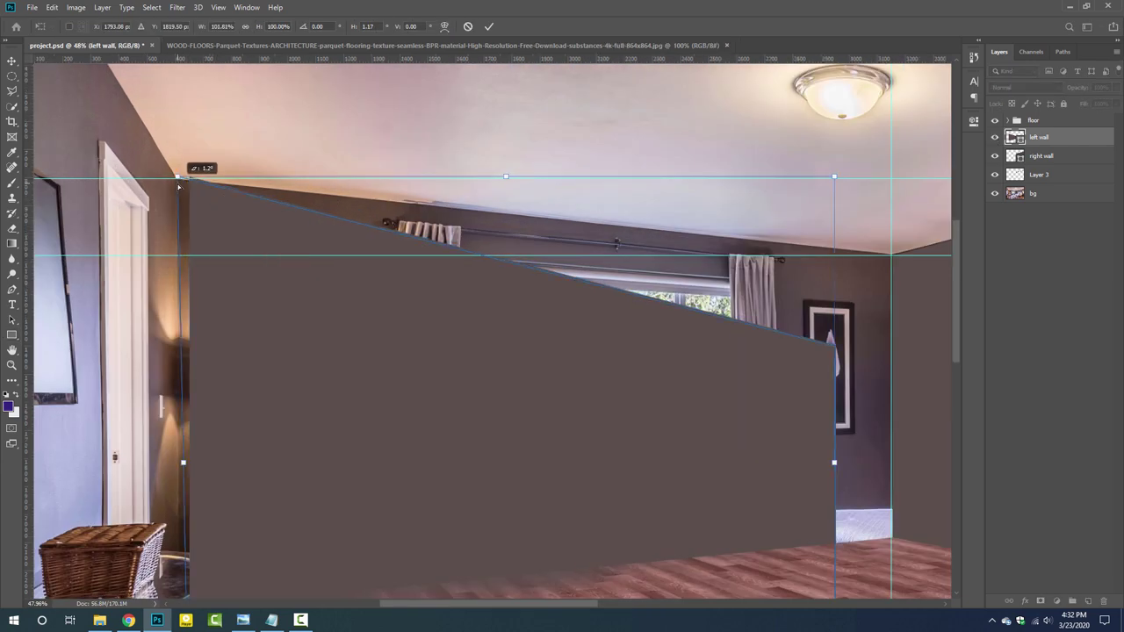
{"action": "left_click_drag", "start_coordinate": [303, 388], "coordinate": [351, 330]}
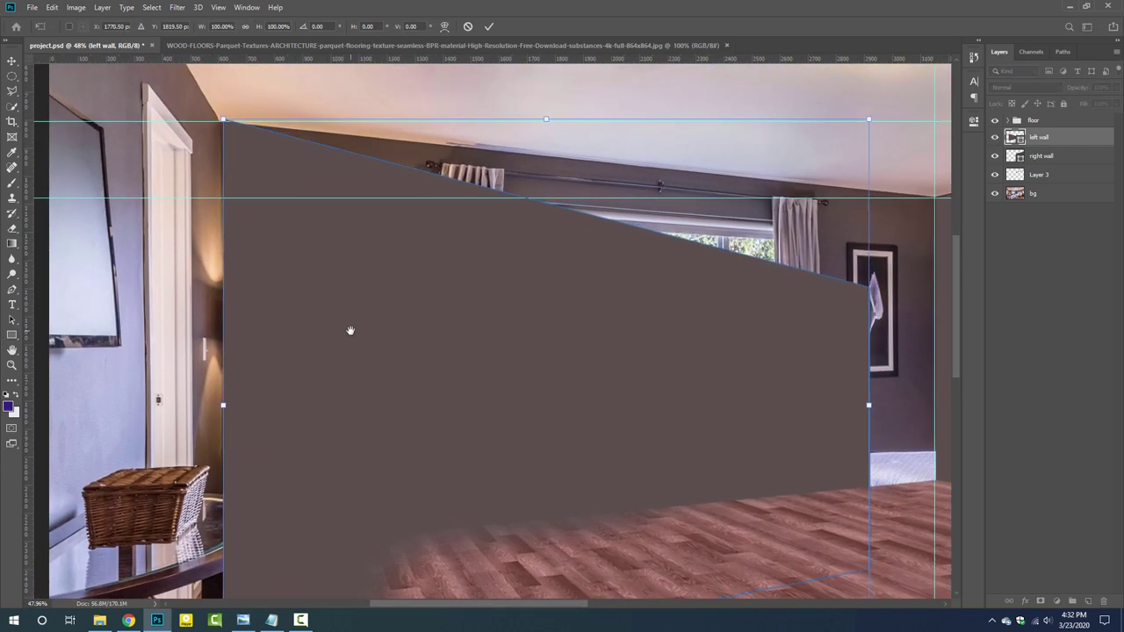
{"action": "left_click_drag", "start_coordinate": [223, 119], "coordinate": [224, 123]}
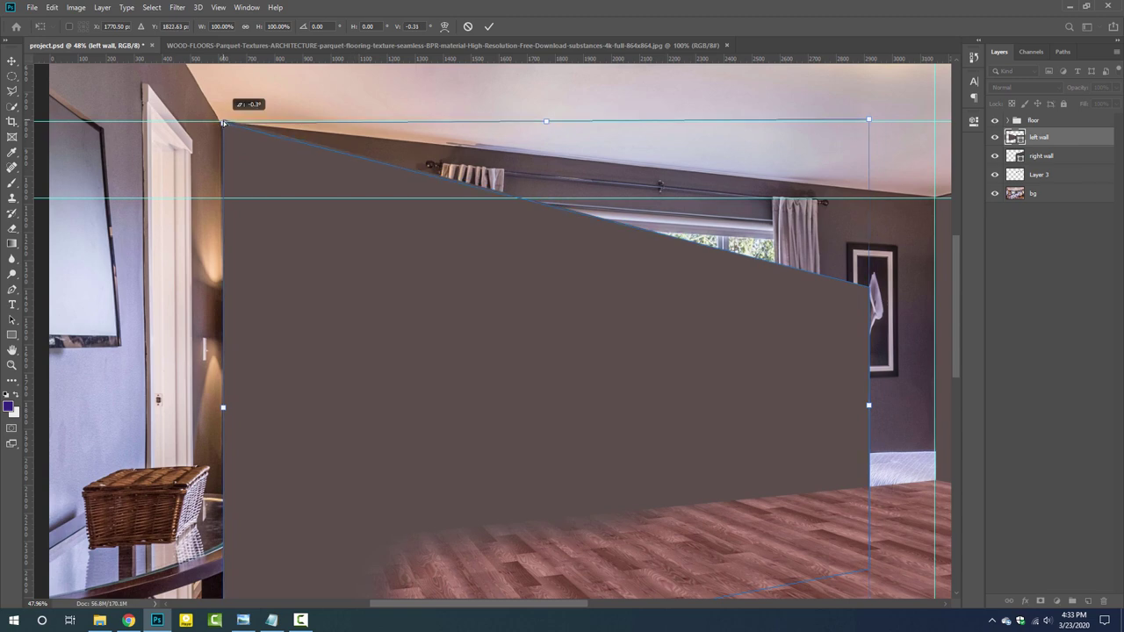
- Snap the left wall's top corners to the ceiling guides, and draw a dark brown back-wall rectangle
{"action": "scroll", "coordinate": [223, 123], "scroll_direction": "up", "scroll_amount": 3}
{"action": "left_click_drag", "start_coordinate": [534, 311], "coordinate": [281, 221]}
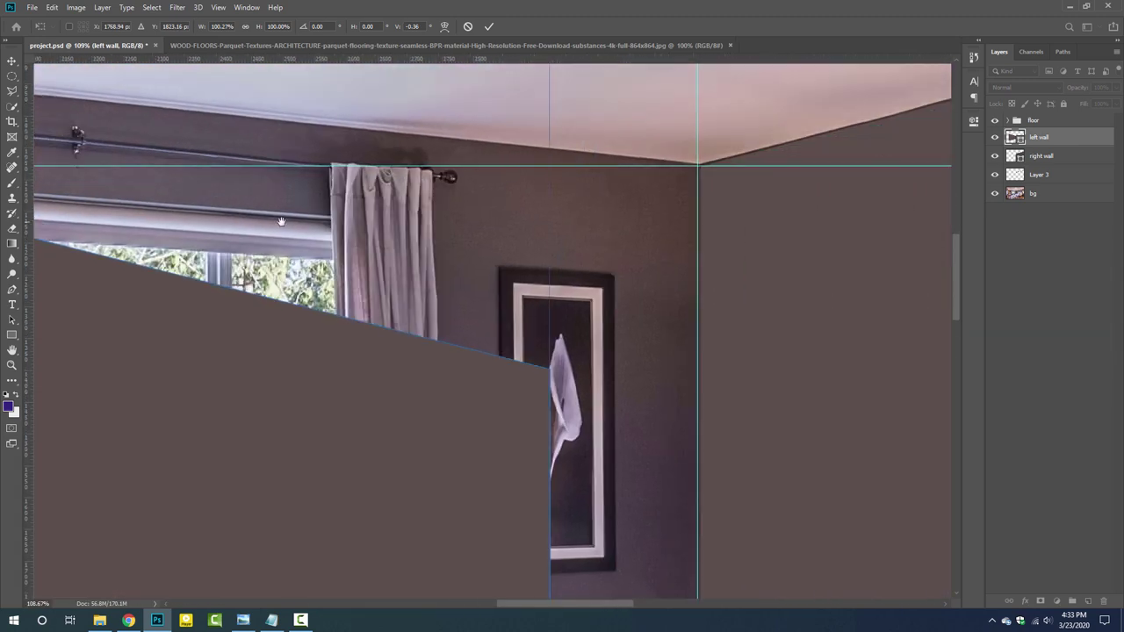
{"action": "scroll", "coordinate": [500, 363], "scroll_direction": "down", "scroll_amount": 3}
{"action": "scroll", "coordinate": [489, 381], "scroll_direction": "up", "scroll_amount": 3}
{"action": "left_click_drag", "start_coordinate": [547, 360], "coordinate": [663, 208]}
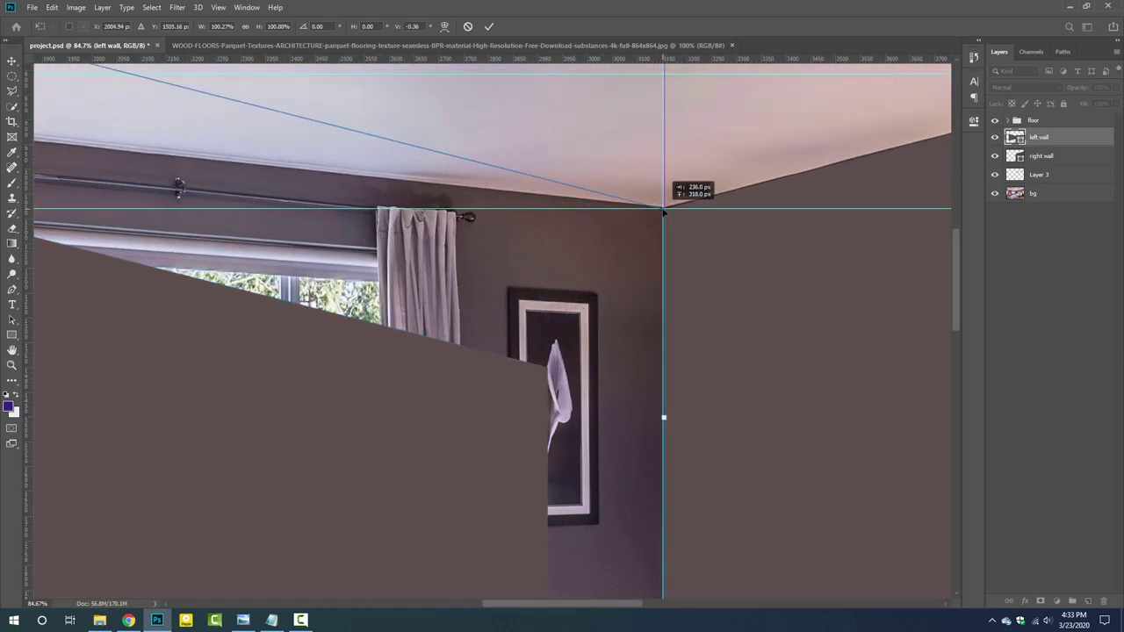
{"action": "scroll", "coordinate": [510, 211], "scroll_direction": "down", "scroll_amount": 5}
{"action": "scroll", "coordinate": [536, 387], "scroll_direction": "up", "scroll_amount": 5}
{"action": "scroll", "coordinate": [535, 386], "scroll_direction": "down", "scroll_amount": 4}
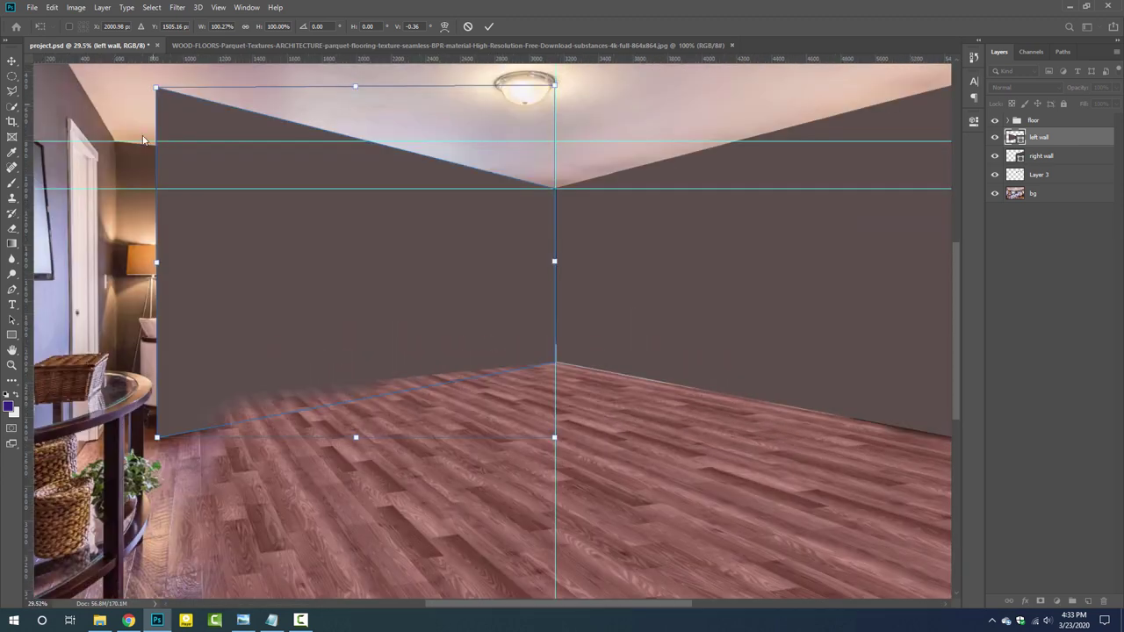
{"action": "left_click_drag", "start_coordinate": [155, 87], "coordinate": [163, 162]}
{"action": "scroll", "coordinate": [117, 138], "scroll_direction": "up", "scroll_amount": 3}
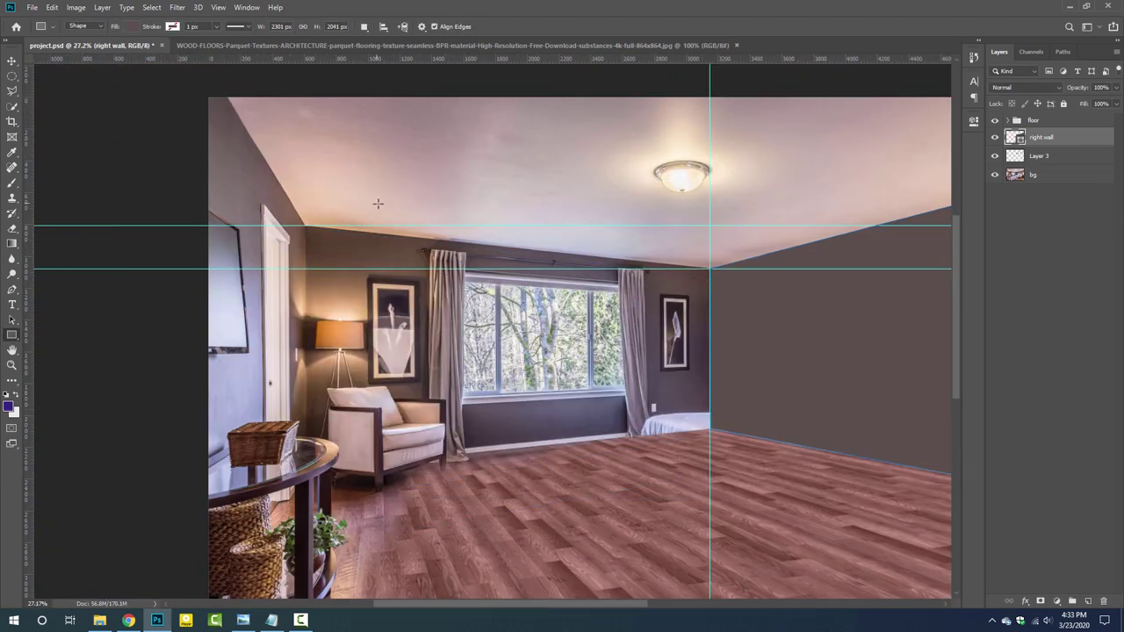
{"action": "left_click_drag", "start_coordinate": [333, 194], "coordinate": [621, 409]}
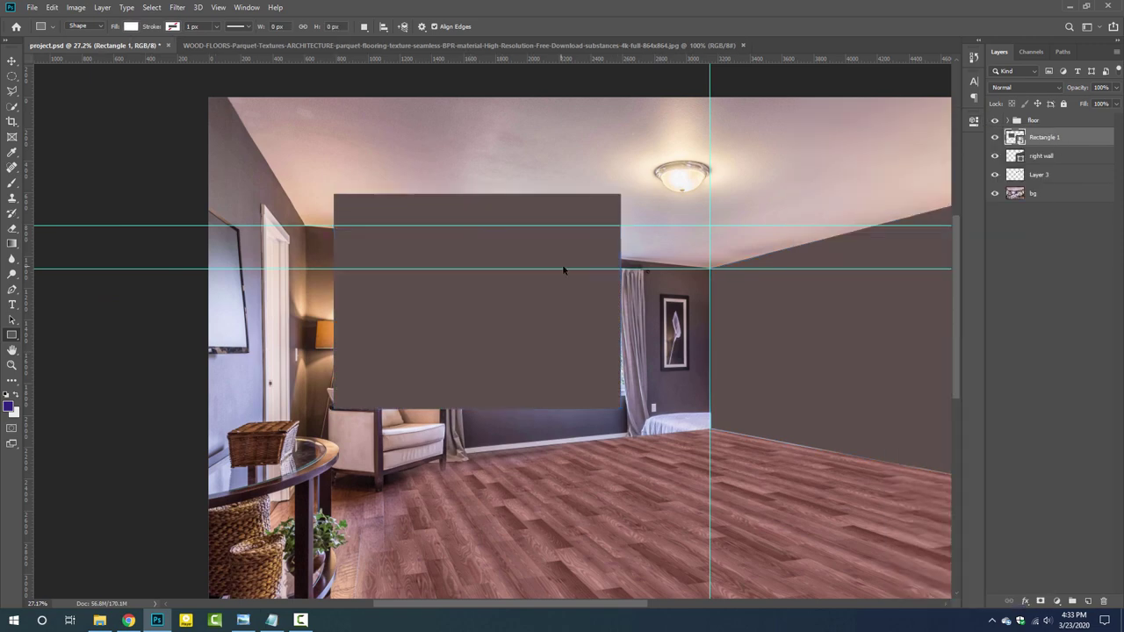
- Free-transform the brown rectangle, align it with the wall guides and switch to a free-edge mode
{"action": "key", "text": "ctrl+t"}
{"action": "scroll", "coordinate": [567, 268], "scroll_direction": "up", "scroll_amount": 3}
{"action": "mouse_move", "coordinate": [568, 268]}
{"action": "left_mouse_down"}
{"action": "mouse_move", "coordinate": [671, 358]}
{"action": "mouse_move", "coordinate": [748, 337]}
{"action": "left_mouse_up"}
{"action": "scroll", "coordinate": [820, 259], "scroll_direction": "up", "scroll_amount": 2}
{"action": "scroll", "coordinate": [664, 314], "scroll_direction": "down", "scroll_amount": 5}
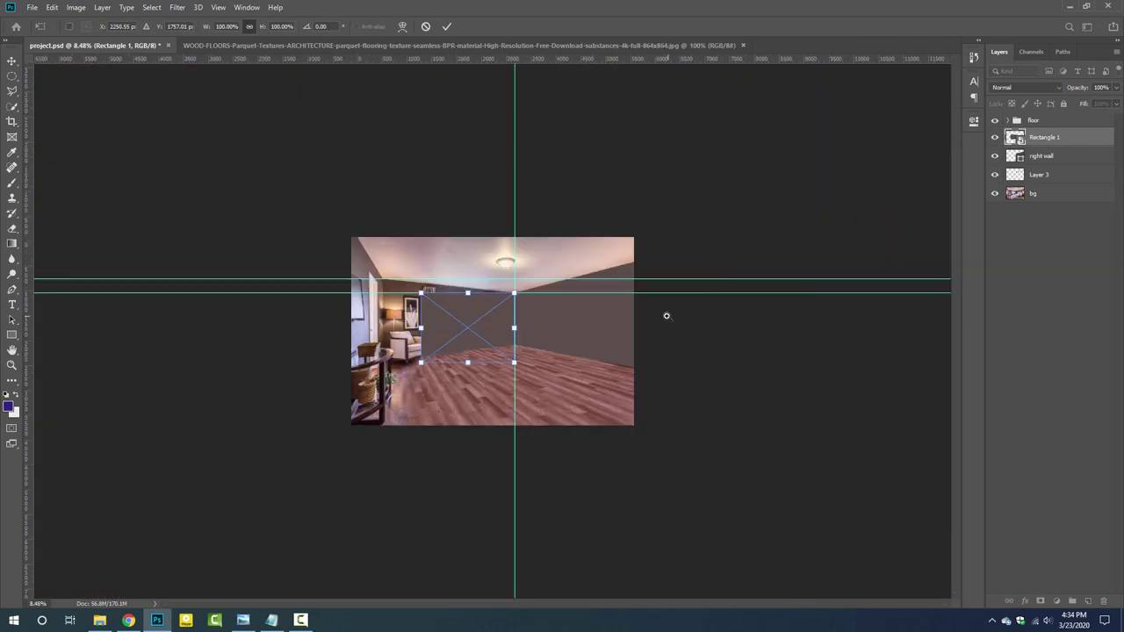
{"action": "scroll", "coordinate": [665, 313], "scroll_direction": "up", "scroll_amount": 3}
{"action": "right_click", "coordinate": [264, 283]}
{"action": "left_click", "coordinate": [325, 321]}
- Distort the rectangle, pulling its corners to the ceiling corner and the floor line
{"action": "left_click_drag", "start_coordinate": [239, 242], "coordinate": [121, 201]}
{"action": "scroll", "coordinate": [122, 201], "scroll_direction": "down", "scroll_amount": 2}
{"action": "scroll", "coordinate": [120, 256], "scroll_direction": "up", "scroll_amount": 5}
{"action": "right_click", "coordinate": [120, 256]}
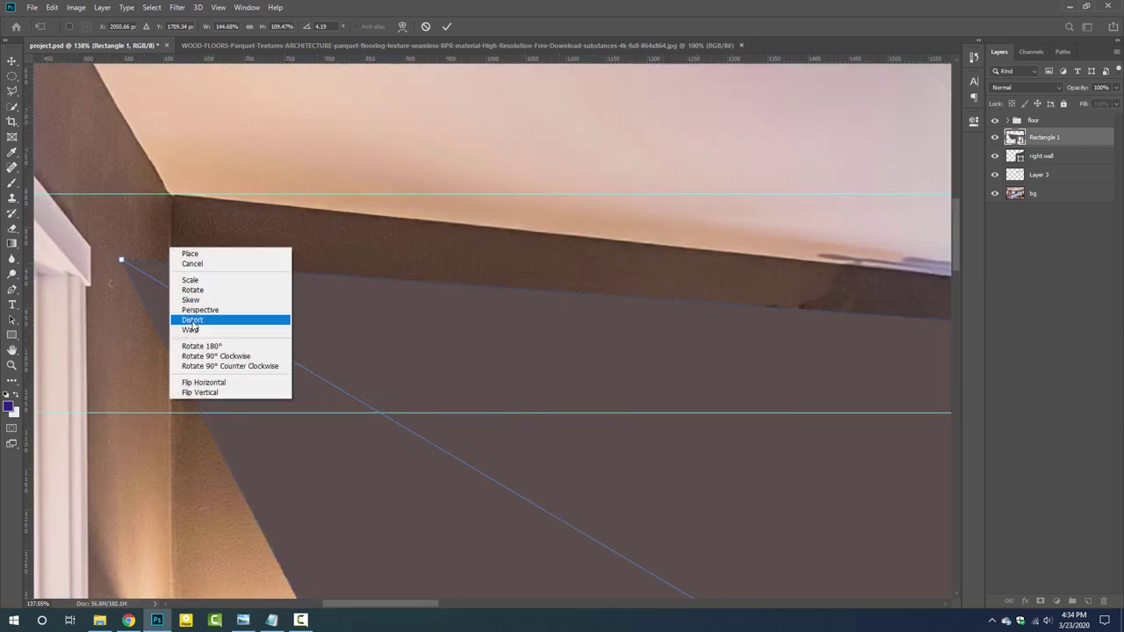
{"action": "left_click", "coordinate": [225, 316]}
{"action": "left_click_drag", "start_coordinate": [120, 255], "coordinate": [181, 181]}
{"action": "scroll", "coordinate": [181, 181], "scroll_direction": "down", "scroll_amount": 2}
{"action": "scroll", "coordinate": [315, 389], "scroll_direction": "down", "scroll_amount": 3}
{"action": "left_click_drag", "start_coordinate": [515, 439], "coordinate": [376, 383]}
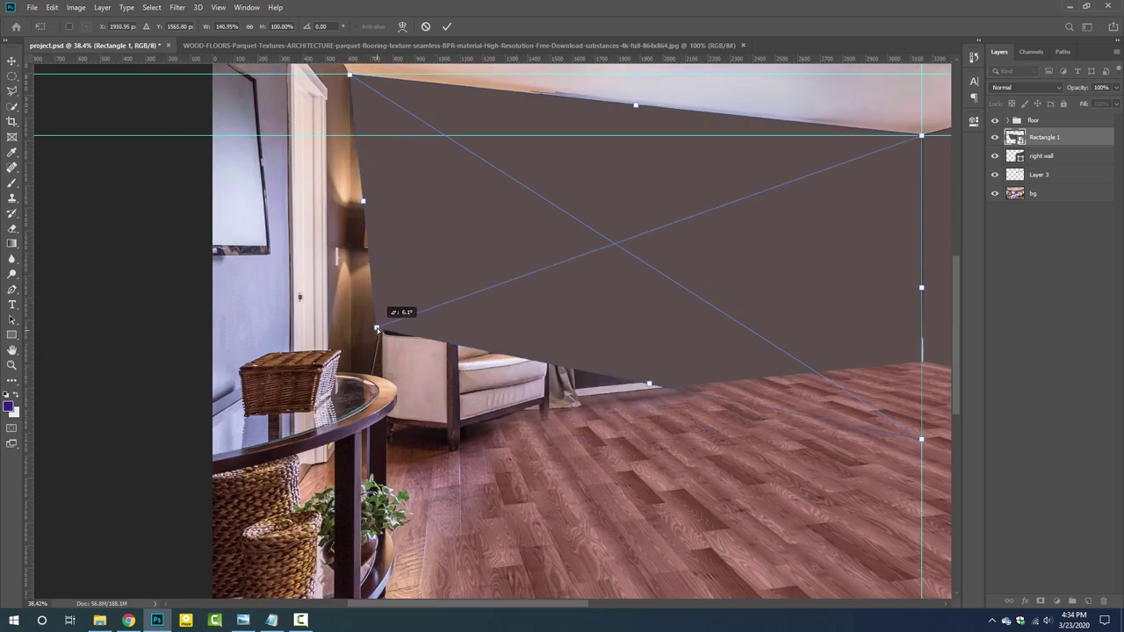
{"action": "left_click_drag", "start_coordinate": [871, 306], "coordinate": [510, 386]}
- Fine-tune the corners onto the wall junction, ceiling edge and the line above the table
{"action": "scroll", "coordinate": [509, 386], "scroll_direction": "up", "scroll_amount": 3}
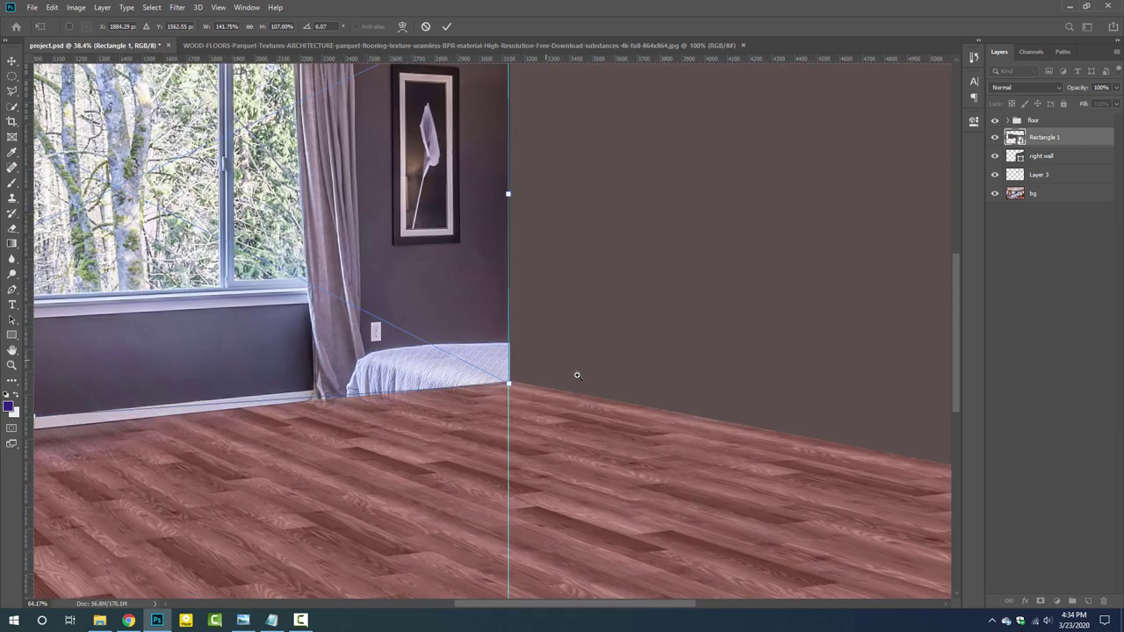
{"action": "scroll", "coordinate": [482, 460], "scroll_direction": "up", "scroll_amount": 2}
{"action": "scroll", "coordinate": [484, 454], "scroll_direction": "up", "scroll_amount": 3}
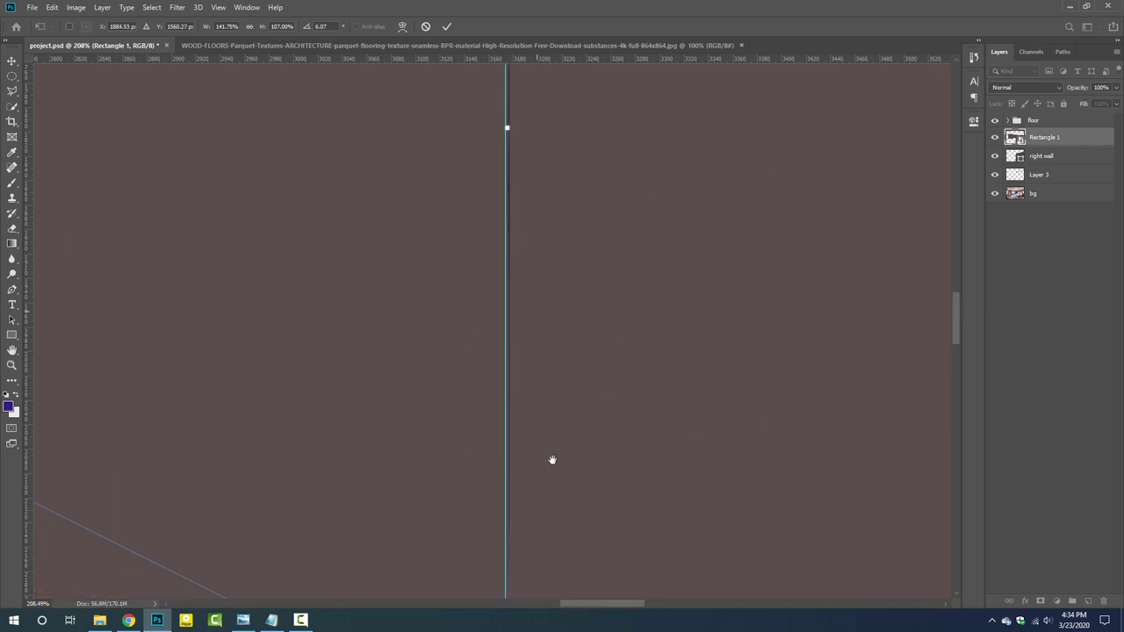
{"action": "left_click_drag", "start_coordinate": [531, 371], "coordinate": [538, 370]}
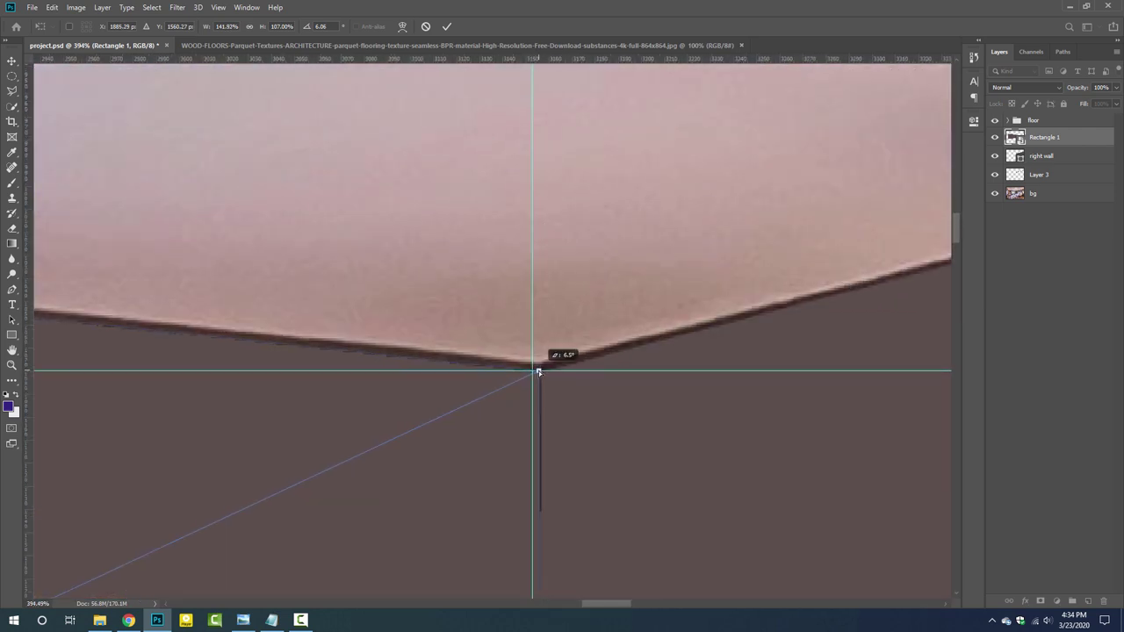
{"action": "scroll", "coordinate": [538, 370], "scroll_direction": "down", "scroll_amount": 5}
{"action": "scroll", "coordinate": [354, 344], "scroll_direction": "up", "scroll_amount": 5}
{"action": "left_click_drag", "start_coordinate": [364, 316], "coordinate": [361, 314]}
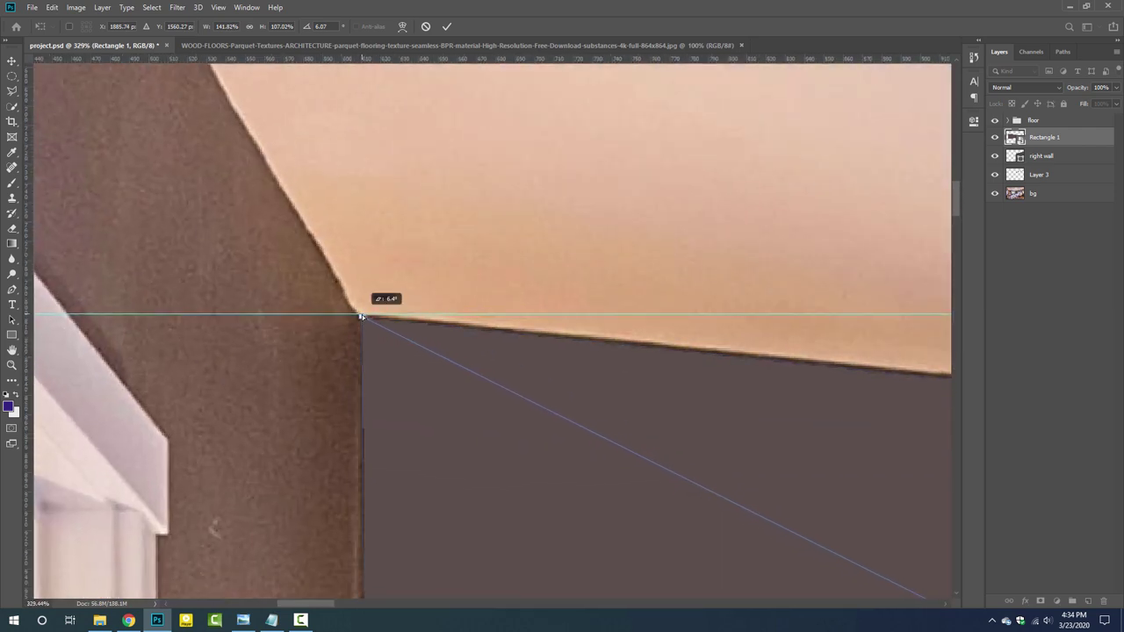
{"action": "scroll", "coordinate": [362, 315], "scroll_direction": "down", "scroll_amount": 4}
{"action": "left_click_drag", "start_coordinate": [467, 241], "coordinate": [450, 200]}
{"action": "scroll", "coordinate": [376, 372], "scroll_direction": "down", "scroll_amount": 5}
{"action": "scroll", "coordinate": [439, 377], "scroll_direction": "up", "scroll_amount": 3}
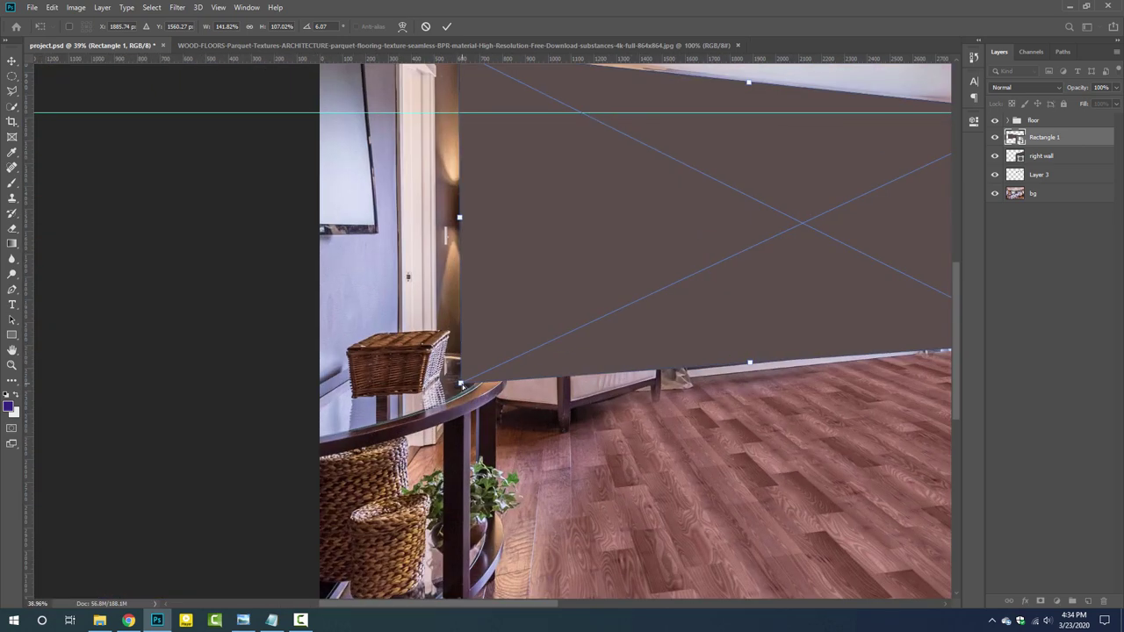
{"action": "left_click_drag", "start_coordinate": [464, 387], "coordinate": [463, 401]}
- Commit the perspective transform, then select the right wall, Layer 3 and the floor group
{"action": "key", "text": "ctrl+0"}
{"action": "key", "text": "Return"}
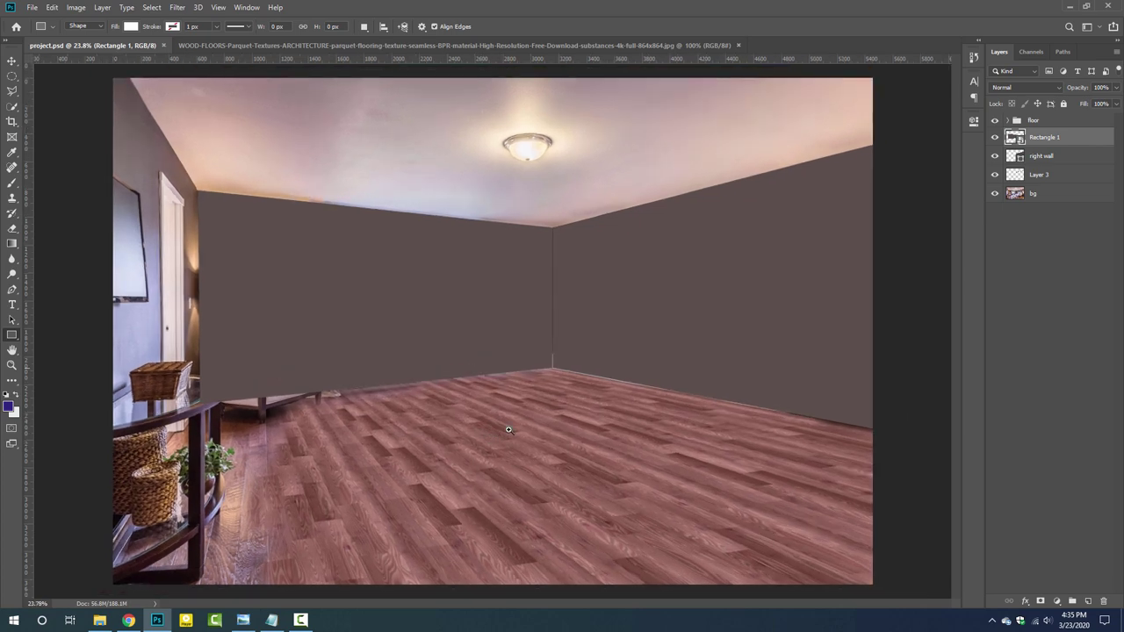
{"action": "left_click", "coordinate": [1041, 156]}
{"action": "left_click", "coordinate": [1038, 174]}
{"action": "left_click", "coordinate": [1009, 120]}
- Paint white on Layer 2's mask to reveal floor over the table area
{"action": "left_click", "coordinate": [1007, 121]}
{"action": "left_click", "coordinate": [1052, 174]}
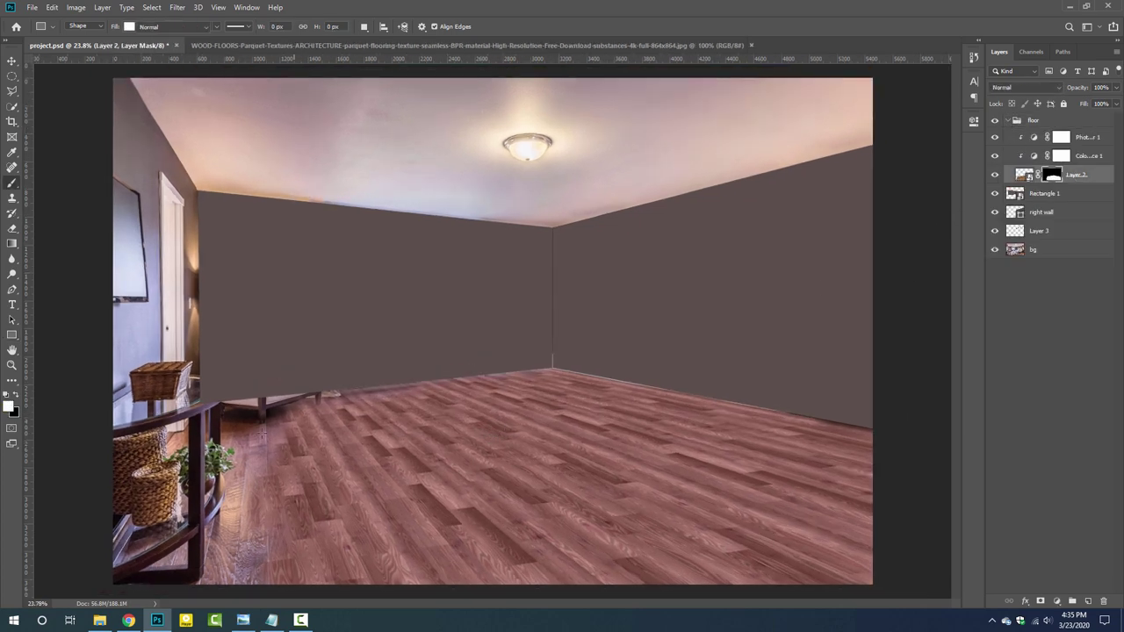
{"action": "key", "text": "b"}
{"action": "key", "text": "d"}
{"action": "mouse_move", "coordinate": [299, 408]}
{"action": "left_mouse_down"}
{"action": "mouse_move", "coordinate": [189, 400]}
{"action": "mouse_move", "coordinate": [215, 589]}
{"action": "left_mouse_up"}
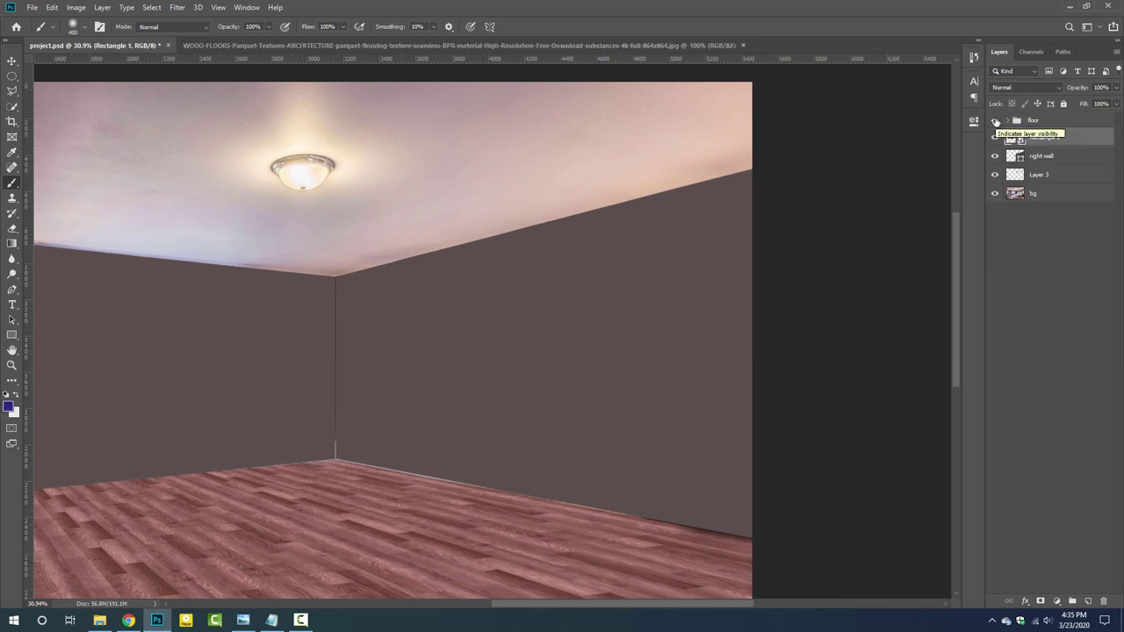
- Hide the back-wall rectangle and give the right wall a #59504e Color Overlay
{"action": "left_click", "coordinate": [994, 137]}
{"action": "left_click", "coordinate": [995, 156]}
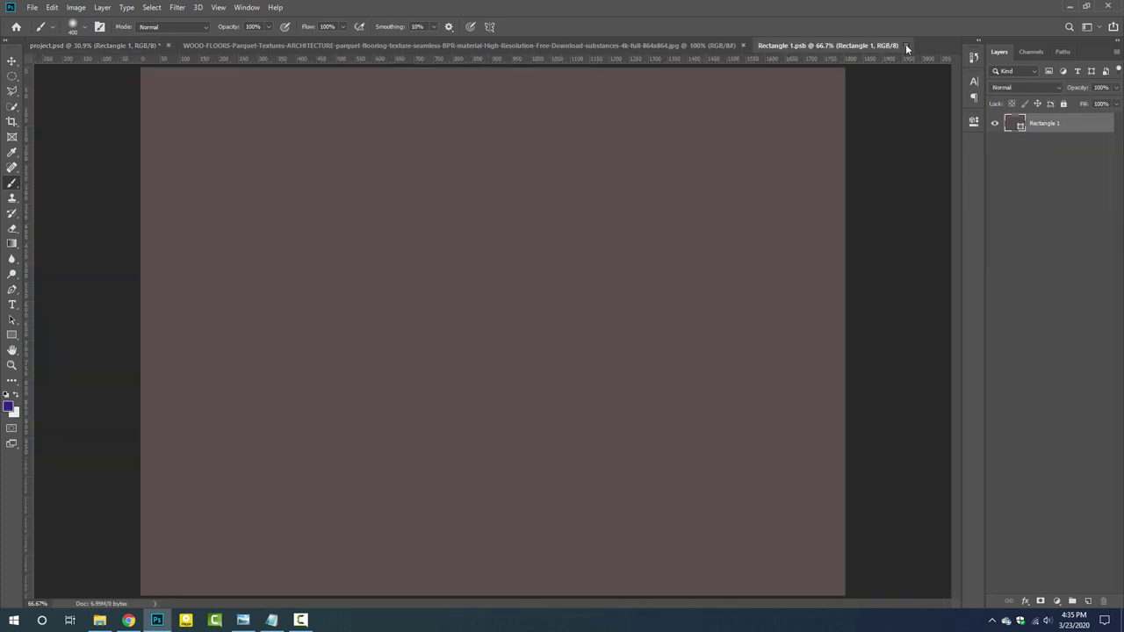
{"action": "left_click", "coordinate": [1060, 156]}
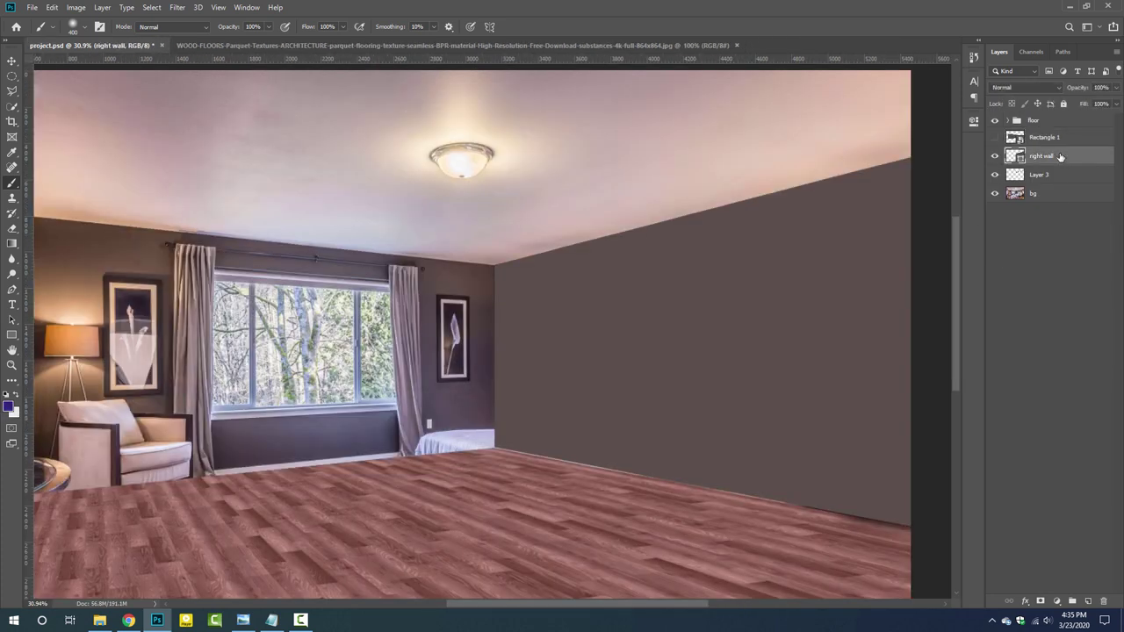
{"action": "double_click", "coordinate": [1059, 156]}
{"action": "left_click", "coordinate": [579, 439]}
{"action": "left_click", "coordinate": [828, 409]}
{"action": "left_click", "coordinate": [457, 261]}
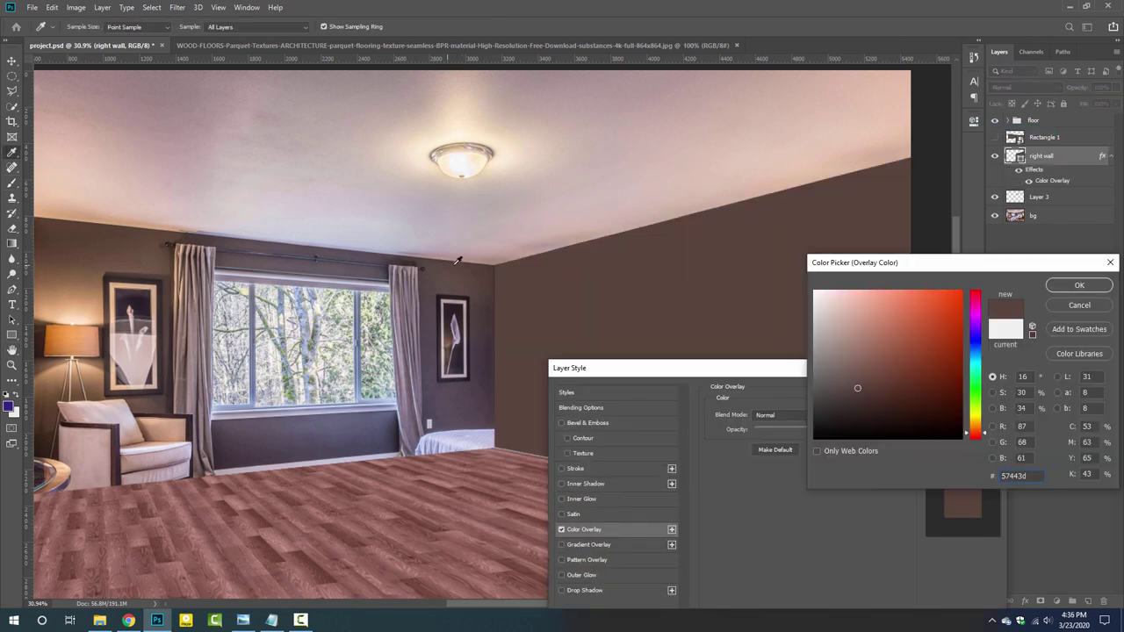
{"action": "type", "text": "59504e"}
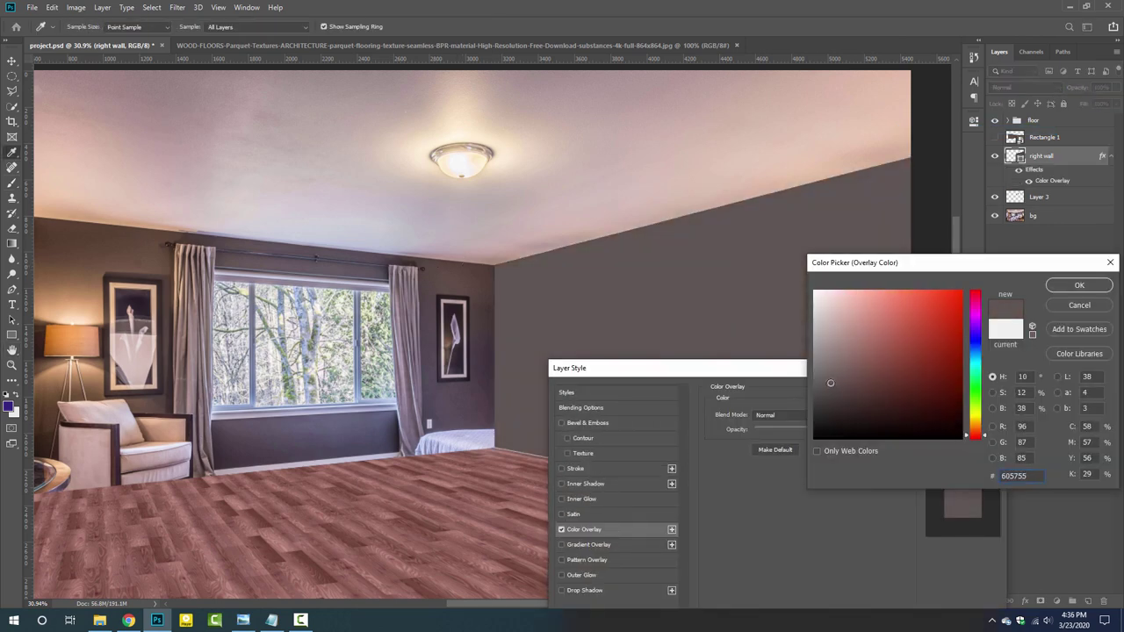
{"action": "left_click", "coordinate": [370, 429]}
{"action": "key", "text": "Return"}
{"action": "key", "text": "Return"}
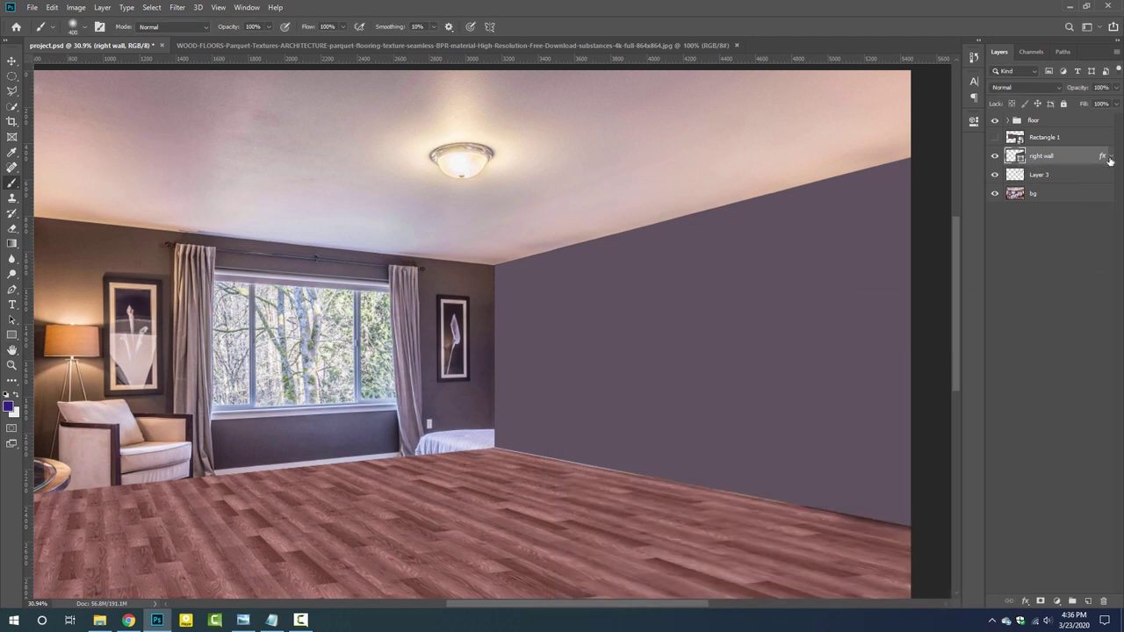
- Add a new layer above the right wall and put the right wall into Group 1
{"action": "left_click", "coordinate": [995, 156]}
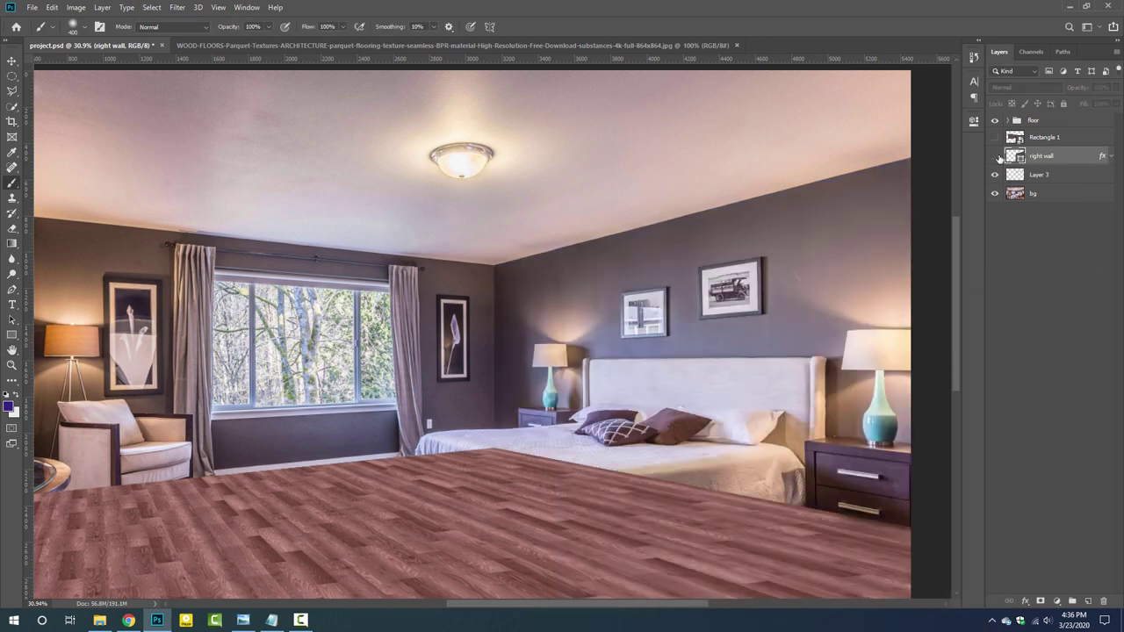
{"action": "left_click", "coordinate": [996, 157]}
{"action": "left_click", "coordinate": [1088, 602]}
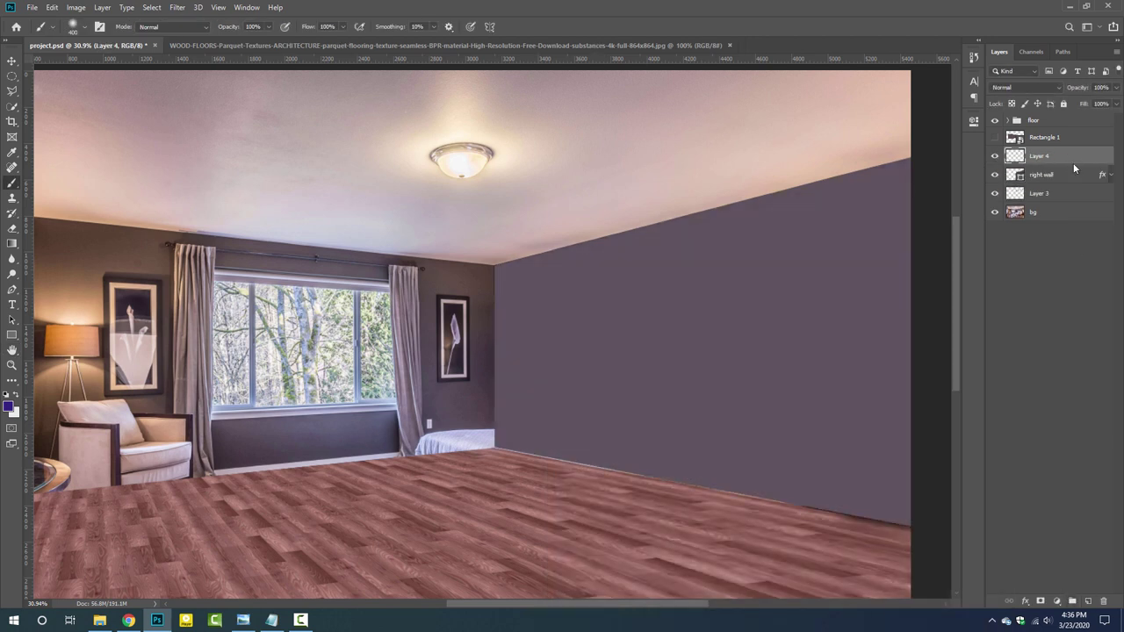
{"action": "left_click", "coordinate": [995, 174]}
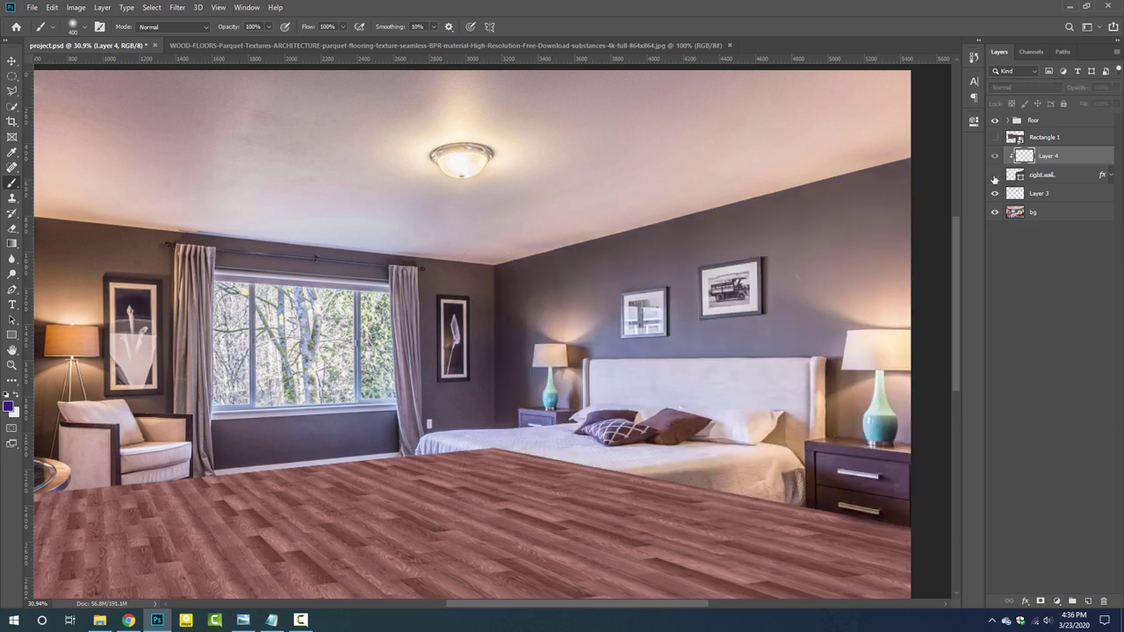
{"action": "left_click", "coordinate": [995, 174]}
{"action": "left_click", "coordinate": [1067, 179]}
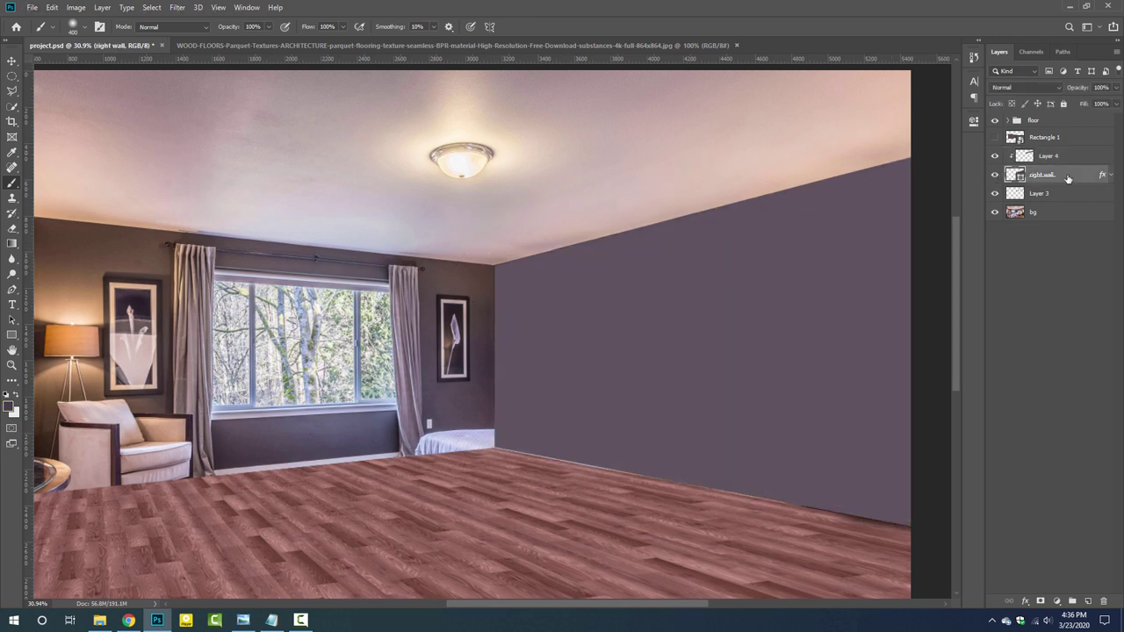
{"action": "key", "text": "ctrl+g"}
- Select Layer 4 and toggle the purple wall group on and off to compare
{"action": "left_click", "coordinate": [1049, 155]}
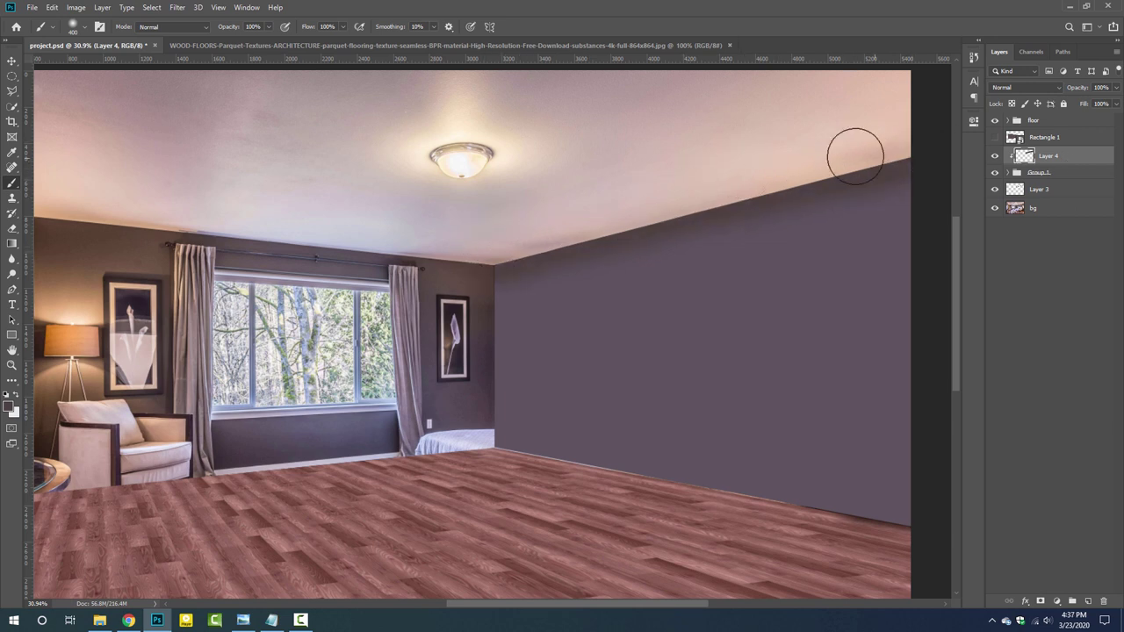
{"action": "left_click", "coordinate": [995, 172]}
{"action": "left_click", "coordinate": [994, 172]}
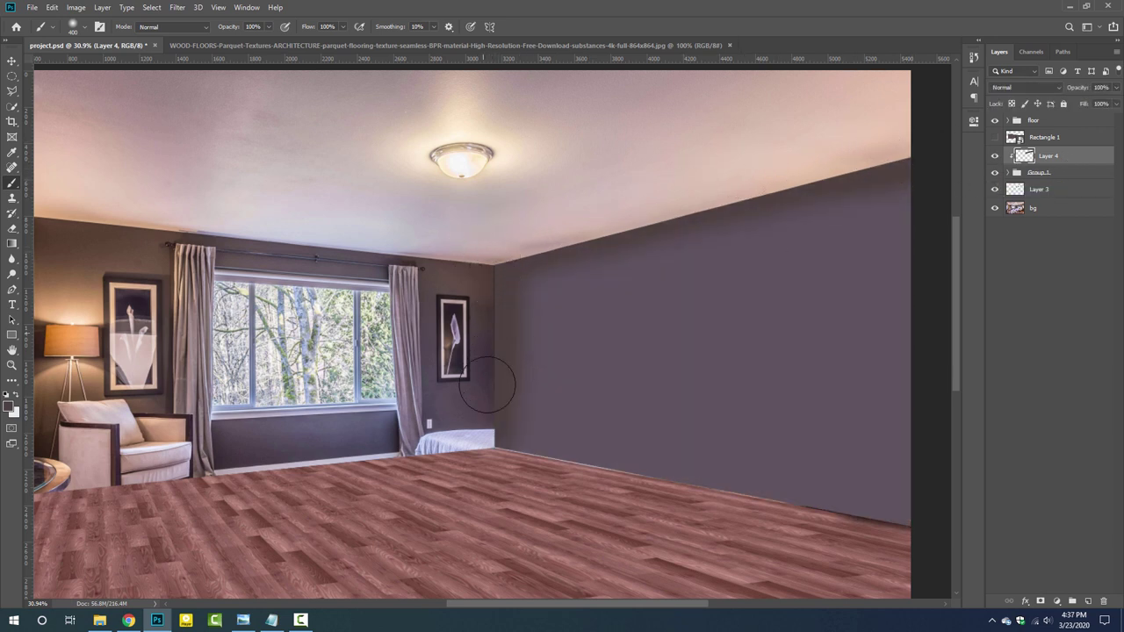
{"action": "left_click", "coordinate": [995, 173]}
{"action": "left_click", "coordinate": [995, 173]}
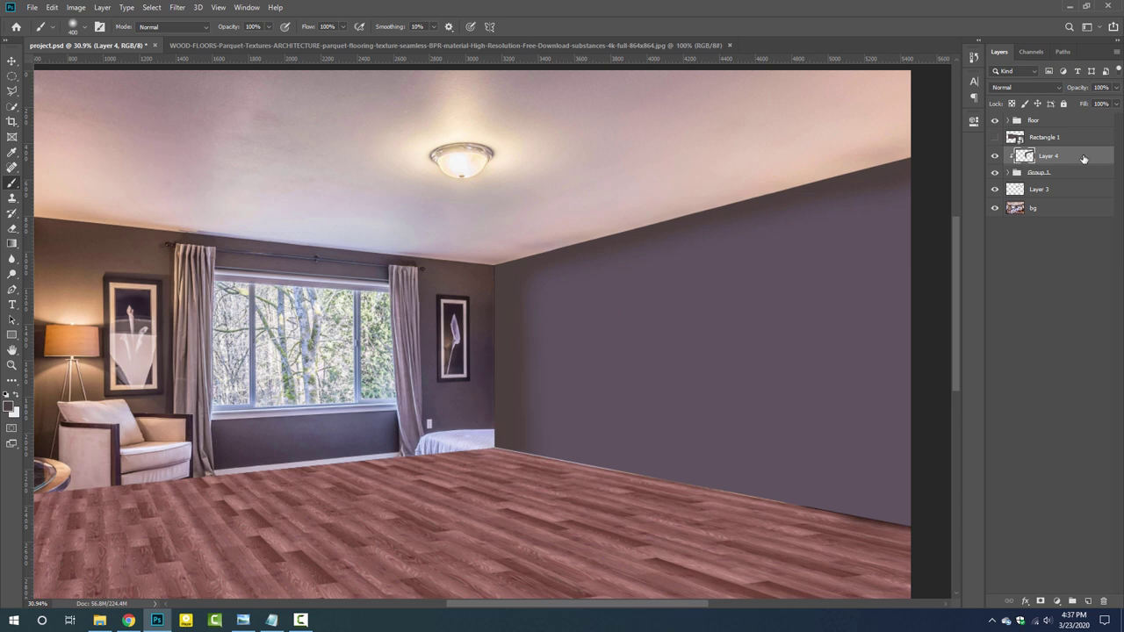
{"action": "left_click", "coordinate": [995, 173]}
{"action": "left_click", "coordinate": [995, 173]}
{"action": "left_click", "coordinate": [995, 173]}
{"action": "left_click", "coordinate": [995, 173]}
- Colorize Layer 4's corner shading with Hue +15 and Saturation +15
{"action": "key", "text": "ctrl+u"}
{"action": "left_click", "coordinate": [995, 313]}
{"action": "left_click_drag", "start_coordinate": [854, 275], "coordinate": [882, 279]}
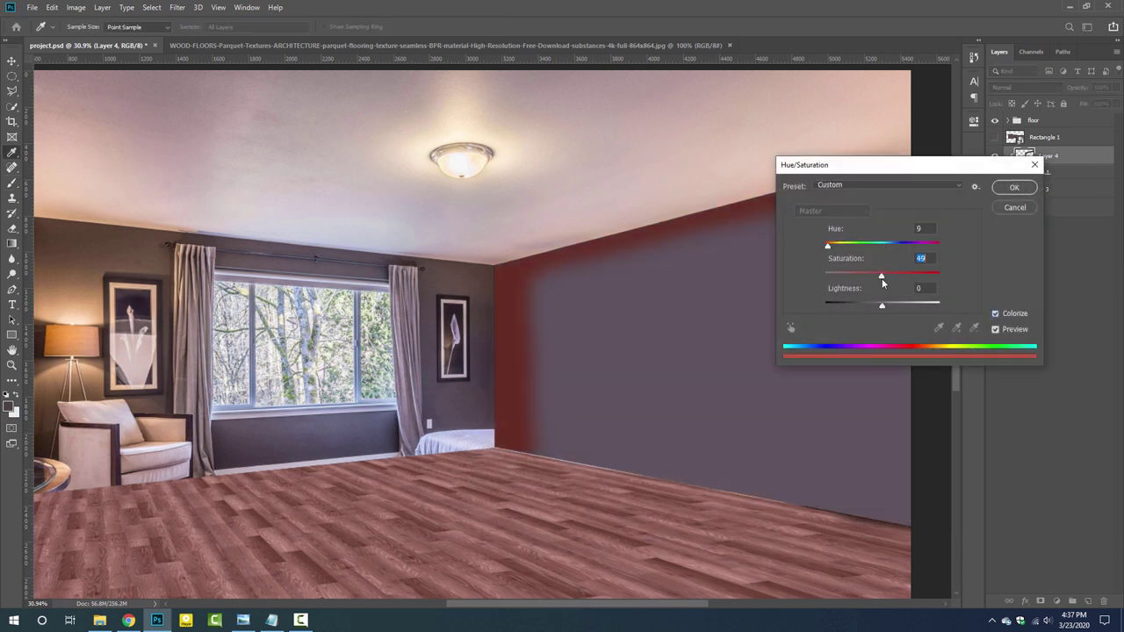
{"action": "left_click_drag", "start_coordinate": [825, 245], "coordinate": [952, 252]}
{"action": "left_click", "coordinate": [834, 277]}
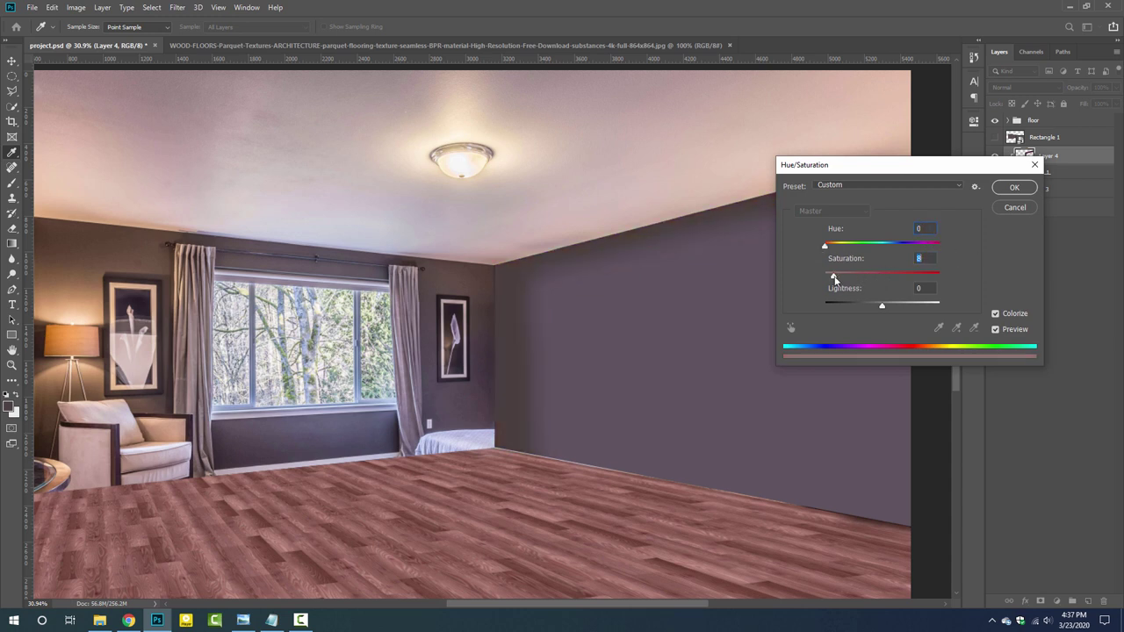
{"action": "mouse_move", "coordinate": [825, 245]}
{"action": "left_mouse_down"}
{"action": "mouse_move", "coordinate": [909, 255]}
{"action": "mouse_move", "coordinate": [830, 250]}
{"action": "left_mouse_up"}
{"action": "left_click", "coordinate": [1013, 187]}
{"action": "left_click", "coordinate": [994, 173]}
- Show the purple wall over the bedroom, enlarge the brush and save the project
{"action": "left_click", "coordinate": [994, 173]}
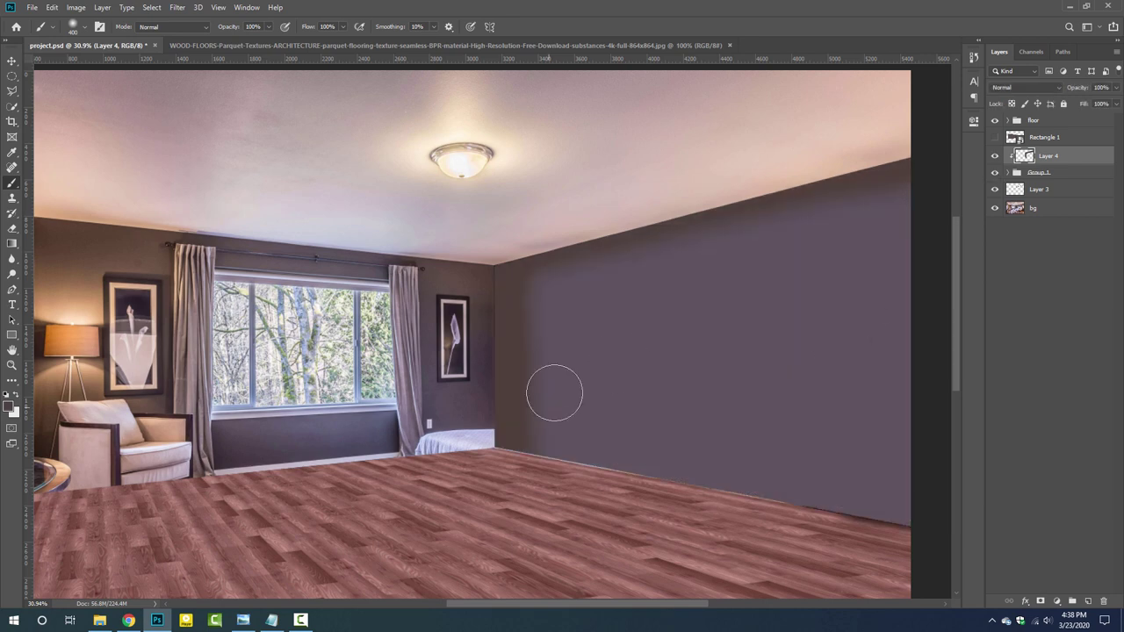
{"action": "scroll", "coordinate": [556, 389], "scroll_direction": "down", "scroll_amount": 2}
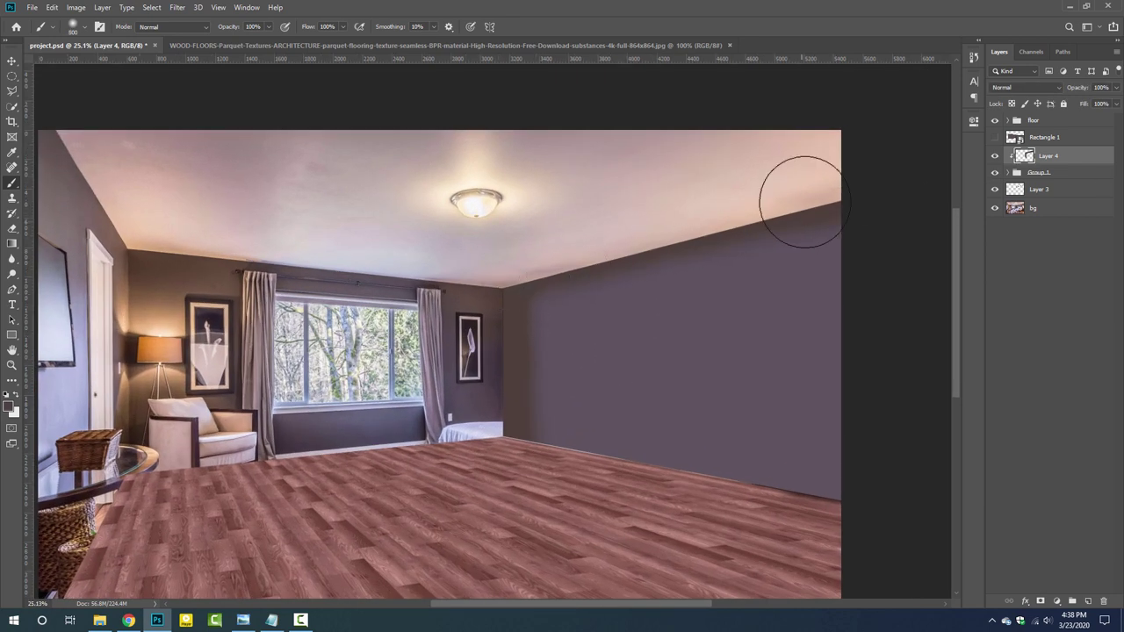
{"action": "key", "text": "bracketright"}
{"action": "key", "text": "bracketright"}
{"action": "key", "text": "bracketright"}
{"action": "key", "text": "bracketright"}
{"action": "key", "text": "bracketright"}
{"action": "key", "text": "bracketright"}
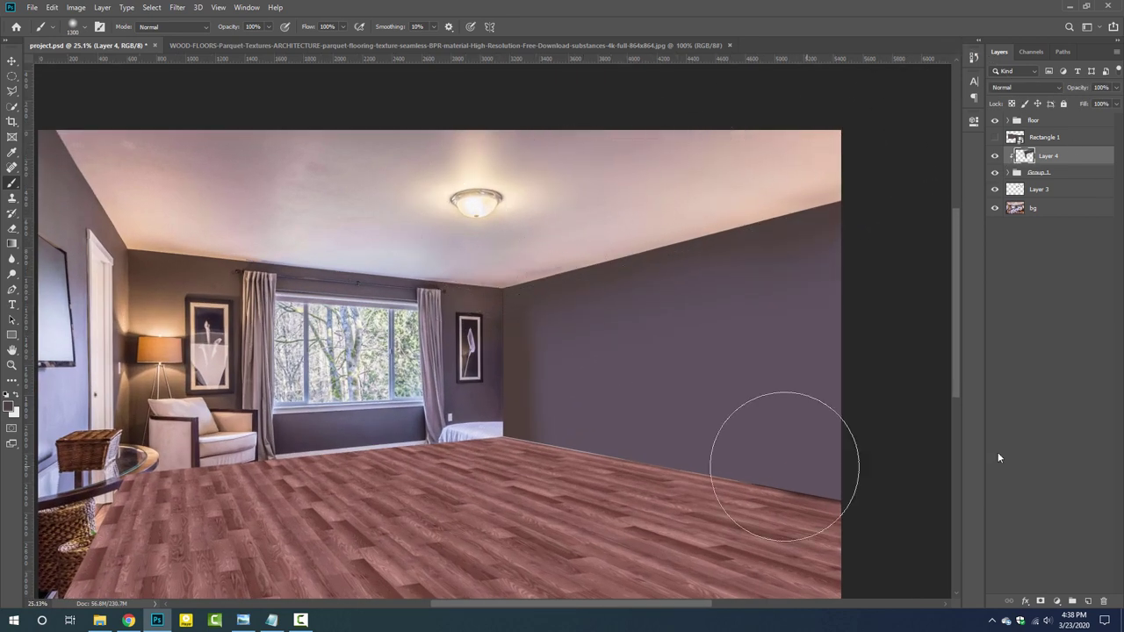
{"action": "key", "text": "ctrl+s"}
{"action": "scroll", "coordinate": [643, 386], "scroll_direction": "up", "scroll_amount": 1}
- Show Group 1 and Layer 4, add new Layer 5 above Layer 4, and compare
{"action": "left_click", "coordinate": [995, 173]}
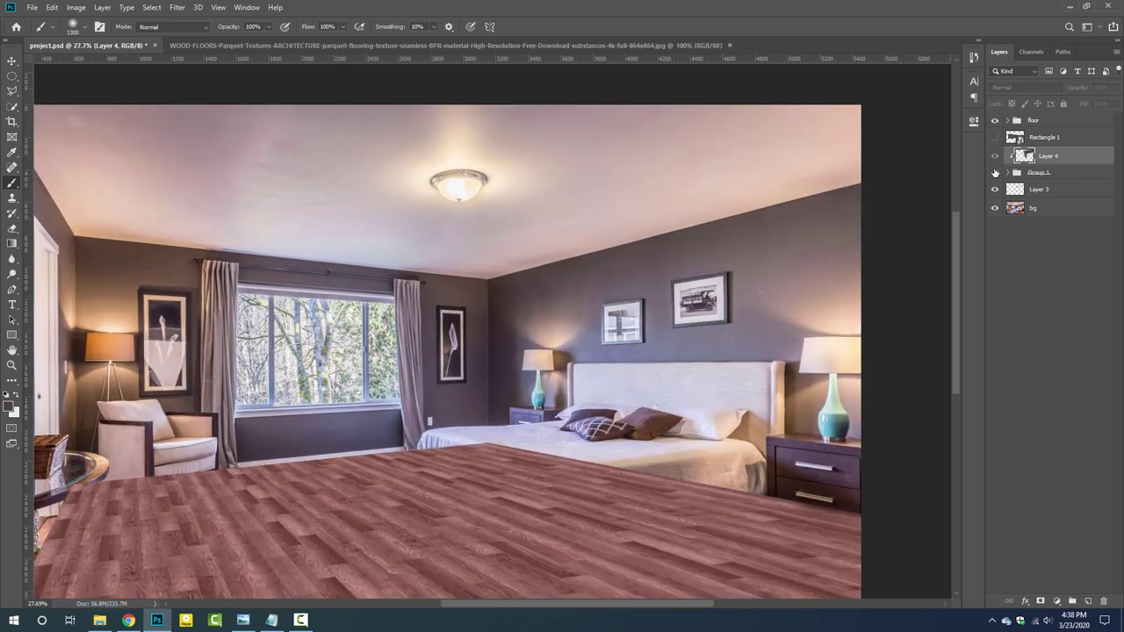
{"action": "left_click", "coordinate": [995, 156]}
{"action": "left_click", "coordinate": [1087, 601]}
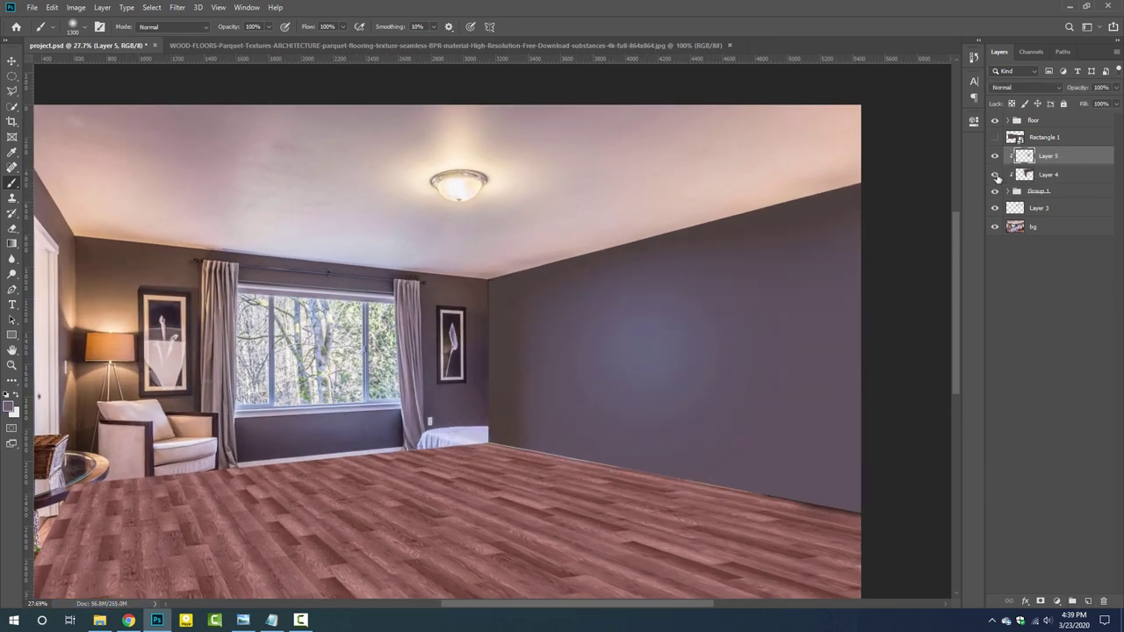
{"action": "left_click", "coordinate": [995, 174]}
{"action": "left_click", "coordinate": [994, 174]}
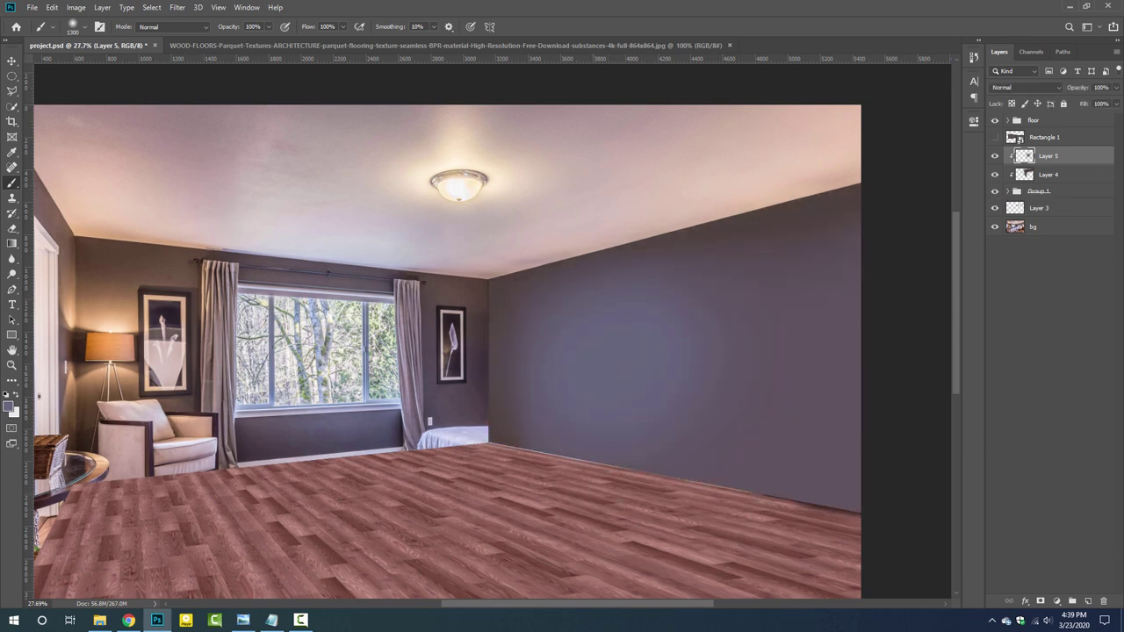
- Save the project again and bring the bed side of the room into view
{"action": "scroll", "coordinate": [604, 422], "scroll_direction": "up", "scroll_amount": 1}
{"action": "scroll", "coordinate": [569, 434], "scroll_direction": "down", "scroll_amount": 1}
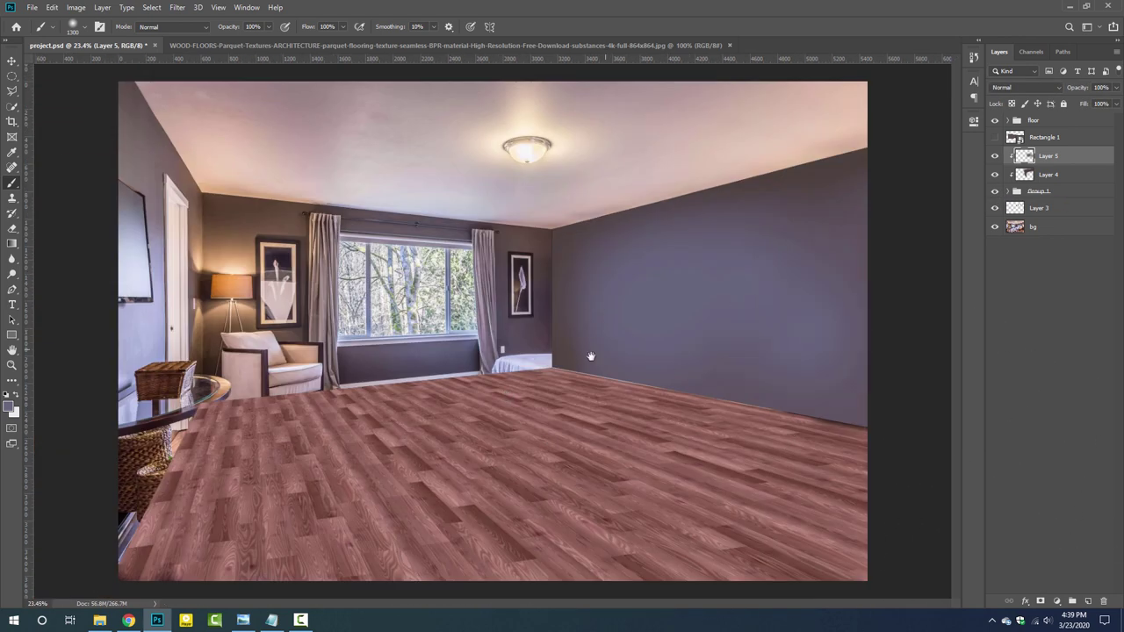
{"action": "scroll", "coordinate": [728, 251], "scroll_direction": "down", "scroll_amount": 2}
{"action": "key", "text": "ctrl+s"}
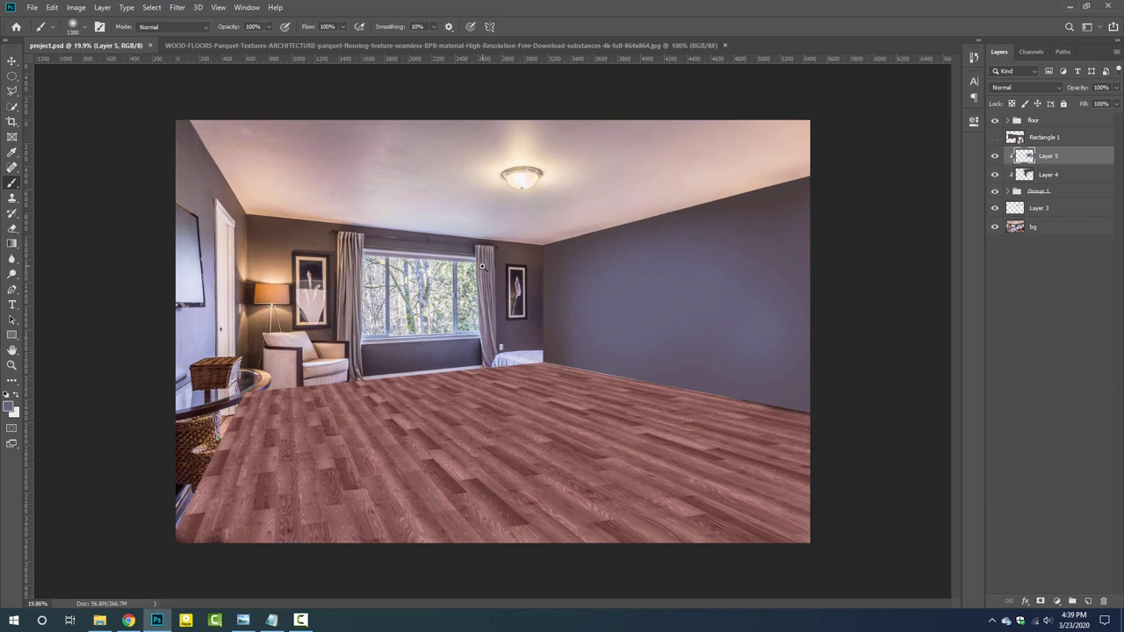
{"action": "scroll", "coordinate": [514, 430], "scroll_direction": "up", "scroll_amount": 2}
{"action": "scroll", "coordinate": [517, 439], "scroll_direction": "up", "scroll_amount": 1}
{"action": "left_click_drag", "start_coordinate": [517, 438], "coordinate": [396, 434]}
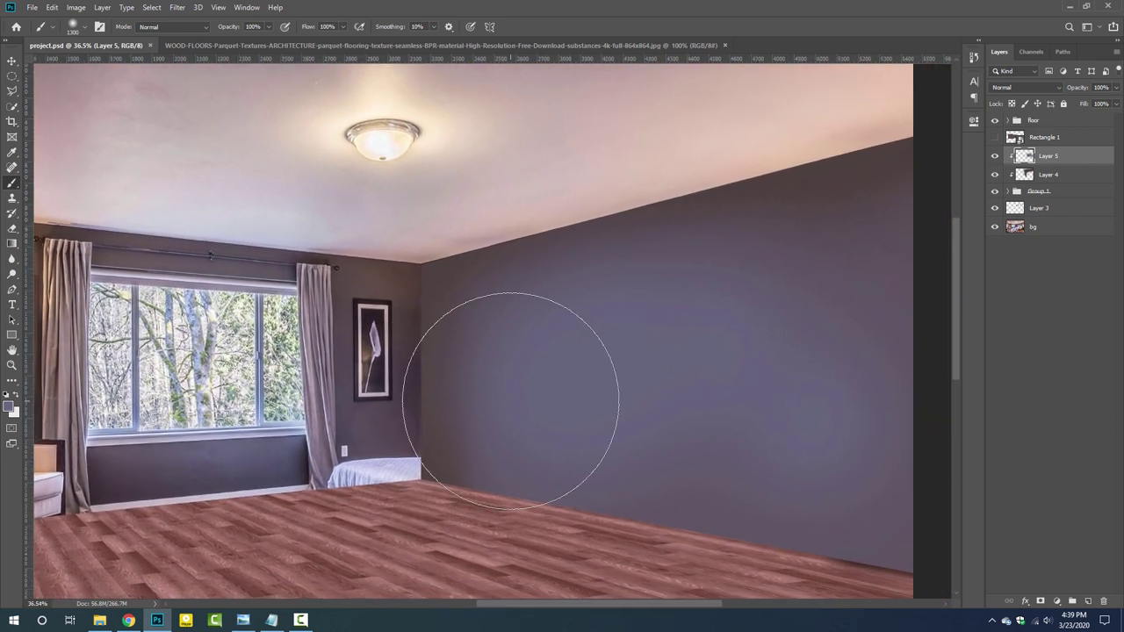
- Toggle Group 1 to compare the wall, then select the right wall layer
{"action": "left_click", "coordinate": [995, 192]}
{"action": "left_click", "coordinate": [995, 191]}
{"action": "left_click", "coordinate": [995, 192]}
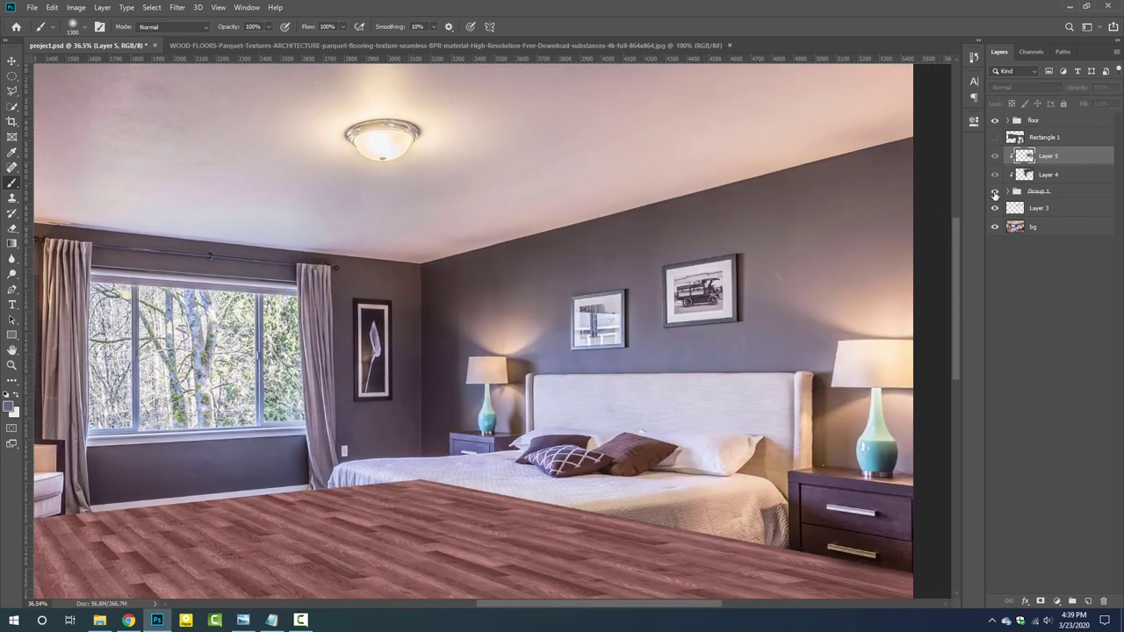
{"action": "left_click", "coordinate": [994, 192]}
{"action": "scroll", "coordinate": [381, 455], "scroll_direction": "up", "scroll_amount": 2}
{"action": "left_click", "coordinate": [730, 351], "text": "ctrl"}
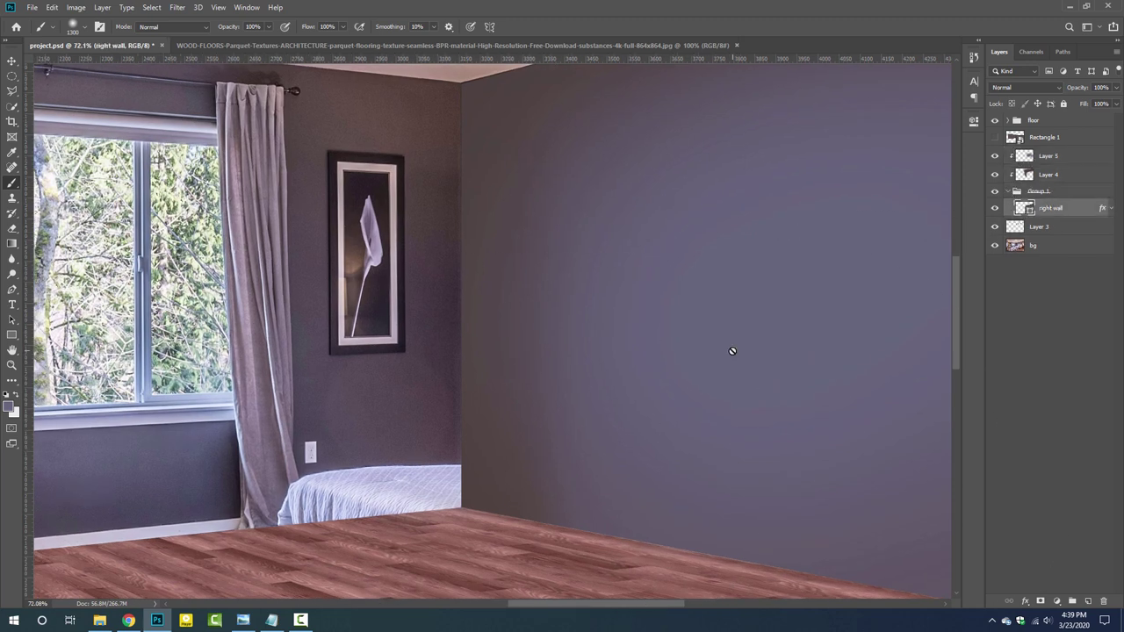
- Place a Pen path point at the wall corner and zoom out to check it
{"action": "key", "text": "p"}
{"action": "left_click", "coordinate": [460, 81]}
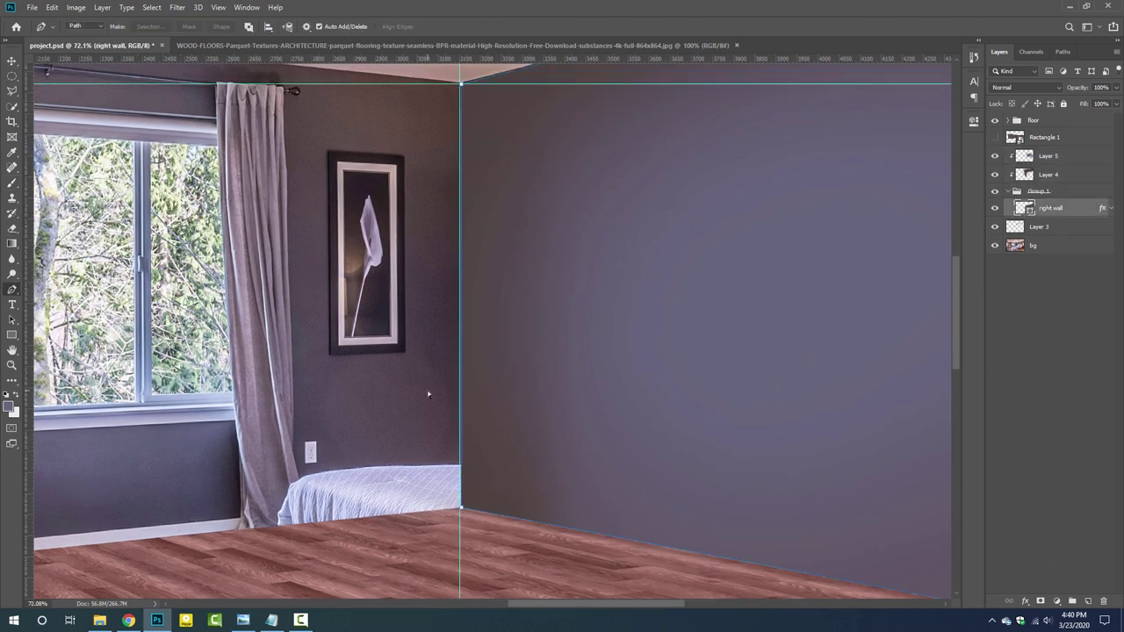
{"action": "scroll", "coordinate": [460, 509], "scroll_direction": "up", "scroll_amount": 3}
{"action": "scroll", "coordinate": [534, 514], "scroll_direction": "down", "scroll_amount": 4}
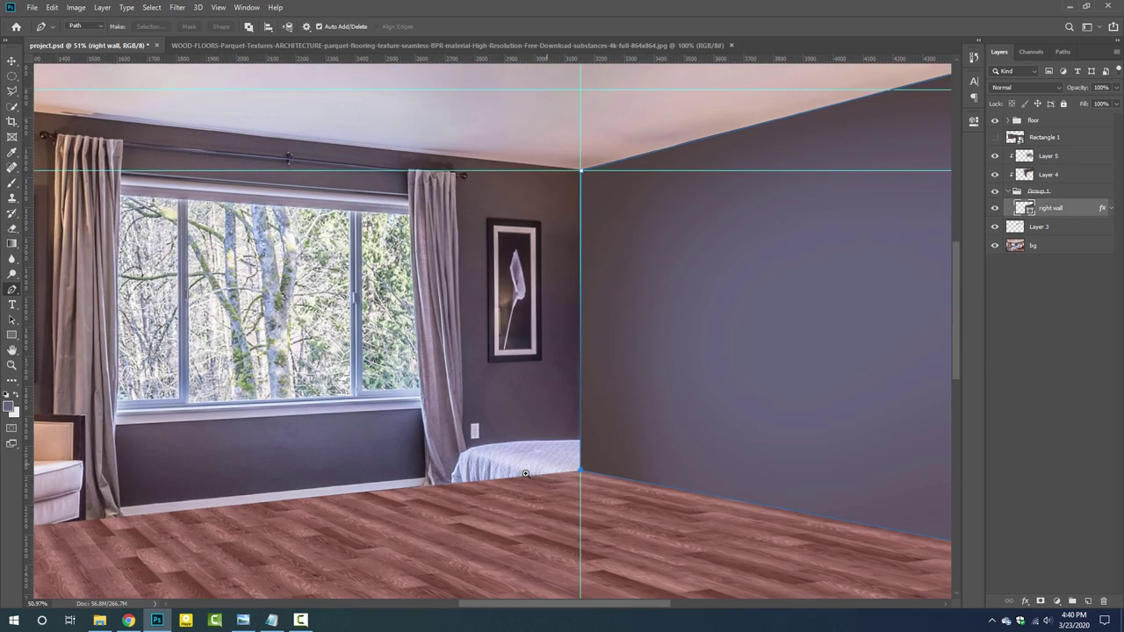
{"action": "scroll", "coordinate": [615, 399], "scroll_direction": "down", "scroll_amount": 1}
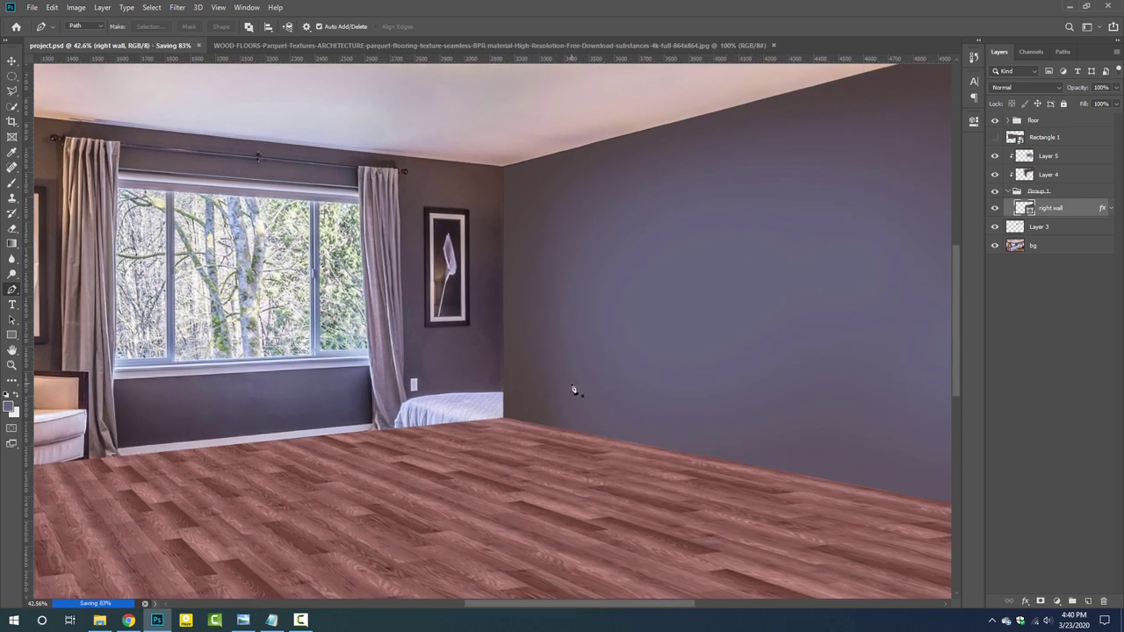
{"action": "scroll", "coordinate": [573, 389], "scroll_direction": "left", "scroll_amount": 3}
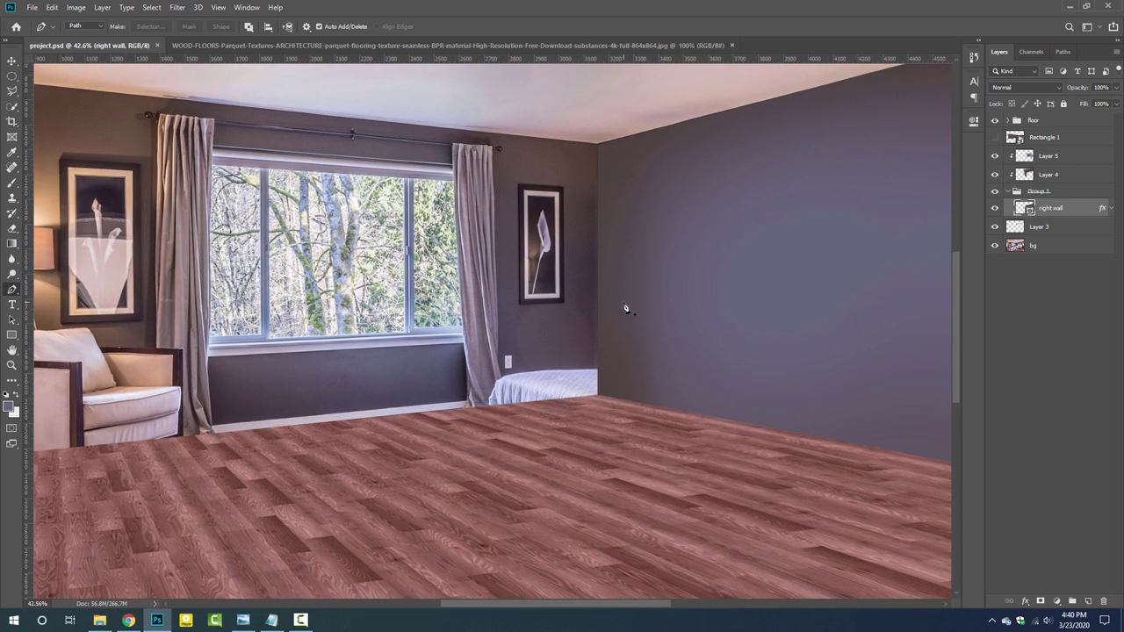
- Collapse Group 1 and toggle the floor group to compare with the original floor
{"action": "scroll", "coordinate": [659, 390], "scroll_direction": "up", "scroll_amount": 2}
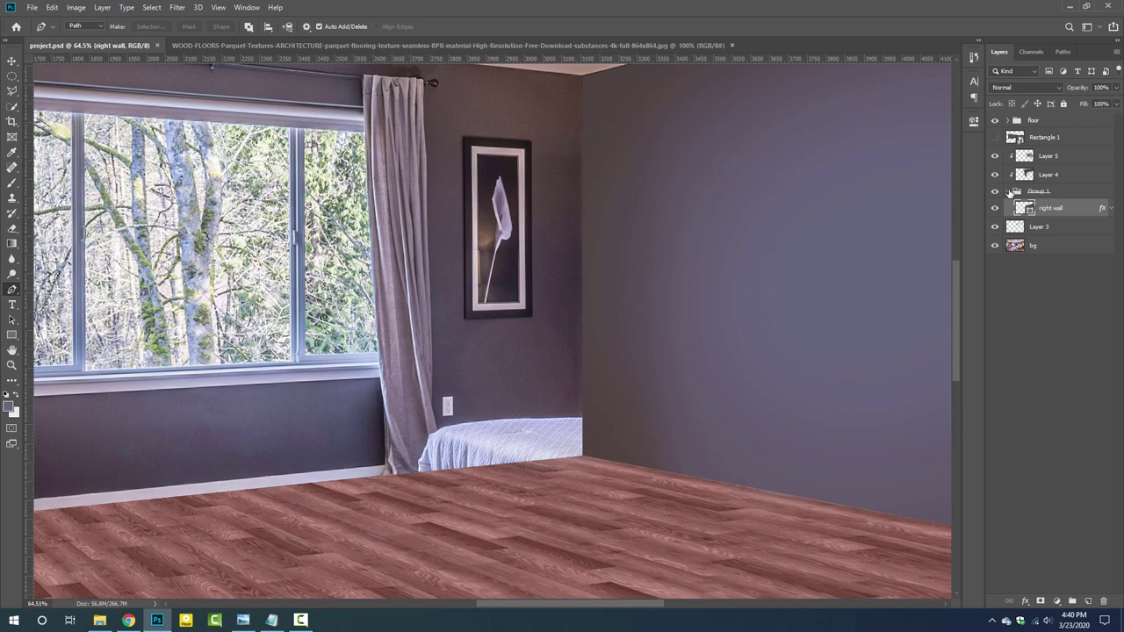
{"action": "left_click", "coordinate": [1008, 192]}
{"action": "scroll", "coordinate": [365, 452], "scroll_direction": "down", "scroll_amount": 2}
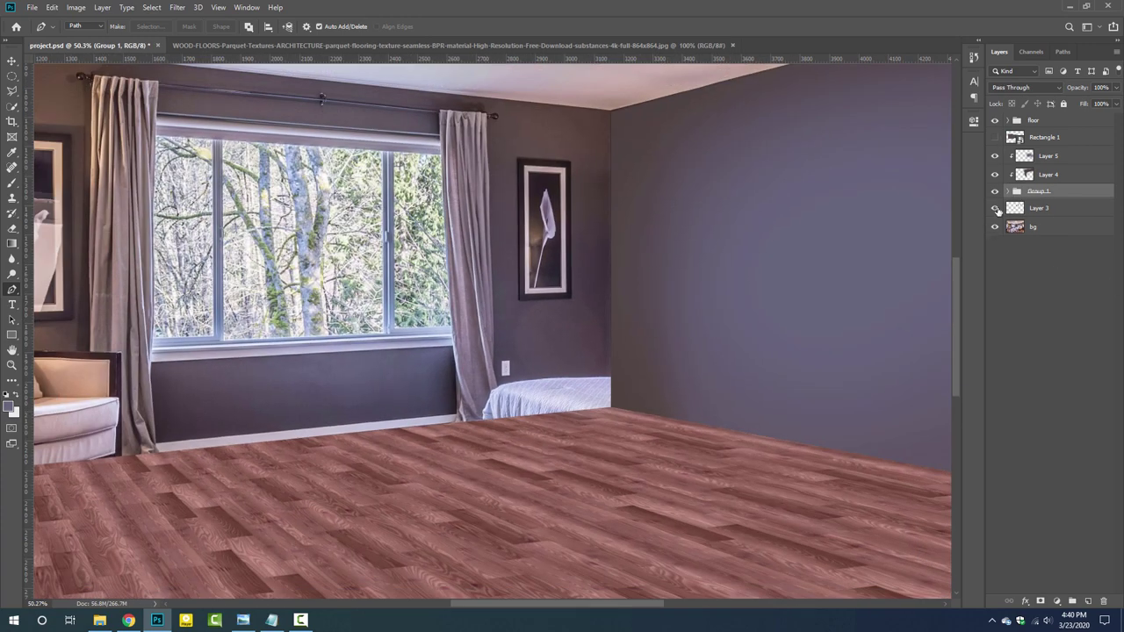
{"action": "left_click", "coordinate": [995, 120]}
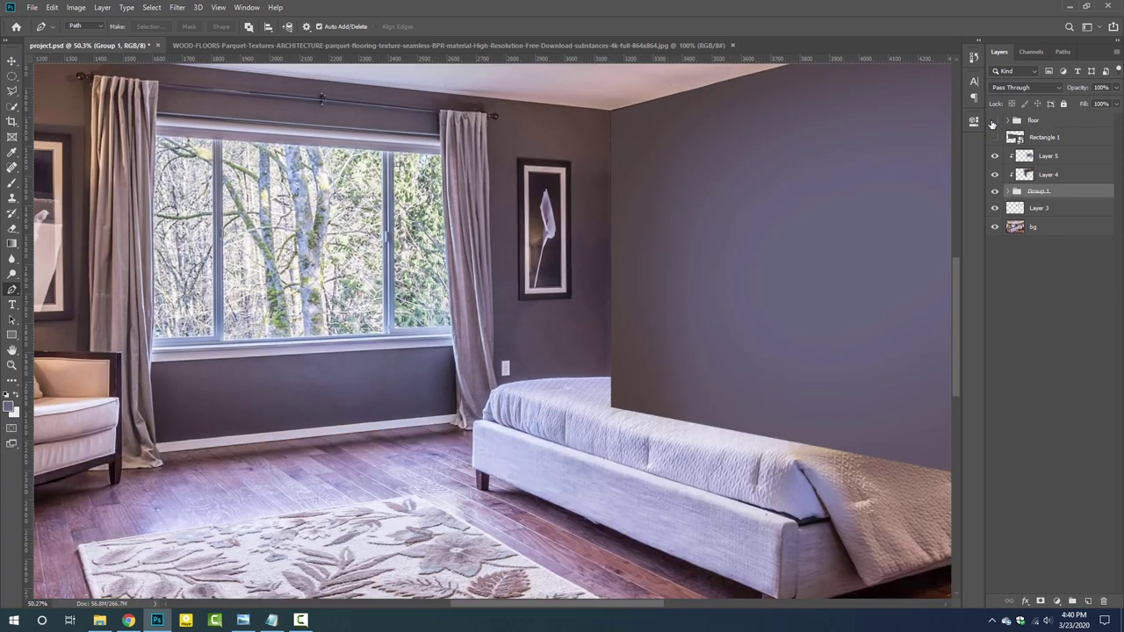
{"action": "left_click", "coordinate": [995, 120]}
{"action": "scroll", "coordinate": [614, 395], "scroll_direction": "left", "scroll_amount": 3}
{"action": "scroll", "coordinate": [653, 431], "scroll_direction": "up", "scroll_amount": 1}
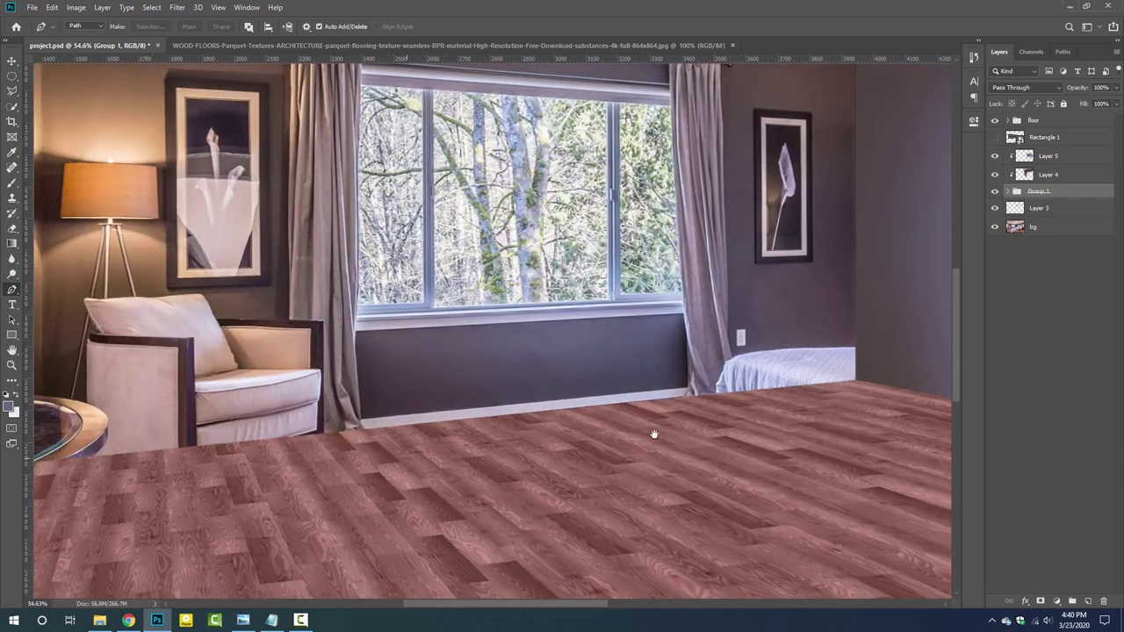
- Set the floor group's opacity to 66% and switch to the Brush tool
{"action": "left_click", "coordinate": [1038, 120]}
{"action": "key", "text": "6"}
{"action": "key", "text": "6"}
{"action": "key", "text": "b"}
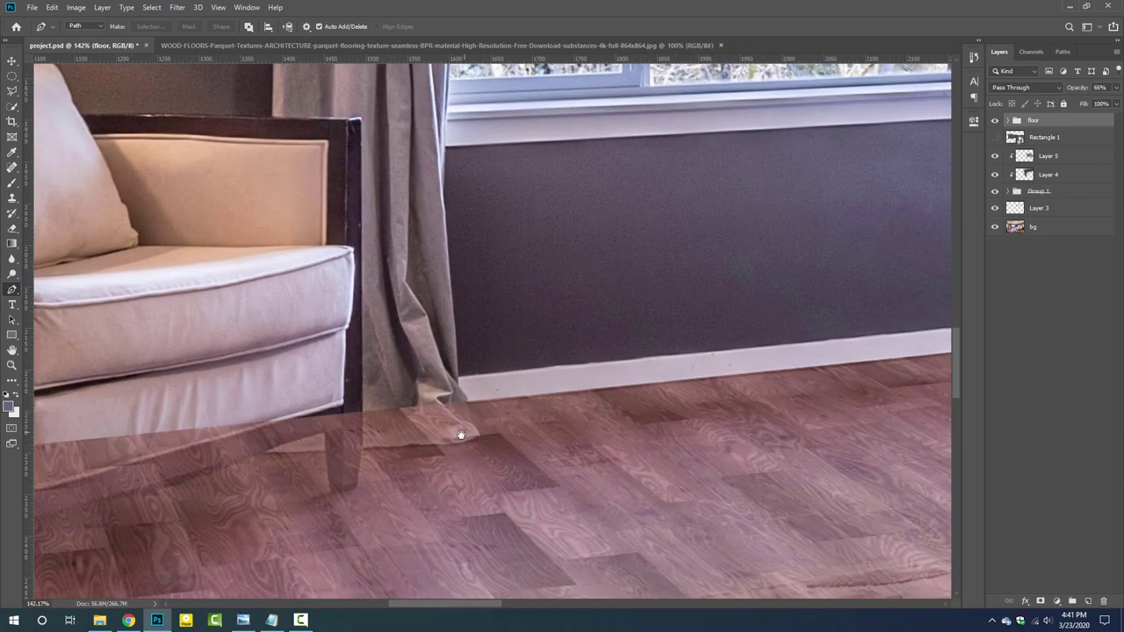
{"action": "scroll", "coordinate": [360, 420], "scroll_direction": "up", "scroll_amount": 5, "text": "alt"}
- Add a layer mask to the floor group and paint the first curtain hem back into view
{"action": "left_click", "coordinate": [1040, 602]}
{"action": "key", "text": "shift+bracketright"}
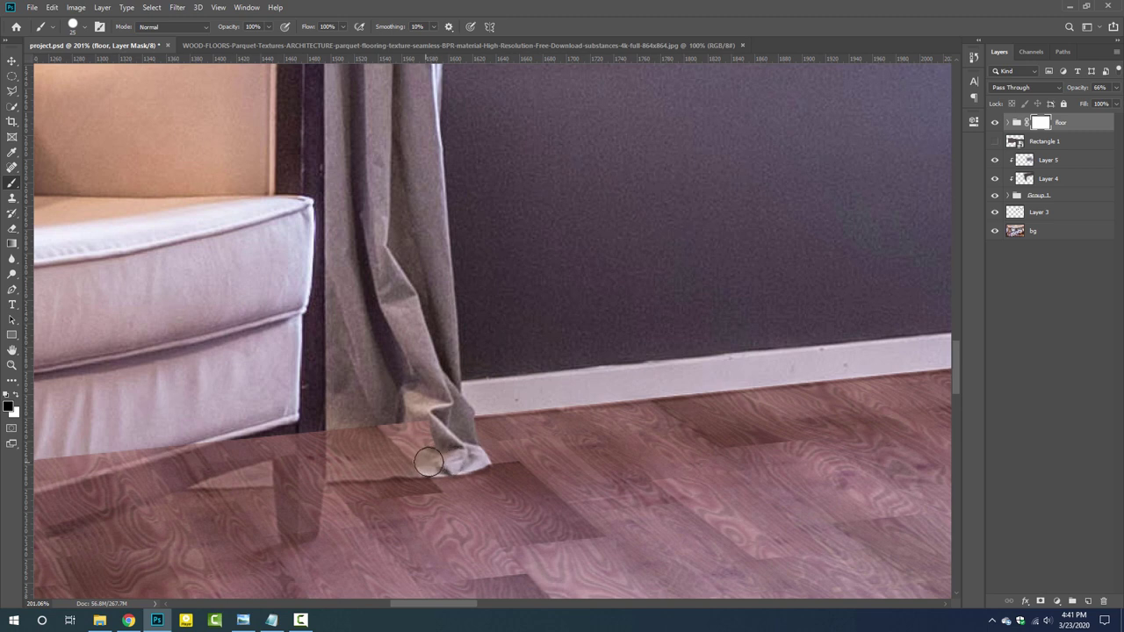
{"action": "mouse_move", "coordinate": [389, 463]}
{"action": "left_mouse_down"}
{"action": "mouse_move", "coordinate": [351, 461]}
{"action": "mouse_move", "coordinate": [410, 431]}
{"action": "left_mouse_up"}
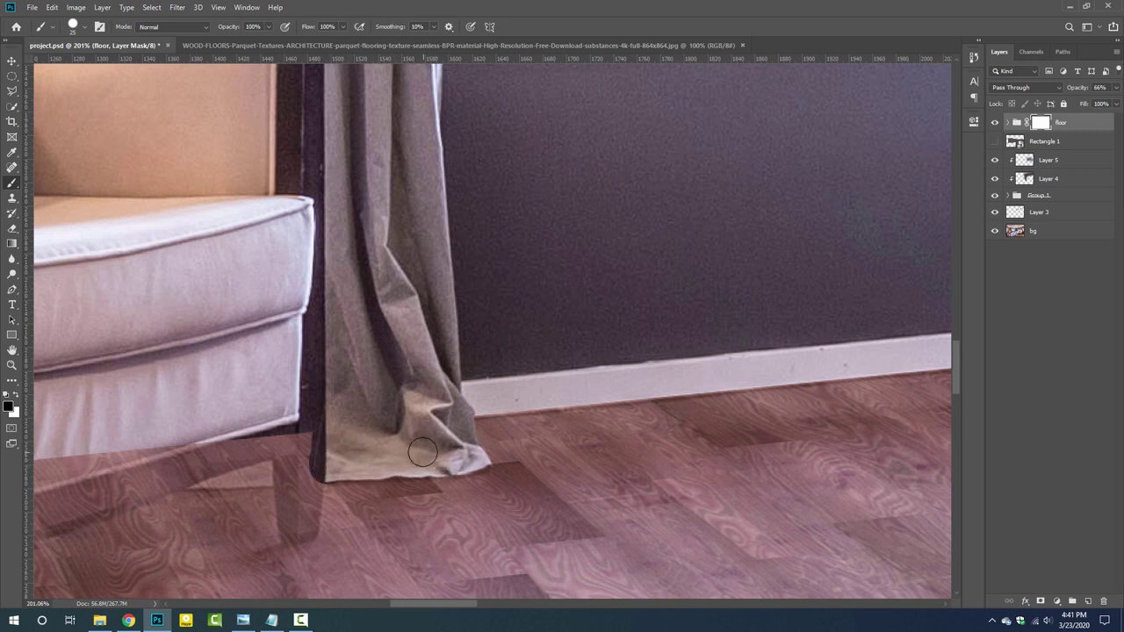
{"action": "key", "text": "ctrl+s"}
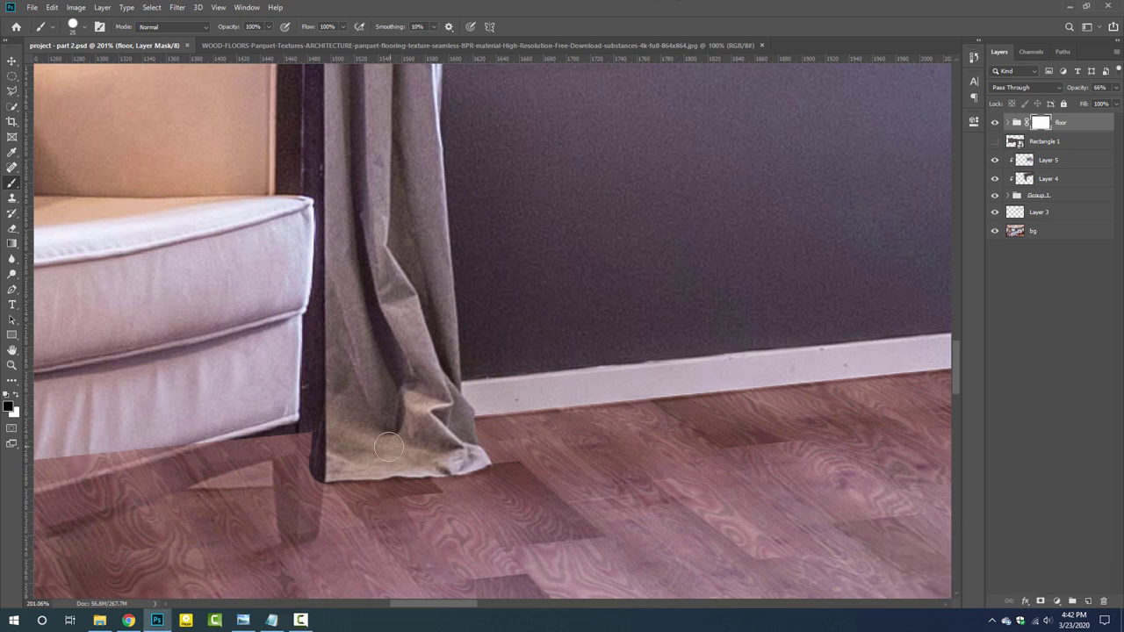
- Switch brush tip, clean the mask along the curtain's lower edge, and view the whole room
{"action": "right_click", "coordinate": [493, 513]}
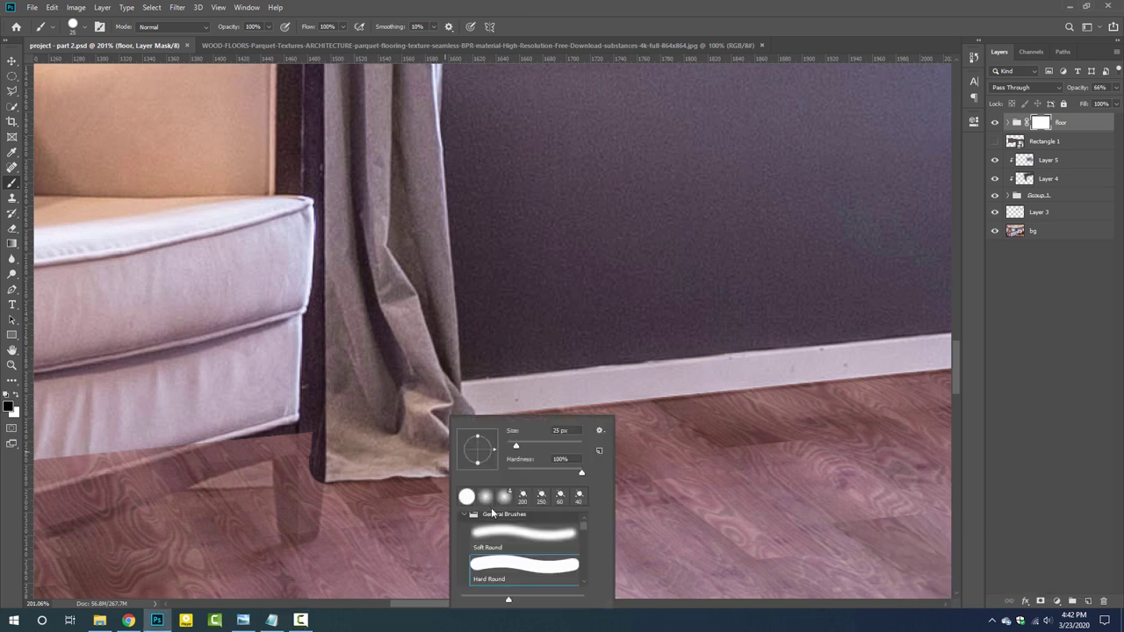
{"action": "double_click", "coordinate": [515, 534]}
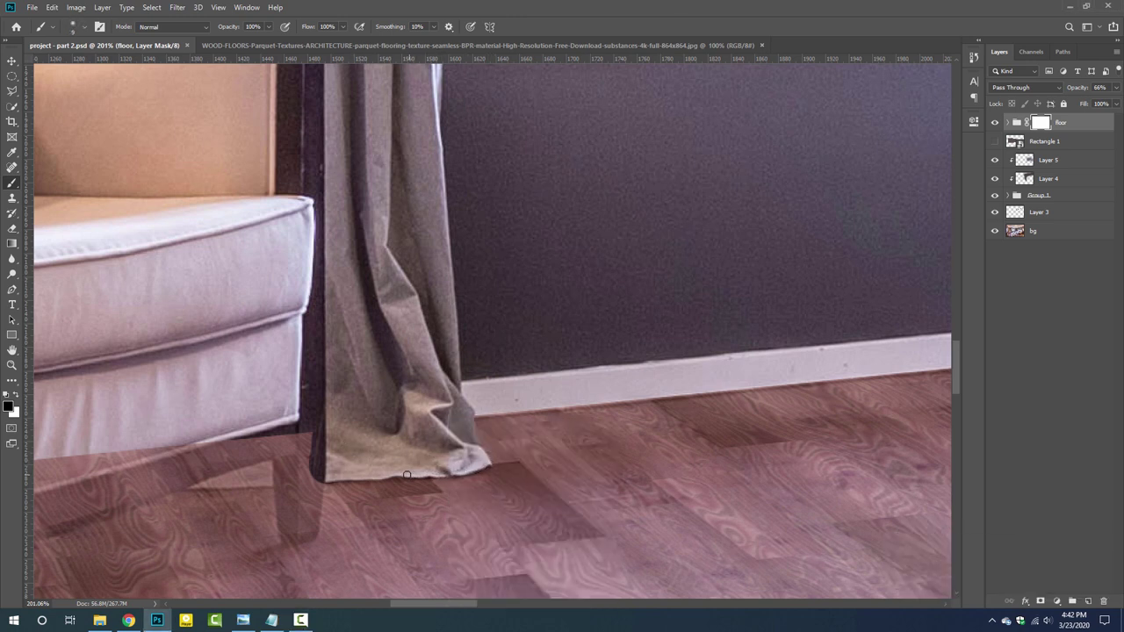
{"action": "left_click_drag", "start_coordinate": [339, 478], "coordinate": [322, 481]}
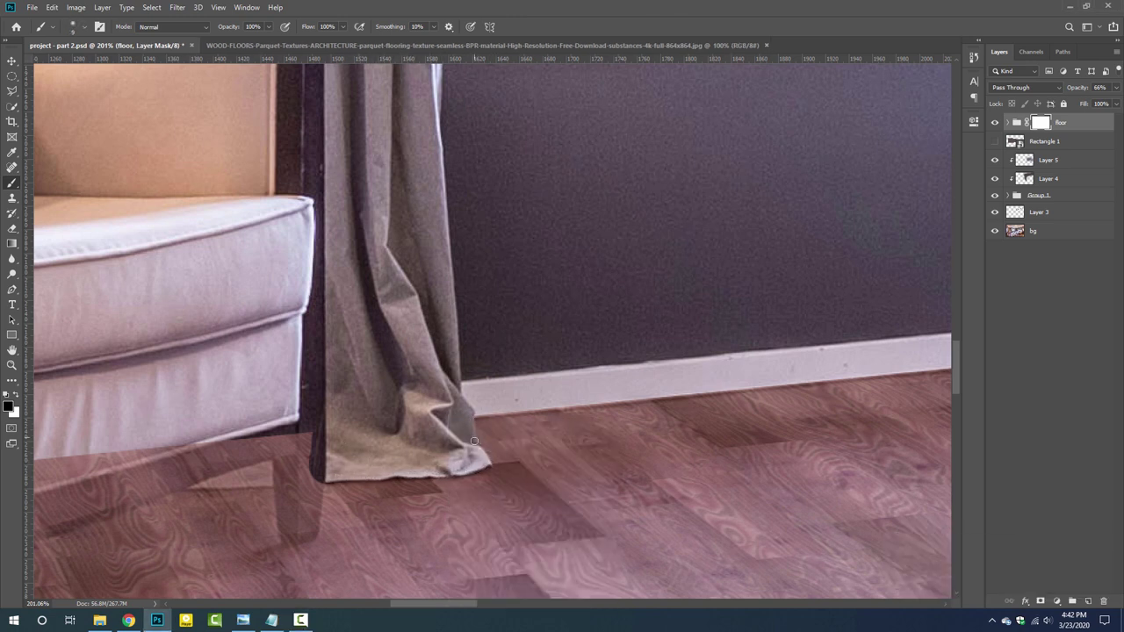
{"action": "scroll", "coordinate": [474, 439], "scroll_direction": "right", "scroll_amount": 10}
{"action": "scroll", "coordinate": [533, 384], "scroll_direction": "up", "scroll_amount": 2}
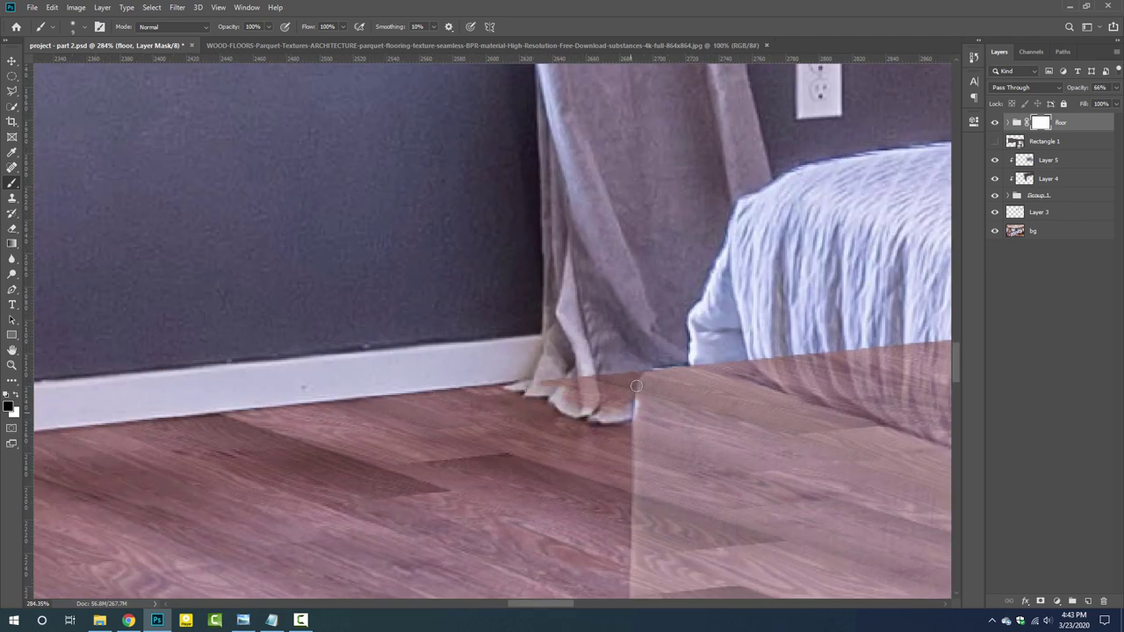
{"action": "scroll", "coordinate": [578, 402], "scroll_direction": "right", "scroll_amount": 2}
{"action": "scroll", "coordinate": [541, 424], "scroll_direction": "up", "scroll_amount": 1}
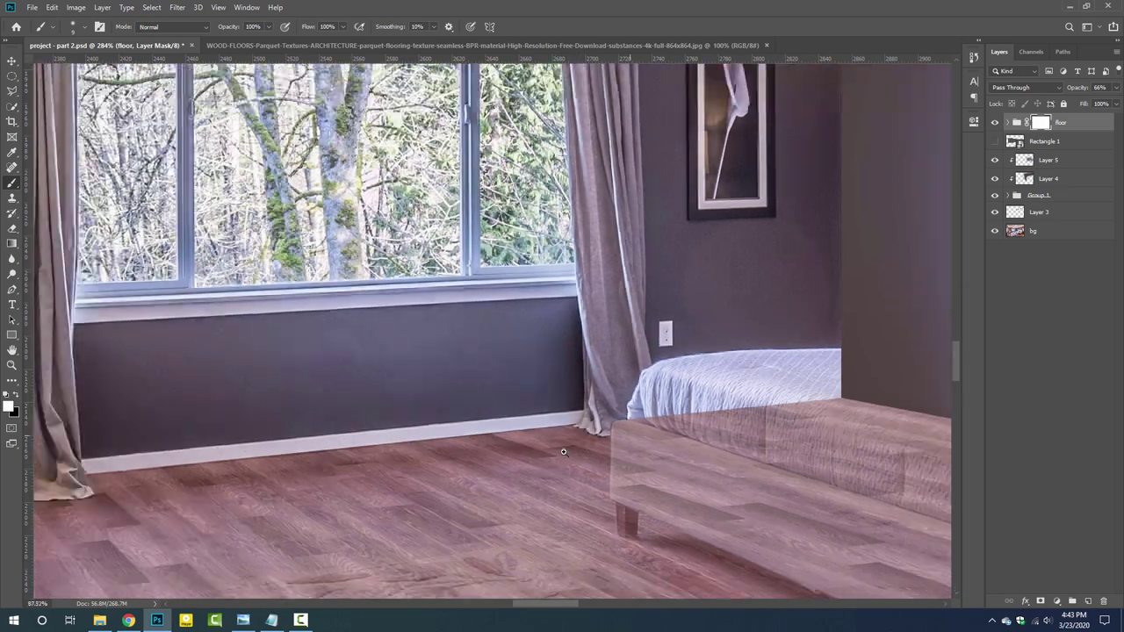
{"action": "mouse_move", "coordinate": [635, 437]}
{"action": "left_mouse_down"}
{"action": "mouse_move", "coordinate": [599, 403]}
{"action": "mouse_move", "coordinate": [506, 386]}
{"action": "left_mouse_up"}
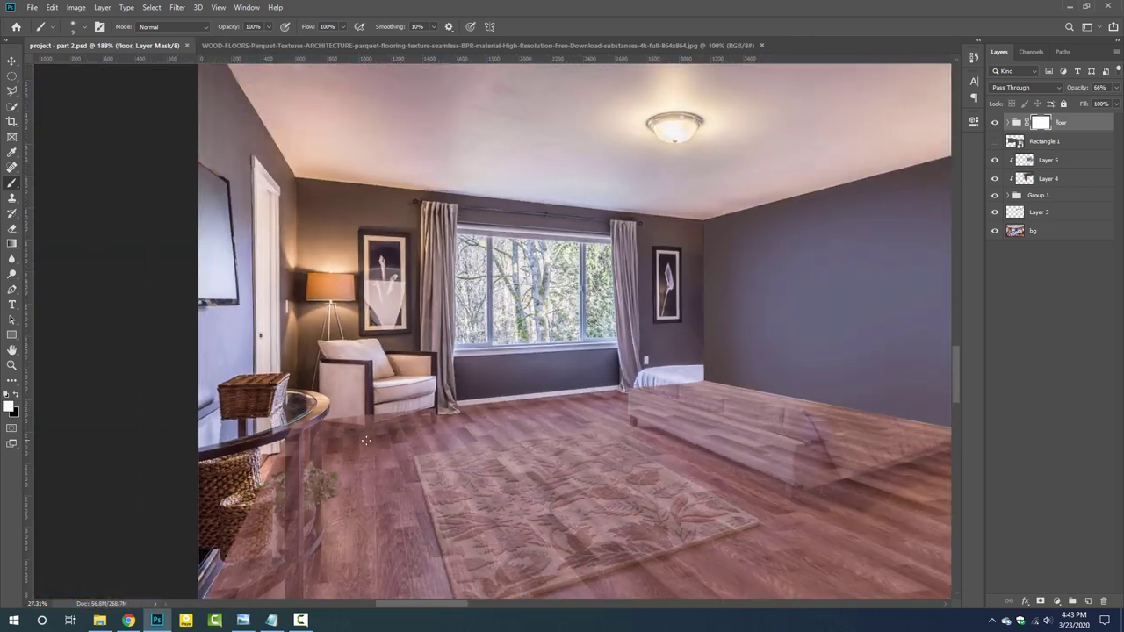
- Restore the floor group to full opacity and add a new empty layer above Layer 5
{"action": "key", "text": "0"}
{"action": "scroll", "coordinate": [507, 386], "scroll_direction": "up", "scroll_amount": 2}
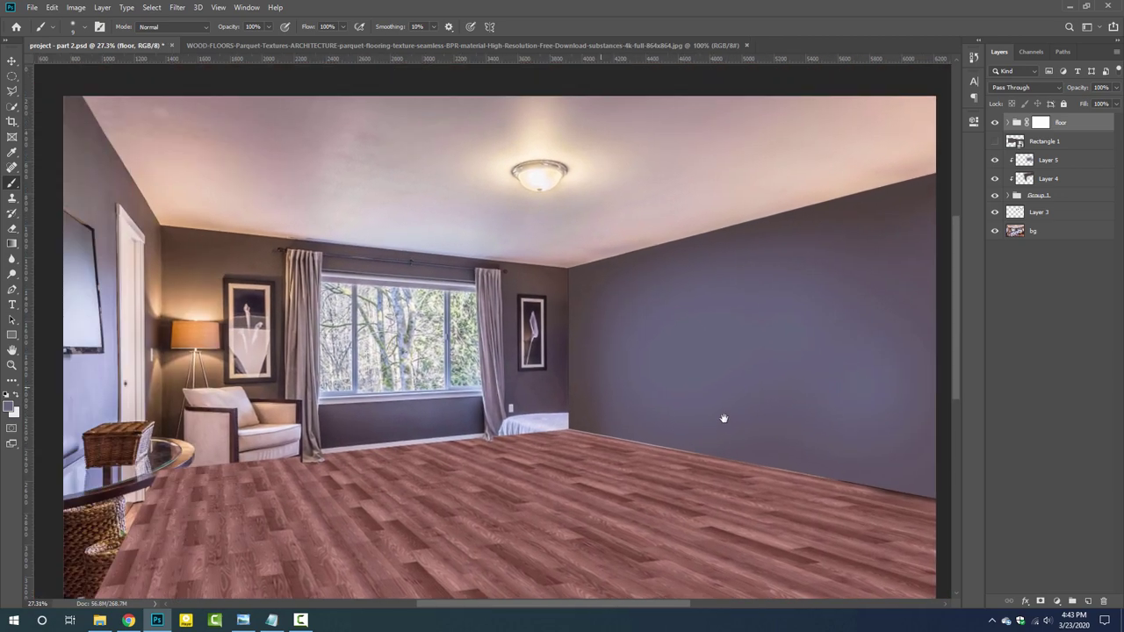
{"action": "scroll", "coordinate": [722, 410], "scroll_direction": "up", "scroll_amount": 3}
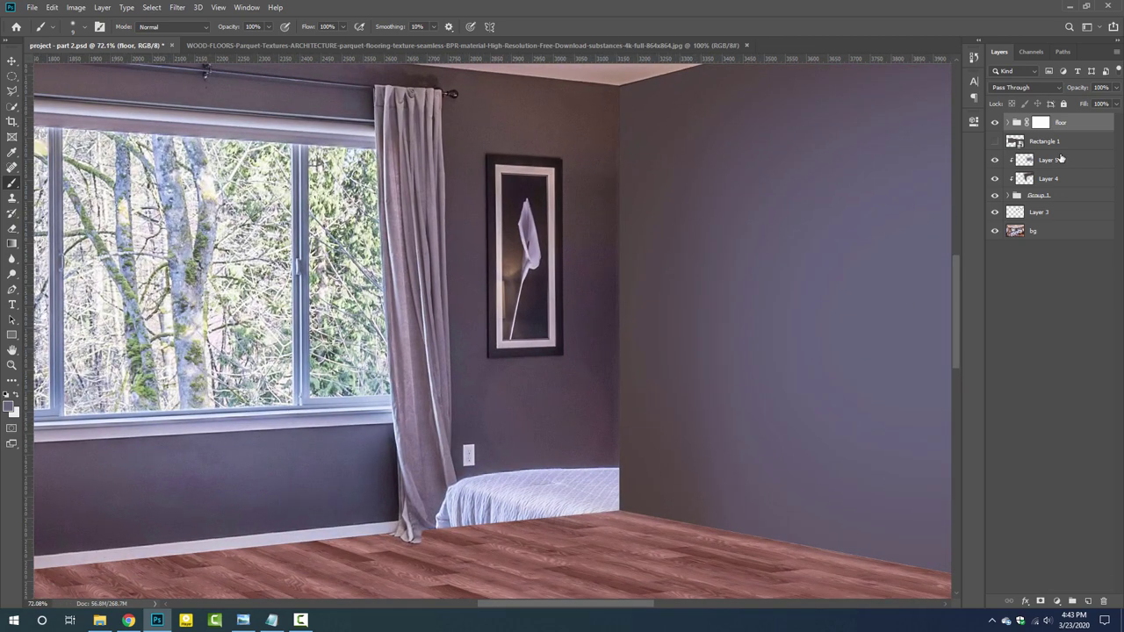
{"action": "left_click", "coordinate": [1060, 158]}
{"action": "left_click", "coordinate": [1087, 601]}
- Group the wall layers into a group named 'right wall', with Layer 6 placed below it
{"action": "key", "text": "s"}
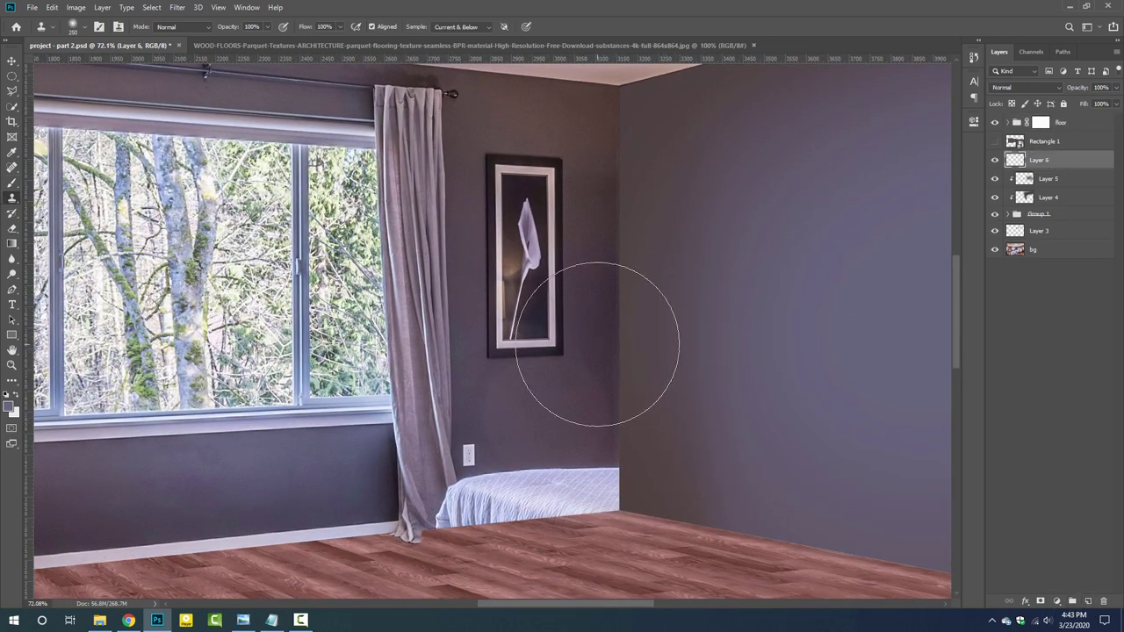
{"action": "left_click", "coordinate": [1053, 178]}
{"action": "left_click", "coordinate": [1056, 217], "text": "shift"}
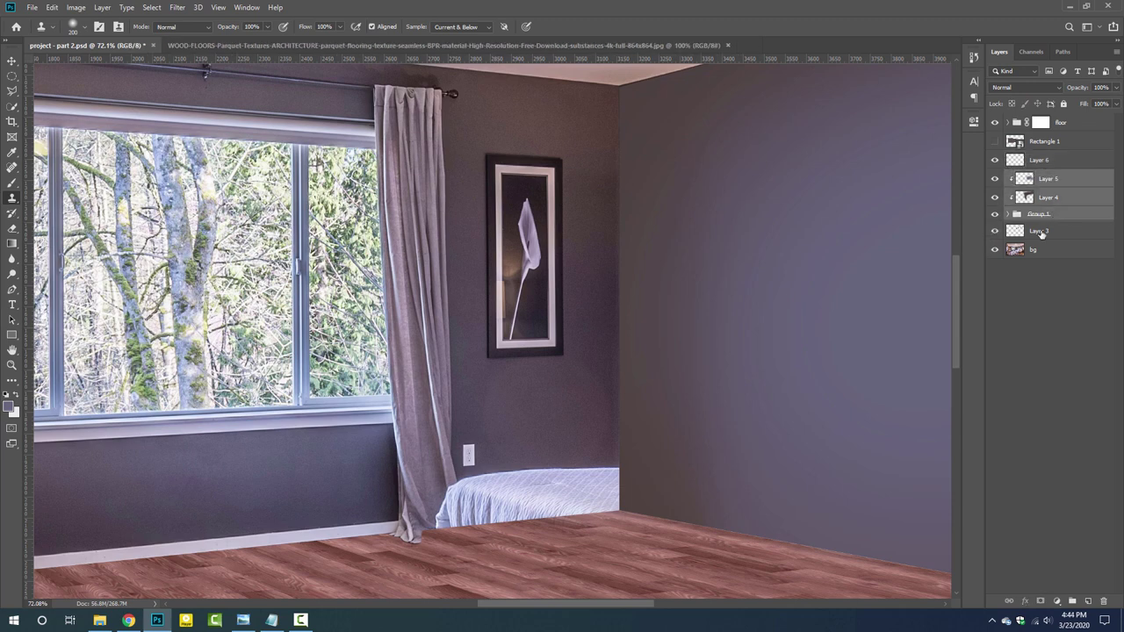
{"action": "key", "text": "ctrl+minus"}
{"action": "left_click_drag", "start_coordinate": [1040, 233], "coordinate": [1060, 218]}
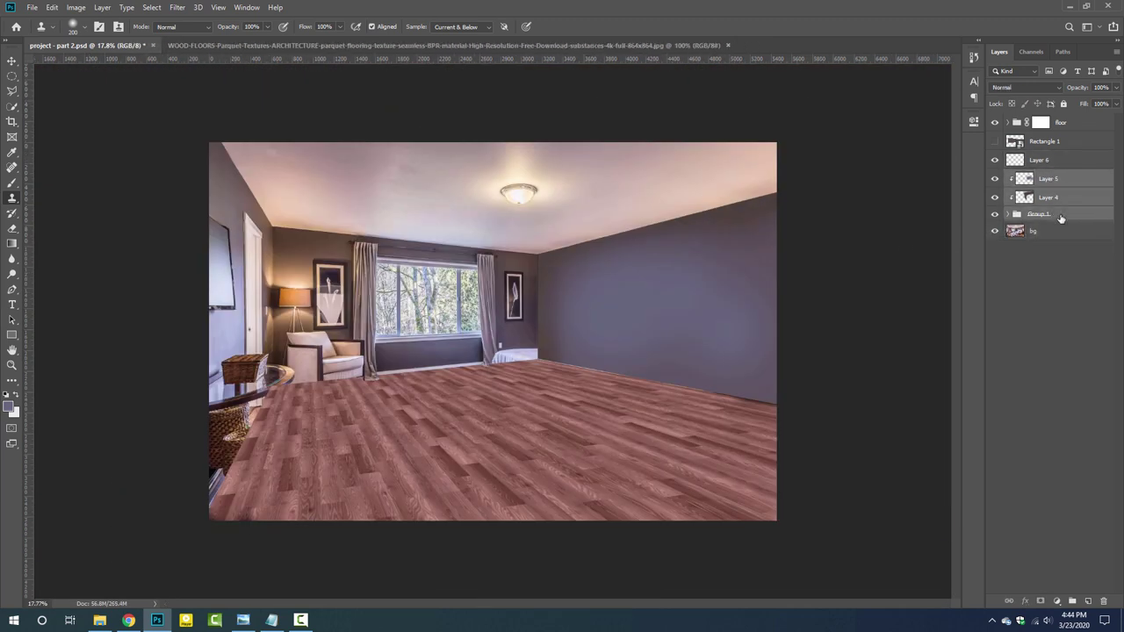
{"action": "key", "text": "ctrl+g"}
{"action": "double_click", "coordinate": [1054, 177]}
{"action": "type", "text": "right wall"}
{"action": "key", "text": "Return"}
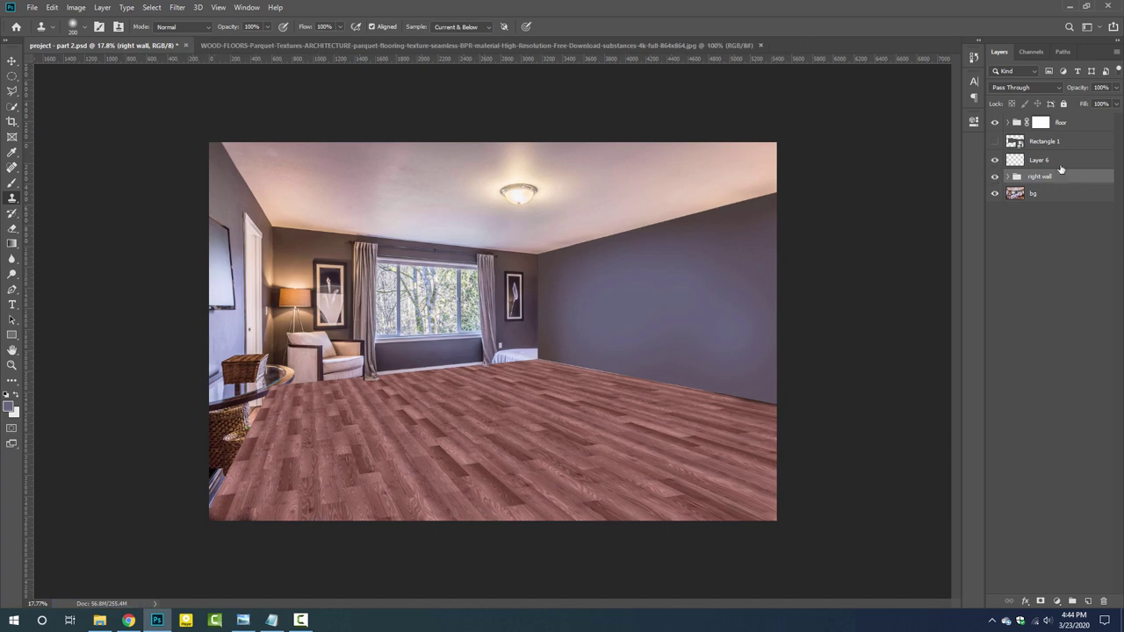
{"action": "left_click_drag", "start_coordinate": [1054, 160], "coordinate": [1054, 186]}
- Clone Stamp sampled wall texture over the bed's right end in the corner
{"action": "scroll", "coordinate": [520, 338], "scroll_direction": "up", "scroll_amount": 5}
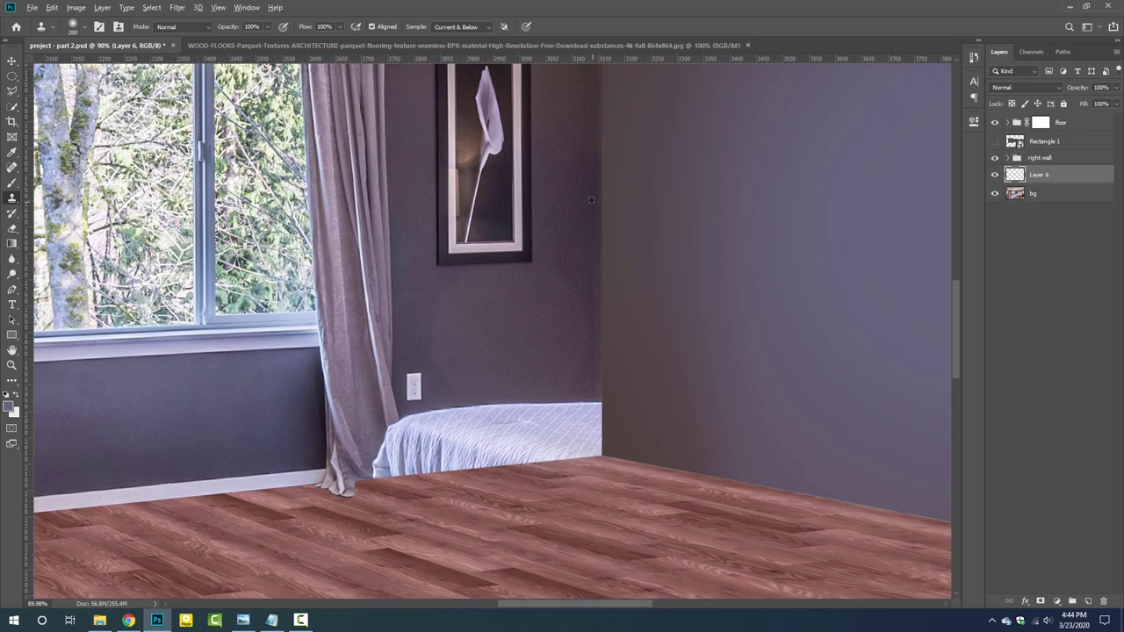
{"action": "left_click", "coordinate": [591, 200], "text": "alt"}
{"action": "left_click_drag", "start_coordinate": [587, 372], "coordinate": [562, 422]}
{"action": "scroll", "coordinate": [535, 287], "scroll_direction": "down", "scroll_amount": 1}
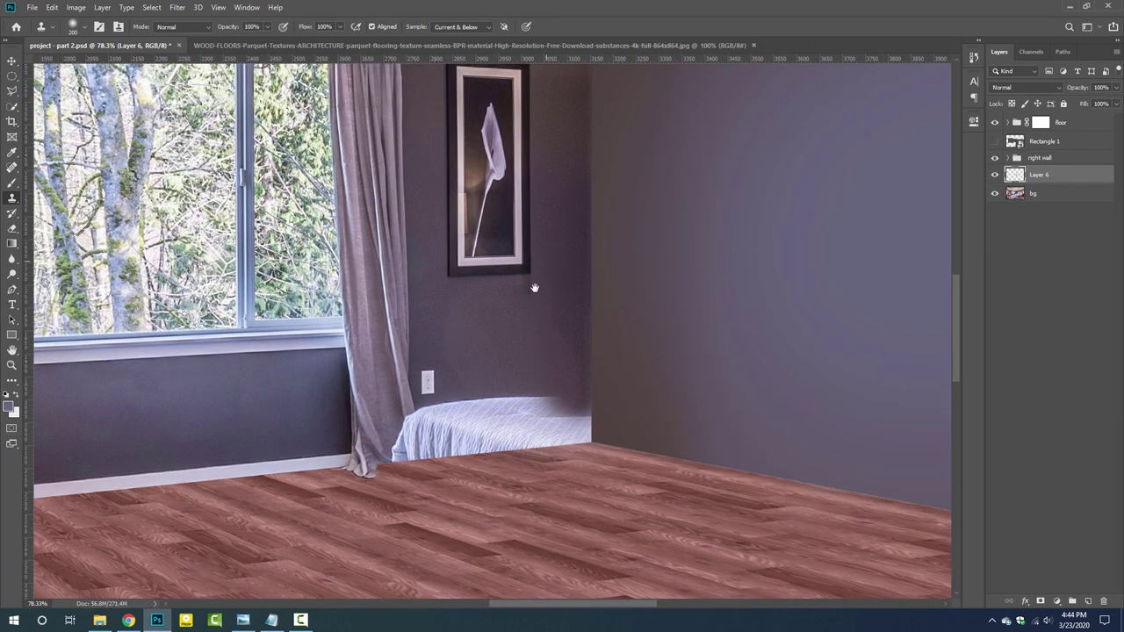
{"action": "left_click_drag", "start_coordinate": [535, 287], "coordinate": [516, 349]}
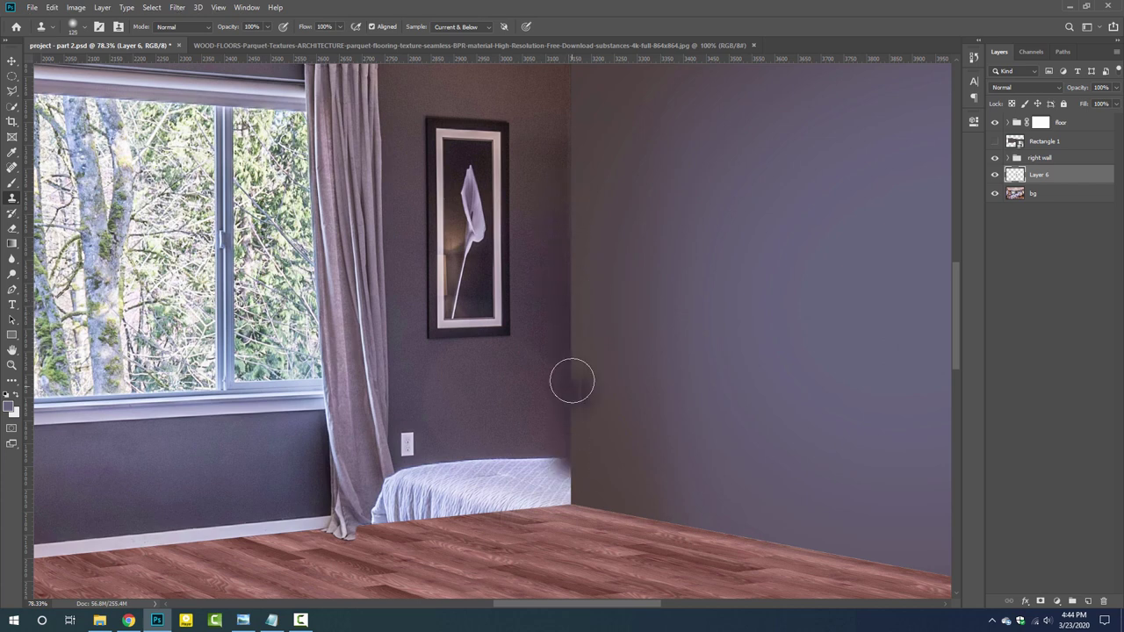
{"action": "left_click_drag", "start_coordinate": [566, 474], "coordinate": [548, 505]}
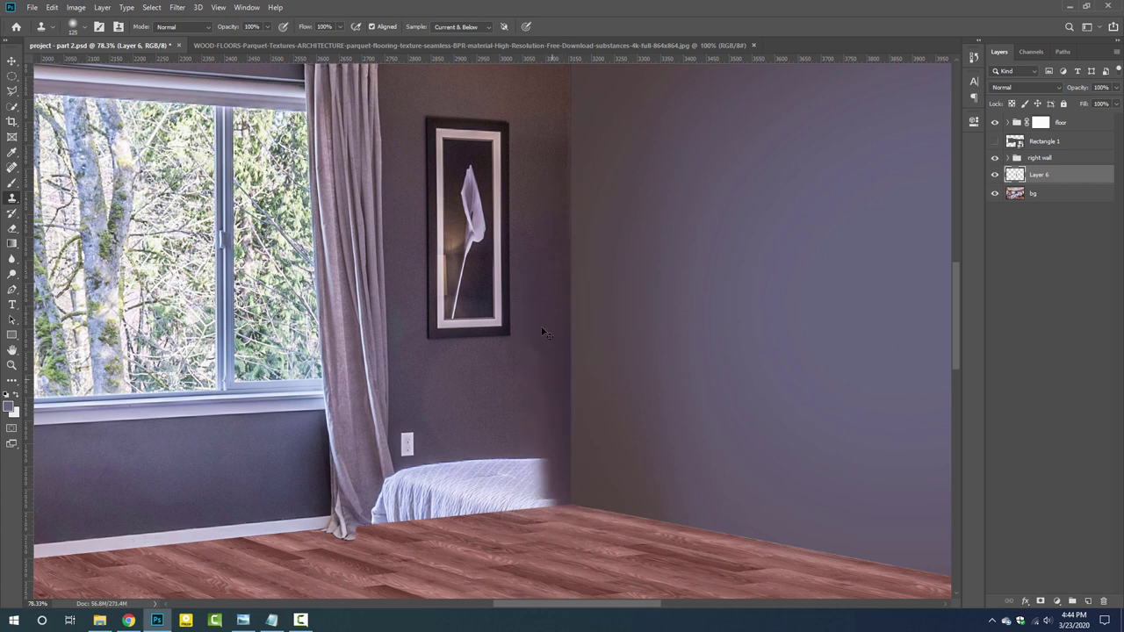
{"action": "left_click_drag", "start_coordinate": [549, 406], "coordinate": [542, 504]}
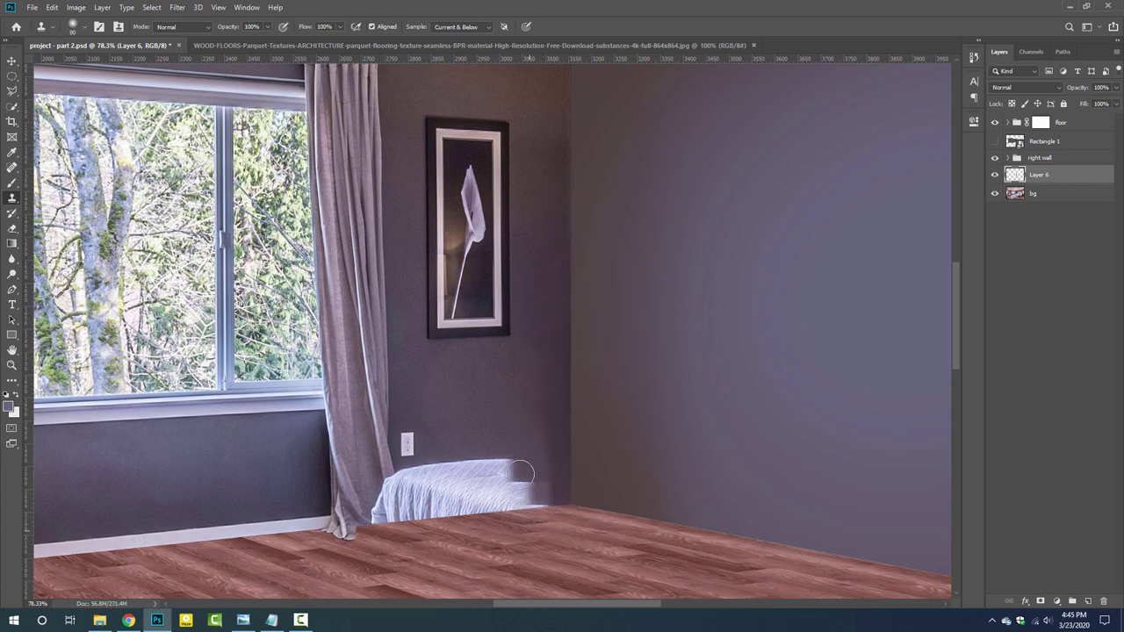
{"action": "left_click_drag", "start_coordinate": [446, 444], "coordinate": [478, 489]}
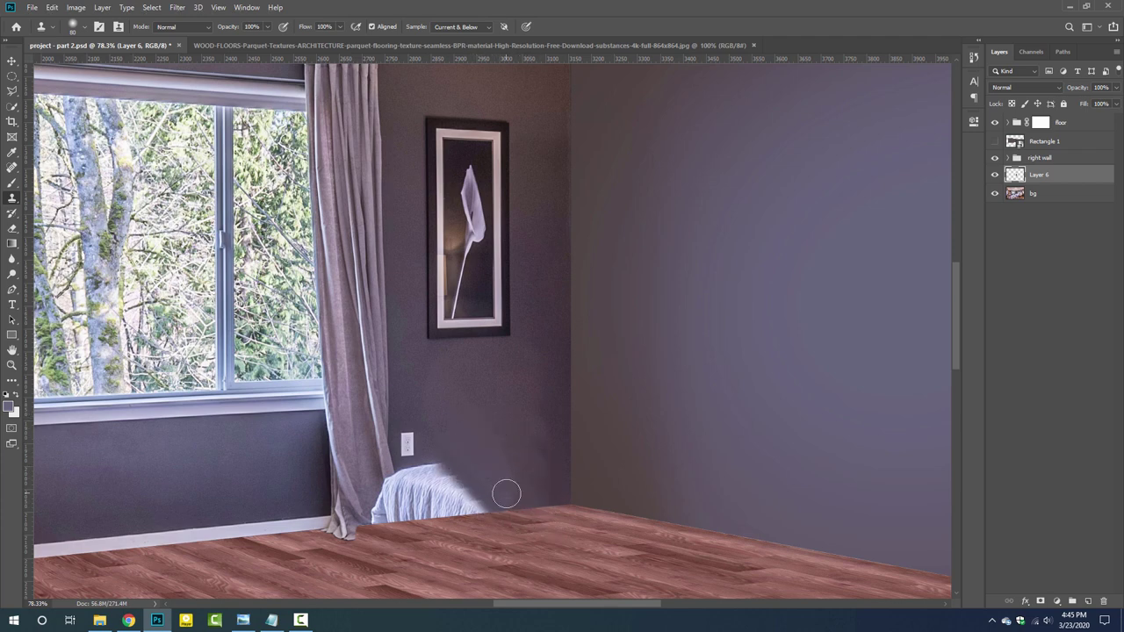
- Clone wall over the remaining white bed remnant down to the floor line, then fit the room on screen
{"action": "scroll", "coordinate": [491, 474], "scroll_direction": "up", "scroll_amount": 3}
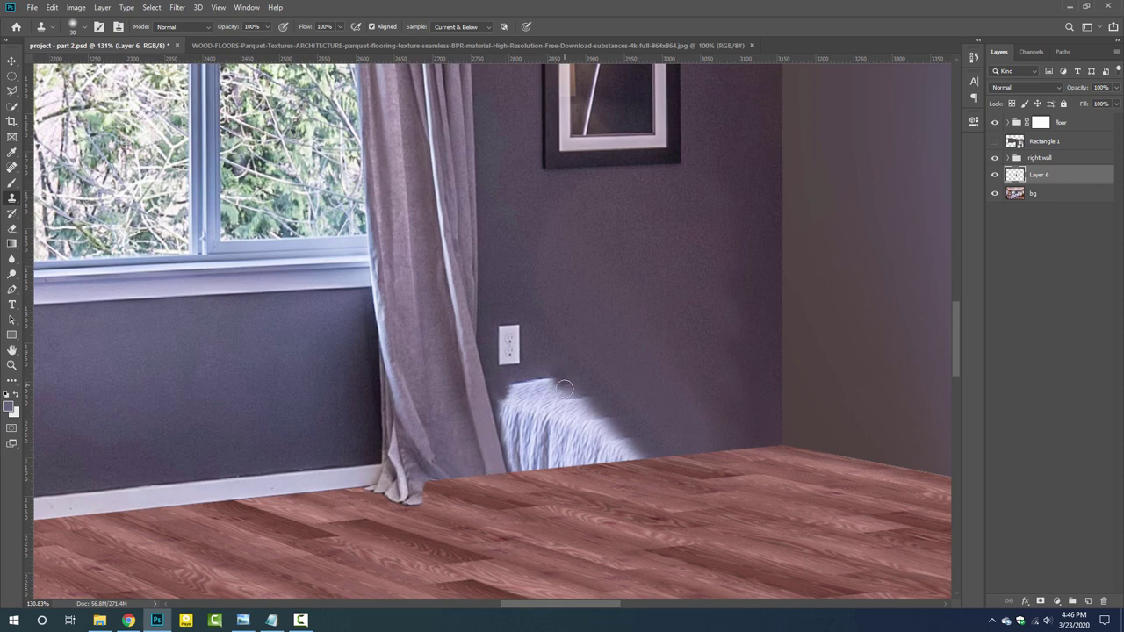
{"action": "mouse_move", "coordinate": [556, 348]}
{"action": "left_mouse_down"}
{"action": "mouse_move", "coordinate": [653, 414]}
{"action": "mouse_move", "coordinate": [639, 435]}
{"action": "left_mouse_up"}
{"action": "left_click_drag", "start_coordinate": [600, 470], "coordinate": [581, 460]}
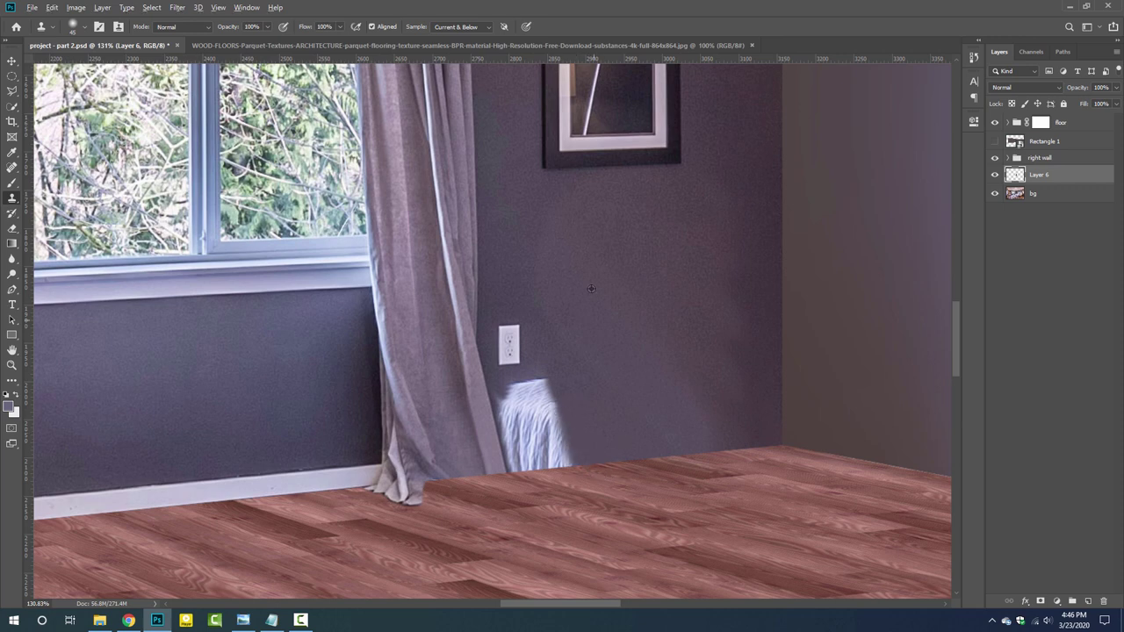
{"action": "mouse_move", "coordinate": [526, 380]}
{"action": "left_mouse_down"}
{"action": "mouse_move", "coordinate": [546, 409]}
{"action": "mouse_move", "coordinate": [519, 394]}
{"action": "mouse_move", "coordinate": [565, 471]}
{"action": "left_mouse_up"}
{"action": "left_click_drag", "start_coordinate": [518, 391], "coordinate": [551, 457]}
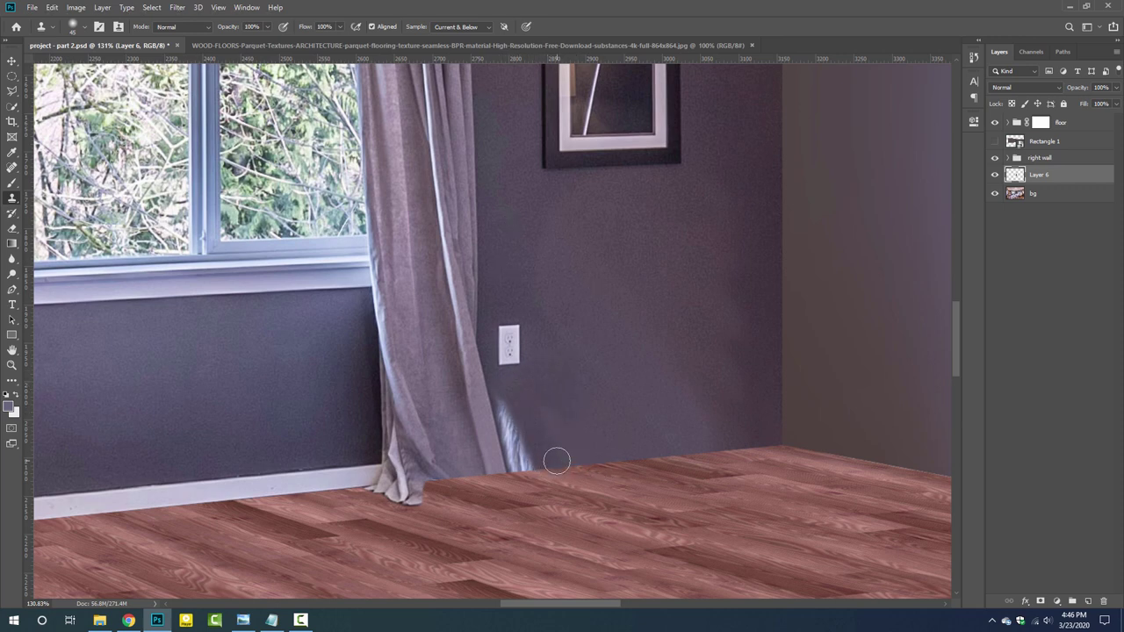
{"action": "left_click_drag", "start_coordinate": [503, 384], "coordinate": [520, 466]}
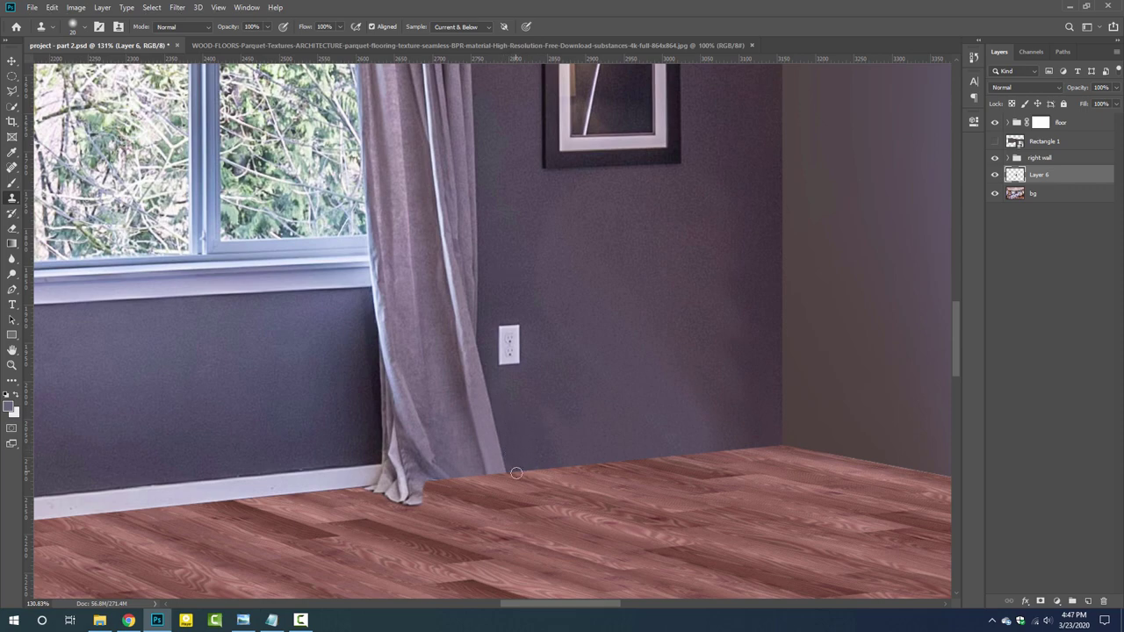
{"action": "key", "text": "ctrl+0"}
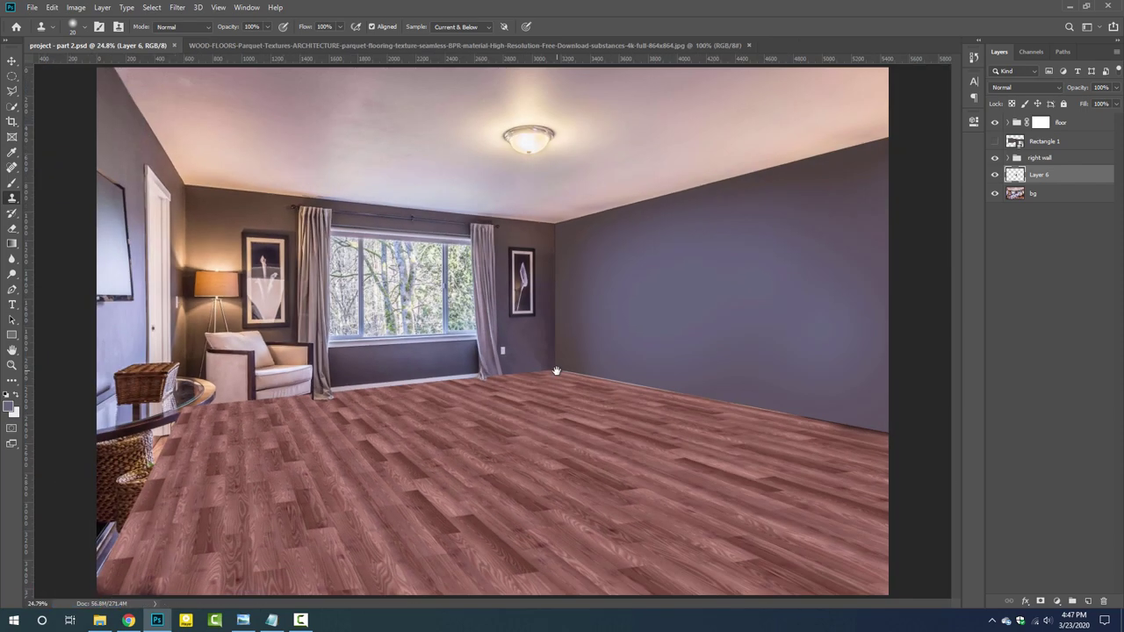
- Switch back to the bedroom photo with the bed and zoom in on the rug
{"action": "left_click", "coordinate": [712, 45]}
{"action": "key", "text": "alt+Tab"}
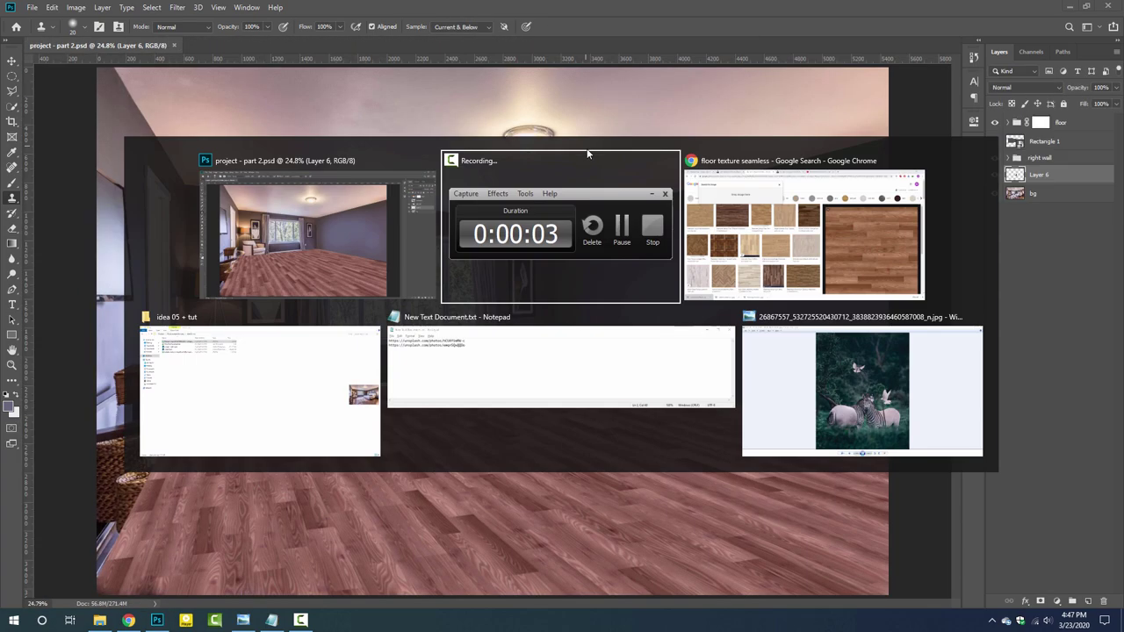
{"action": "key", "text": "alt+Tab"}
{"action": "left_click", "coordinate": [290, 44]}
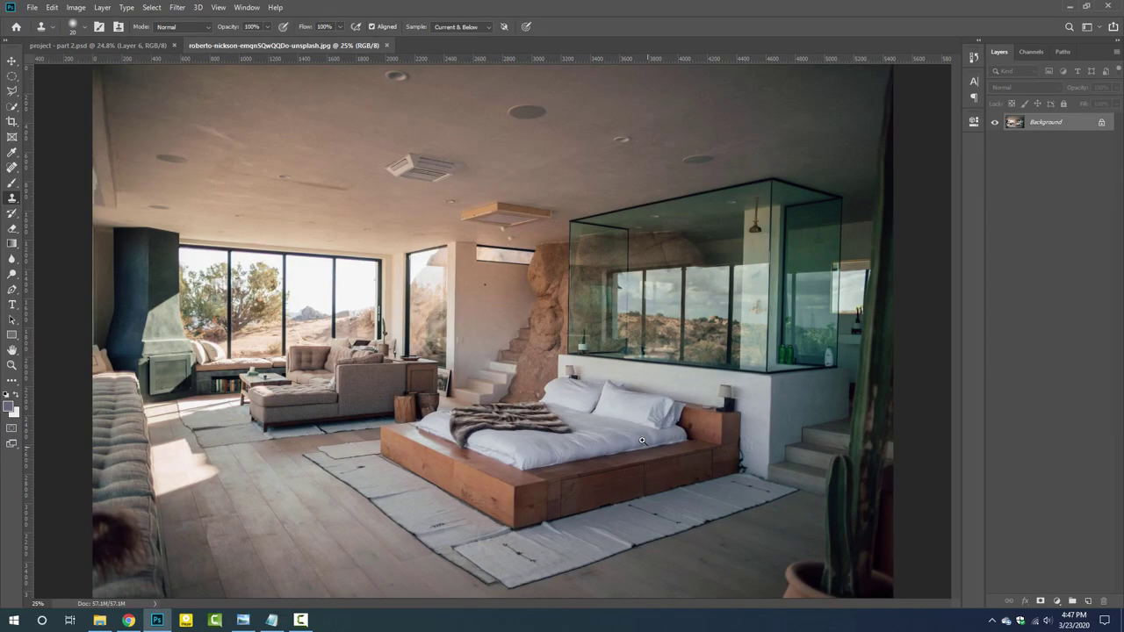
{"action": "scroll", "coordinate": [661, 317], "scroll_direction": "up", "scroll_amount": 2}
{"action": "scroll", "coordinate": [661, 317], "scroll_direction": "up", "scroll_amount": 3}
{"action": "scroll", "coordinate": [640, 419], "scroll_direction": "up", "scroll_amount": 2}
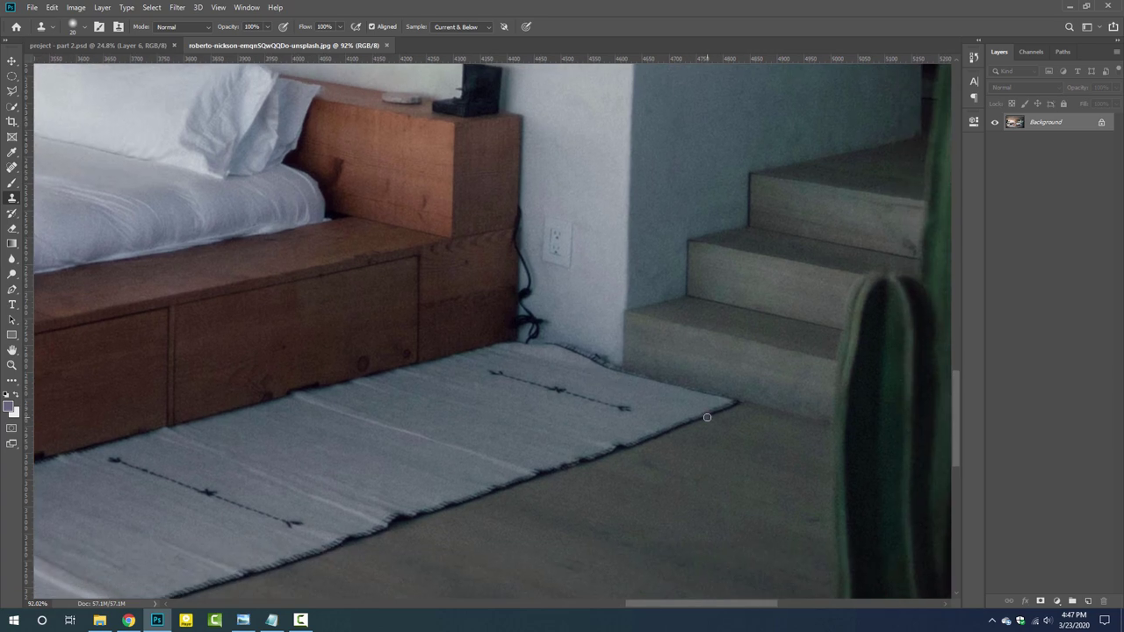
- Start a Pen path at the rug's corner and trace its lower edge and fringe
{"action": "key", "text": "p"}
{"action": "scroll", "coordinate": [747, 421], "scroll_direction": "up", "scroll_amount": 2}
{"action": "left_click", "coordinate": [733, 378]}
{"action": "left_click", "coordinate": [690, 400]}
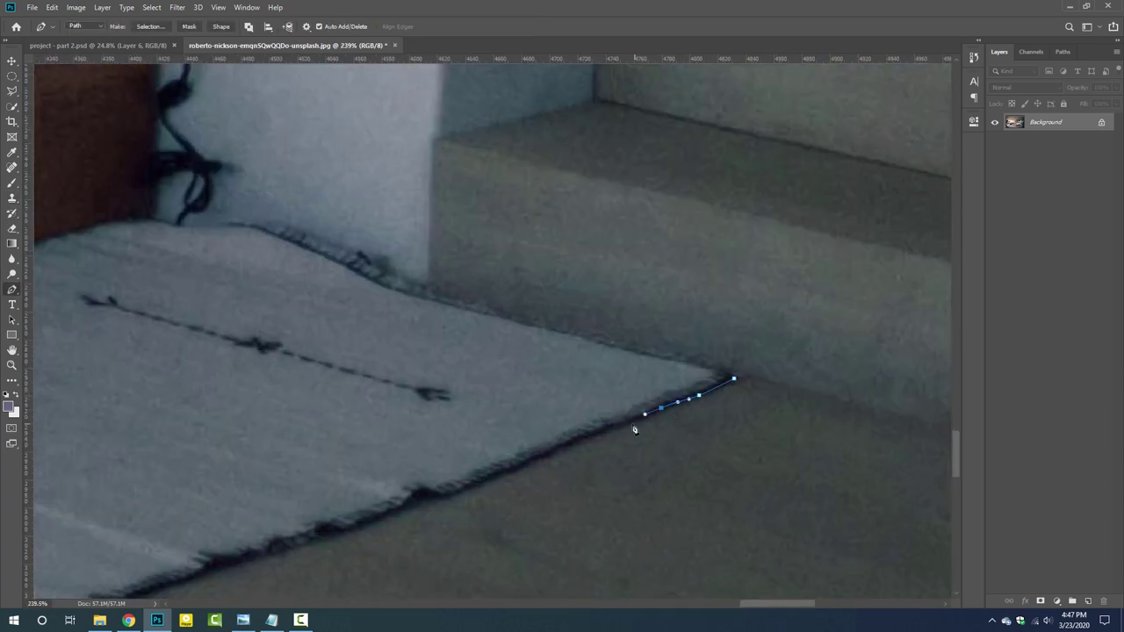
{"action": "left_click_drag", "start_coordinate": [490, 485], "coordinate": [658, 367]}
{"action": "left_click", "coordinate": [637, 368]}
{"action": "left_click", "coordinate": [627, 373]}
{"action": "left_click", "coordinate": [619, 378]}
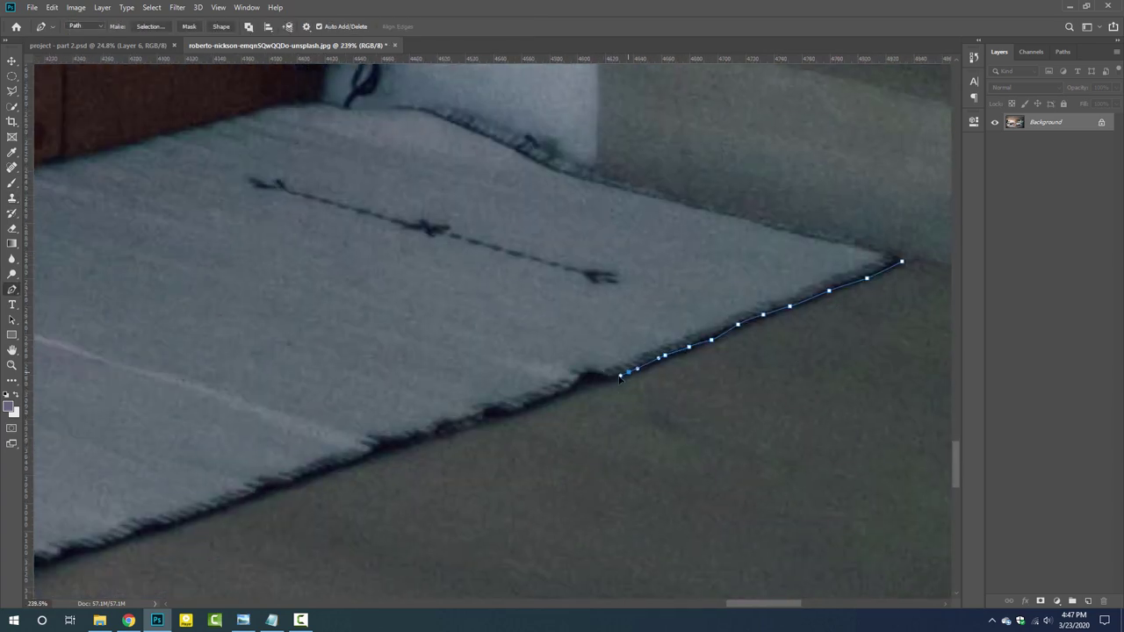
{"action": "left_click", "coordinate": [556, 399]}
{"action": "left_click", "coordinate": [530, 409]}
{"action": "left_click", "coordinate": [508, 416]}
{"action": "left_click", "coordinate": [478, 425]}
{"action": "left_click_drag", "start_coordinate": [446, 429], "coordinate": [757, 286]}
{"action": "left_click", "coordinate": [760, 292]}
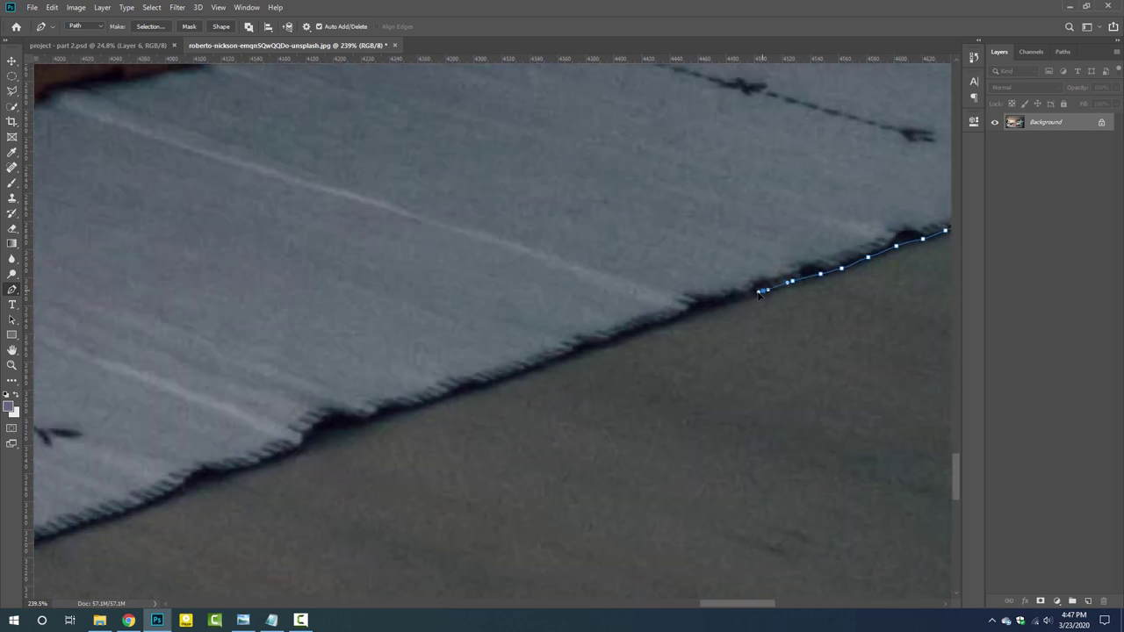
- Continue the path with anchors down the rug's edge and along its fringe
{"action": "left_click_drag", "start_coordinate": [653, 329], "coordinate": [853, 212]}
{"action": "left_click", "coordinate": [825, 219]}
{"action": "left_click", "coordinate": [794, 231]}
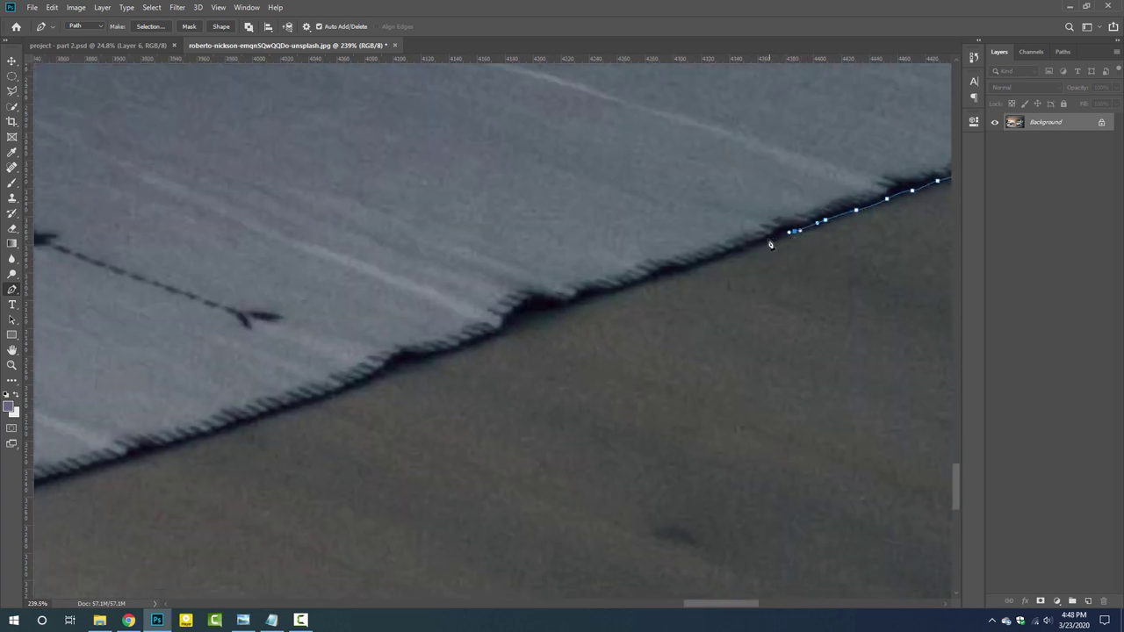
{"action": "left_click", "coordinate": [763, 241]}
{"action": "left_click", "coordinate": [715, 257]}
{"action": "left_click", "coordinate": [678, 269]}
{"action": "left_click", "coordinate": [646, 282]}
{"action": "left_click", "coordinate": [618, 290]}
{"action": "left_click", "coordinate": [584, 298]}
{"action": "left_click", "coordinate": [557, 307]}
{"action": "left_click_drag", "start_coordinate": [556, 302], "coordinate": [644, 228]}
{"action": "left_click", "coordinate": [600, 249]}
{"action": "left_click_drag", "start_coordinate": [522, 281], "coordinate": [596, 243]}
{"action": "left_click", "coordinate": [565, 251]}
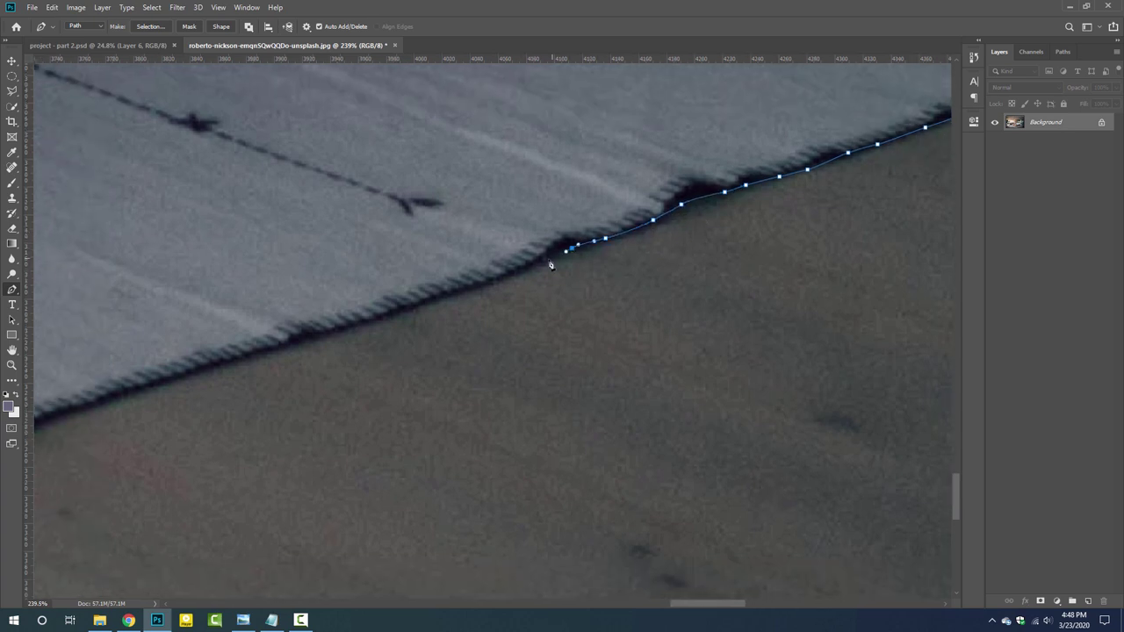
{"action": "left_click", "coordinate": [501, 267]}
{"action": "left_click", "coordinate": [494, 269]}
- Extend the path further along the rug's fringe, panning to follow the edge
{"action": "mouse_move", "coordinate": [428, 292]}
{"action": "left_mouse_down"}
{"action": "mouse_move", "coordinate": [522, 252]}
{"action": "mouse_move", "coordinate": [550, 255]}
{"action": "left_mouse_up"}
{"action": "left_click", "coordinate": [438, 287]}
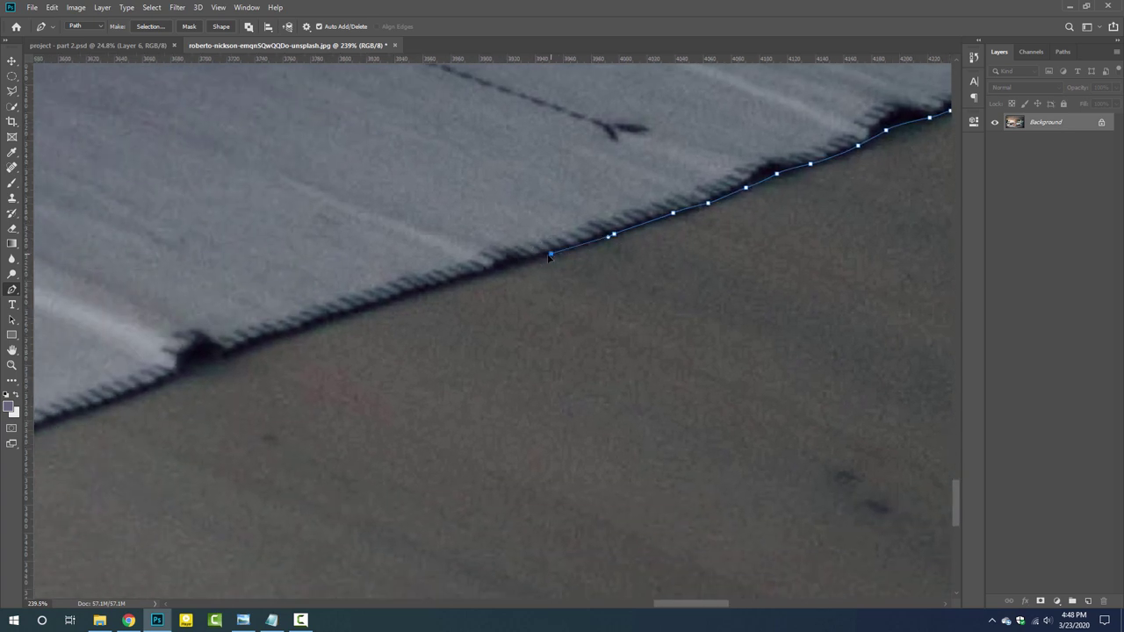
{"action": "left_click", "coordinate": [451, 286]}
{"action": "left_click", "coordinate": [440, 287]}
{"action": "left_click", "coordinate": [431, 288]}
{"action": "left_click_drag", "start_coordinate": [431, 289], "coordinate": [596, 212]}
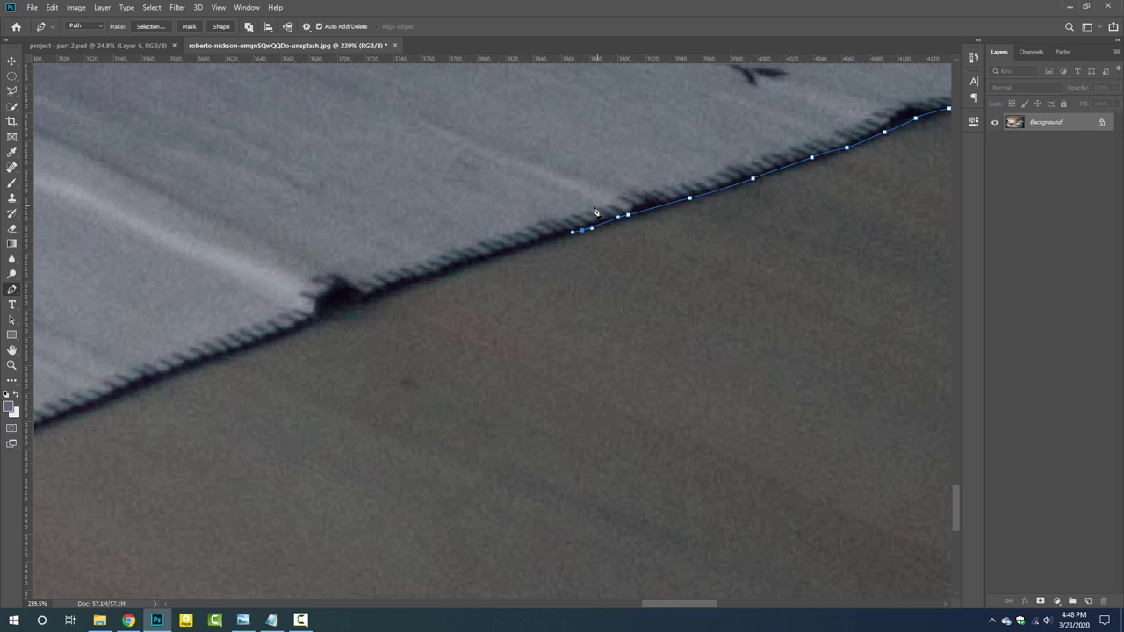
{"action": "left_click", "coordinate": [472, 263]}
{"action": "left_click", "coordinate": [464, 266]}
{"action": "left_click", "coordinate": [421, 279]}
{"action": "left_click_drag", "start_coordinate": [421, 279], "coordinate": [566, 249]}
{"action": "left_click", "coordinate": [457, 293]}
{"action": "mouse_move", "coordinate": [456, 292]}
{"action": "left_mouse_down"}
{"action": "mouse_move", "coordinate": [611, 209]}
{"action": "mouse_move", "coordinate": [737, 170]}
{"action": "left_mouse_up"}
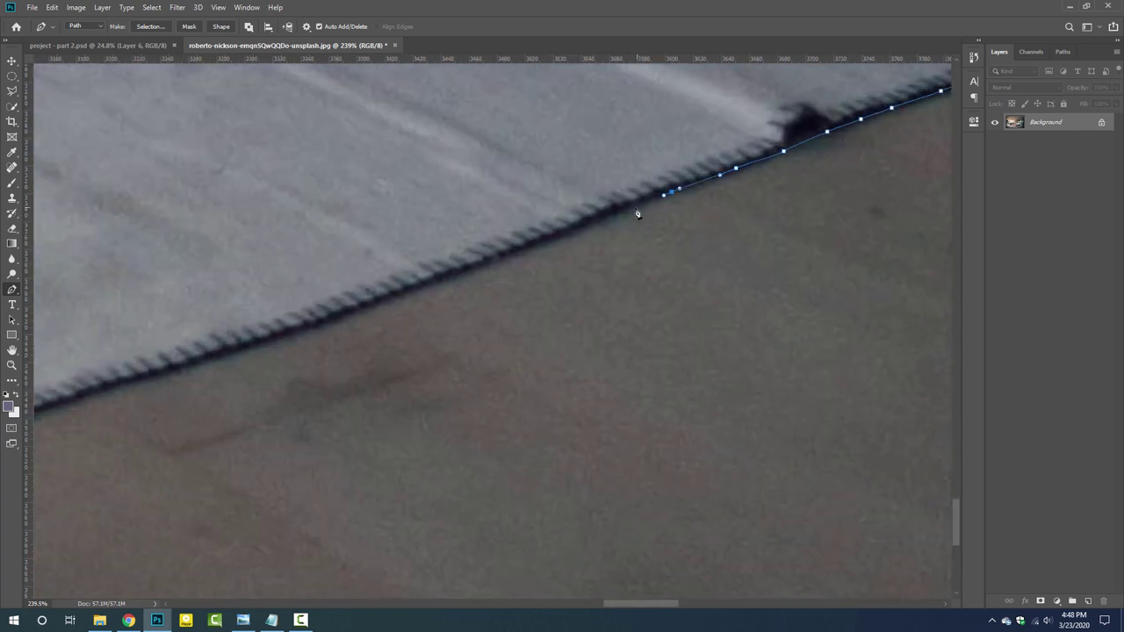
{"action": "left_click", "coordinate": [635, 211]}
{"action": "left_click_drag", "start_coordinate": [635, 211], "coordinate": [755, 167]}
{"action": "left_click", "coordinate": [588, 213]}
- Trace the path up to the rug's corner and anchor it there
{"action": "left_click_drag", "start_coordinate": [496, 250], "coordinate": [584, 189]}
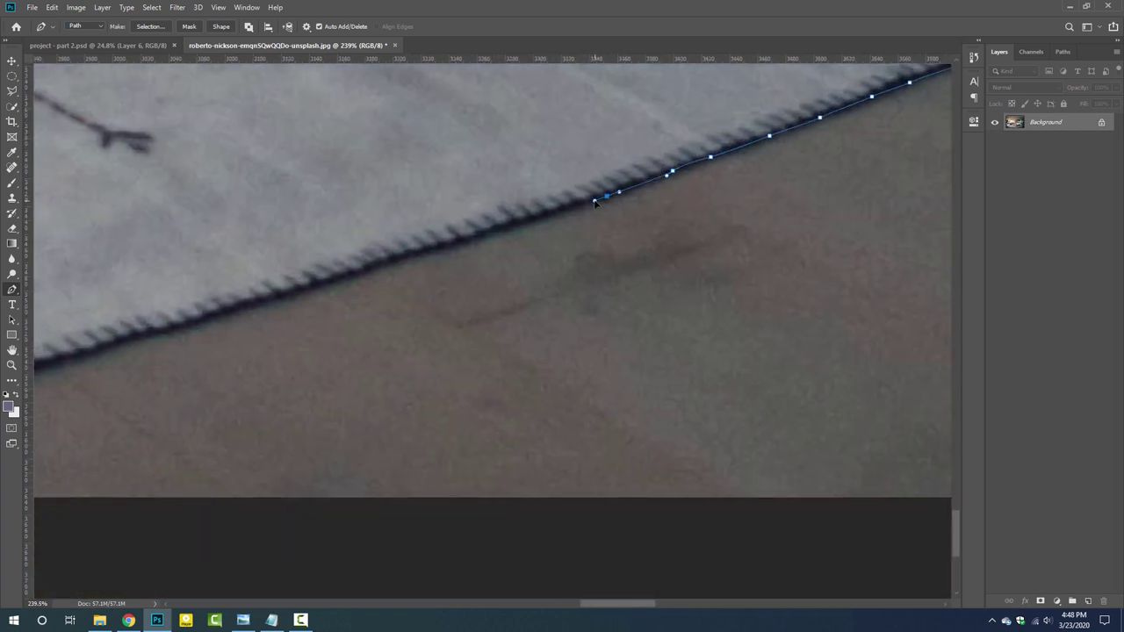
{"action": "left_click", "coordinate": [547, 209]}
{"action": "left_click", "coordinate": [492, 225]}
{"action": "left_click", "coordinate": [462, 235]}
{"action": "left_click_drag", "start_coordinate": [462, 235], "coordinate": [704, 155]}
{"action": "left_click", "coordinate": [606, 199]}
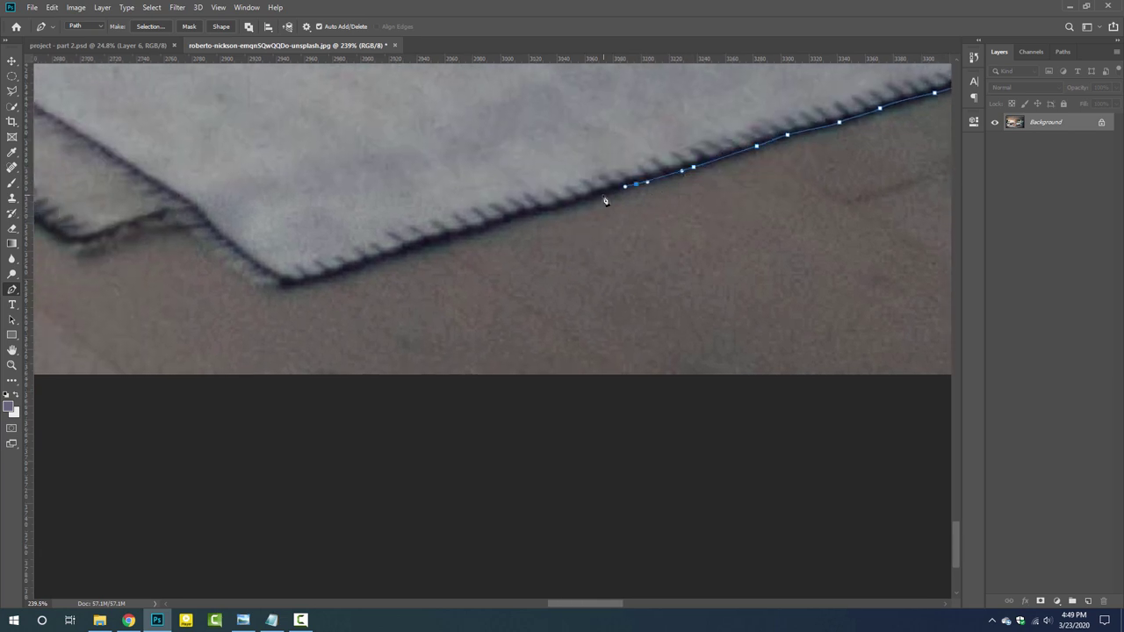
{"action": "left_click", "coordinate": [545, 214]}
{"action": "left_click_drag", "start_coordinate": [545, 215], "coordinate": [675, 159]}
{"action": "left_click", "coordinate": [567, 178]}
{"action": "left_click_drag", "start_coordinate": [567, 178], "coordinate": [697, 133]}
{"action": "left_click", "coordinate": [643, 153]}
{"action": "left_click", "coordinate": [616, 164]}
{"action": "left_click", "coordinate": [565, 178]}
{"action": "left_click", "coordinate": [534, 185]}
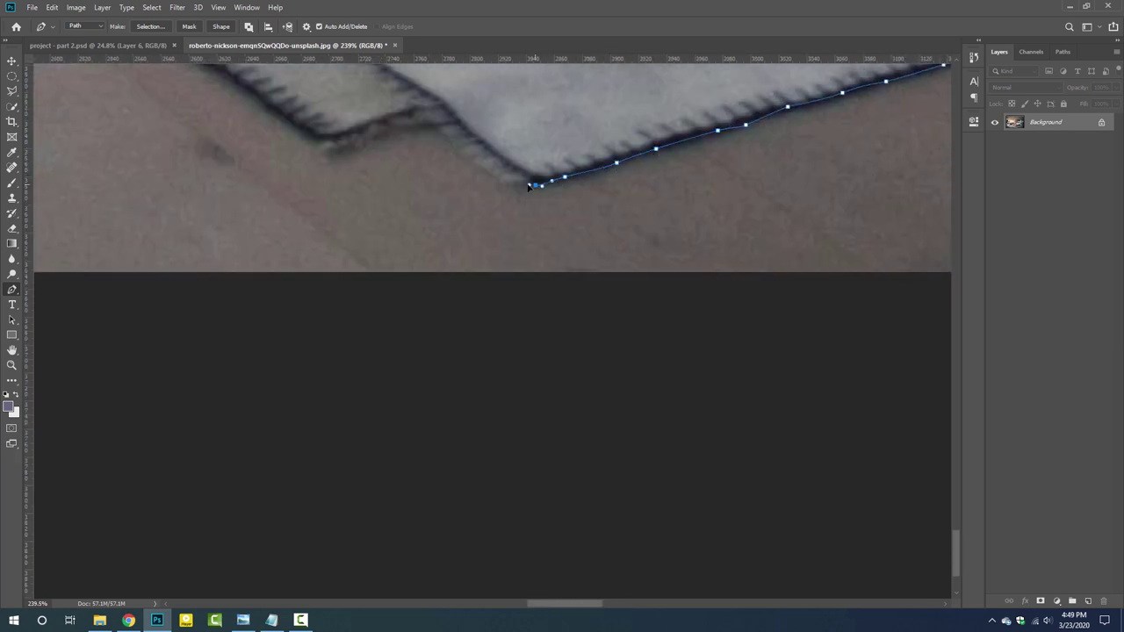
- Carry the path past the corner along the rug's upper-left edge
{"action": "left_click_drag", "start_coordinate": [388, 132], "coordinate": [672, 235]}
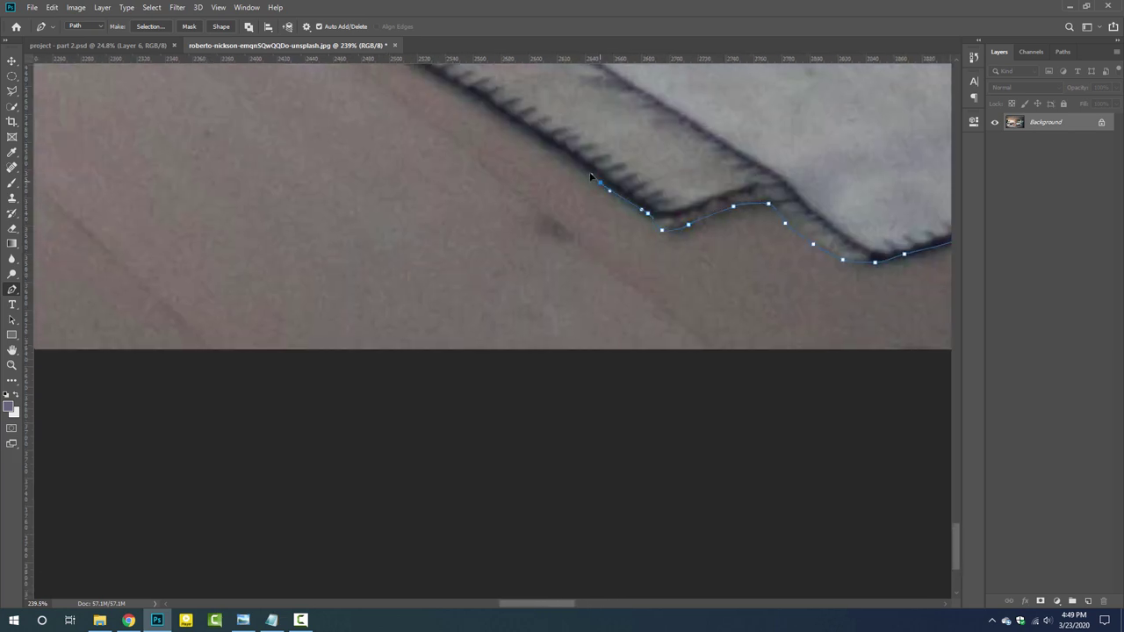
{"action": "left_click_drag", "start_coordinate": [590, 177], "coordinate": [863, 418]}
{"action": "left_click", "coordinate": [623, 294]}
{"action": "left_click_drag", "start_coordinate": [623, 293], "coordinate": [813, 268]}
{"action": "left_click", "coordinate": [705, 206]}
{"action": "left_click", "coordinate": [647, 168]}
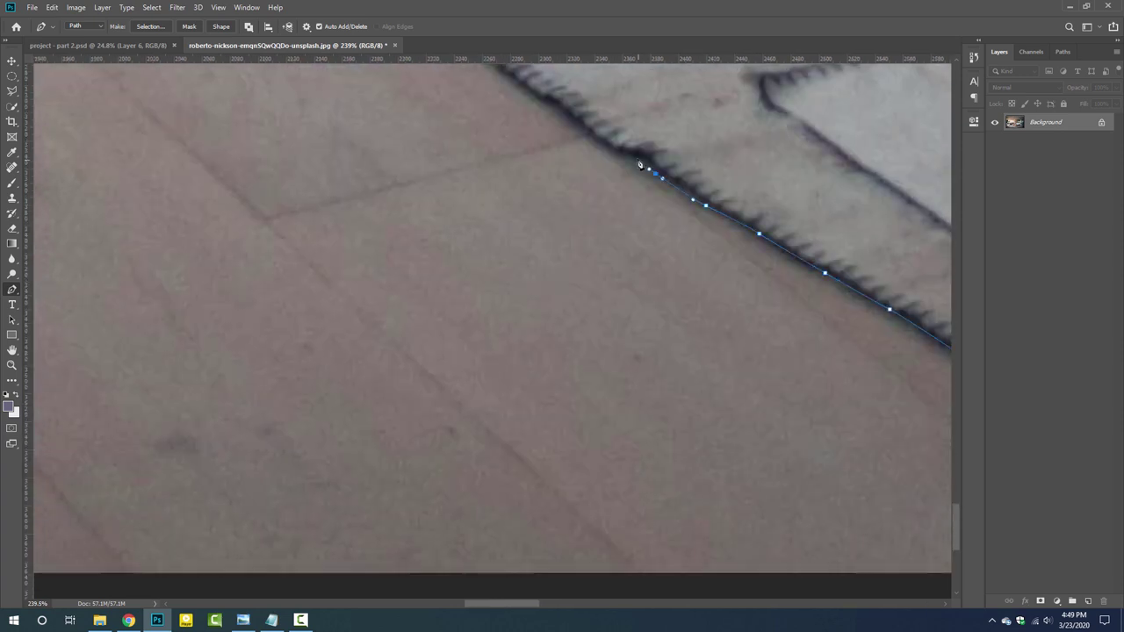
{"action": "left_click_drag", "start_coordinate": [640, 165], "coordinate": [683, 364]}
{"action": "left_click", "coordinate": [627, 320]}
{"action": "left_click", "coordinate": [595, 289]}
{"action": "left_click", "coordinate": [569, 261]}
{"action": "left_click", "coordinate": [544, 251]}
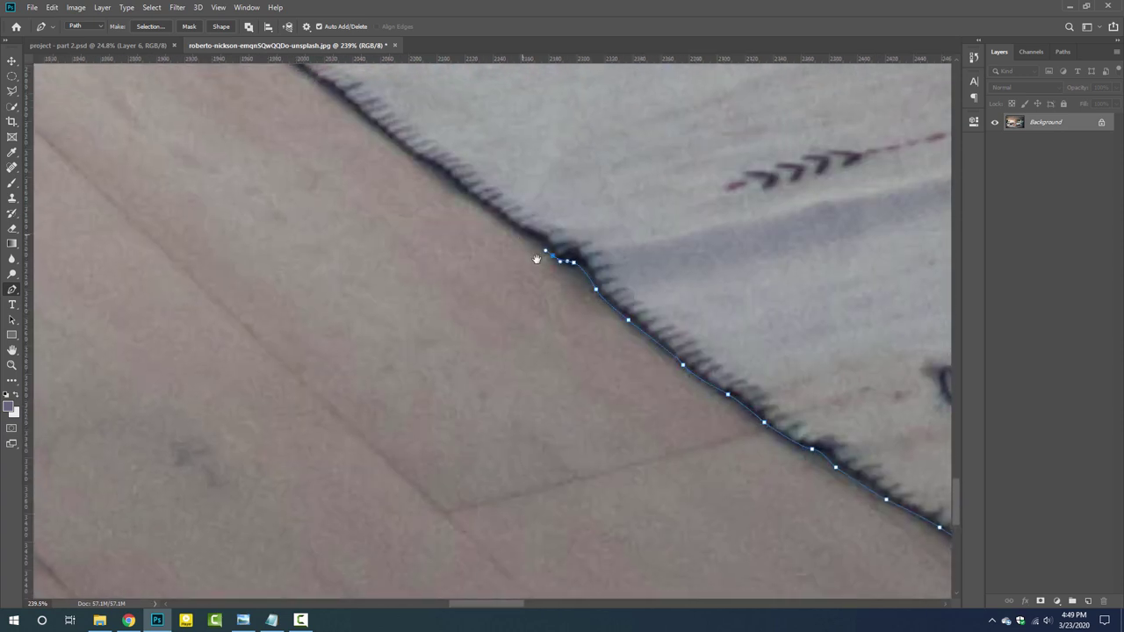
- Pan along the rug's far corner and back edge to the wooden bed base and drum
{"action": "left_click_drag", "start_coordinate": [536, 259], "coordinate": [648, 383]}
{"action": "left_click_drag", "start_coordinate": [562, 319], "coordinate": [749, 544]}
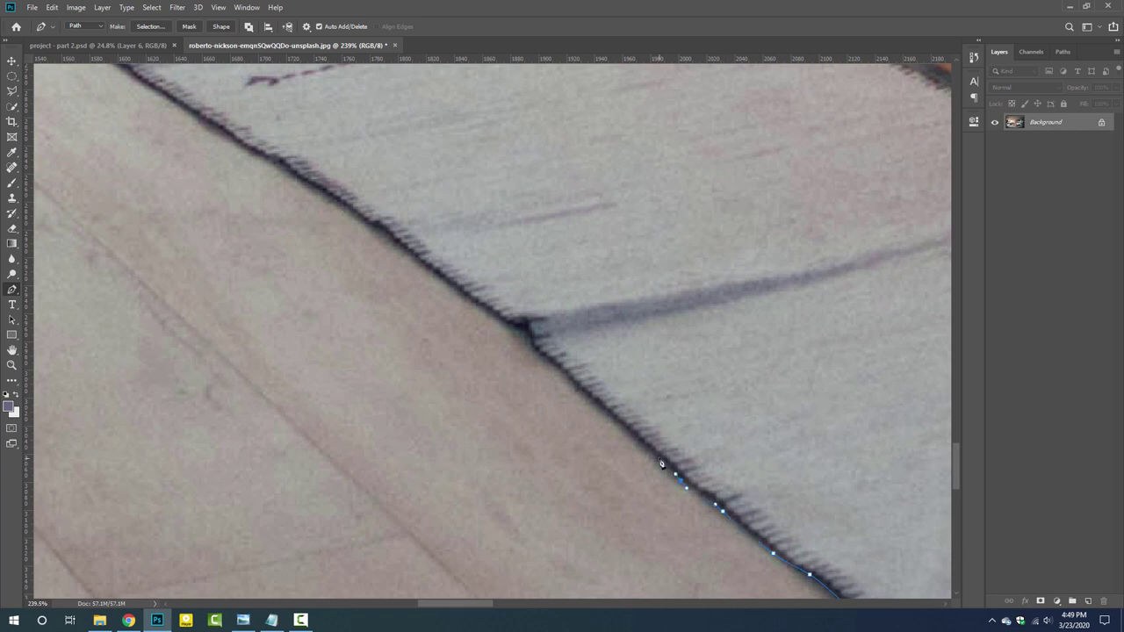
{"action": "left_click_drag", "start_coordinate": [661, 464], "coordinate": [784, 583]}
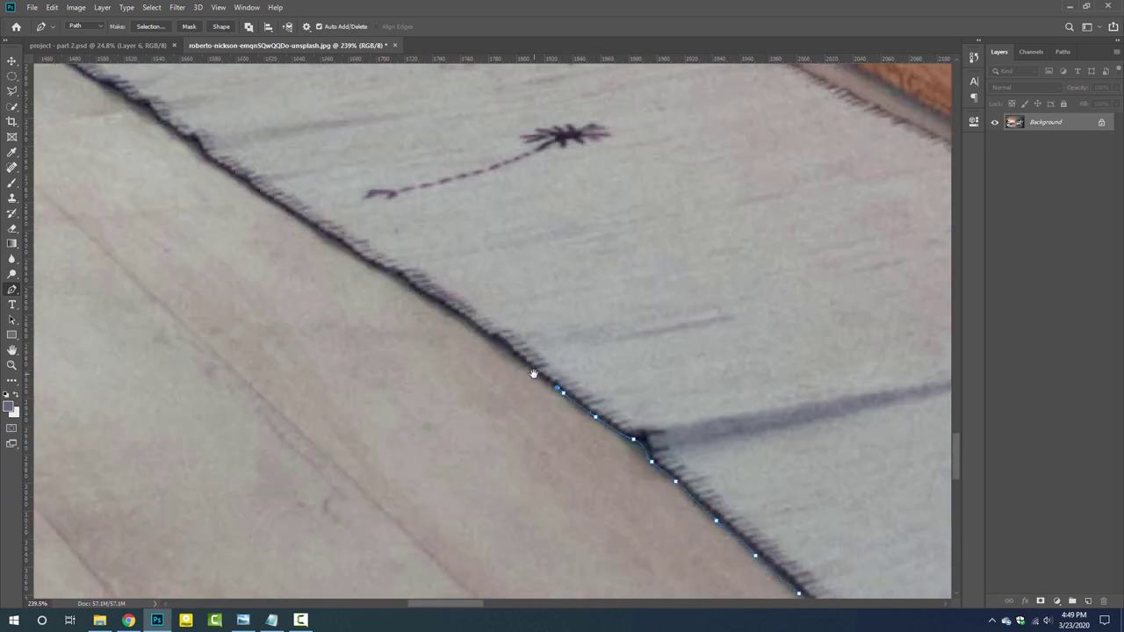
{"action": "left_click_drag", "start_coordinate": [532, 374], "coordinate": [689, 437]}
{"action": "left_click_drag", "start_coordinate": [627, 401], "coordinate": [740, 475]}
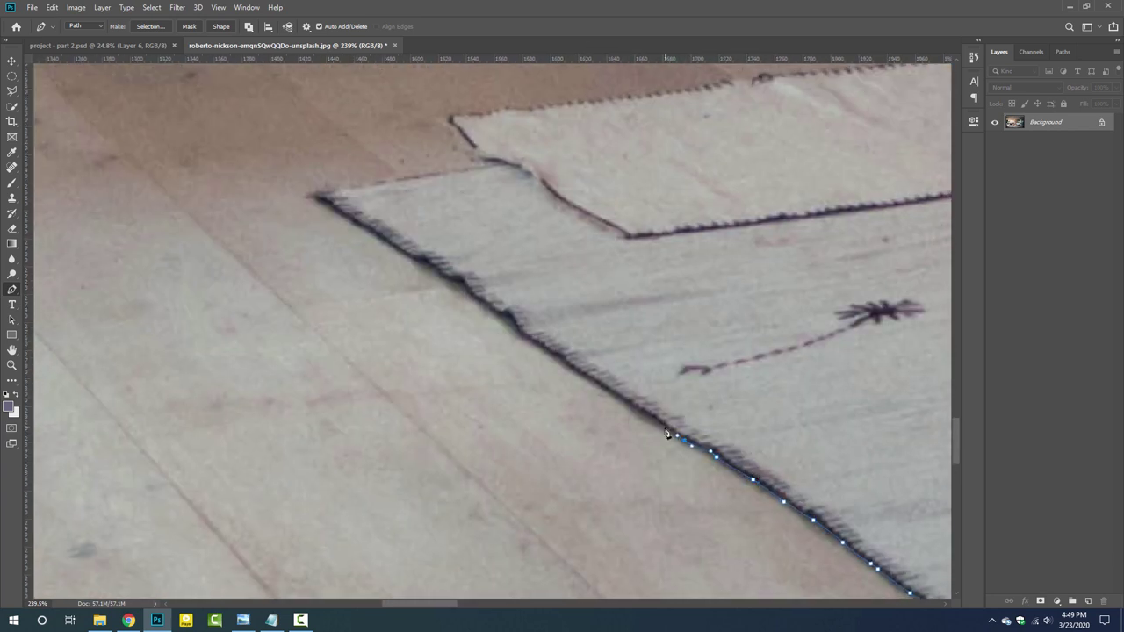
{"action": "left_click_drag", "start_coordinate": [606, 393], "coordinate": [765, 485]}
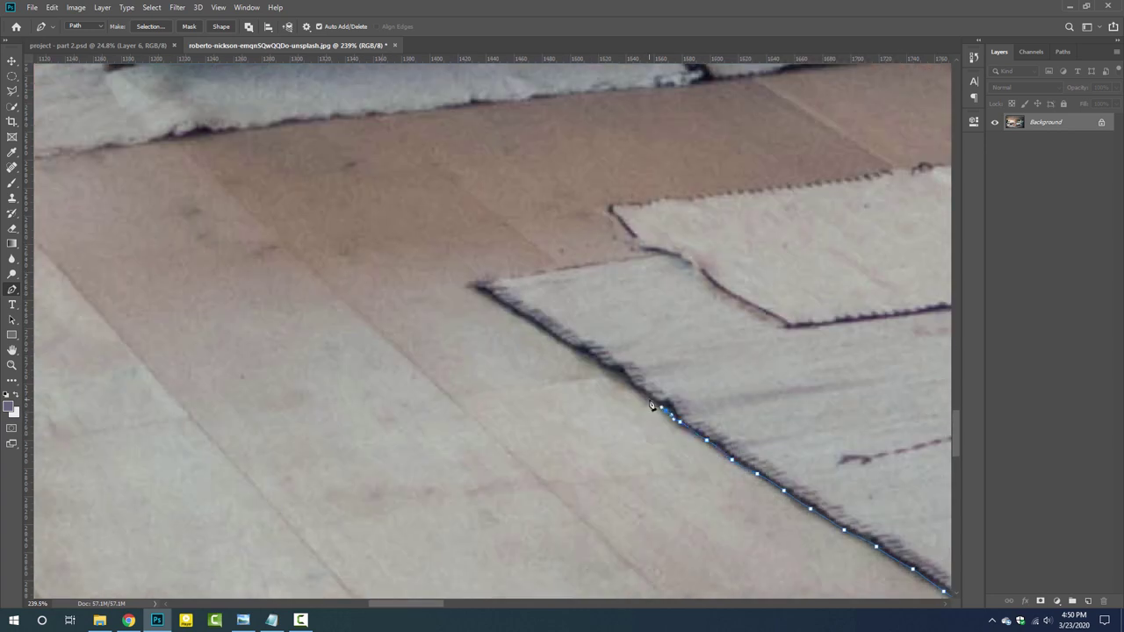
{"action": "left_click_drag", "start_coordinate": [607, 370], "coordinate": [748, 468]}
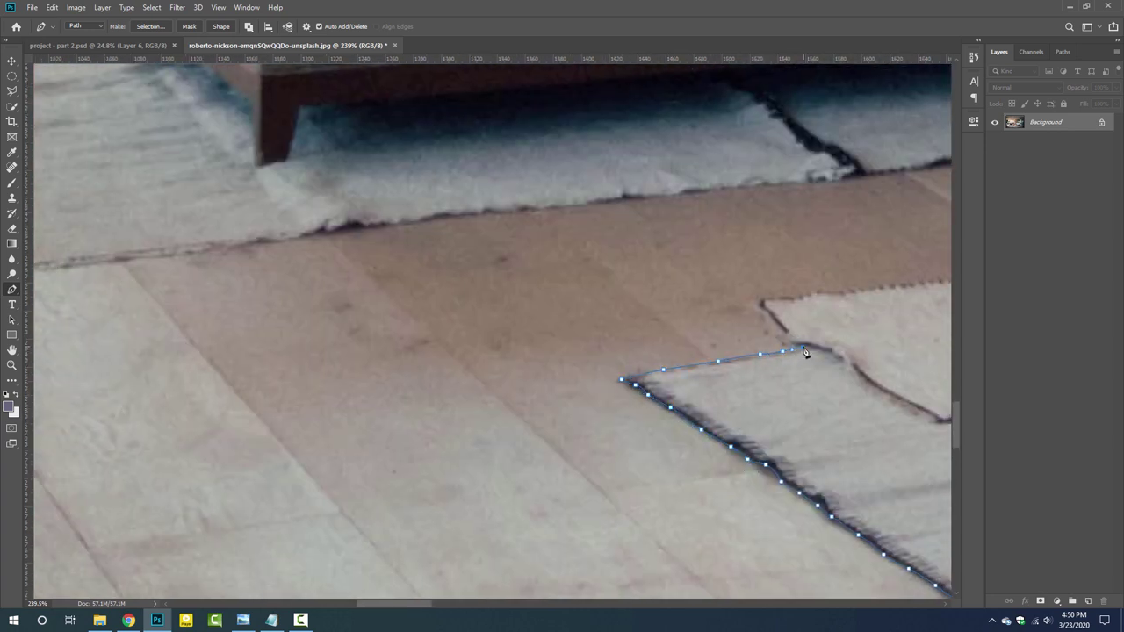
{"action": "left_click_drag", "start_coordinate": [805, 351], "coordinate": [642, 468]}
{"action": "scroll", "coordinate": [634, 454], "scroll_direction": "up", "scroll_amount": 1}
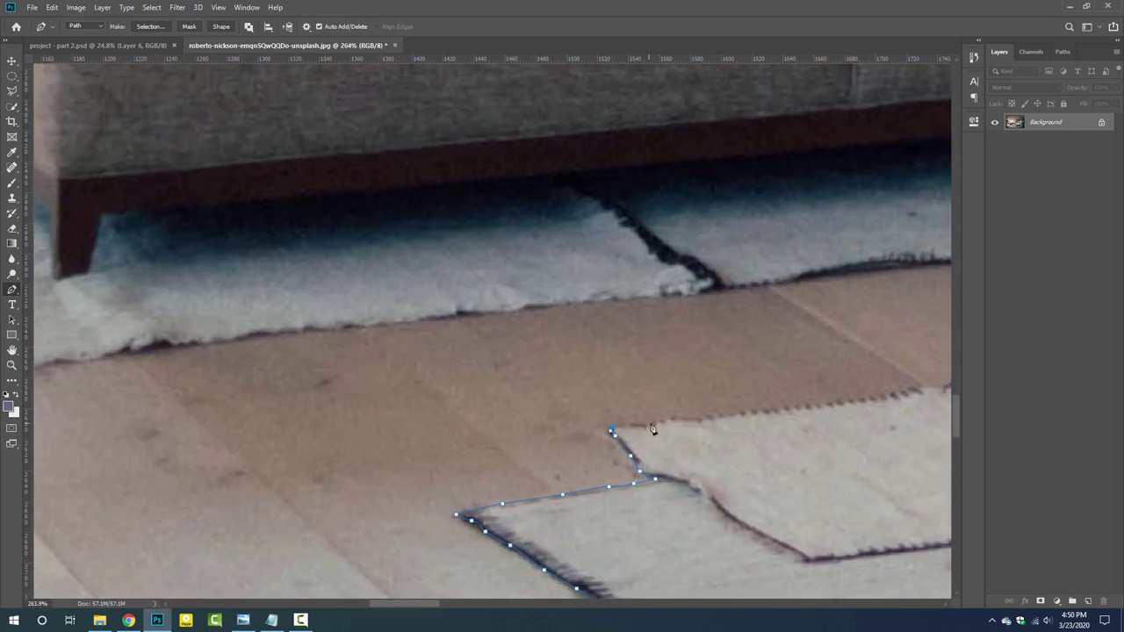
{"action": "left_click_drag", "start_coordinate": [735, 416], "coordinate": [540, 442]}
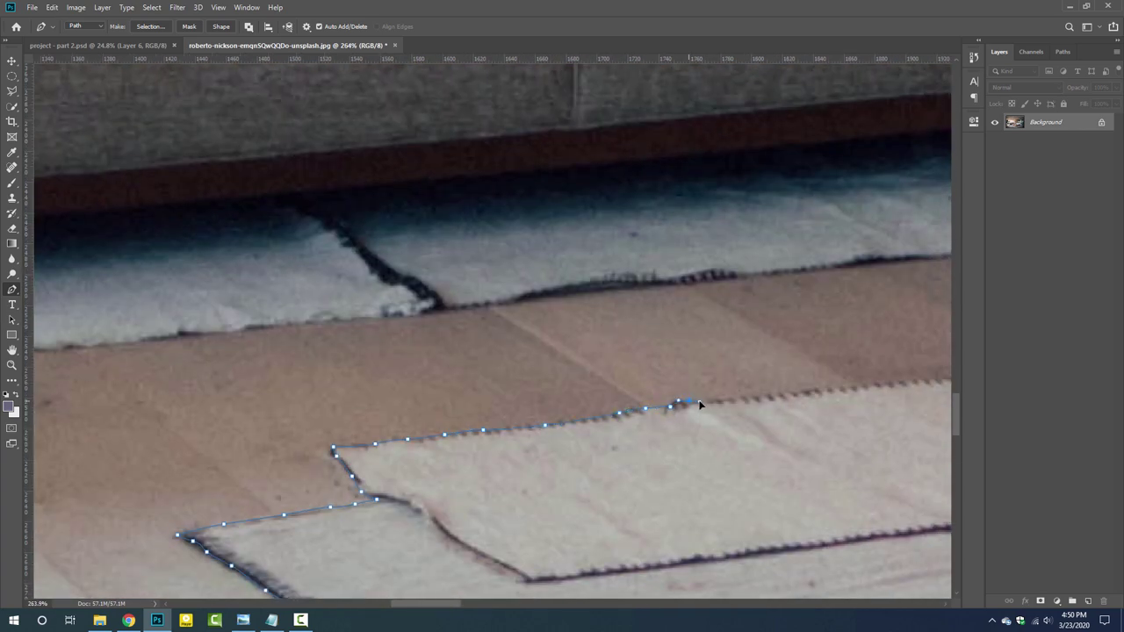
{"action": "left_click_drag", "start_coordinate": [700, 404], "coordinate": [460, 460]}
{"action": "mouse_move", "coordinate": [699, 427]}
{"action": "left_mouse_down"}
{"action": "mouse_move", "coordinate": [502, 427]}
{"action": "mouse_move", "coordinate": [463, 481]}
{"action": "left_mouse_up"}
- Trace the Pen path along the bed's top edge and over the pillow
{"action": "scroll", "coordinate": [588, 467], "scroll_direction": "down", "scroll_amount": 2}
{"action": "left_click", "coordinate": [589, 463]}
{"action": "left_click_drag", "start_coordinate": [590, 461], "coordinate": [340, 470]}
{"action": "left_click", "coordinate": [412, 474]}
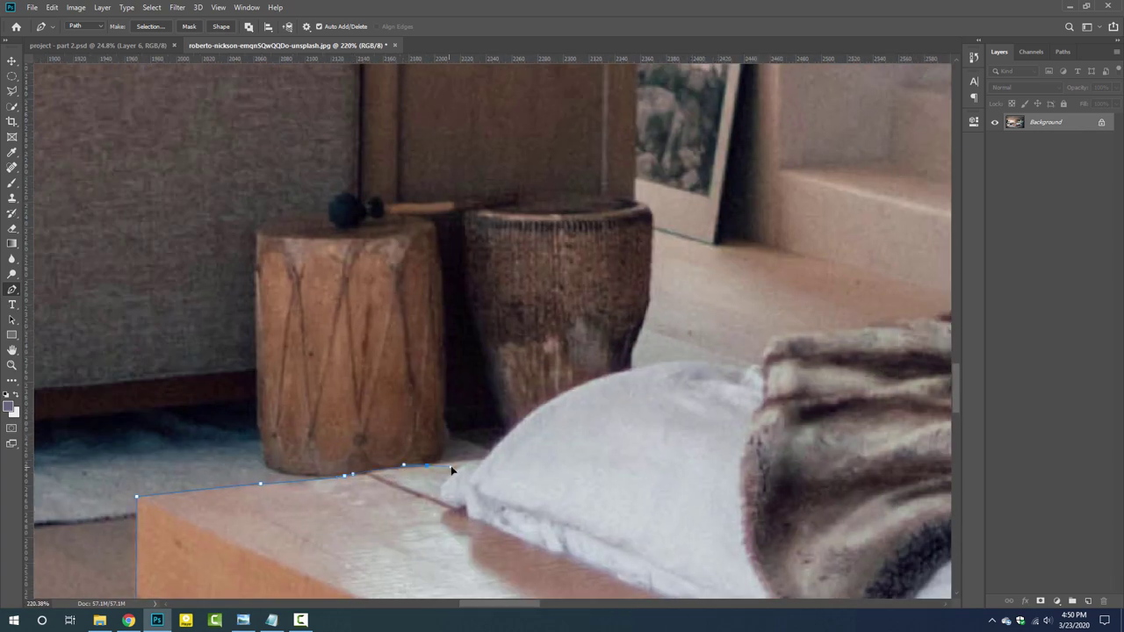
{"action": "left_click", "coordinate": [485, 467]}
{"action": "left_click_drag", "start_coordinate": [421, 448], "coordinate": [459, 433]}
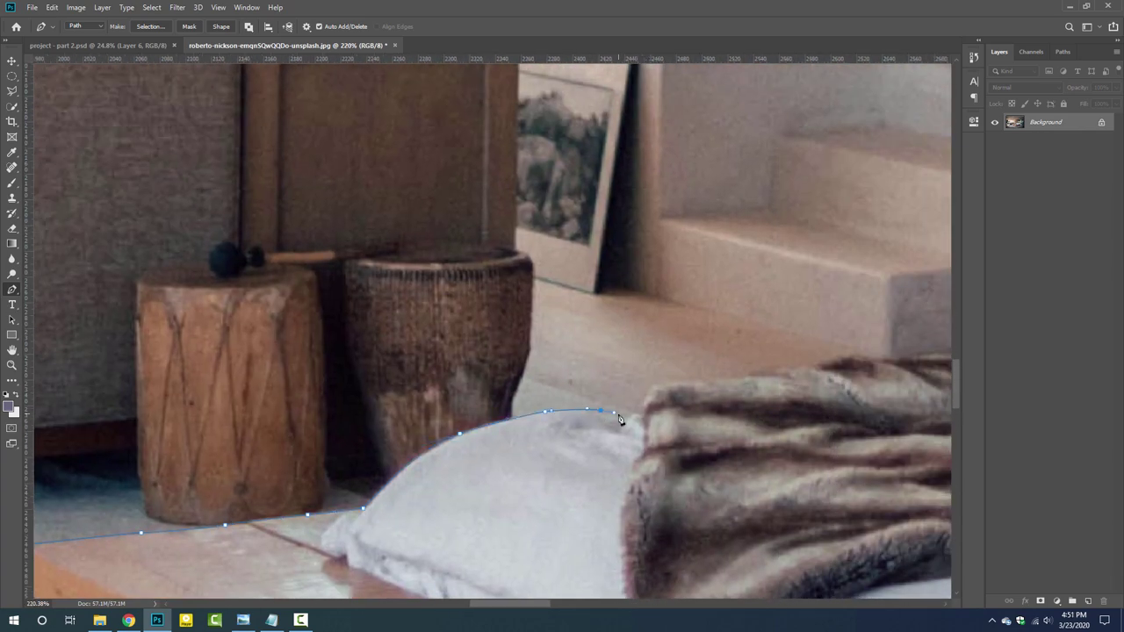
- Continue the path with anchors along the blanket's edge
{"action": "scroll", "coordinate": [402, 470], "scroll_direction": "down", "scroll_amount": 4}
{"action": "scroll", "coordinate": [403, 476], "scroll_direction": "down", "scroll_amount": 5}
{"action": "scroll", "coordinate": [404, 476], "scroll_direction": "up", "scroll_amount": 5}
{"action": "scroll", "coordinate": [457, 481], "scroll_direction": "up", "scroll_amount": 3}
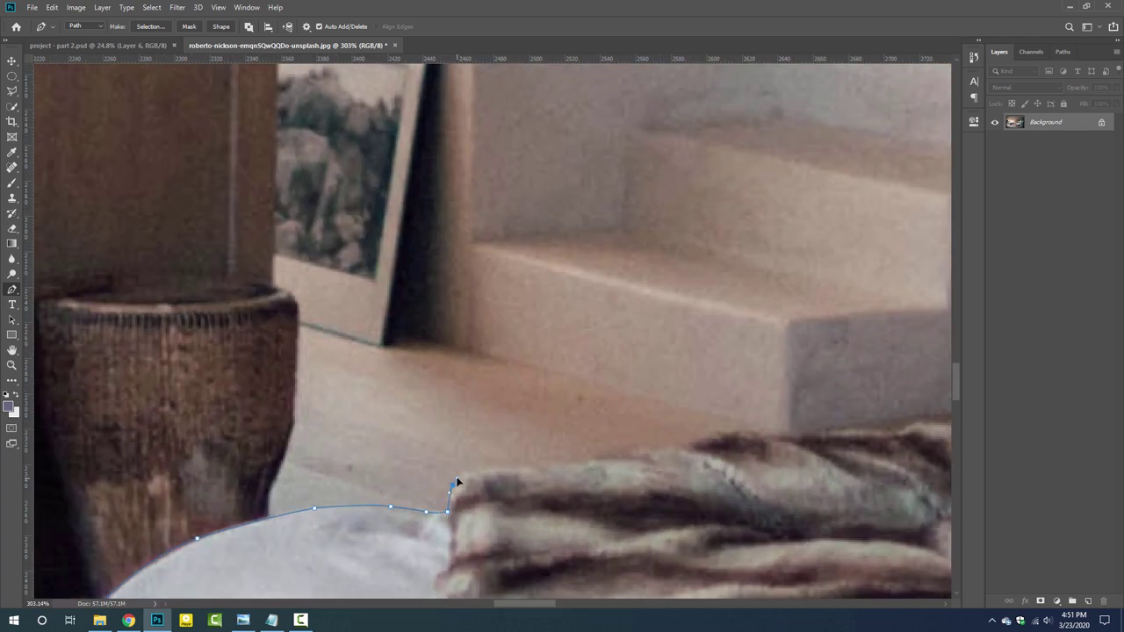
{"action": "left_click_drag", "start_coordinate": [667, 446], "coordinate": [377, 450]}
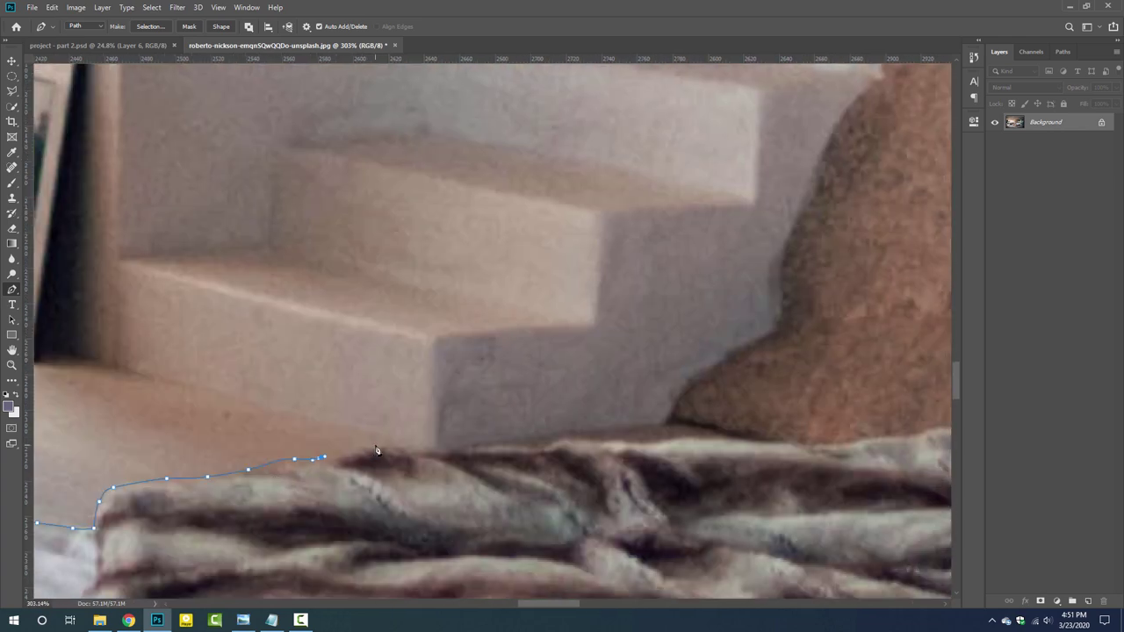
{"action": "left_click", "coordinate": [511, 444]}
{"action": "left_click_drag", "start_coordinate": [512, 443], "coordinate": [206, 456]}
{"action": "left_click", "coordinate": [513, 443]}
{"action": "left_click_drag", "start_coordinate": [513, 443], "coordinate": [251, 449]}
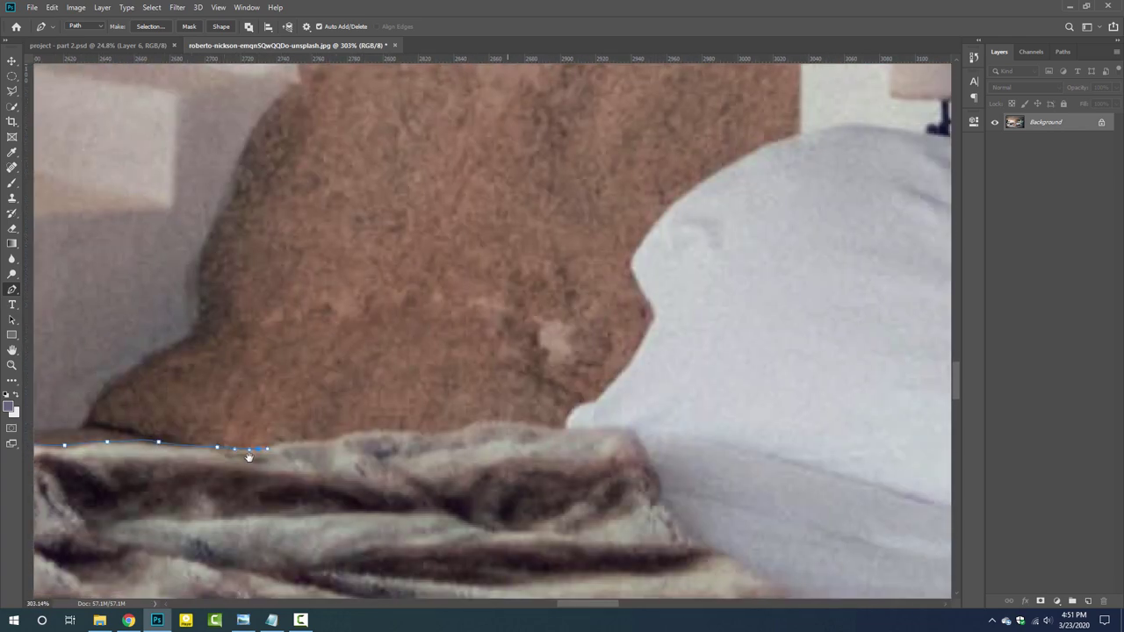
{"action": "left_click", "coordinate": [360, 430]}
{"action": "left_click", "coordinate": [406, 436]}
{"action": "left_click_drag", "start_coordinate": [407, 435], "coordinate": [275, 433]}
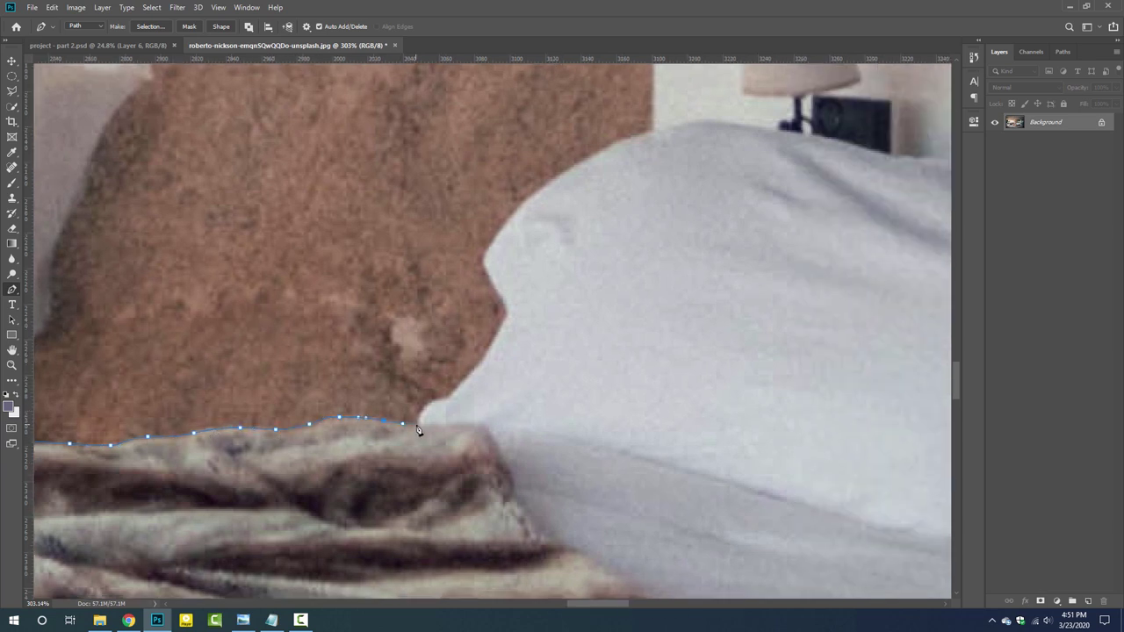
- Trace the path where the blanket meets the pillow and around the pillow's outline
{"action": "left_click_drag", "start_coordinate": [451, 401], "coordinate": [364, 472]}
{"action": "left_click", "coordinate": [378, 446]}
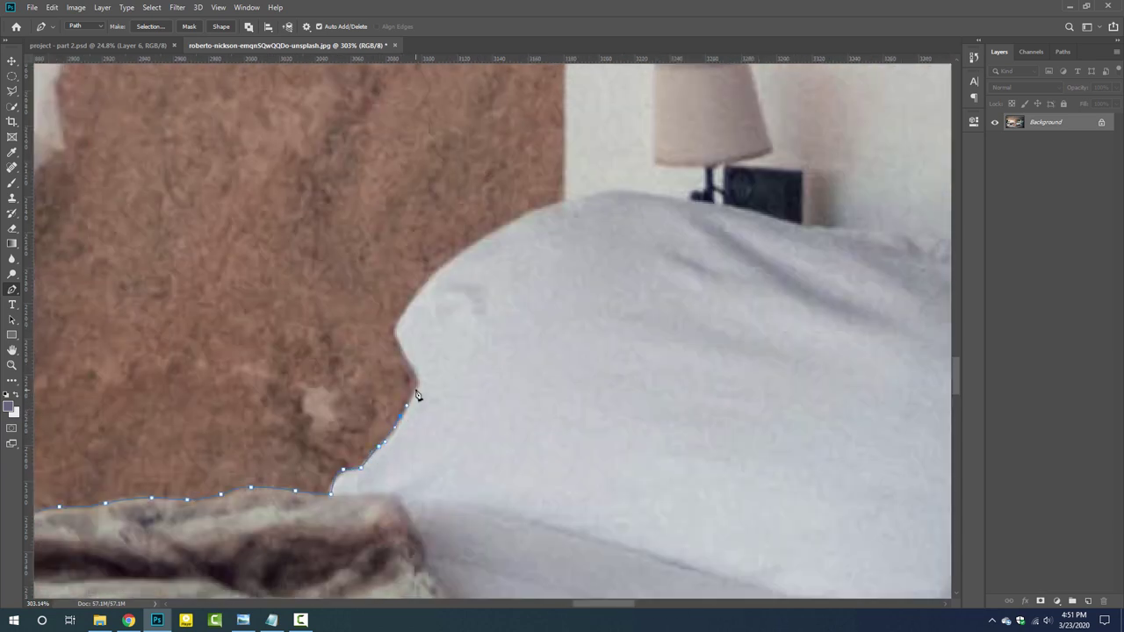
{"action": "mouse_move", "coordinate": [406, 359]}
{"action": "left_mouse_down"}
{"action": "mouse_move", "coordinate": [466, 419]}
{"action": "mouse_move", "coordinate": [289, 533]}
{"action": "left_mouse_up"}
{"action": "left_click", "coordinate": [457, 406]}
{"action": "left_click", "coordinate": [334, 452]}
{"action": "left_click", "coordinate": [360, 439]}
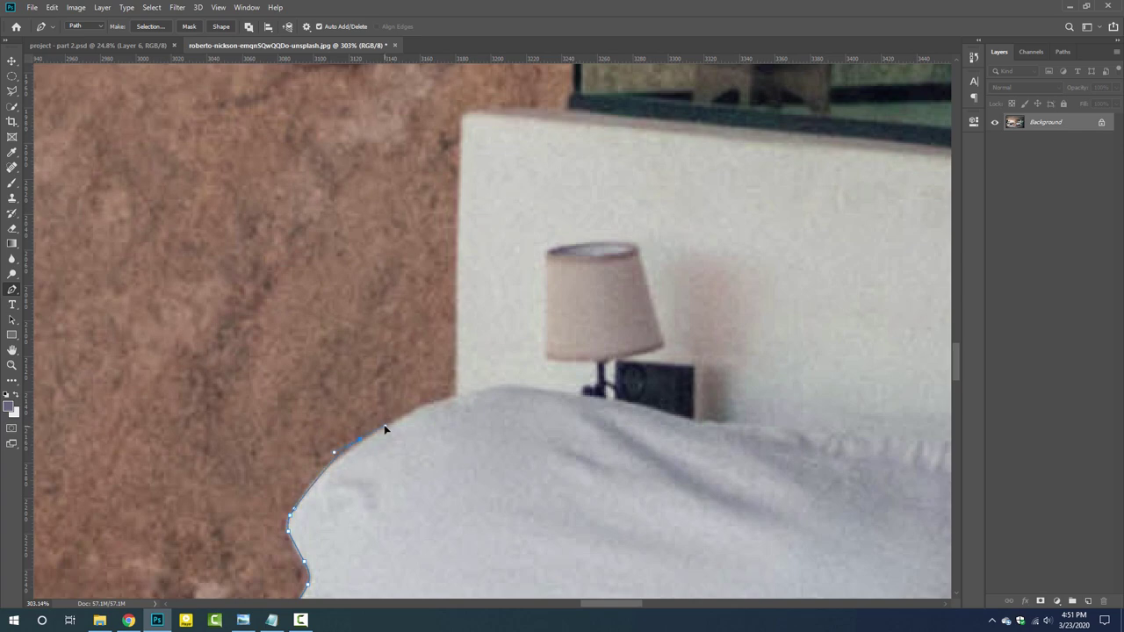
{"action": "scroll", "coordinate": [451, 400], "scroll_direction": "down", "scroll_amount": 5}
{"action": "scroll", "coordinate": [480, 517], "scroll_direction": "up", "scroll_amount": 6}
- Outline the first lamp from its base around the shade with a curved top
{"action": "left_click", "coordinate": [542, 504]}
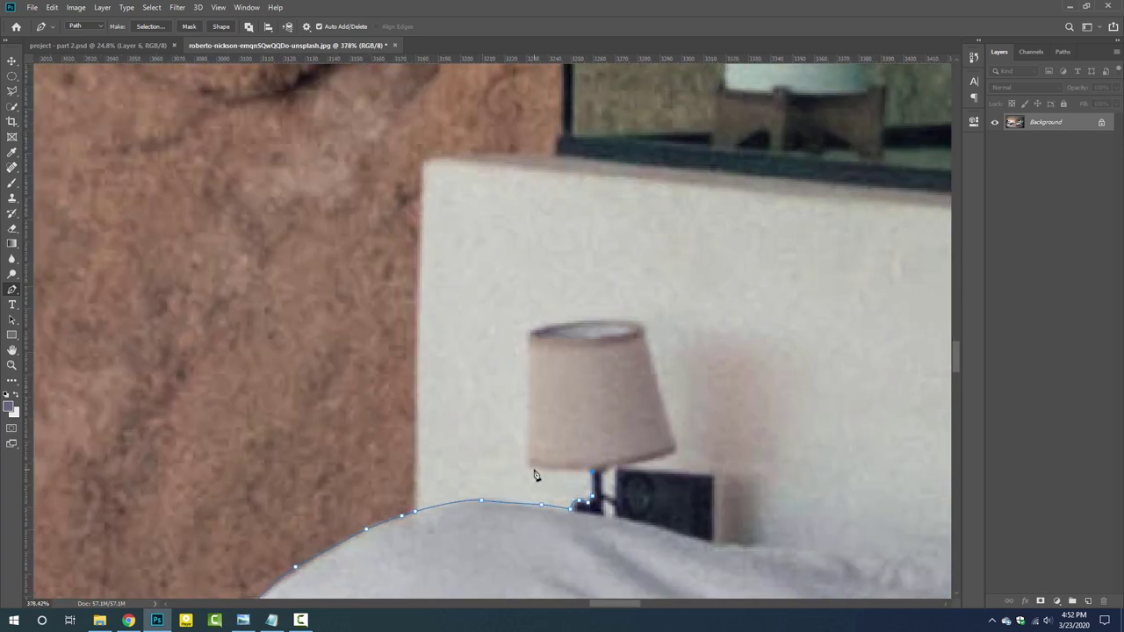
{"action": "left_click", "coordinate": [528, 466]}
{"action": "left_click", "coordinate": [528, 336]}
{"action": "left_click_drag", "start_coordinate": [642, 327], "coordinate": [701, 342]}
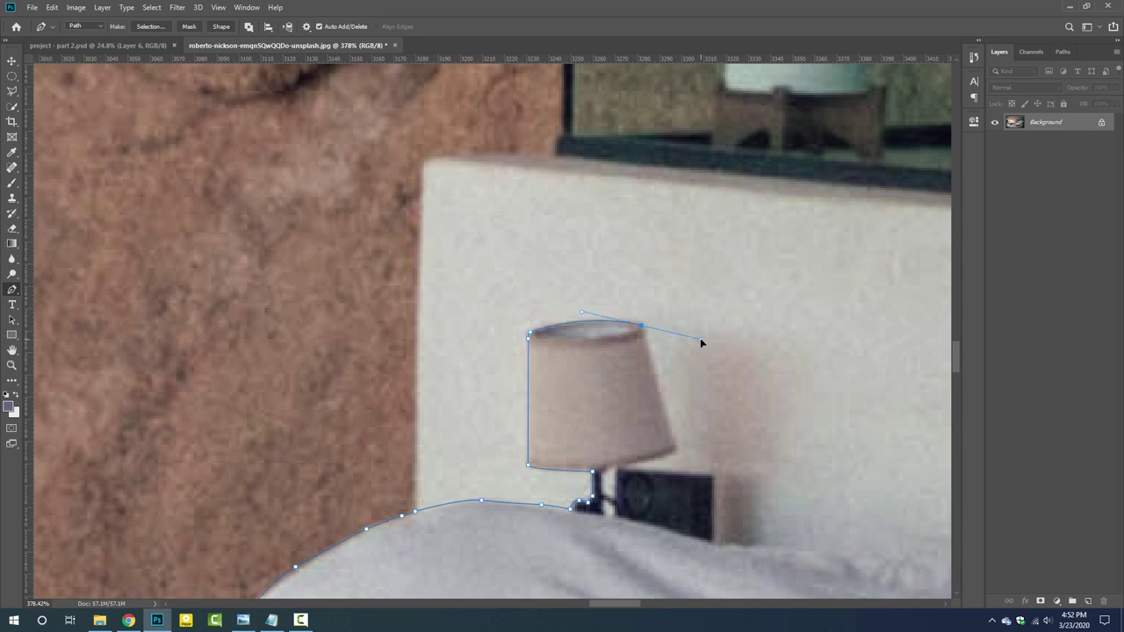
{"action": "left_click", "coordinate": [653, 373]}
{"action": "left_click", "coordinate": [675, 446]}
{"action": "scroll", "coordinate": [603, 488], "scroll_direction": "down", "scroll_amount": 5}
{"action": "scroll", "coordinate": [474, 367], "scroll_direction": "up", "scroll_amount": 6}
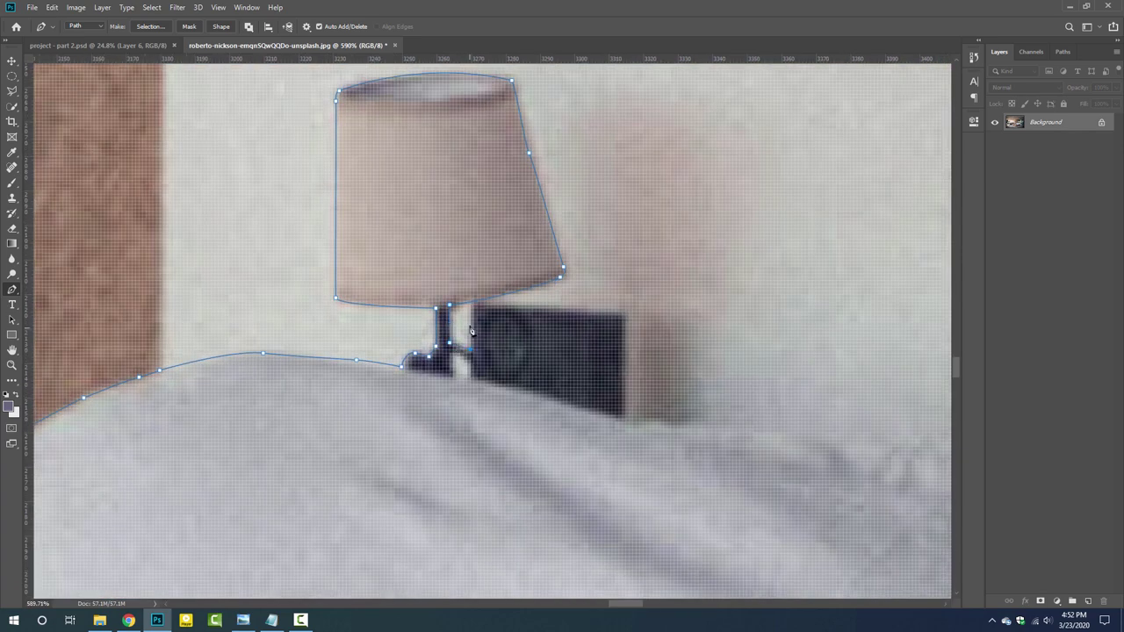
- Add path anchors at the dark box's corners and along the bed's top edge
{"action": "left_click", "coordinate": [626, 321]}
{"action": "left_click", "coordinate": [624, 413]}
{"action": "scroll", "coordinate": [624, 413], "scroll_direction": "down", "scroll_amount": 2}
{"action": "scroll", "coordinate": [439, 395], "scroll_direction": "right", "scroll_amount": 5}
{"action": "left_click", "coordinate": [255, 369]}
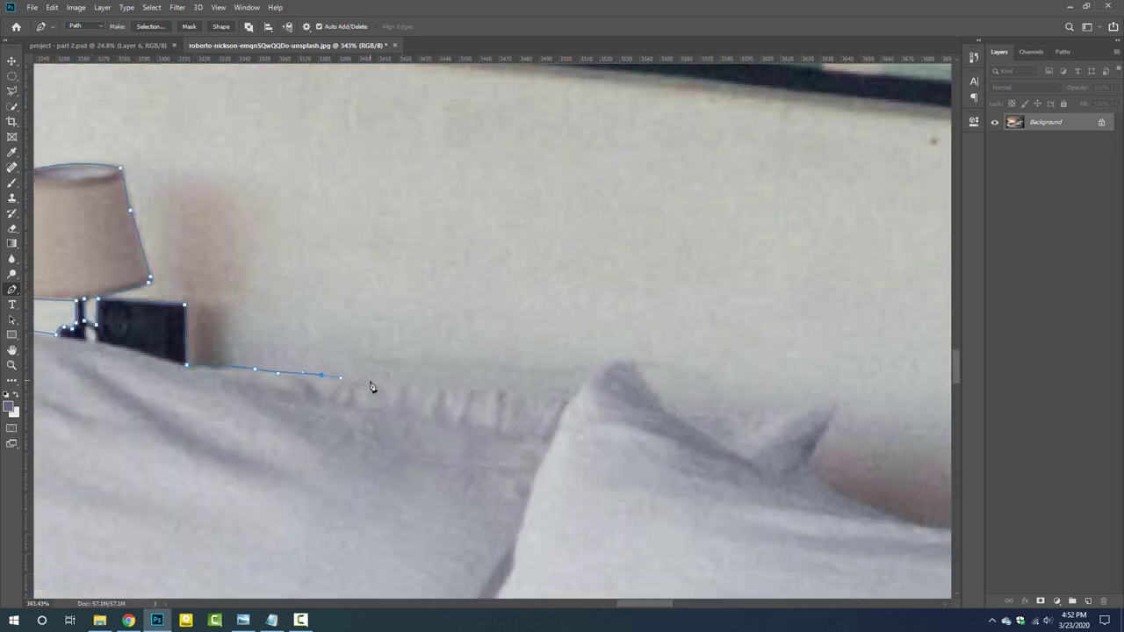
{"action": "left_click", "coordinate": [509, 392]}
{"action": "left_click", "coordinate": [630, 360]}
{"action": "scroll", "coordinate": [527, 369], "scroll_direction": "right", "scroll_amount": 5}
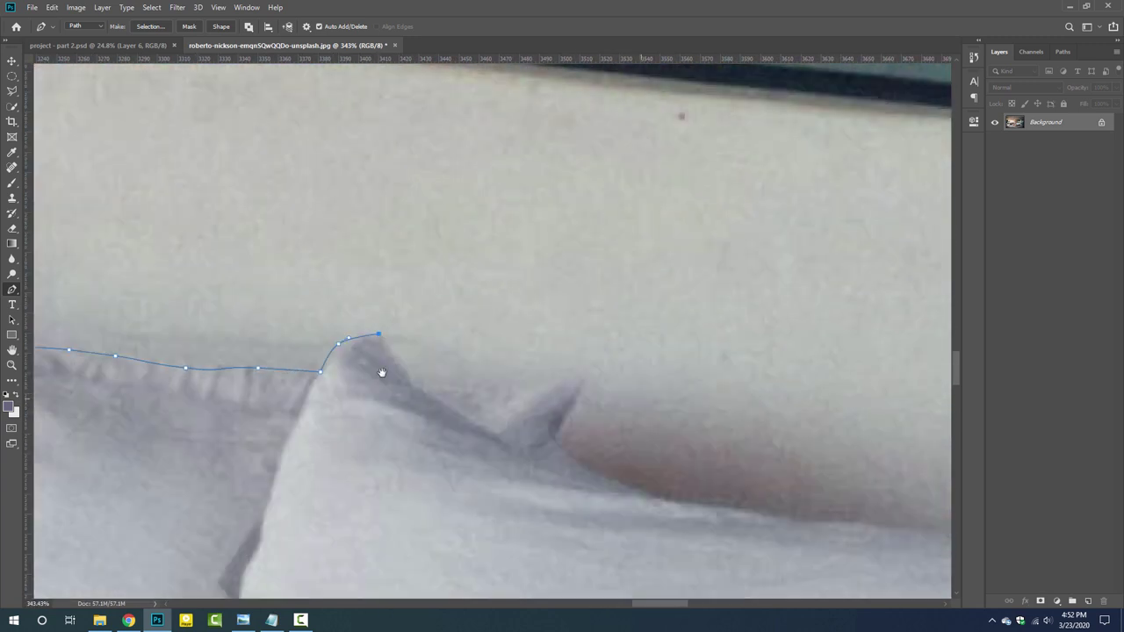
- Trace the path over the pillow's peak and down the bed's edge
{"action": "left_click", "coordinate": [396, 375]}
{"action": "left_click", "coordinate": [432, 383]}
{"action": "left_click", "coordinate": [500, 380]}
{"action": "left_click", "coordinate": [578, 380]}
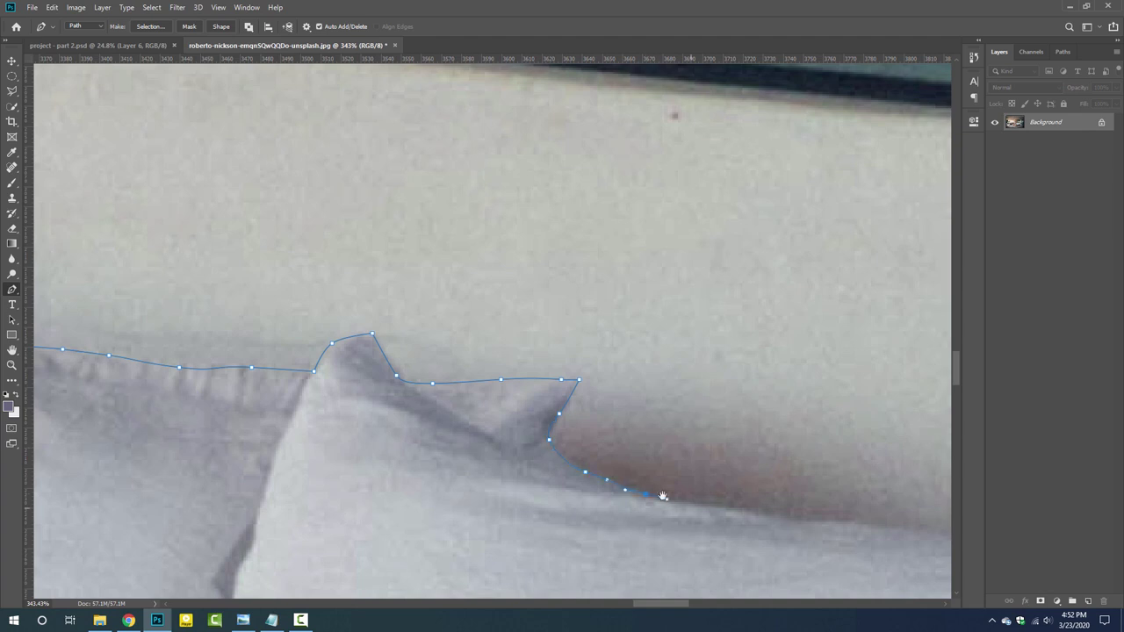
{"action": "left_click_drag", "start_coordinate": [662, 497], "coordinate": [521, 427]}
{"action": "left_click", "coordinate": [429, 395]}
{"action": "left_click", "coordinate": [550, 420]}
{"action": "left_click", "coordinate": [614, 453]}
{"action": "left_click", "coordinate": [634, 472]}
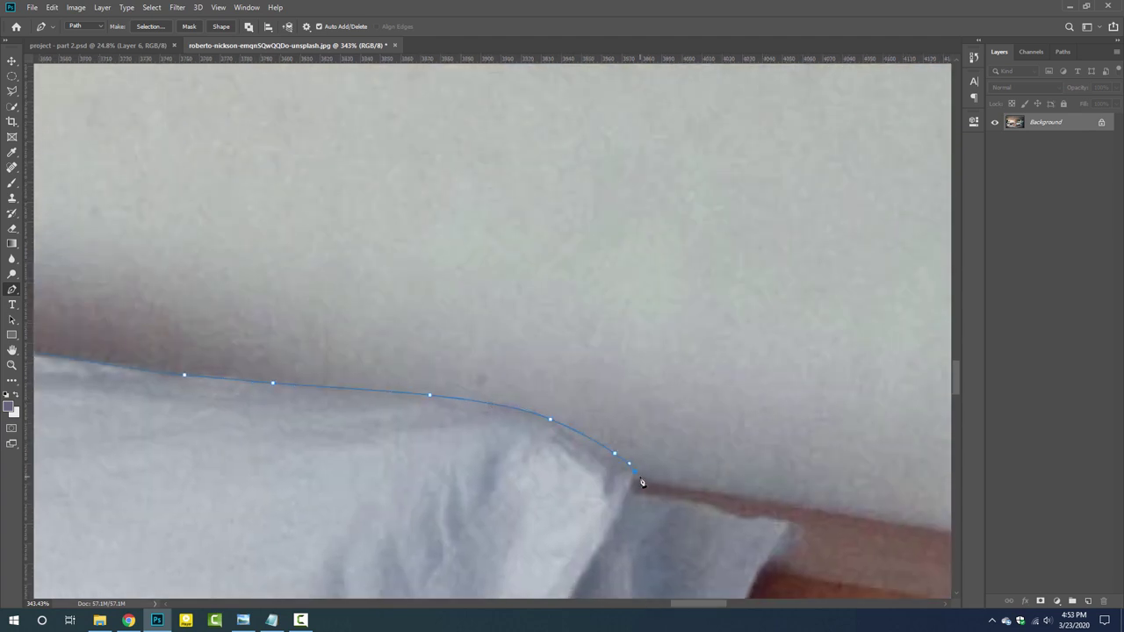
{"action": "scroll", "coordinate": [642, 482], "scroll_direction": "down", "scroll_amount": 3}
{"action": "scroll", "coordinate": [579, 447], "scroll_direction": "up", "scroll_amount": 4}
{"action": "scroll", "coordinate": [580, 447], "scroll_direction": "right", "scroll_amount": 5}
- Follow the path where the wall meets the shelf and along its back edge
{"action": "left_click", "coordinate": [350, 405]}
{"action": "left_click", "coordinate": [395, 412]}
{"action": "left_click", "coordinate": [474, 425]}
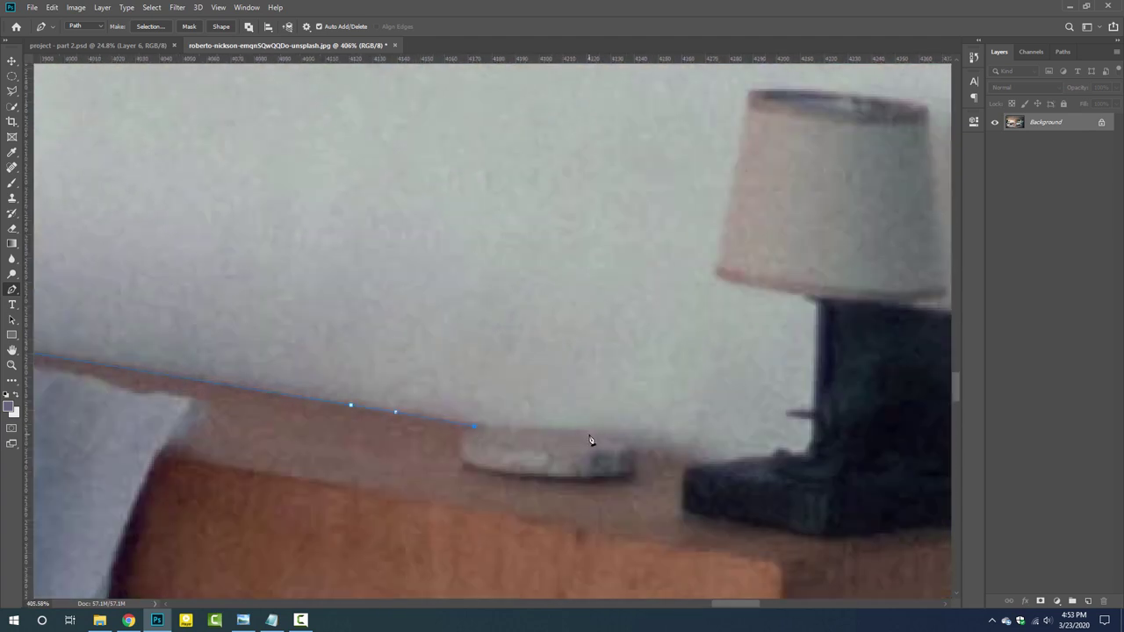
{"action": "left_click", "coordinate": [596, 436]}
{"action": "left_click", "coordinate": [634, 449]}
- Outline the second lamp's base and shade, curving across the shade's top
{"action": "left_click_drag", "start_coordinate": [705, 468], "coordinate": [435, 458]}
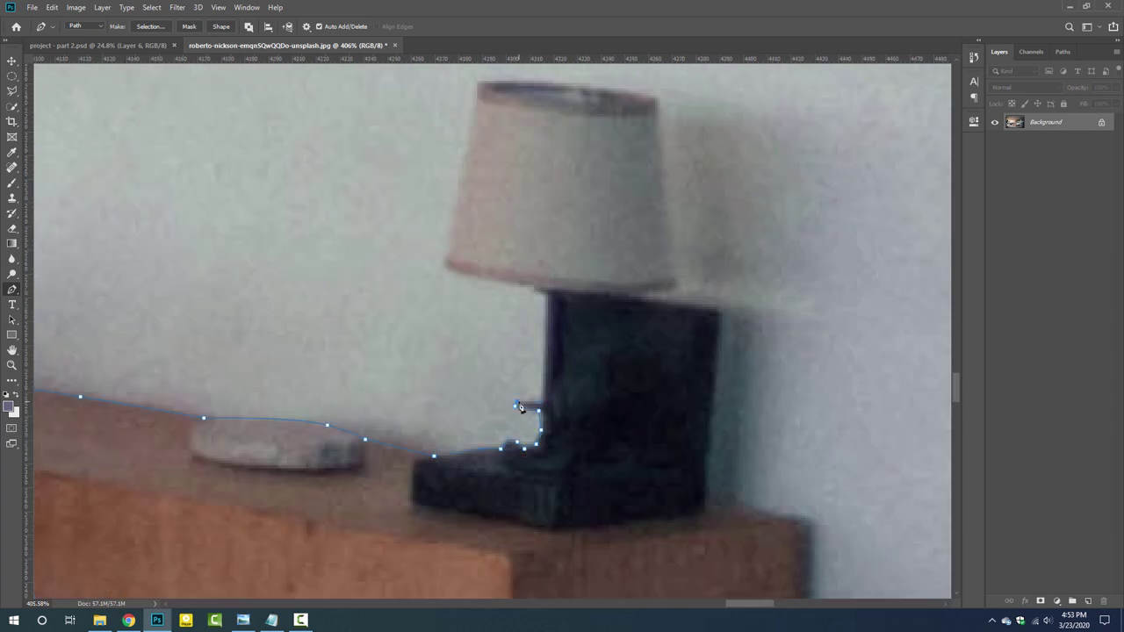
{"action": "left_click", "coordinate": [546, 294]}
{"action": "left_click", "coordinate": [535, 283]}
{"action": "left_click_drag", "start_coordinate": [445, 265], "coordinate": [594, 397]}
{"action": "left_click", "coordinate": [594, 397]}
{"action": "left_click", "coordinate": [601, 364]}
{"action": "left_click", "coordinate": [627, 219]}
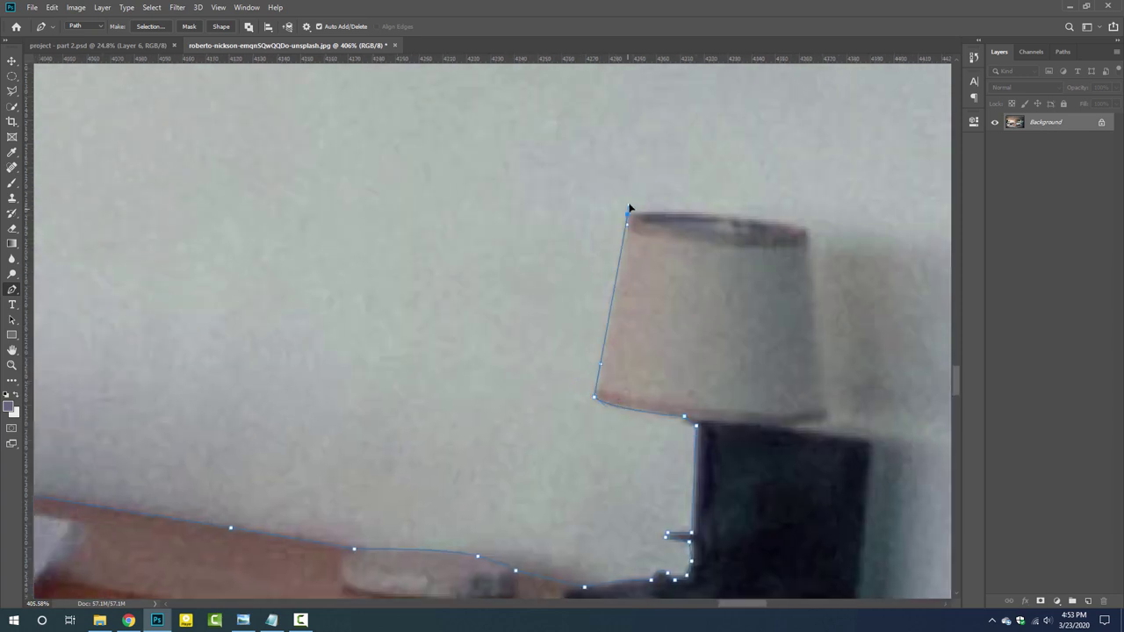
{"action": "left_click_drag", "start_coordinate": [808, 229], "coordinate": [825, 252]}
- Trace the path from the lamp base down along the cabinet edge
{"action": "left_click_drag", "start_coordinate": [789, 428], "coordinate": [539, 342]}
{"action": "left_click", "coordinate": [528, 532]}
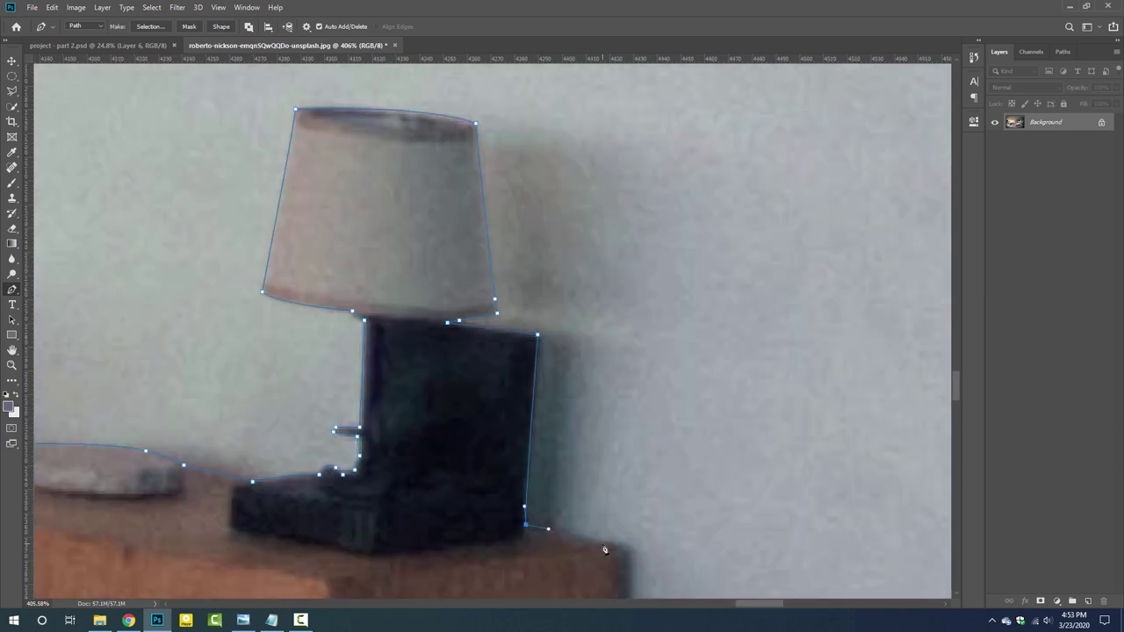
{"action": "left_click_drag", "start_coordinate": [605, 551], "coordinate": [501, 319]}
{"action": "left_click", "coordinate": [502, 319]}
{"action": "left_click", "coordinate": [503, 380]}
{"action": "scroll", "coordinate": [550, 344], "scroll_direction": "down", "scroll_amount": 3}
{"action": "scroll", "coordinate": [550, 344], "scroll_direction": "up", "scroll_amount": 3}
{"action": "scroll", "coordinate": [549, 344], "scroll_direction": "up", "scroll_amount": 1}
{"action": "left_click", "coordinate": [516, 373]}
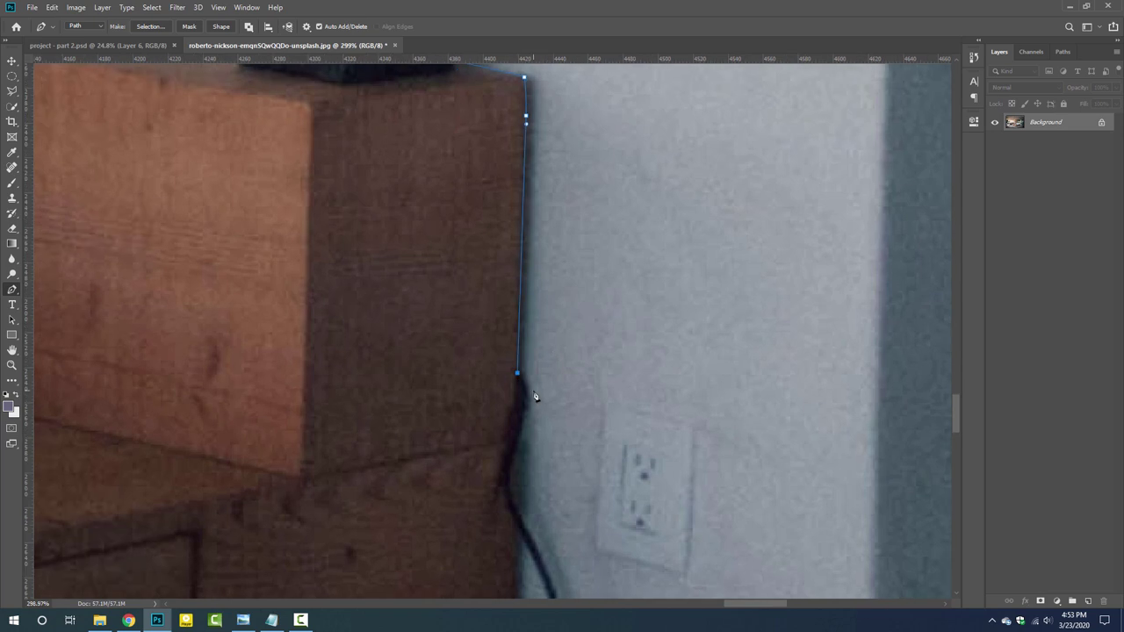
{"action": "left_click_drag", "start_coordinate": [520, 461], "coordinate": [486, 268]}
{"action": "left_click", "coordinate": [484, 318]}
{"action": "left_click", "coordinate": [517, 387]}
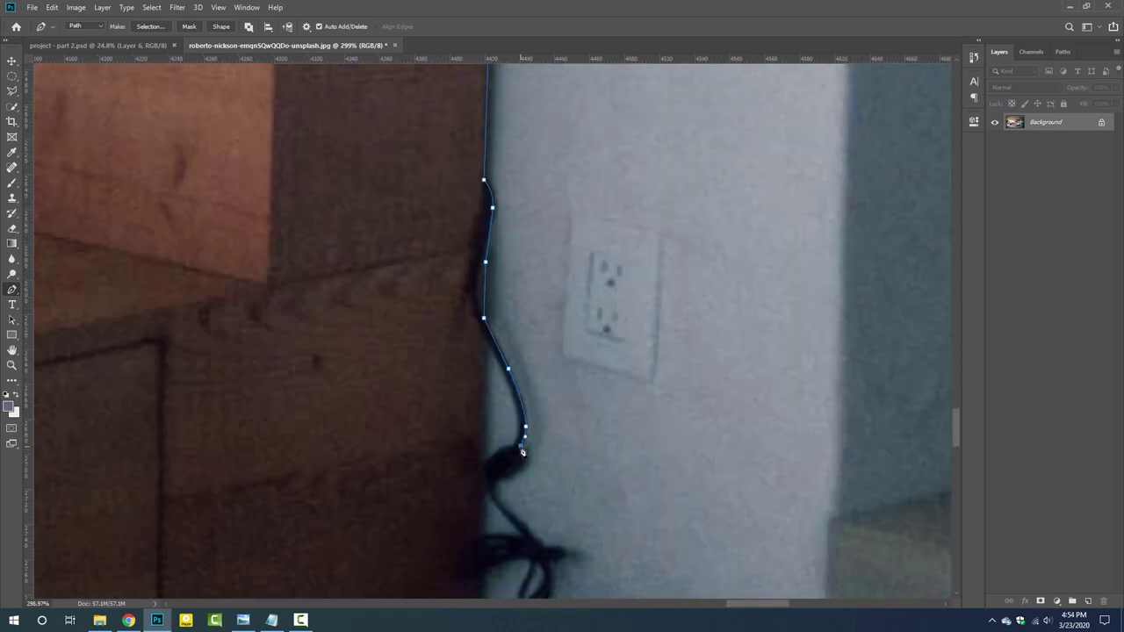
- Curve the path around the cable where it meets the cabinet
{"action": "left_click_drag", "start_coordinate": [522, 451], "coordinate": [442, 279]}
{"action": "left_click", "coordinate": [441, 294]}
{"action": "left_click", "coordinate": [416, 313]}
{"action": "left_click", "coordinate": [427, 337]}
{"action": "left_click", "coordinate": [454, 365]}
{"action": "left_click", "coordinate": [468, 376]}
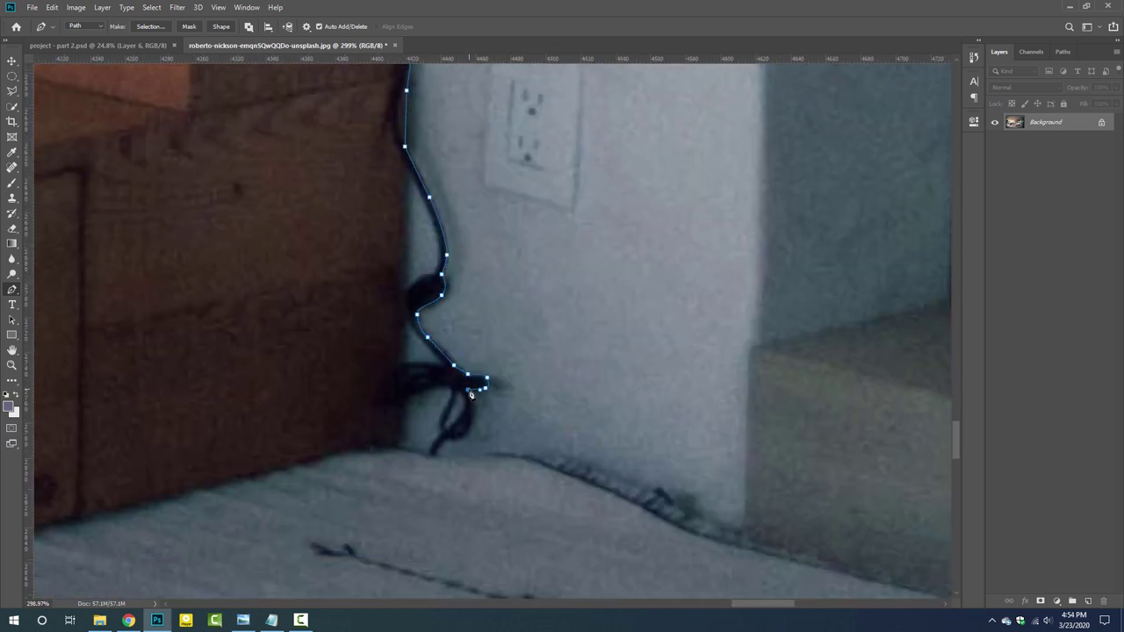
{"action": "mouse_move", "coordinate": [470, 395]}
{"action": "left_mouse_down"}
{"action": "mouse_move", "coordinate": [434, 300]}
{"action": "mouse_move", "coordinate": [417, 349]}
{"action": "left_mouse_up"}
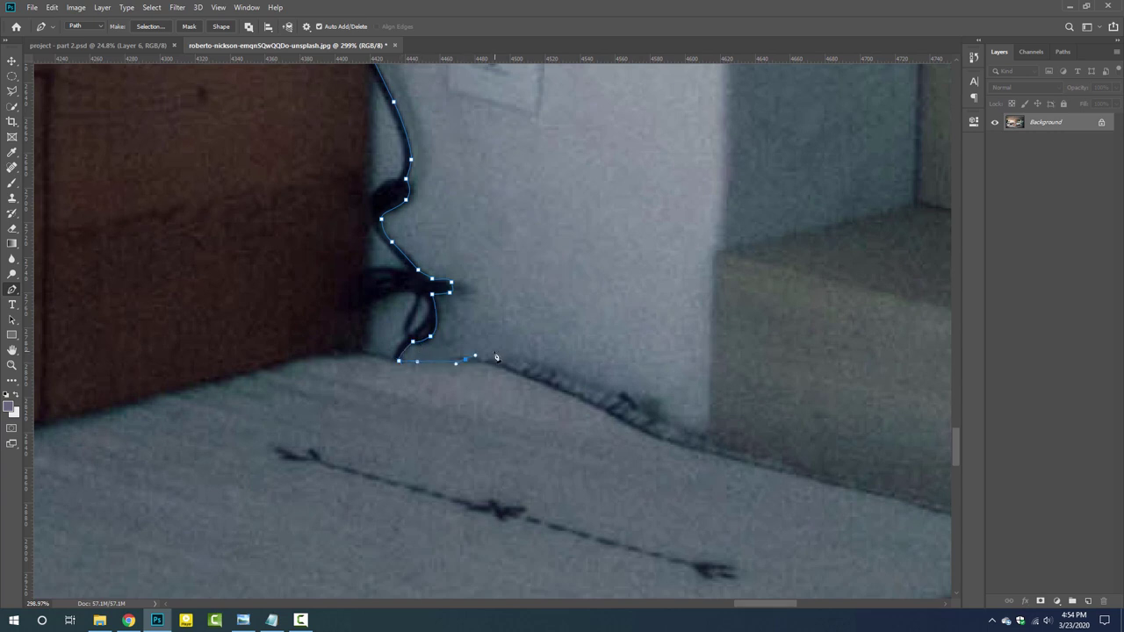
- Extend the path along the cable and rug edge, then close it at the start
{"action": "left_click", "coordinate": [624, 398]}
{"action": "left_click", "coordinate": [653, 418]}
{"action": "left_click", "coordinate": [666, 425]}
{"action": "left_click_drag", "start_coordinate": [666, 425], "coordinate": [341, 275]}
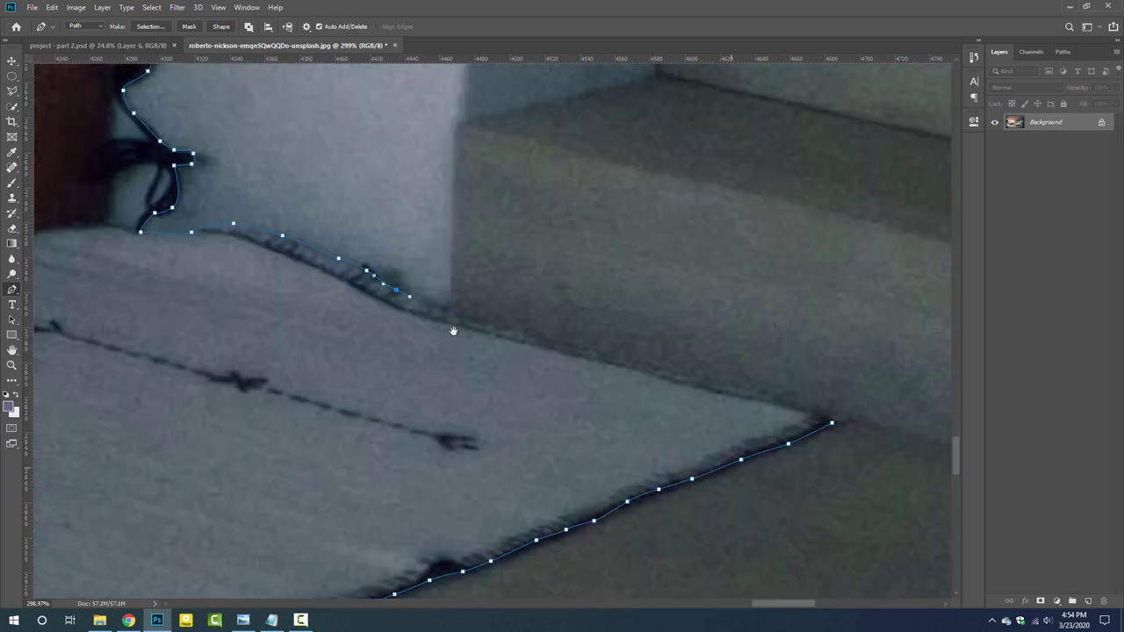
{"action": "left_click", "coordinate": [395, 296]}
{"action": "left_click", "coordinate": [435, 307]}
{"action": "left_click", "coordinate": [762, 400]}
- Turn the path into a selection, mask out the background, save as PSD, and drag it out
{"action": "key", "text": "ctrl+0"}
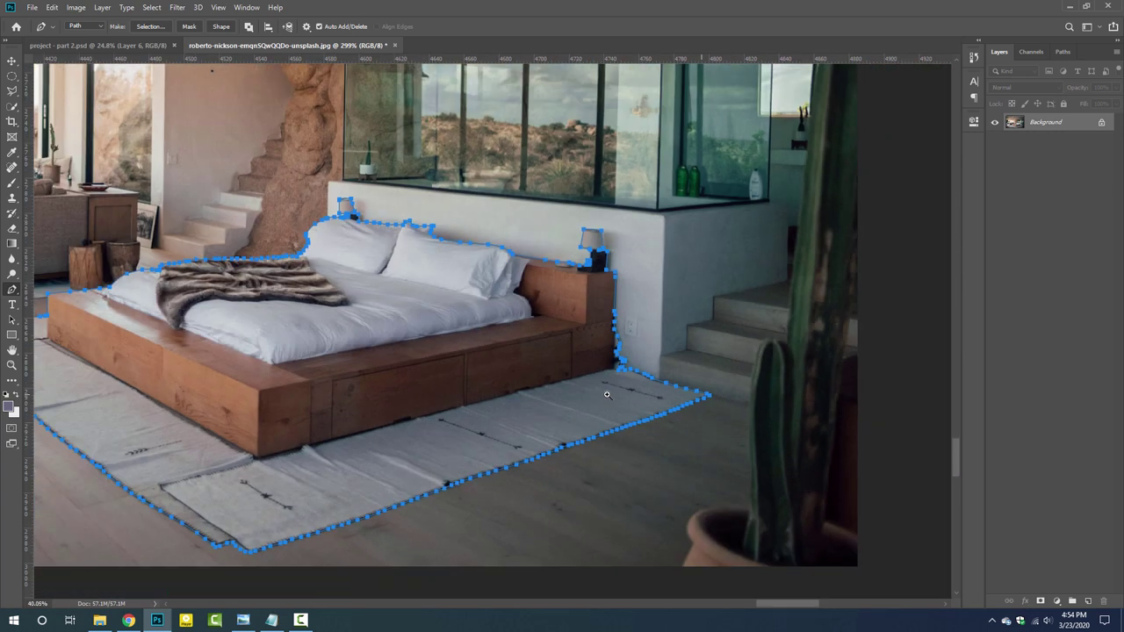
{"action": "left_click", "coordinate": [150, 26]}
{"action": "key", "text": "Return"}
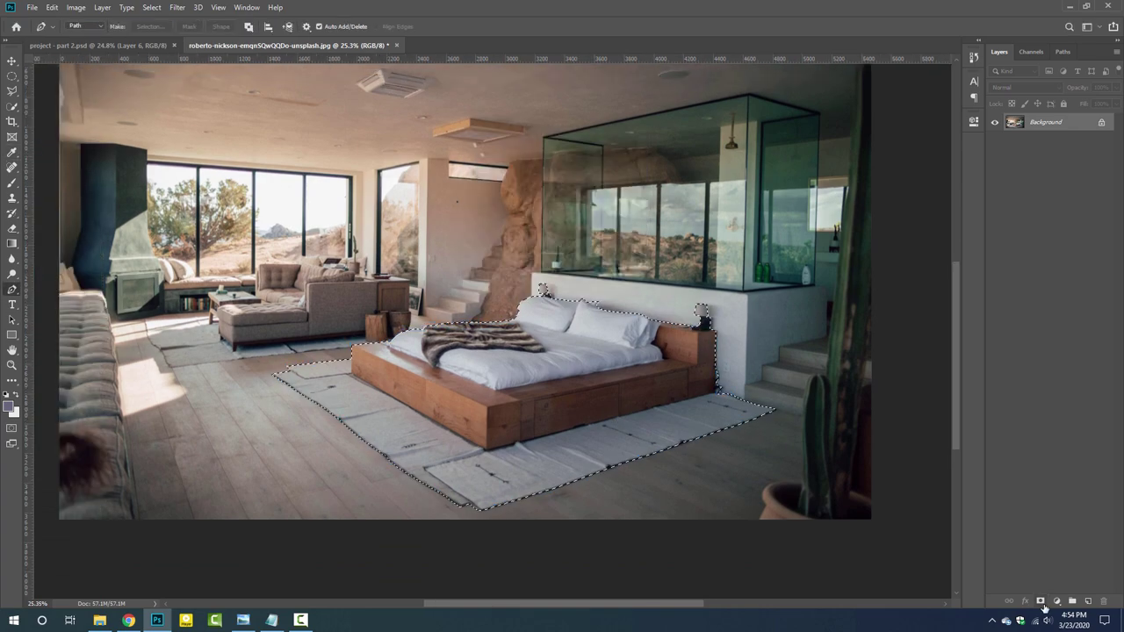
{"action": "left_click", "coordinate": [1041, 601]}
{"action": "key", "text": "ctrl+s"}
{"action": "key", "text": "Return"}
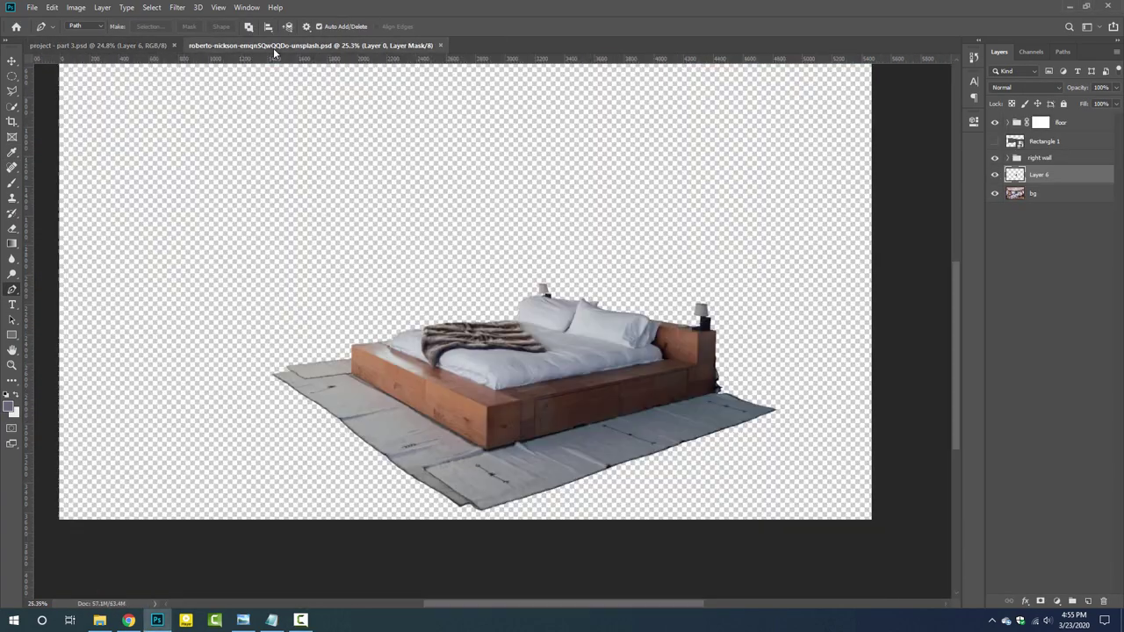
{"action": "mouse_move", "coordinate": [432, 283]}
{"action": "left_mouse_down"}
{"action": "mouse_move", "coordinate": [205, 87]}
{"action": "mouse_move", "coordinate": [622, 415]}
{"action": "left_mouse_up"}
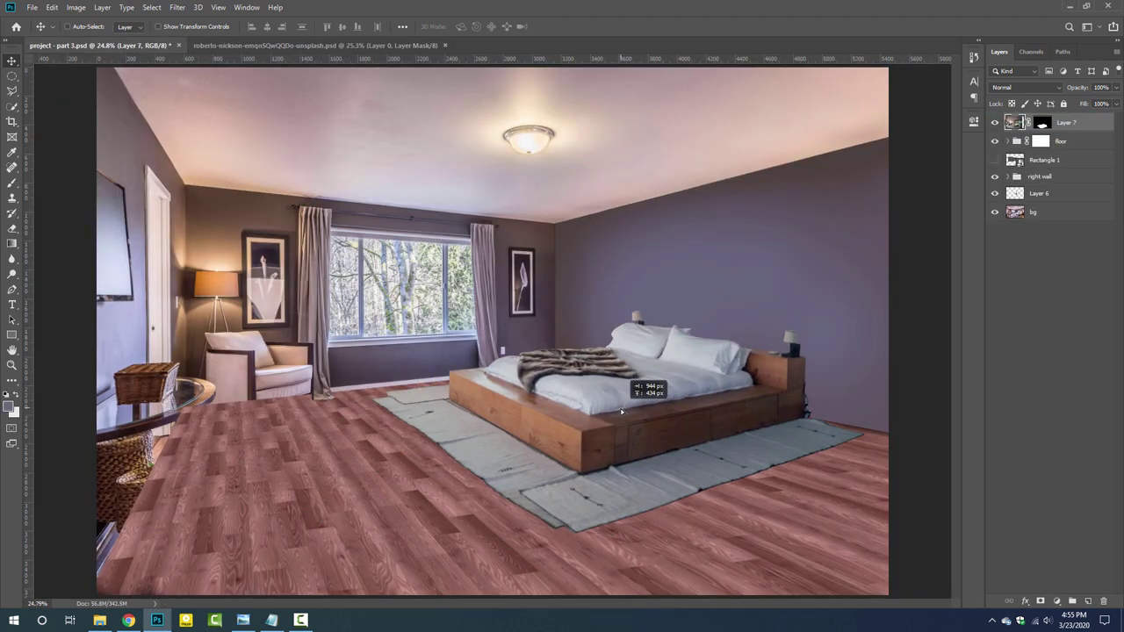
- Drop the bed into the room, then duplicate the cut-out layer in the source and reselect the original
{"action": "key", "text": "ctrl+Tab"}
{"action": "key", "text": "ctrl+j"}
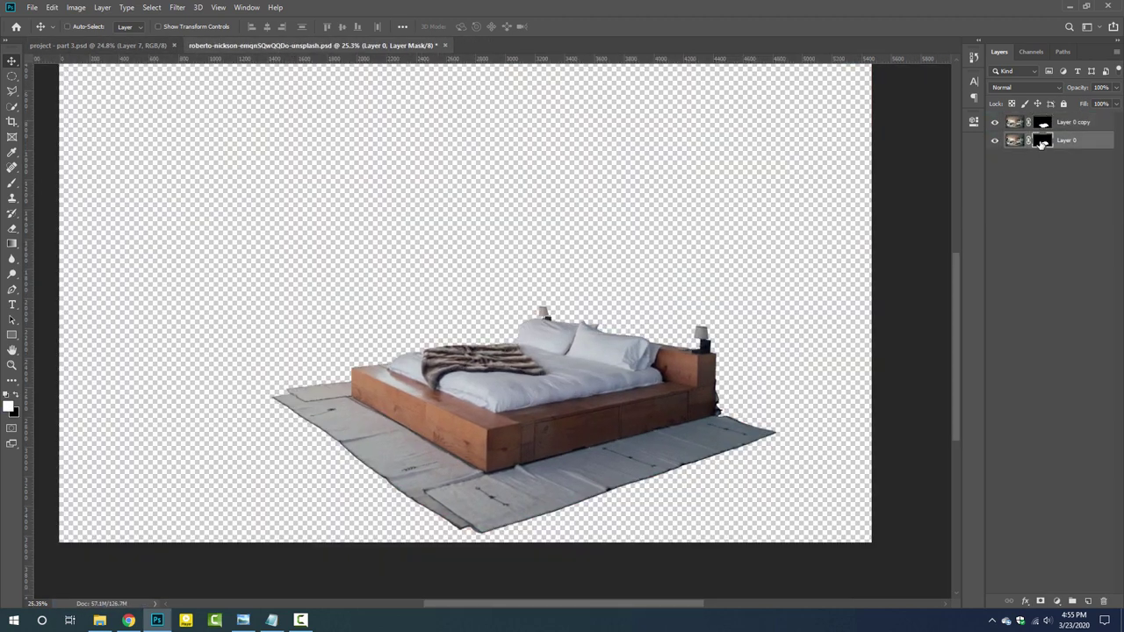
{"action": "right_click", "coordinate": [1043, 141]}
{"action": "left_click", "coordinate": [1042, 163]}
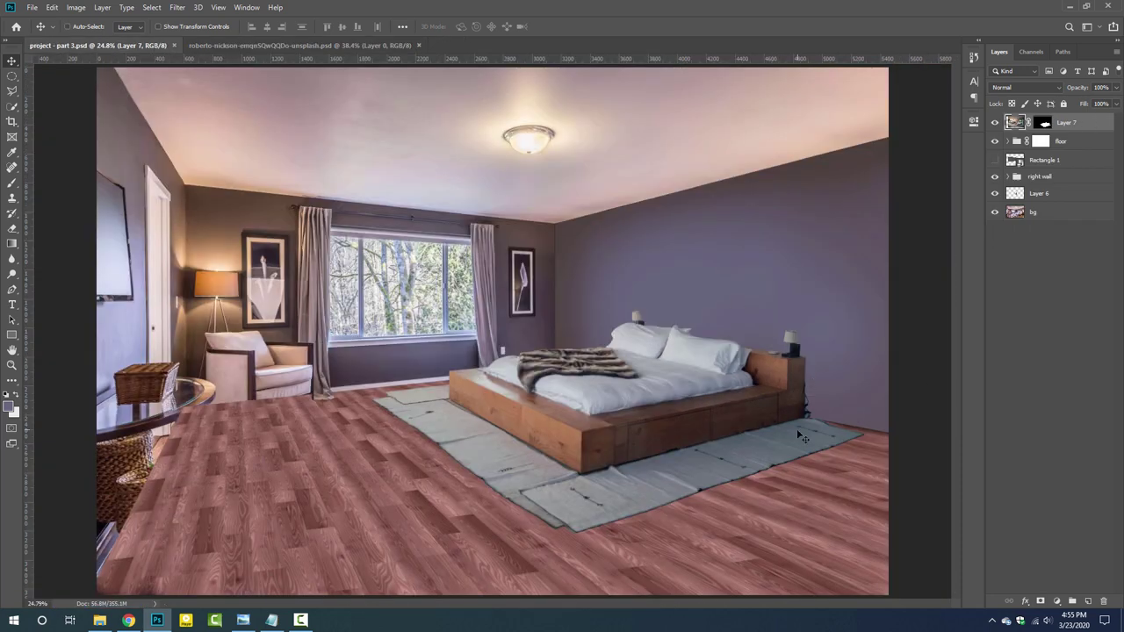
- Free-transform the bed and rug layer, tilting and slightly widening it, then apply
{"action": "key", "text": "ctrl+t"}
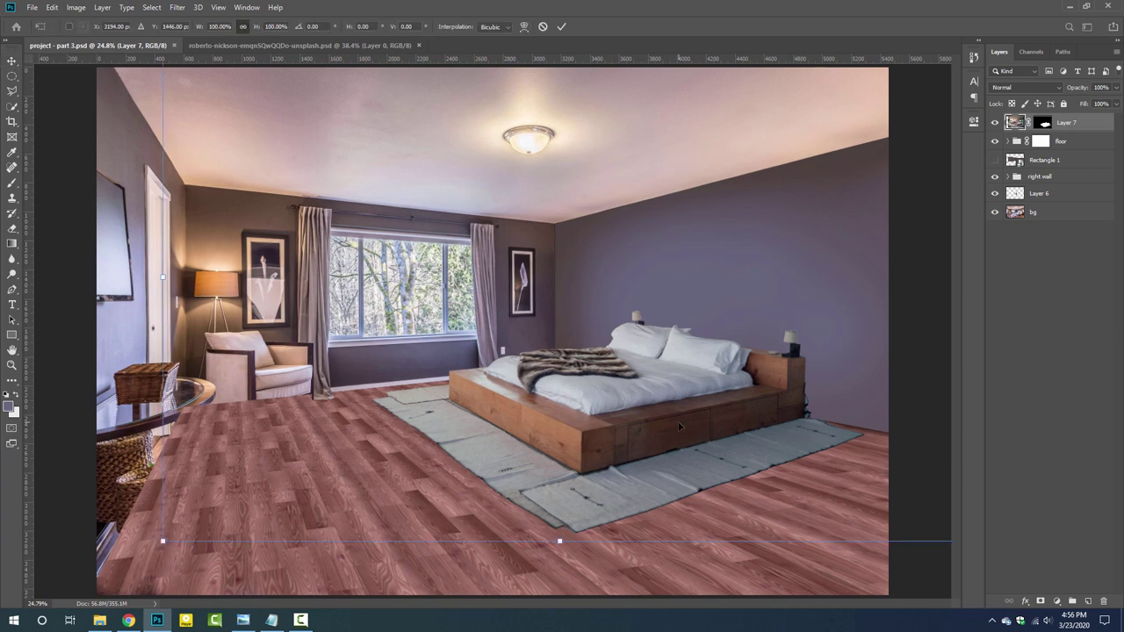
{"action": "right_click", "coordinate": [640, 399]}
{"action": "right_click", "coordinate": [674, 436]}
{"action": "left_click", "coordinate": [687, 443]}
{"action": "scroll", "coordinate": [686, 450], "scroll_direction": "down", "scroll_amount": 2}
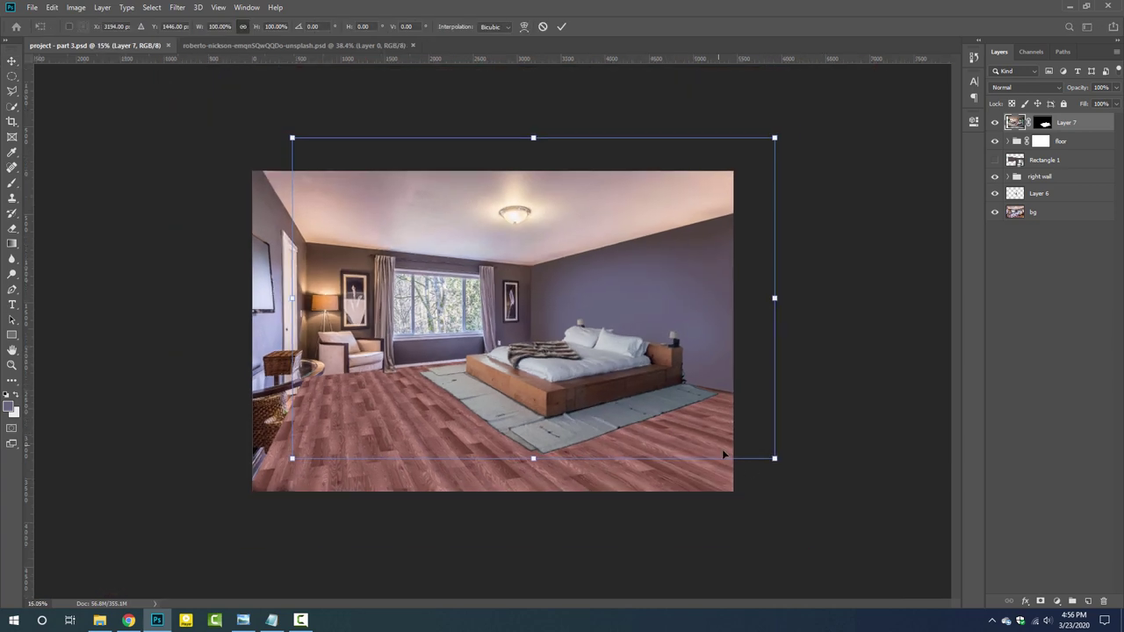
{"action": "left_click_drag", "start_coordinate": [283, 156], "coordinate": [287, 149]}
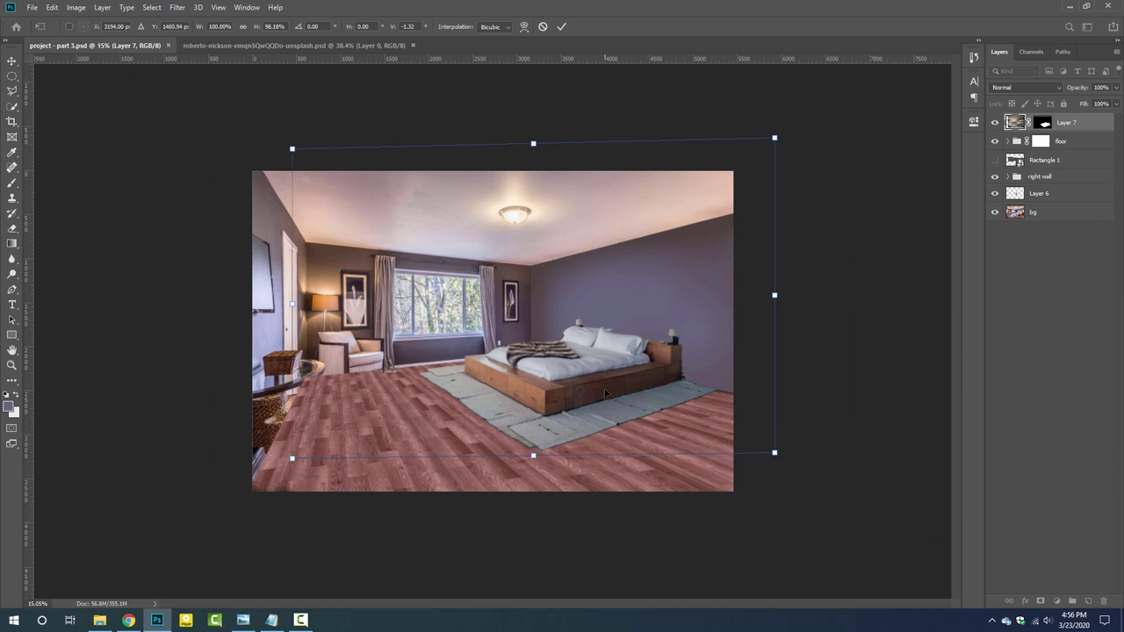
{"action": "left_click_drag", "start_coordinate": [783, 457], "coordinate": [789, 432]}
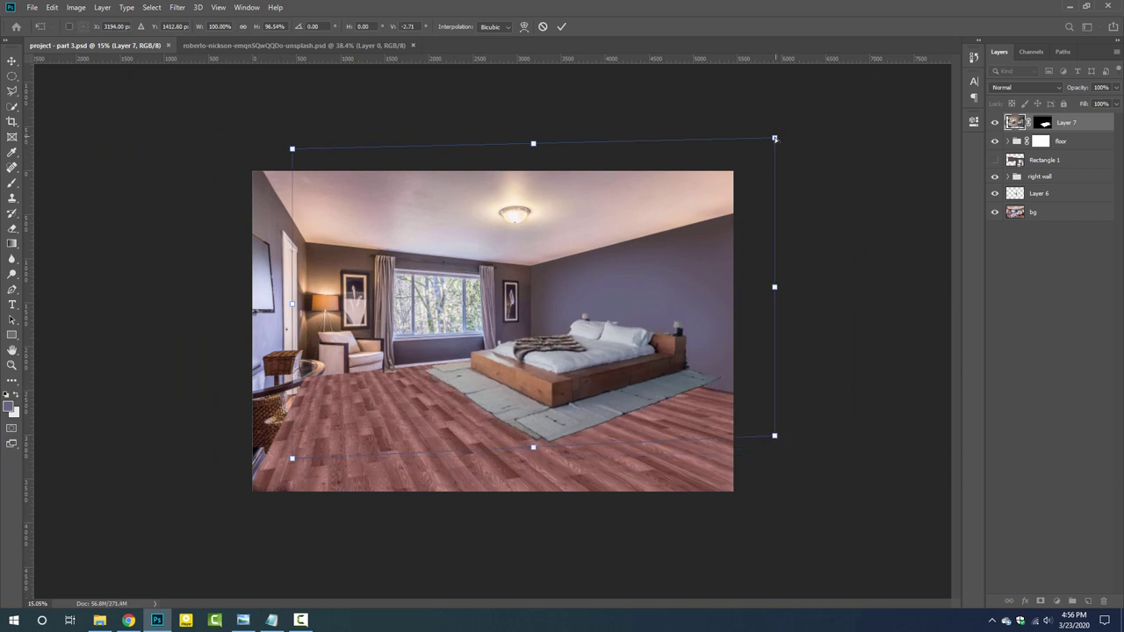
{"action": "mouse_move", "coordinate": [772, 148]}
{"action": "left_mouse_down"}
{"action": "mouse_move", "coordinate": [762, 154]}
{"action": "mouse_move", "coordinate": [790, 141]}
{"action": "left_mouse_up"}
{"action": "left_click_drag", "start_coordinate": [775, 438], "coordinate": [767, 446]}
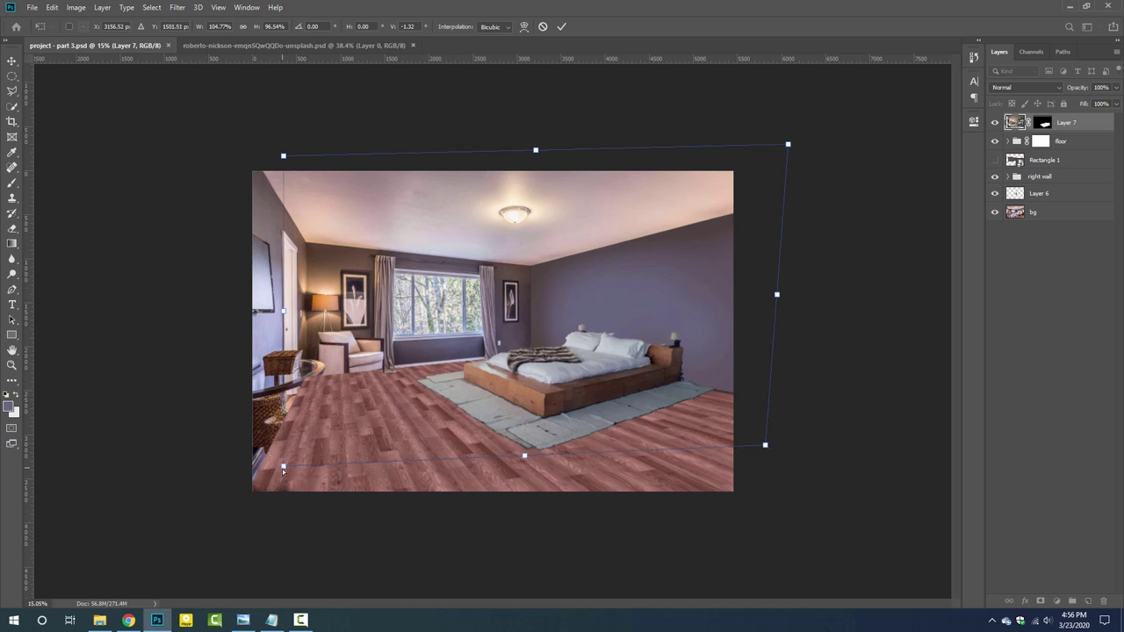
{"action": "left_click_drag", "start_coordinate": [283, 471], "coordinate": [278, 474]}
{"action": "key", "text": "Return"}
- Fit the room in view and shift the bed slightly to the left
{"action": "key", "text": "ctrl+0"}
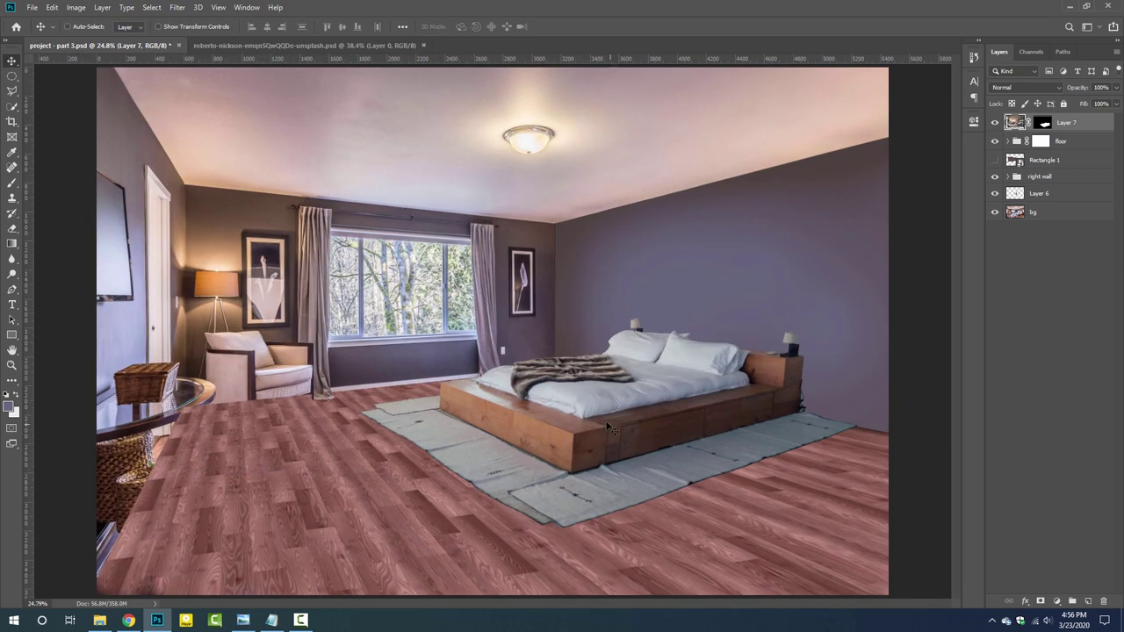
{"action": "left_click_drag", "start_coordinate": [612, 429], "coordinate": [594, 435]}
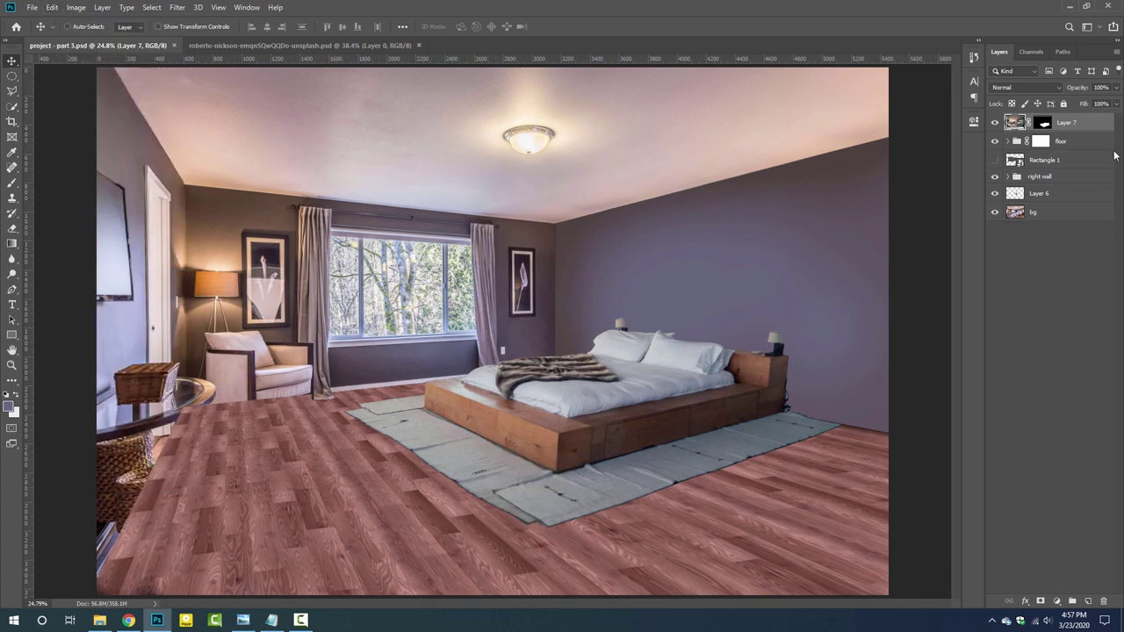
{"action": "right_click", "coordinate": [1018, 122]}
- Convert the bed layer to a smart object and clear the selection
{"action": "left_click", "coordinate": [1003, 271]}
{"action": "left_click", "coordinate": [1015, 122], "text": "ctrl"}
{"action": "key", "text": "ctrl+d"}
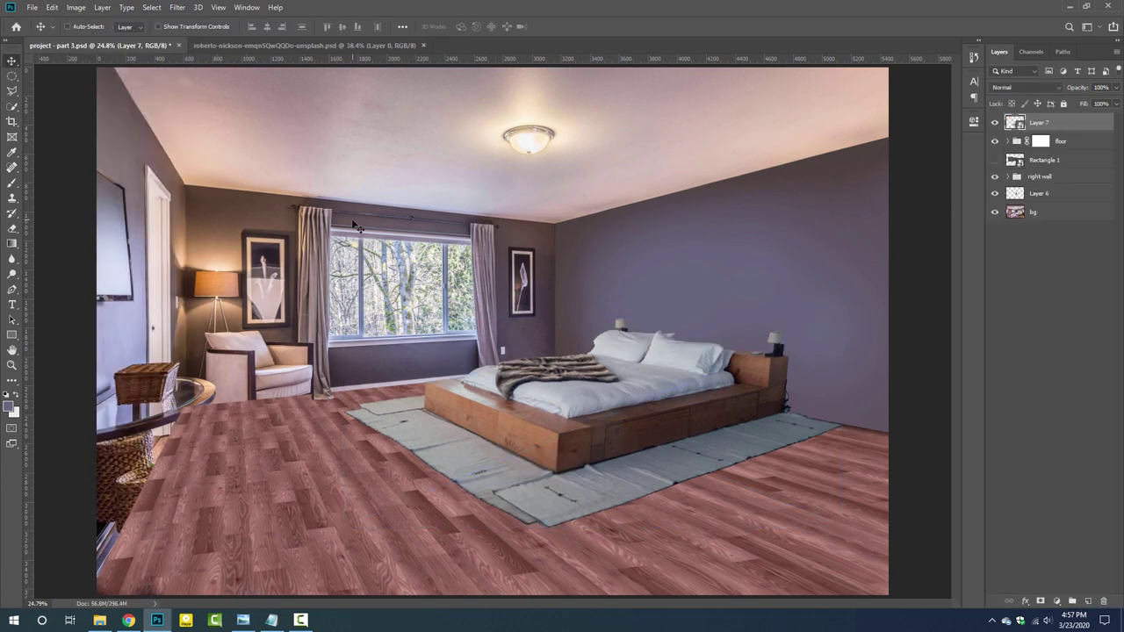
- Perspective-warp the bed and rug with a plane fitted to the rug's corners
{"action": "left_click", "coordinate": [51, 8]}
{"action": "left_click", "coordinate": [80, 253]}
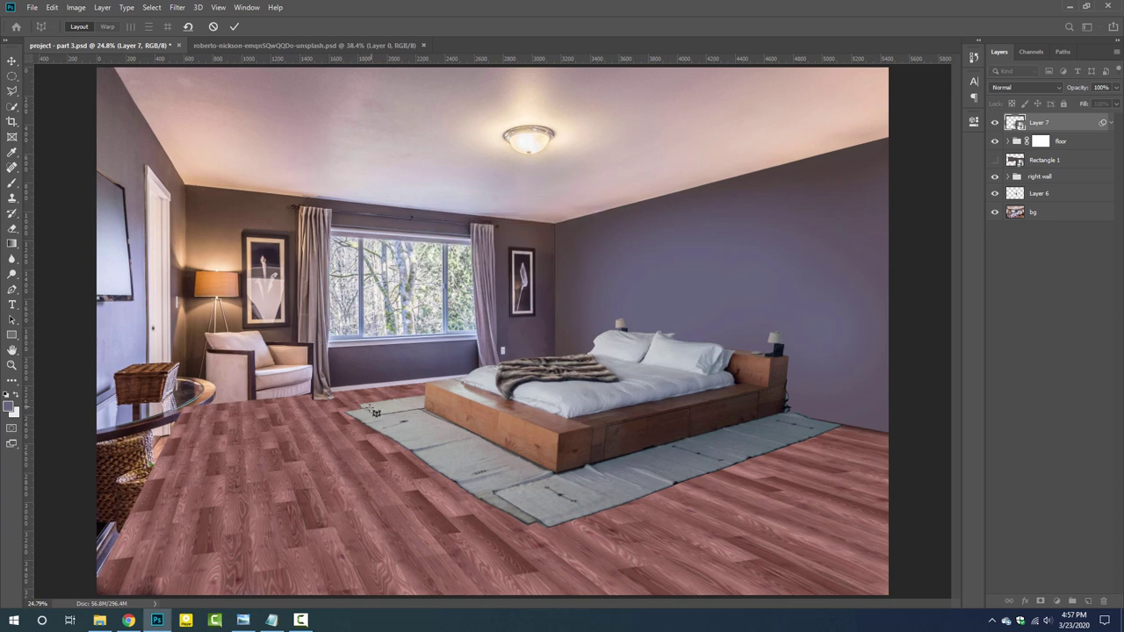
{"action": "mouse_move", "coordinate": [362, 410]}
{"action": "left_mouse_down"}
{"action": "mouse_move", "coordinate": [799, 492]}
{"action": "mouse_move", "coordinate": [842, 426]}
{"action": "left_mouse_up"}
{"action": "left_click_drag", "start_coordinate": [363, 470], "coordinate": [540, 532]}
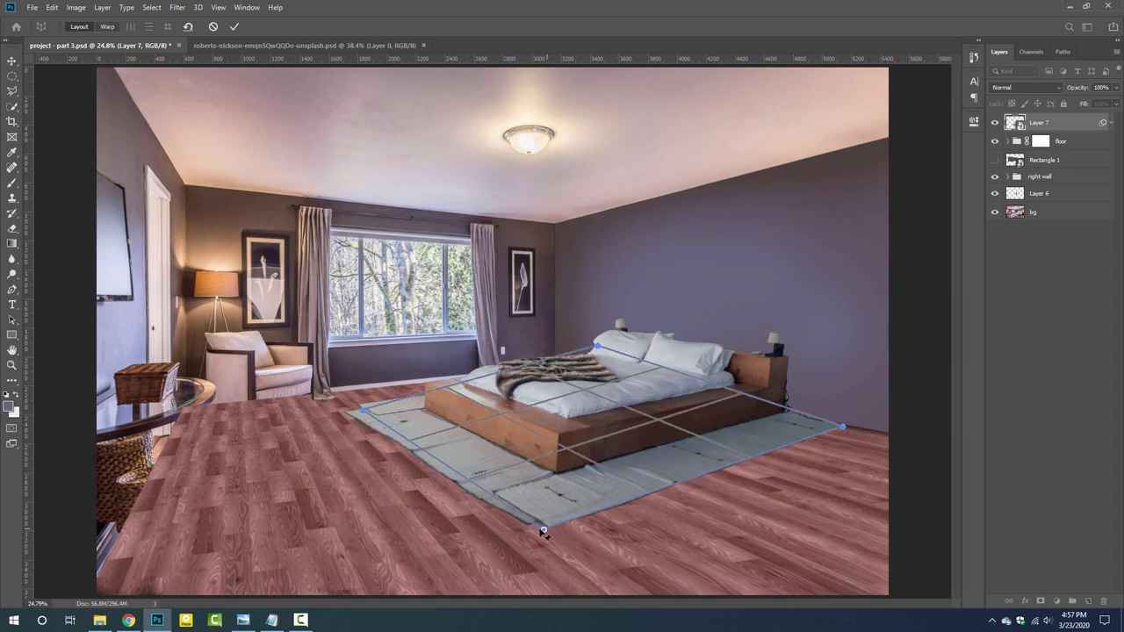
{"action": "left_click_drag", "start_coordinate": [363, 410], "coordinate": [348, 412]}
{"action": "left_click_drag", "start_coordinate": [596, 349], "coordinate": [624, 364]}
{"action": "left_click_drag", "start_coordinate": [348, 411], "coordinate": [340, 410]}
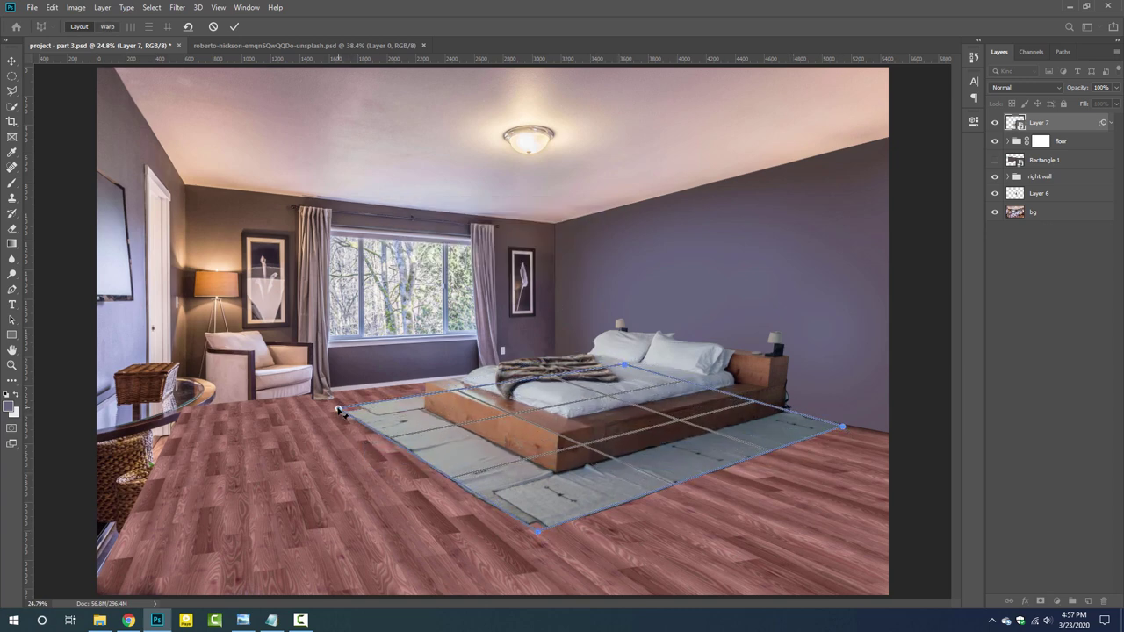
{"action": "left_click_drag", "start_coordinate": [620, 367], "coordinate": [597, 369]}
{"action": "left_click", "coordinate": [108, 26]}
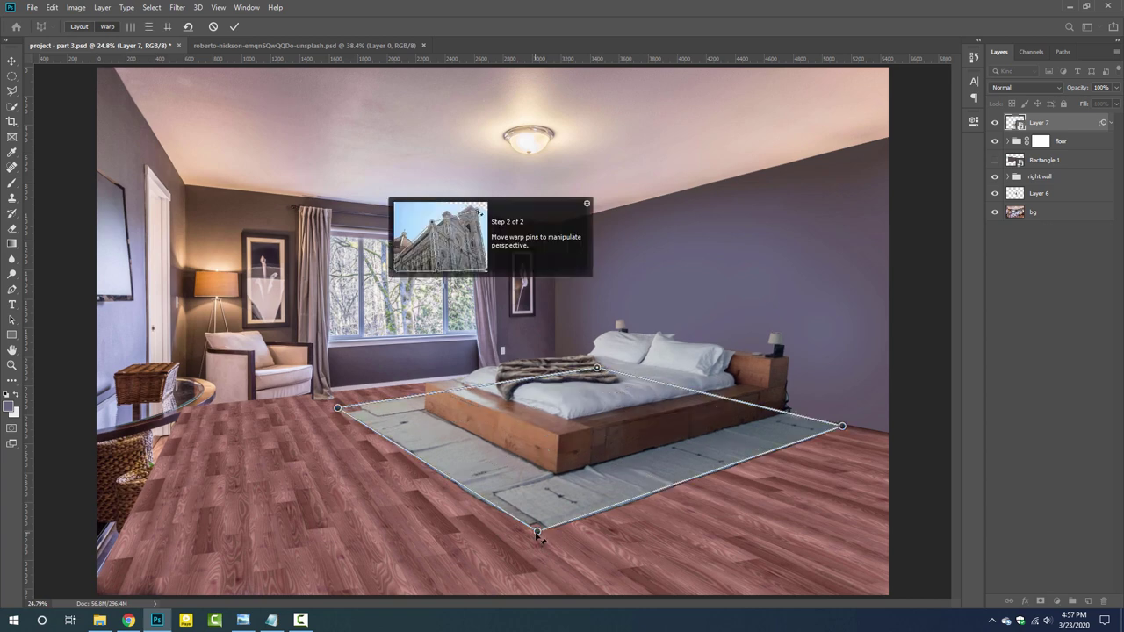
{"action": "mouse_move", "coordinate": [538, 531]}
{"action": "left_mouse_down"}
{"action": "mouse_move", "coordinate": [511, 536]}
{"action": "mouse_move", "coordinate": [531, 535]}
{"action": "left_mouse_up"}
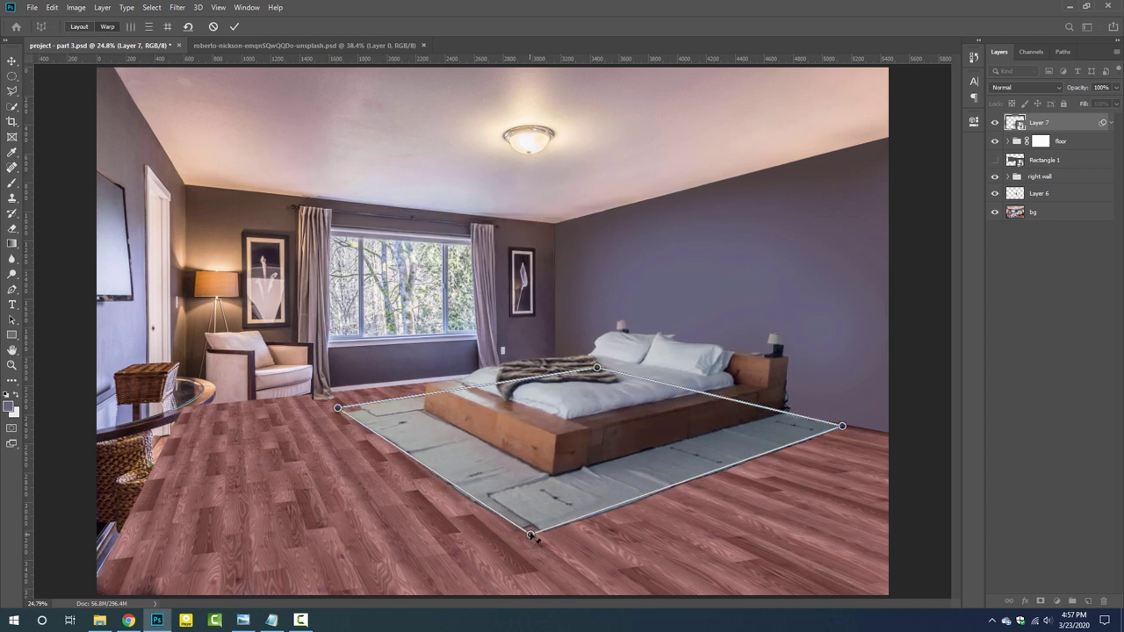
{"action": "left_click_drag", "start_coordinate": [338, 409], "coordinate": [347, 406]}
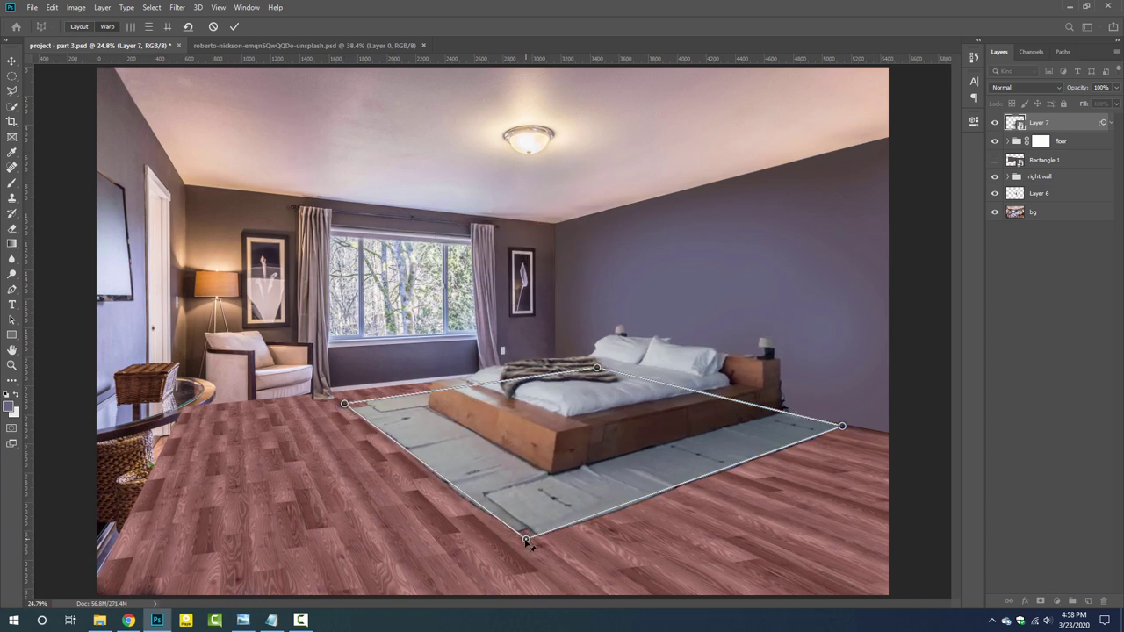
{"action": "key", "text": "Return"}
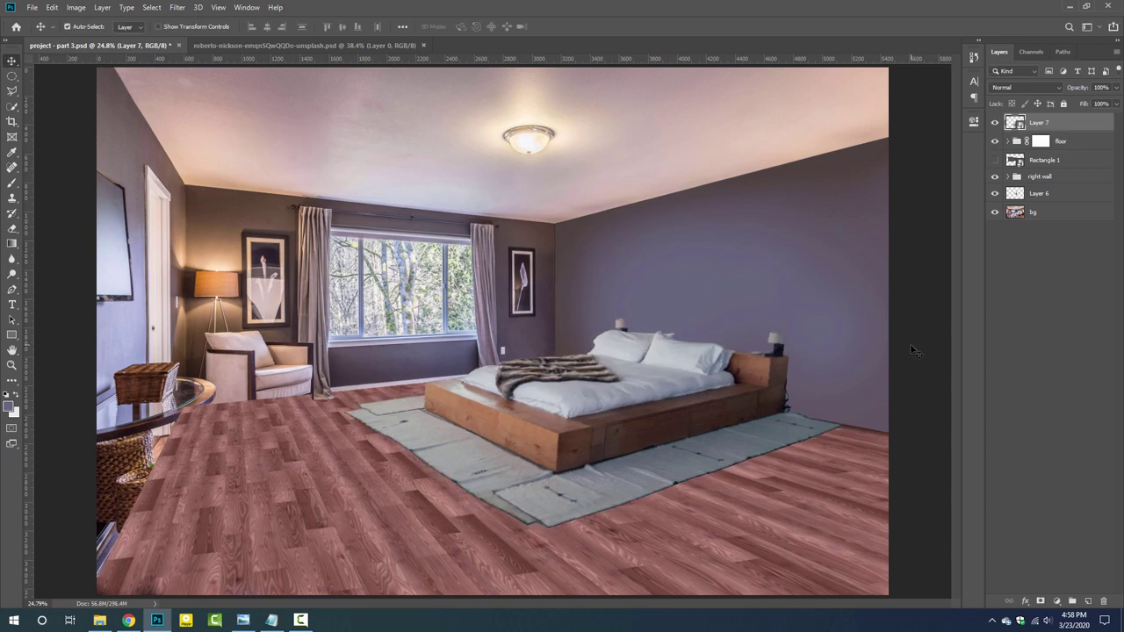
- Apply a second perspective warp to flatten the rug's front, then save the project
{"action": "left_click", "coordinate": [52, 7]}
{"action": "left_click", "coordinate": [87, 263]}
{"action": "left_click_drag", "start_coordinate": [359, 411], "coordinate": [543, 529]}
{"action": "left_click_drag", "start_coordinate": [442, 411], "coordinate": [579, 492]}
{"action": "left_click_drag", "start_coordinate": [359, 411], "coordinate": [400, 400]}
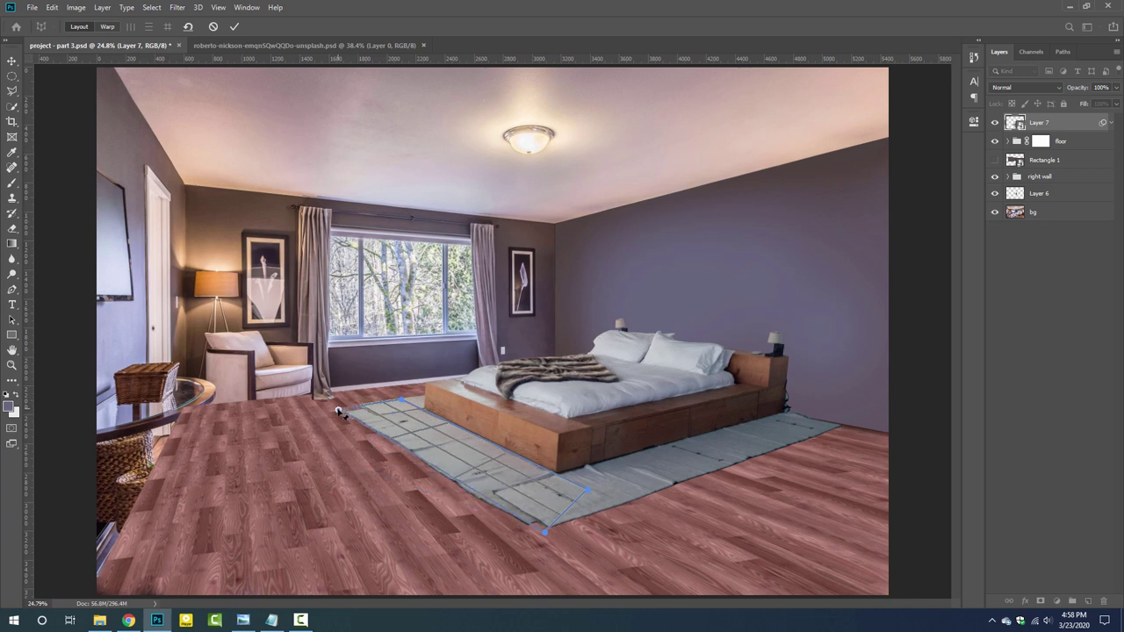
{"action": "left_click_drag", "start_coordinate": [358, 468], "coordinate": [342, 409]}
{"action": "left_click_drag", "start_coordinate": [580, 492], "coordinate": [606, 509]}
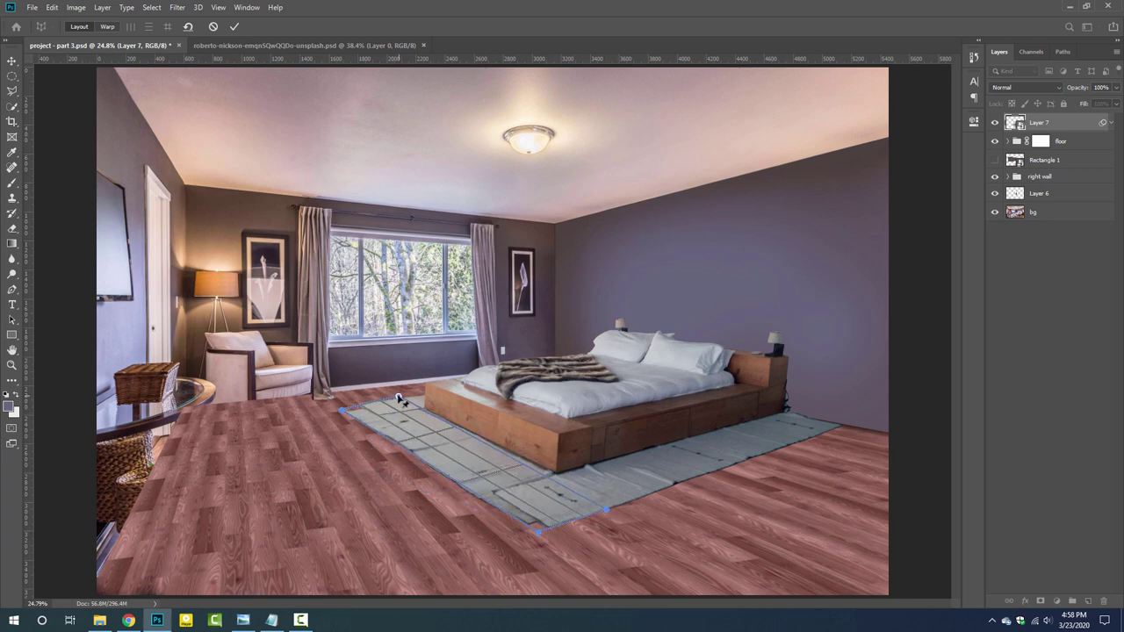
{"action": "key", "text": "w"}
{"action": "left_click_drag", "start_coordinate": [538, 533], "coordinate": [511, 538]}
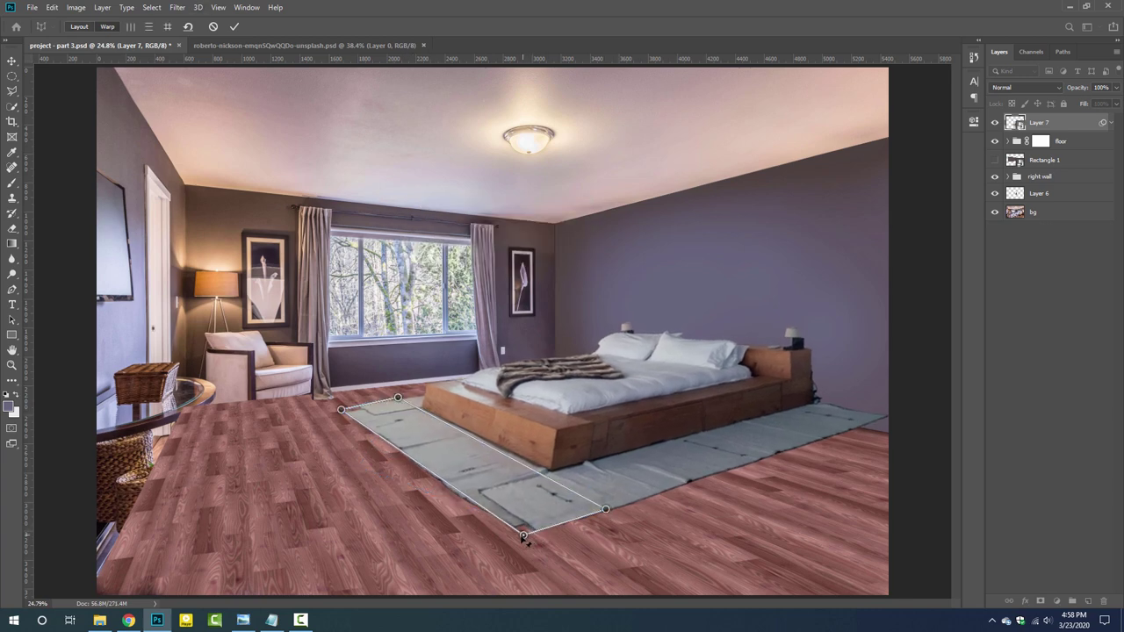
{"action": "key", "text": "Return"}
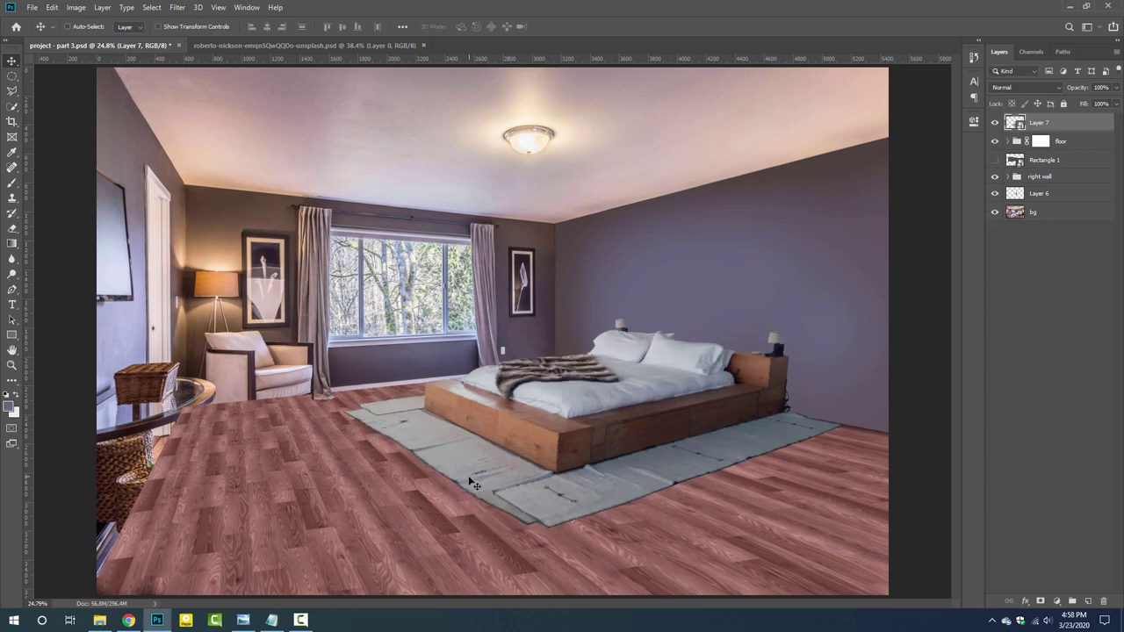
{"action": "key", "text": "ctrl+s"}
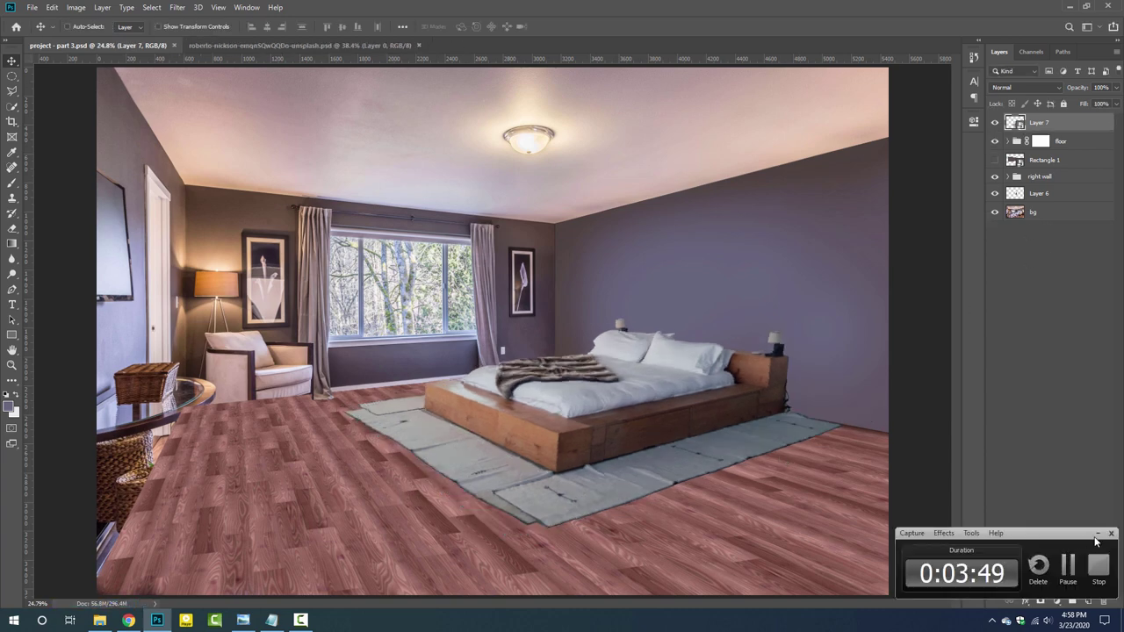
- Check the original bedroom reference photo, then return and zoom in on the bed and rug
{"action": "left_click", "coordinate": [324, 45]}
{"action": "key", "text": "ctrl+0"}
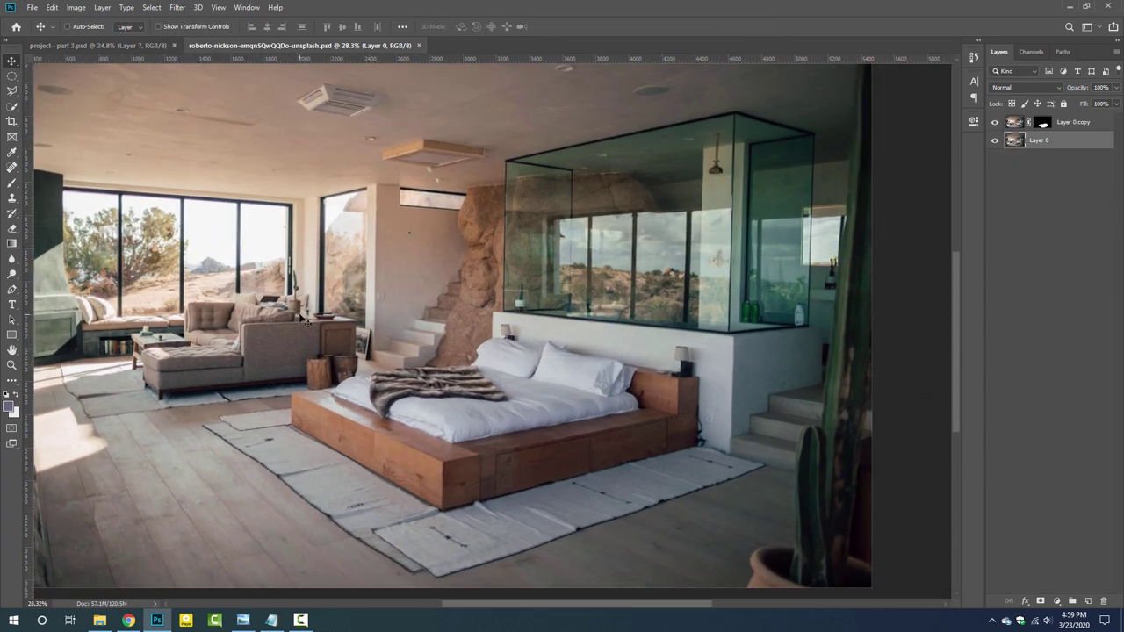
{"action": "left_click", "coordinate": [140, 45]}
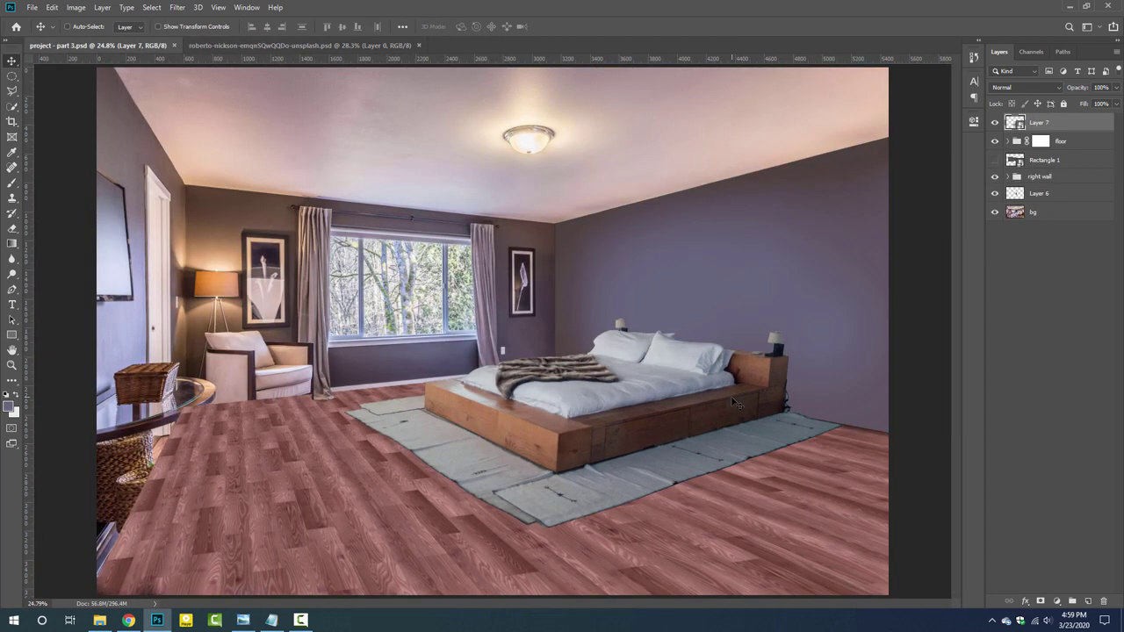
{"action": "scroll", "coordinate": [736, 402], "scroll_direction": "up", "scroll_amount": 5}
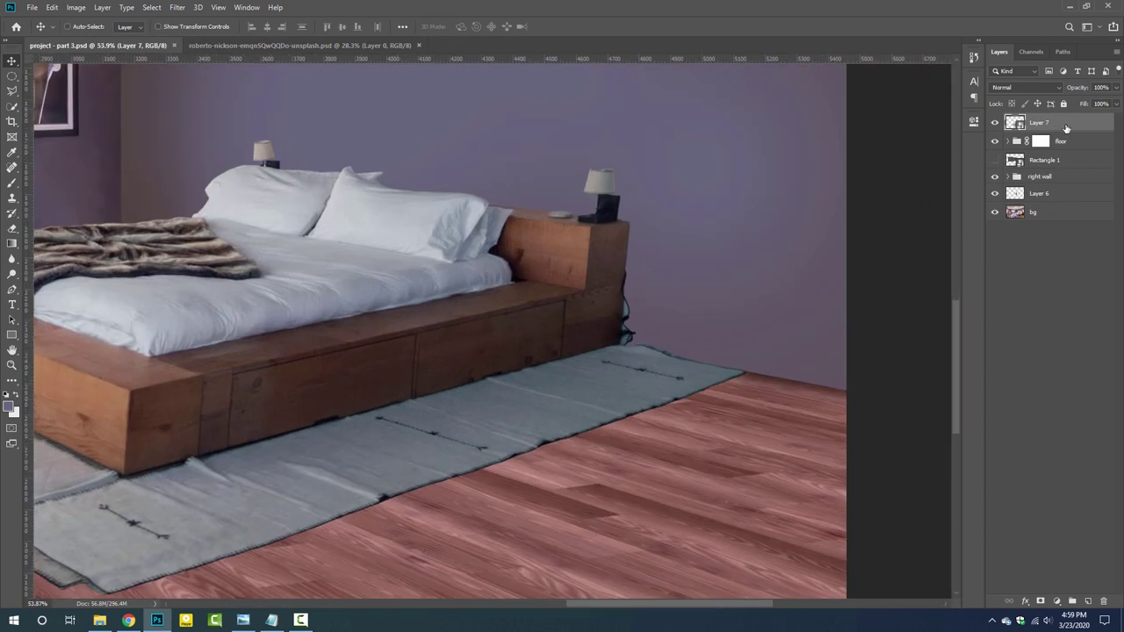
{"action": "left_click", "coordinate": [1040, 140]}
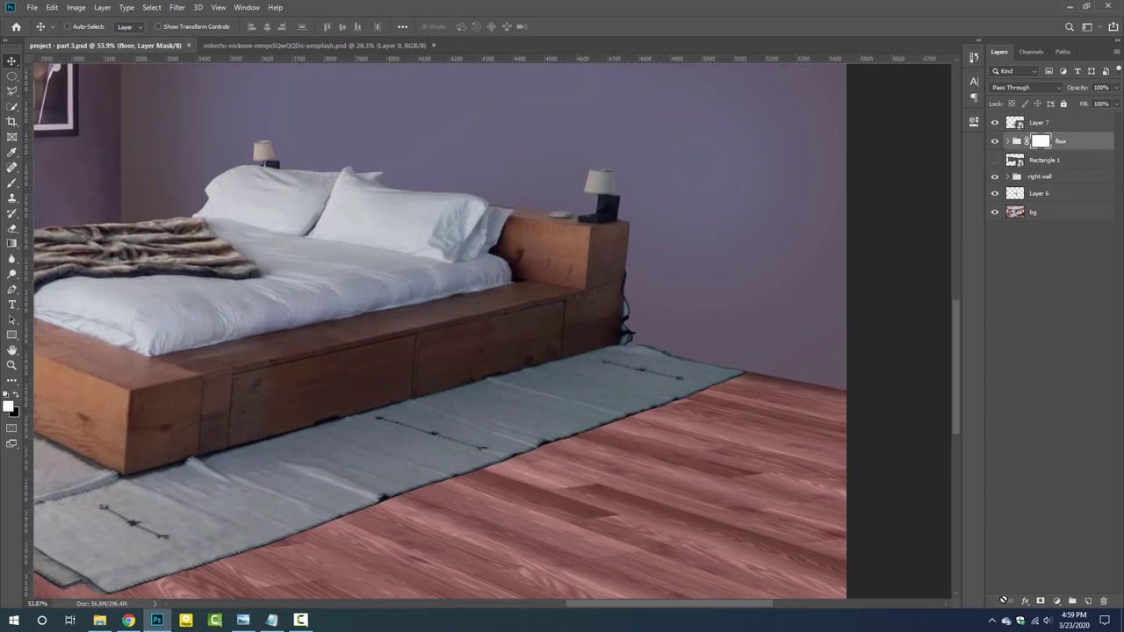
- Add a new shadow layer and pick a black Hard Round brush
{"action": "left_click", "coordinate": [1088, 601]}
{"action": "key", "text": "b"}
{"action": "right_click", "coordinate": [725, 387]}
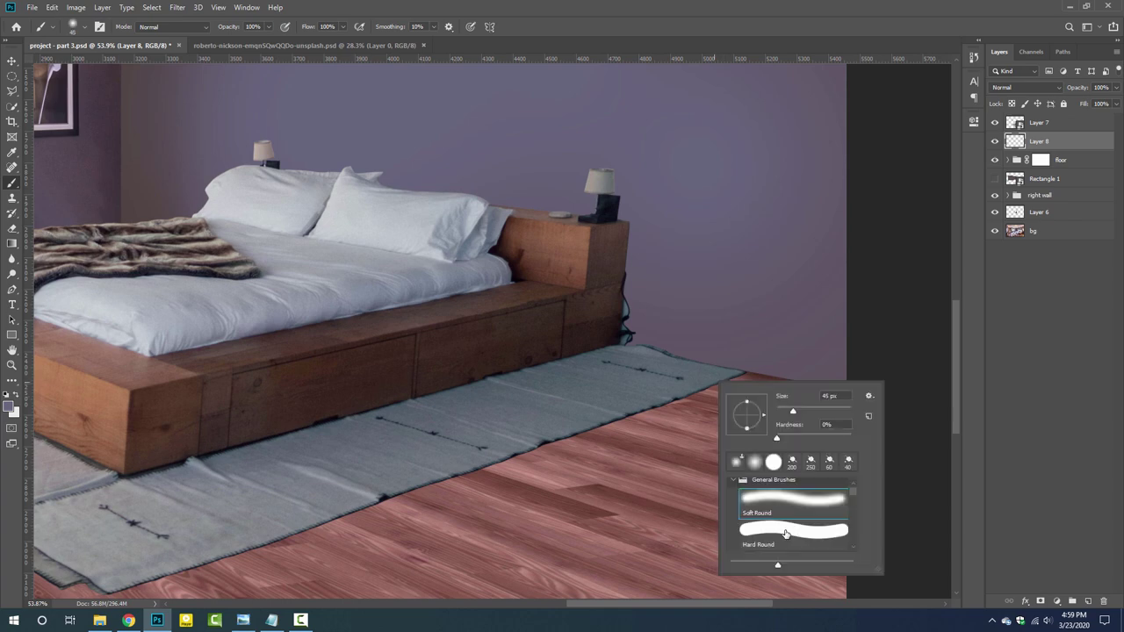
{"action": "double_click", "coordinate": [786, 532]}
{"action": "key", "text": "d"}
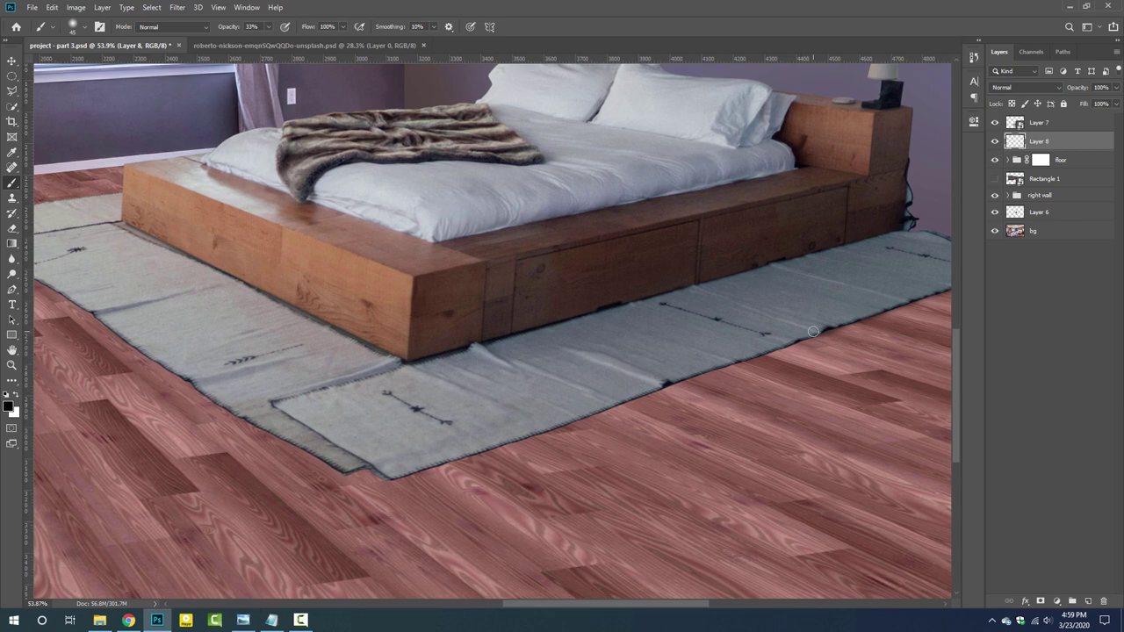
- Paint dark shadows along the rug's front and left edges at 33% opacity
{"action": "left_click_drag", "start_coordinate": [503, 442], "coordinate": [784, 336]}
{"action": "left_click_drag", "start_coordinate": [681, 379], "coordinate": [509, 443]}
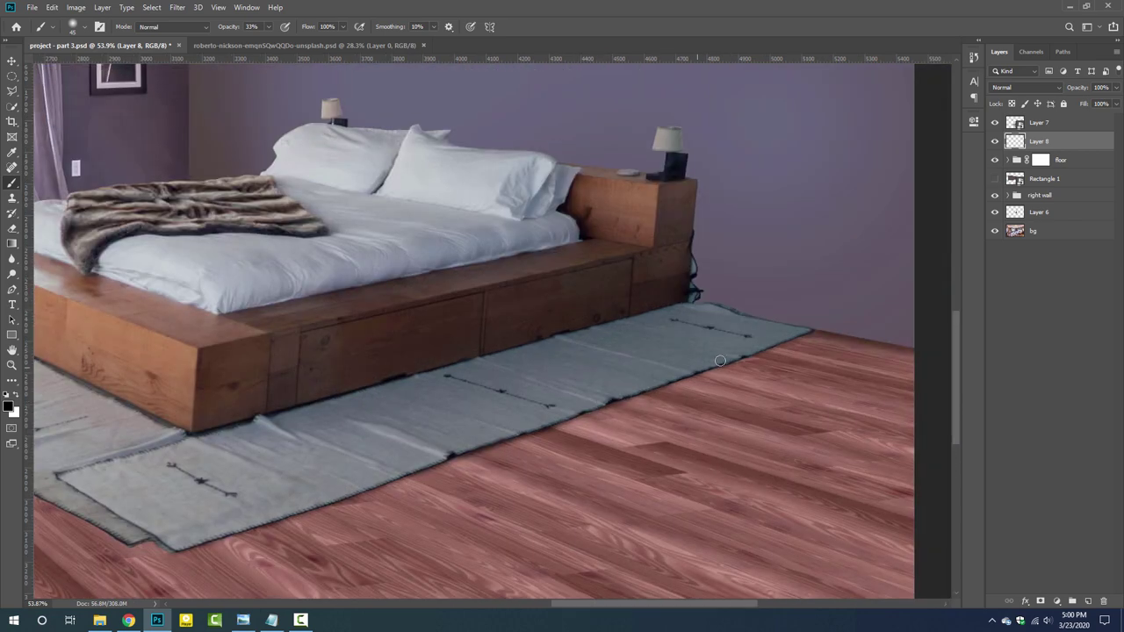
{"action": "left_click_drag", "start_coordinate": [720, 360], "coordinate": [485, 474]}
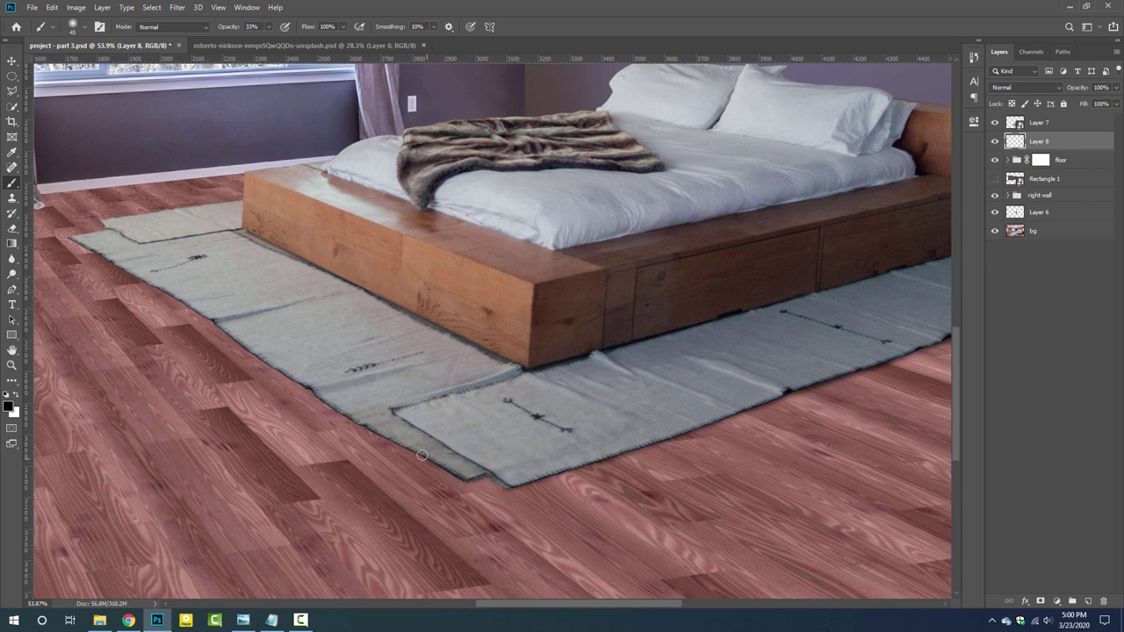
{"action": "left_click_drag", "start_coordinate": [397, 440], "coordinate": [514, 488]}
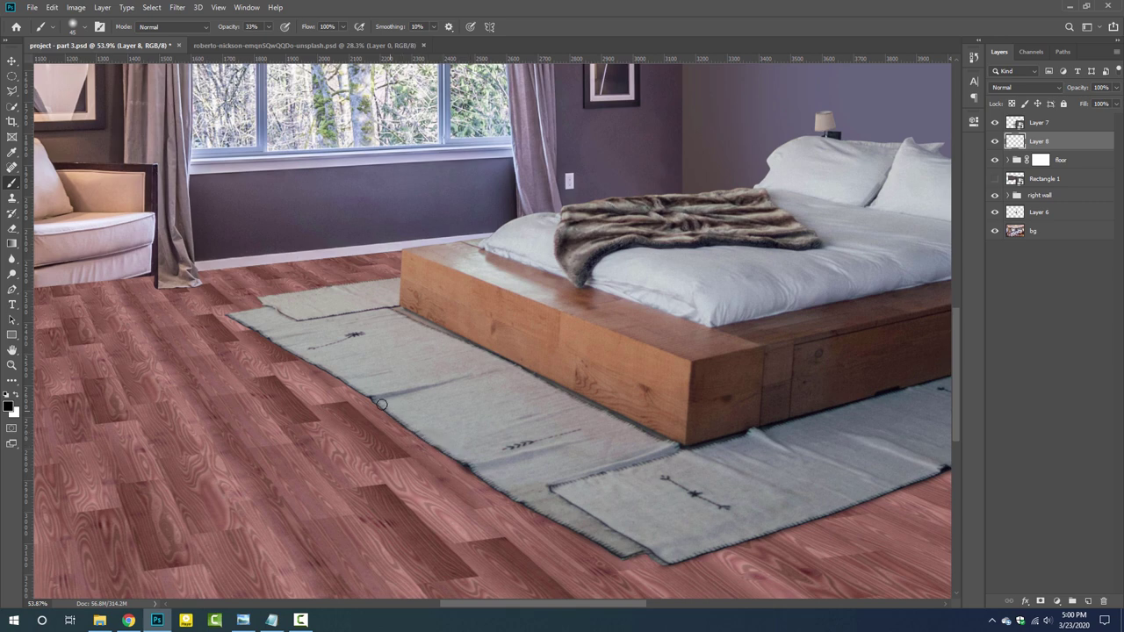
{"action": "left_click_drag", "start_coordinate": [378, 399], "coordinate": [532, 457]}
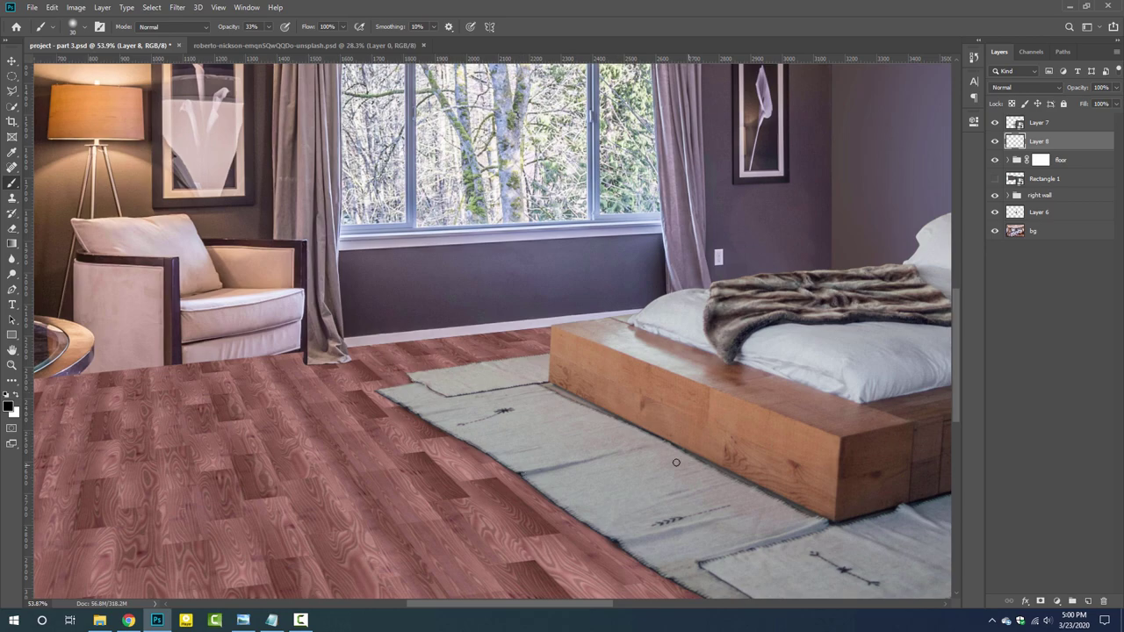
{"action": "key", "text": "ctrl+0"}
{"action": "scroll", "coordinate": [659, 361], "scroll_direction": "up", "scroll_amount": 3}
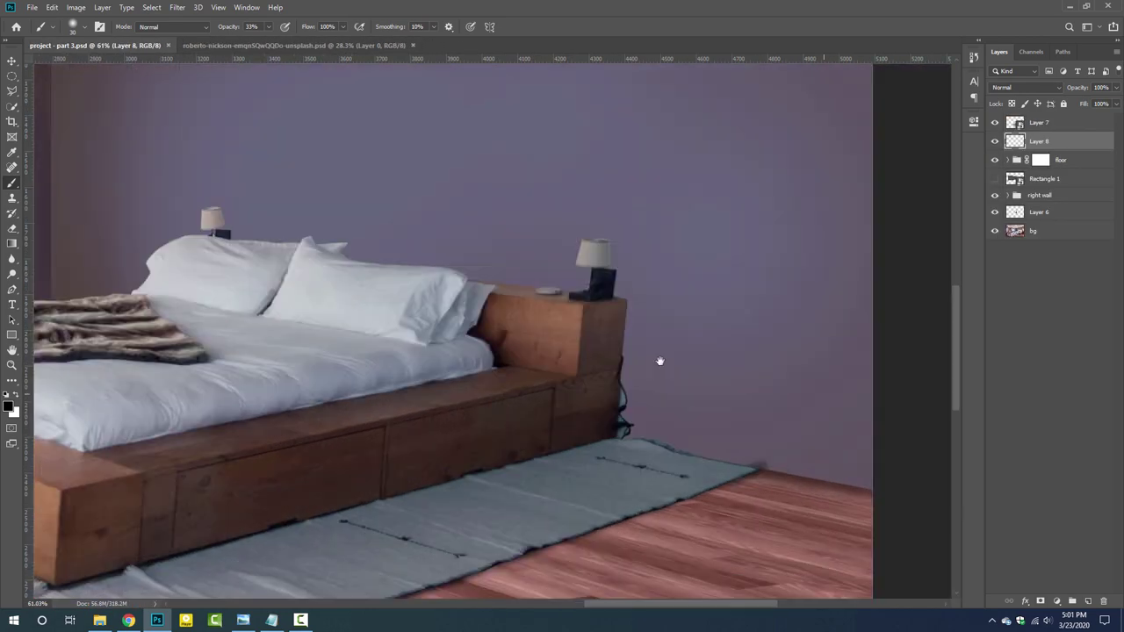
{"action": "scroll", "coordinate": [660, 360], "scroll_direction": "down", "scroll_amount": 3}
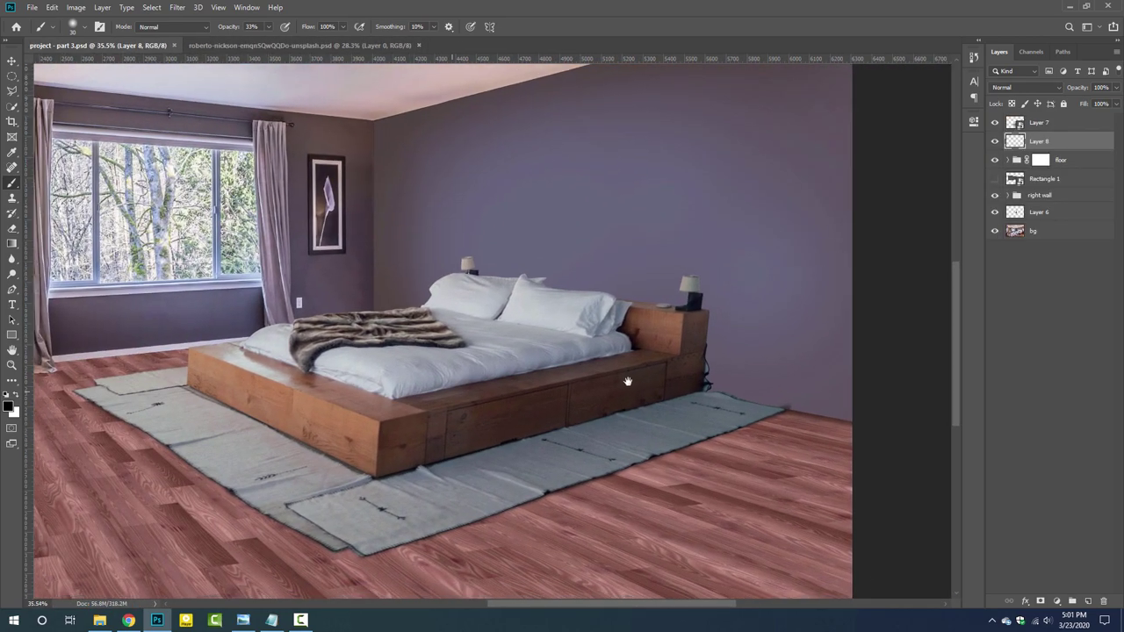
{"action": "scroll", "coordinate": [627, 381], "scroll_direction": "down", "scroll_amount": 3}
- Group the bed, shadow and room layers, toggling the group to compare with the original
{"action": "left_click", "coordinate": [1039, 122]}
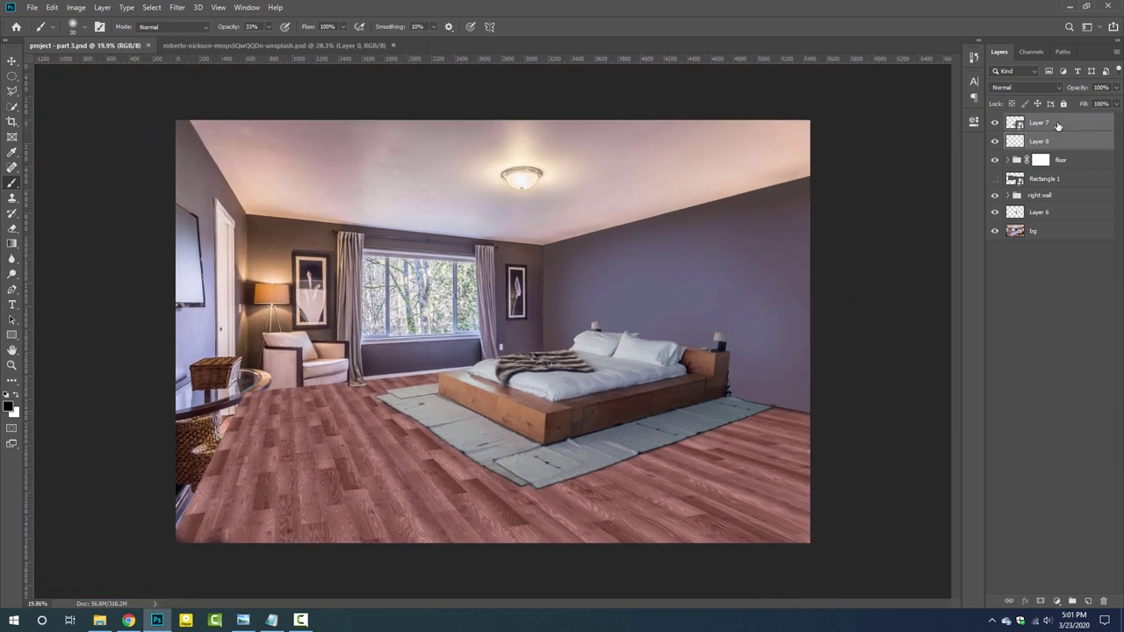
{"action": "left_click", "coordinate": [1039, 212]}
{"action": "left_click", "coordinate": [1044, 122], "text": "shift"}
{"action": "key", "text": "ctrl+g"}
{"action": "left_click", "coordinate": [994, 120]}
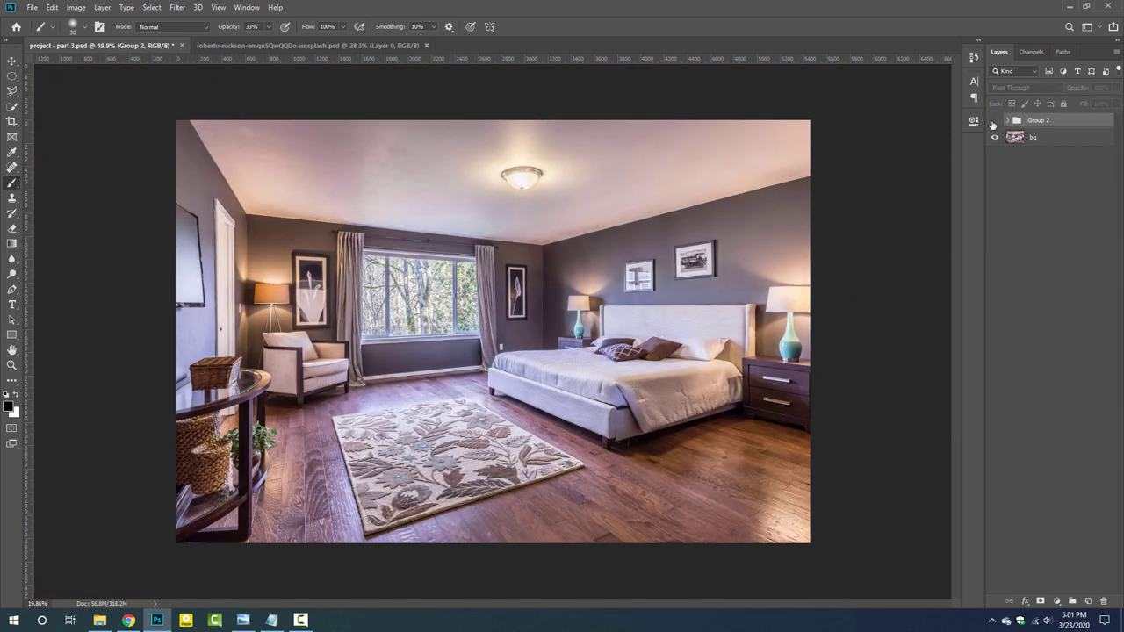
{"action": "left_click", "coordinate": [994, 121]}
- Rename the inner subgroup holding the bed and its shadow to 'bed'
{"action": "left_click", "coordinate": [1007, 120]}
{"action": "double_click", "coordinate": [1048, 134]}
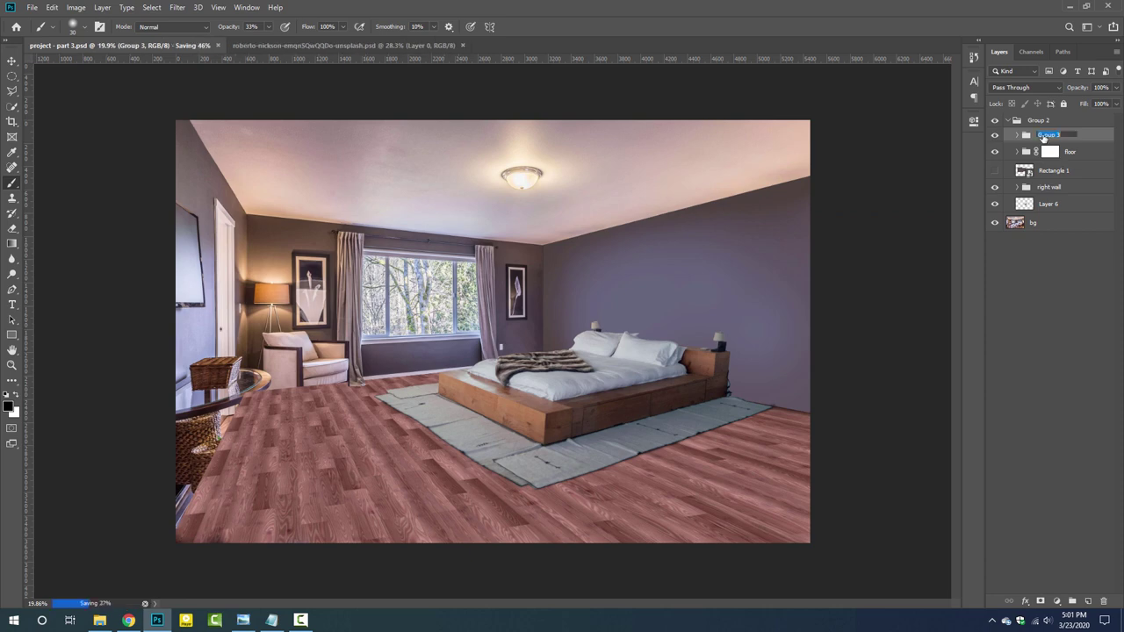
{"action": "type", "text": "bedroom"}
{"action": "key", "text": "BackSpace"}
{"action": "key", "text": "BackSpace"}
{"action": "key", "text": "BackSpace"}
{"action": "key", "text": "Return"}
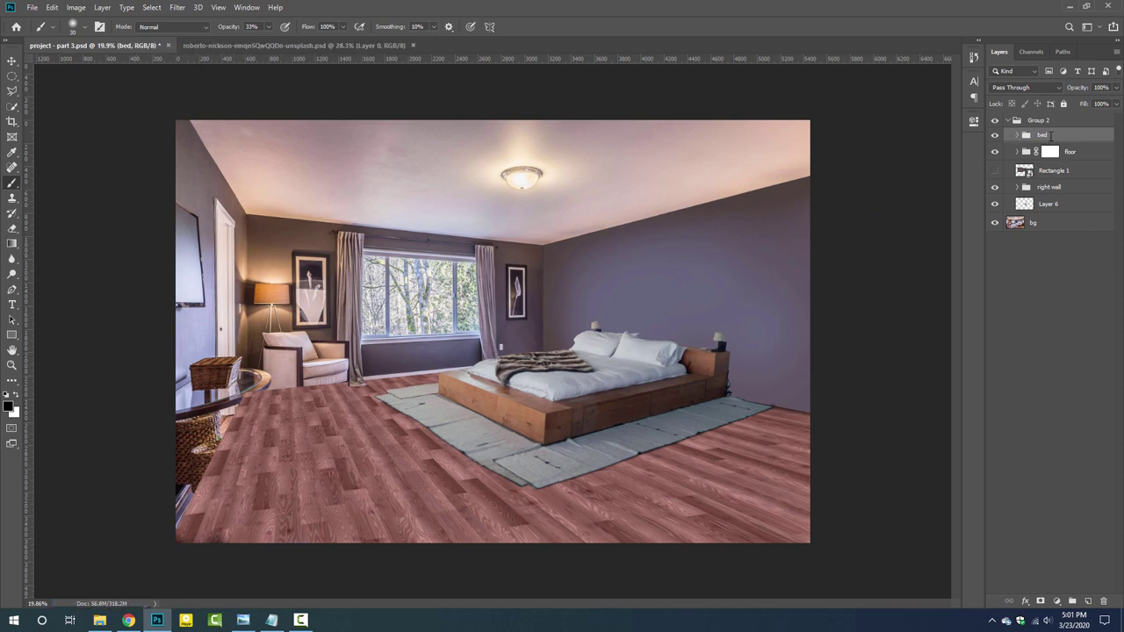
{"action": "double_click", "coordinate": [995, 120]}
{"action": "scroll", "coordinate": [737, 372], "scroll_direction": "up", "scroll_amount": 3}
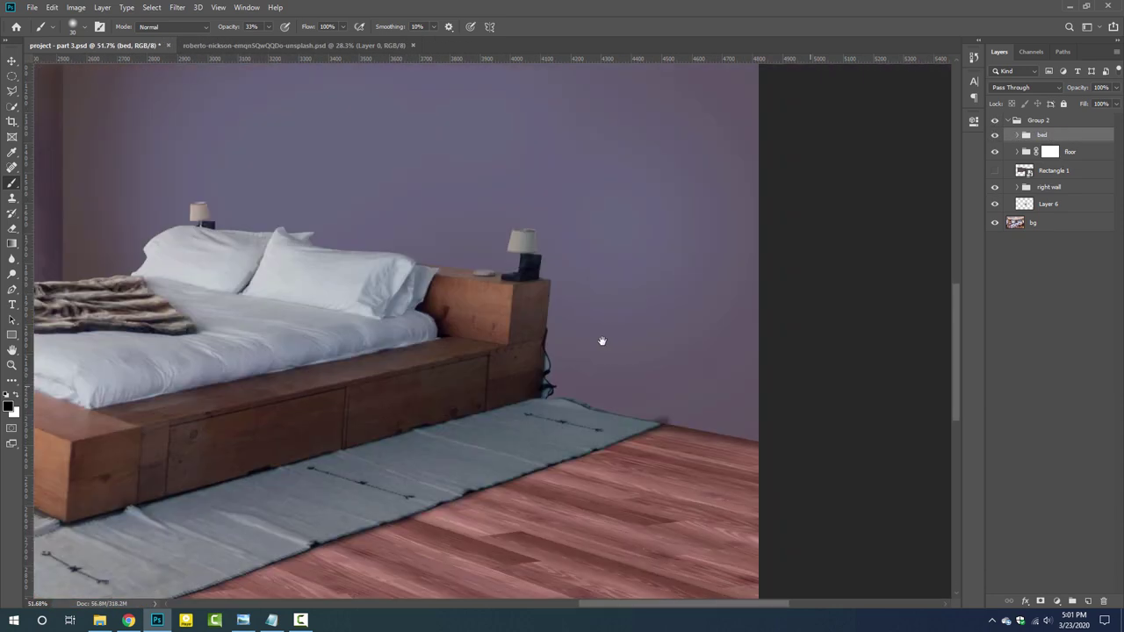
{"action": "scroll", "coordinate": [602, 339], "scroll_direction": "up", "scroll_amount": 2}
{"action": "key", "text": "ctrl+shift+alt+n"}
- Open Layer 7's smart object contents as the Layer 7.psb document
{"action": "key", "text": "e"}
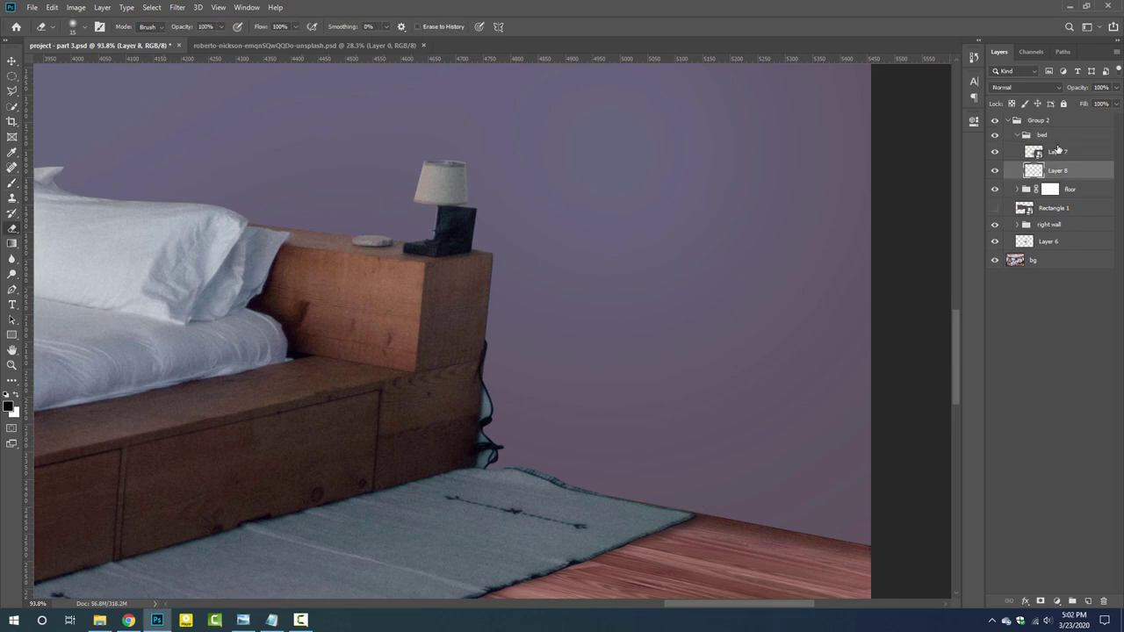
{"action": "scroll", "coordinate": [451, 402], "scroll_direction": "up", "scroll_amount": 3}
{"action": "double_click", "coordinate": [1033, 152]}
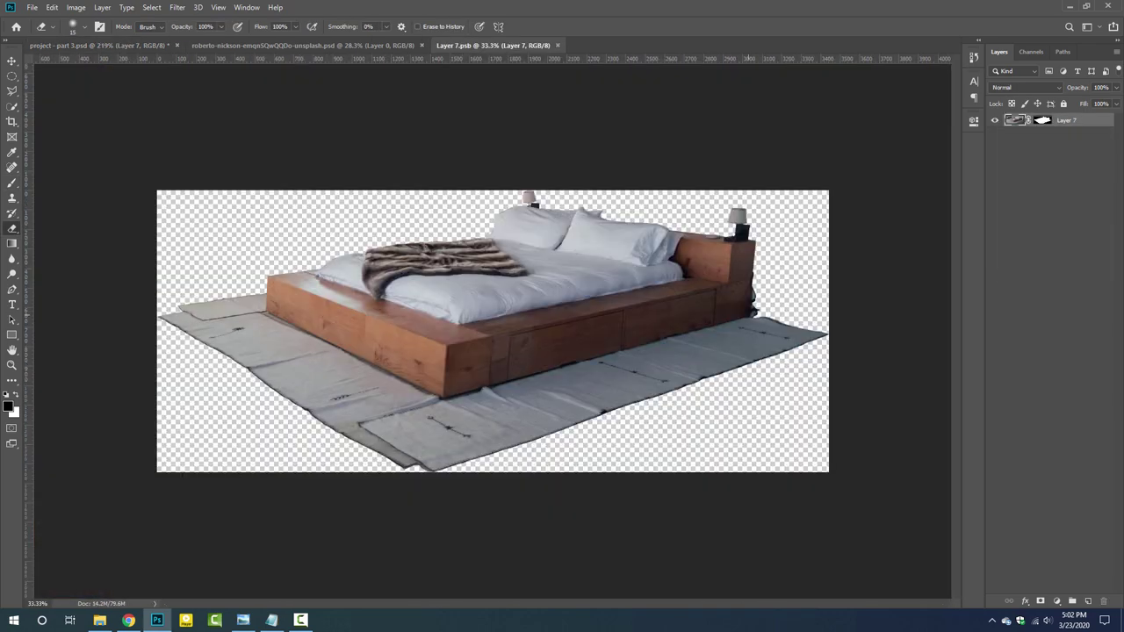
{"action": "scroll", "coordinate": [631, 349], "scroll_direction": "up", "scroll_amount": 4}
- Paint white at 100% opacity on the mask to restore the cord beside the bed
{"action": "key", "text": "b"}
{"action": "left_click", "coordinate": [605, 327]}
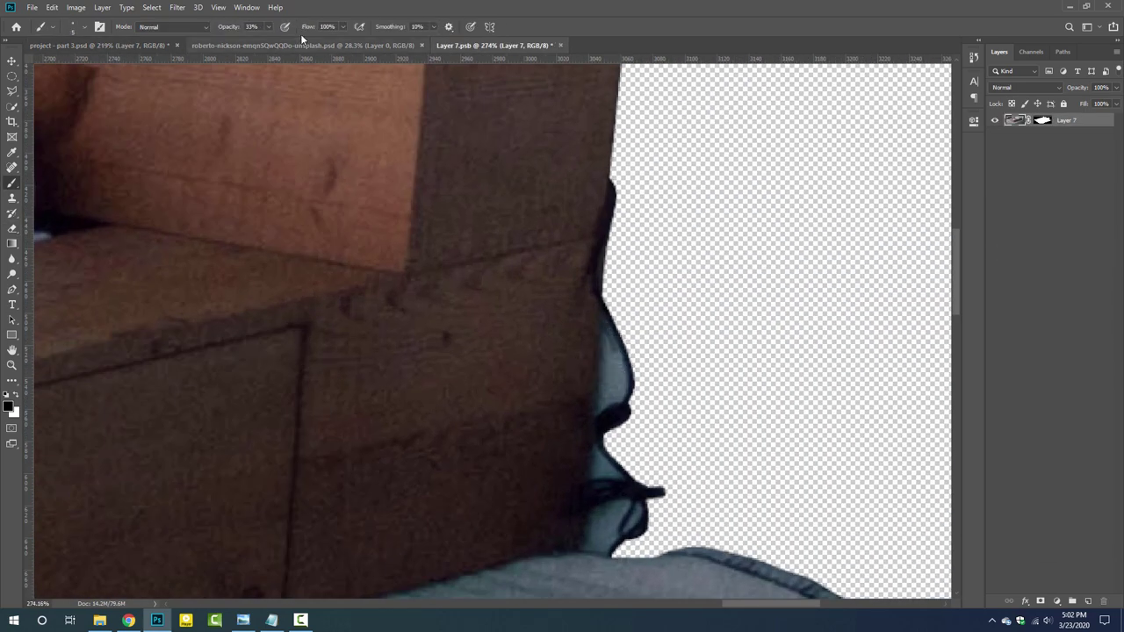
{"action": "key", "text": "0"}
{"action": "key", "text": "ctrl+z"}
{"action": "left_click", "coordinate": [1042, 120]}
{"action": "key", "text": "x"}
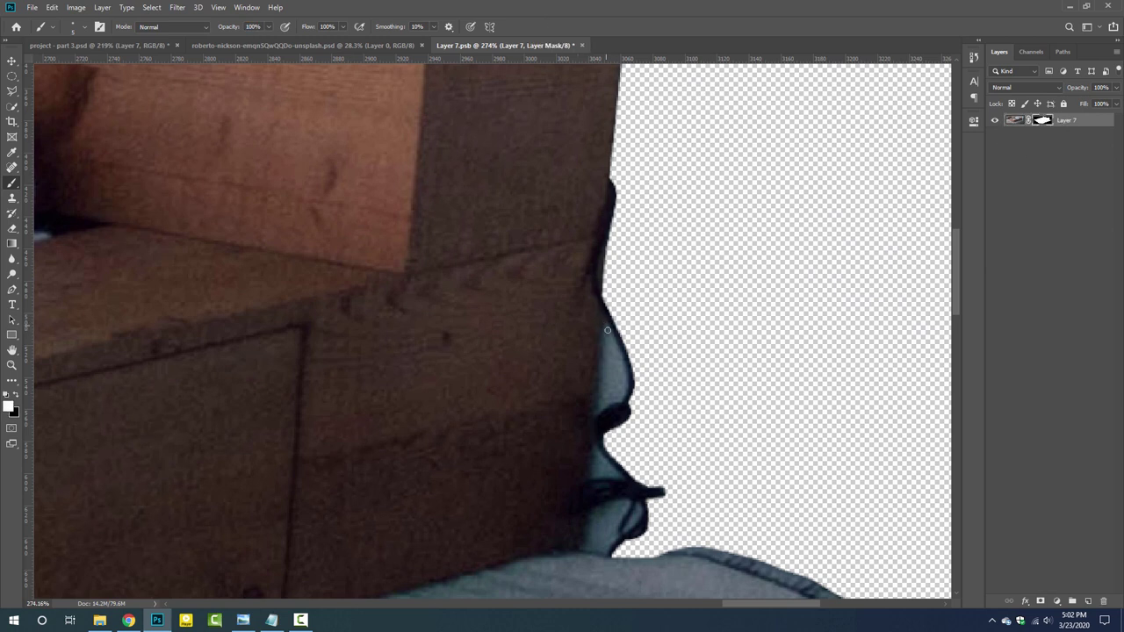
{"action": "mouse_move", "coordinate": [605, 319]}
{"action": "left_mouse_down"}
{"action": "mouse_move", "coordinate": [621, 369]}
{"action": "mouse_move", "coordinate": [605, 347]}
{"action": "left_mouse_up"}
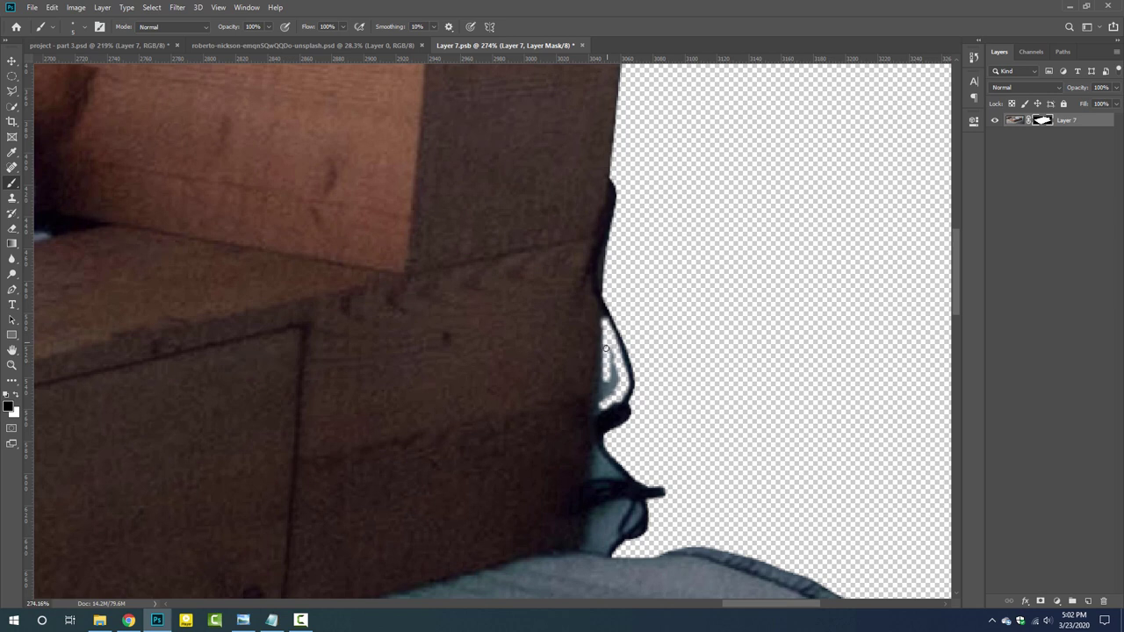
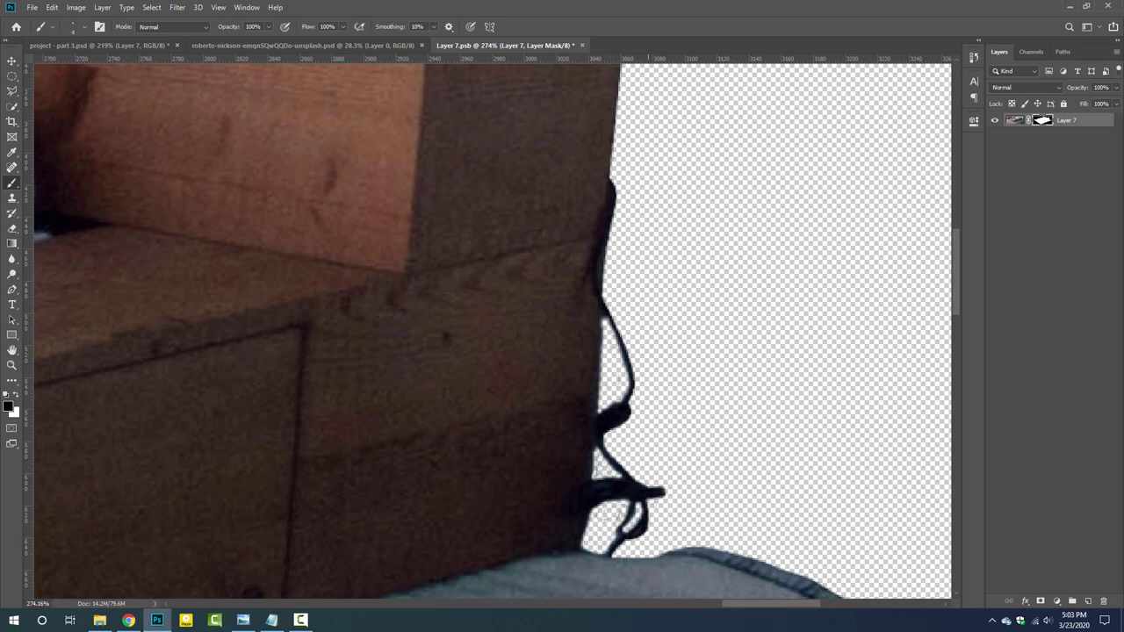
- Save and close the bed smart object, rename the layer below it 'mat shadow', and add a new layer
{"action": "key", "text": "ctrl+s"}
{"action": "left_click", "coordinate": [577, 45]}
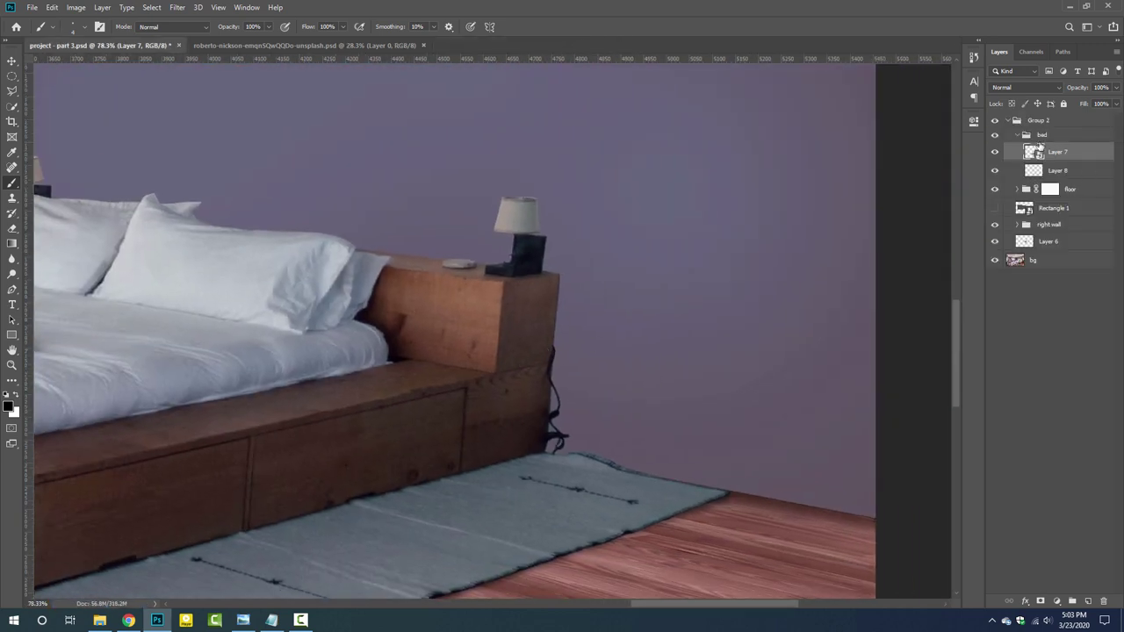
{"action": "left_click", "coordinate": [1058, 170]}
{"action": "type", "text": "shadow"}
{"action": "key", "text": "Return"}
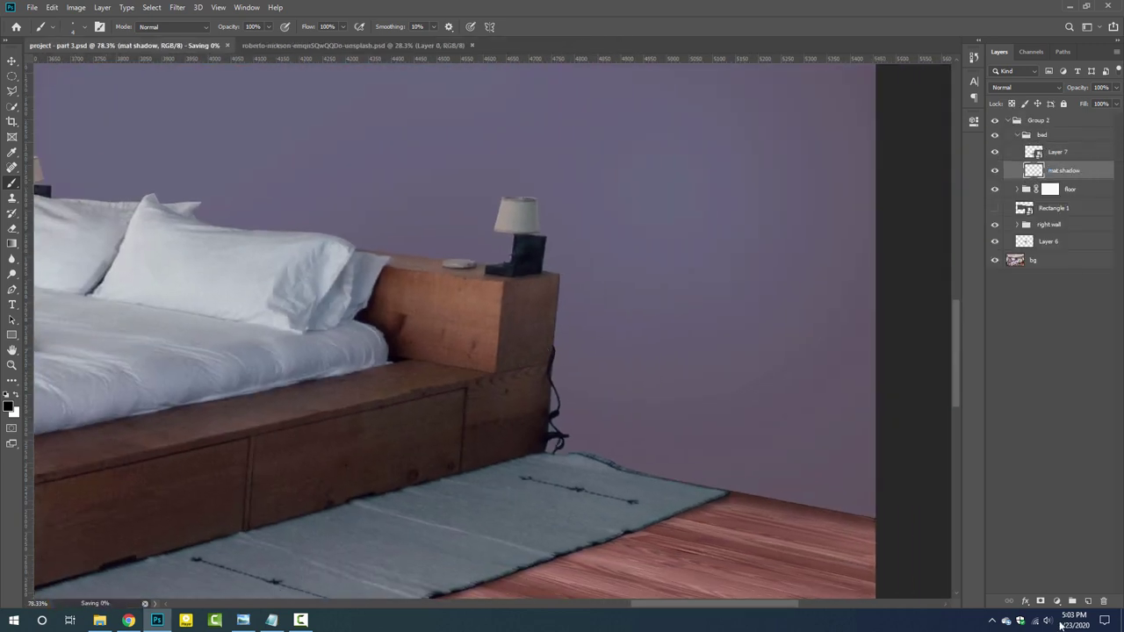
{"action": "key", "text": "ctrl+shift+alt+n"}
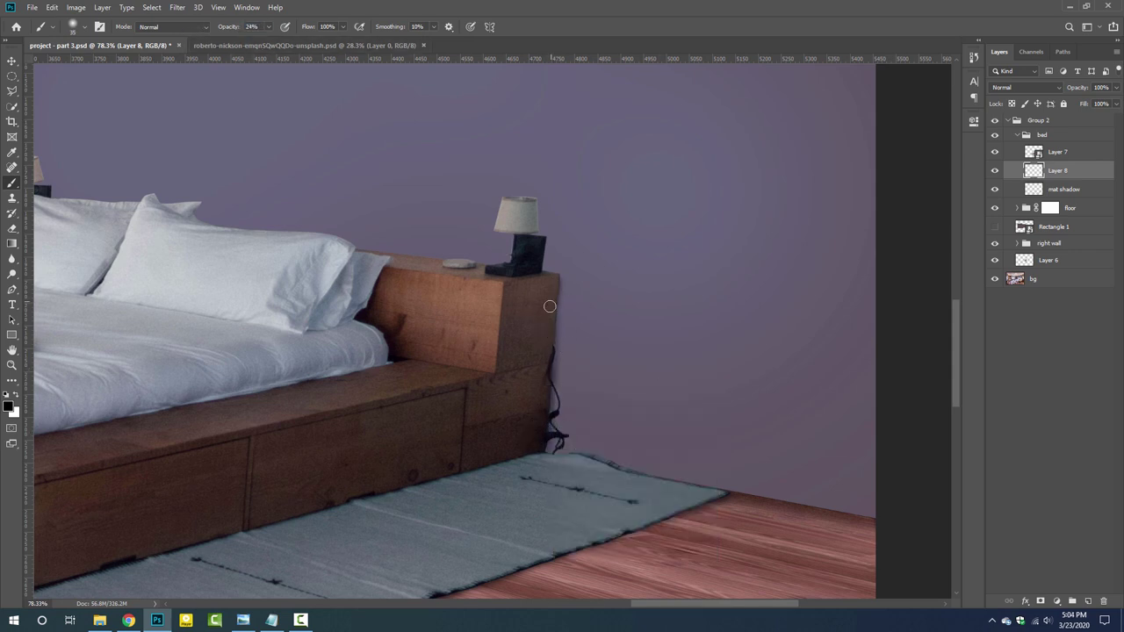
- Paint a faint low-opacity black shadow on the wall behind the right lamp, matching the reference photo
{"action": "key", "text": "ctrl+Tab"}
{"action": "key", "text": "ctrl+Tab"}
{"action": "key", "text": "ctrl+Tab"}
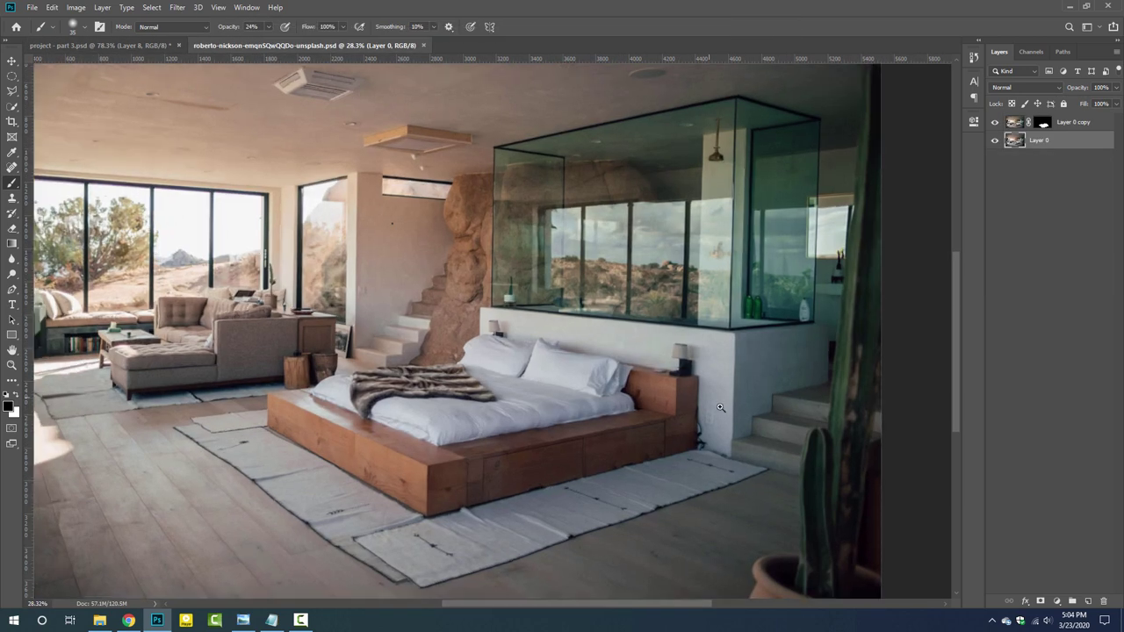
{"action": "scroll", "coordinate": [690, 384], "scroll_direction": "up", "scroll_amount": 5}
{"action": "key", "text": "ctrl+Tab"}
{"action": "key", "text": "ctrl+Tab"}
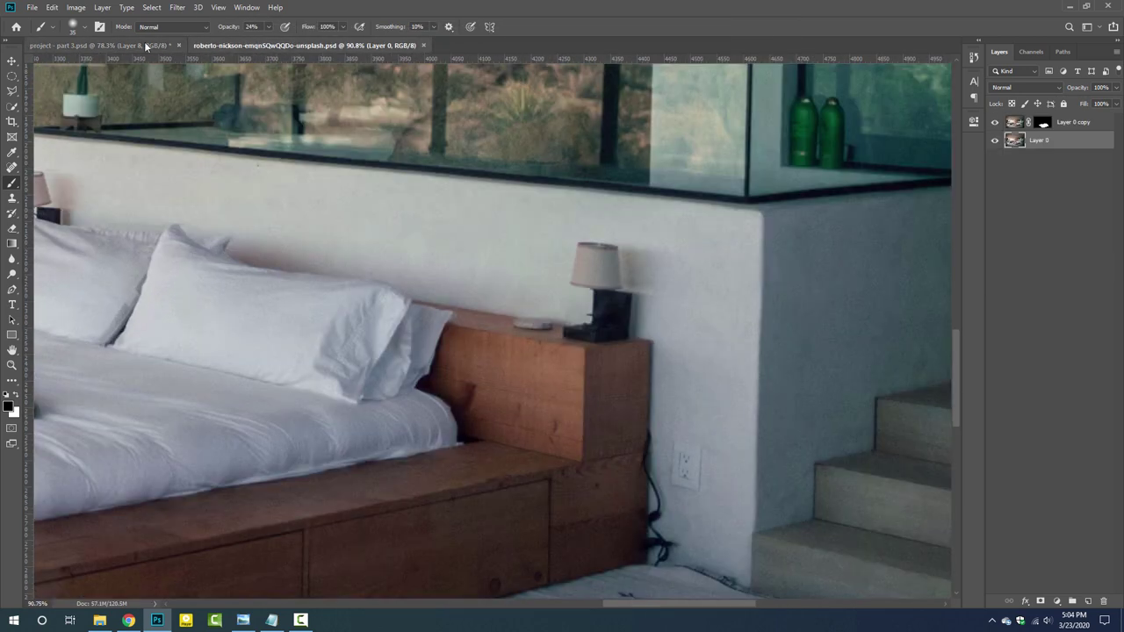
{"action": "key", "text": "ctrl+Tab"}
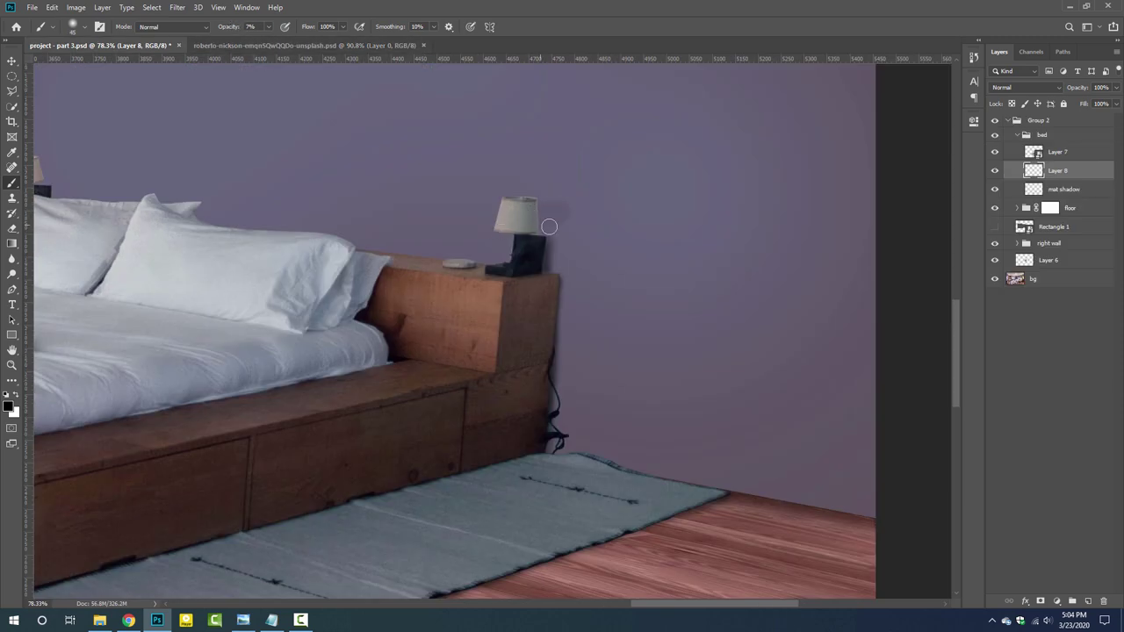
{"action": "scroll", "coordinate": [502, 306], "scroll_direction": "down", "scroll_amount": 3}
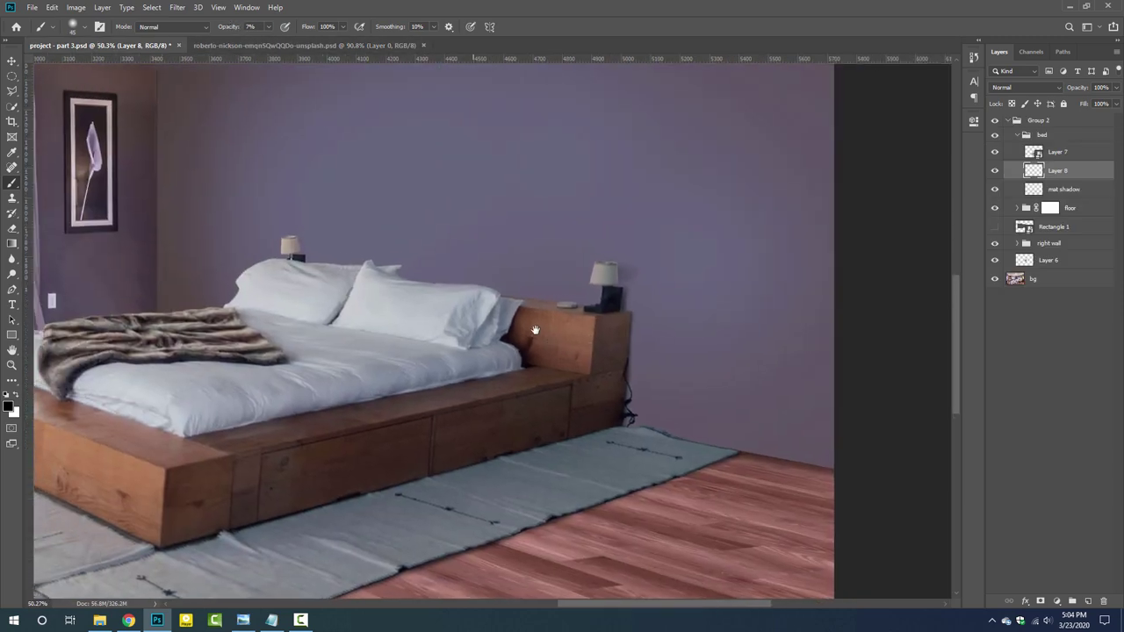
{"action": "key", "text": "ctrl+Tab"}
{"action": "key", "text": "ctrl+Tab"}
{"action": "scroll", "coordinate": [527, 307], "scroll_direction": "up", "scroll_amount": 5}
{"action": "left_click_drag", "start_coordinate": [219, 28], "coordinate": [227, 27]}
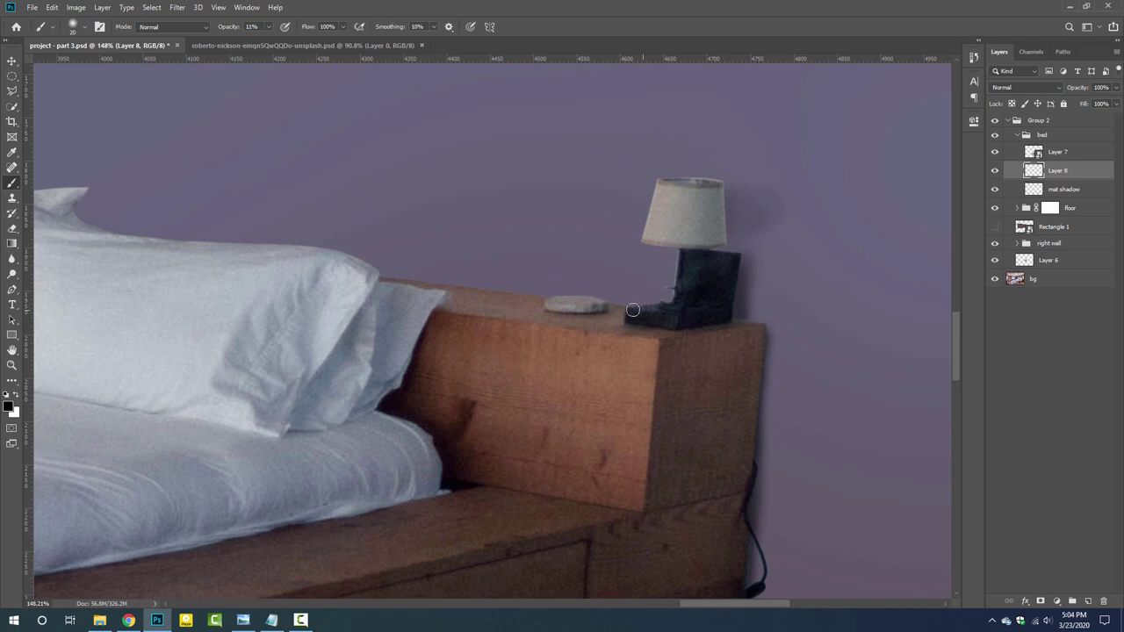
{"action": "scroll", "coordinate": [428, 305], "scroll_direction": "down", "scroll_amount": 4}
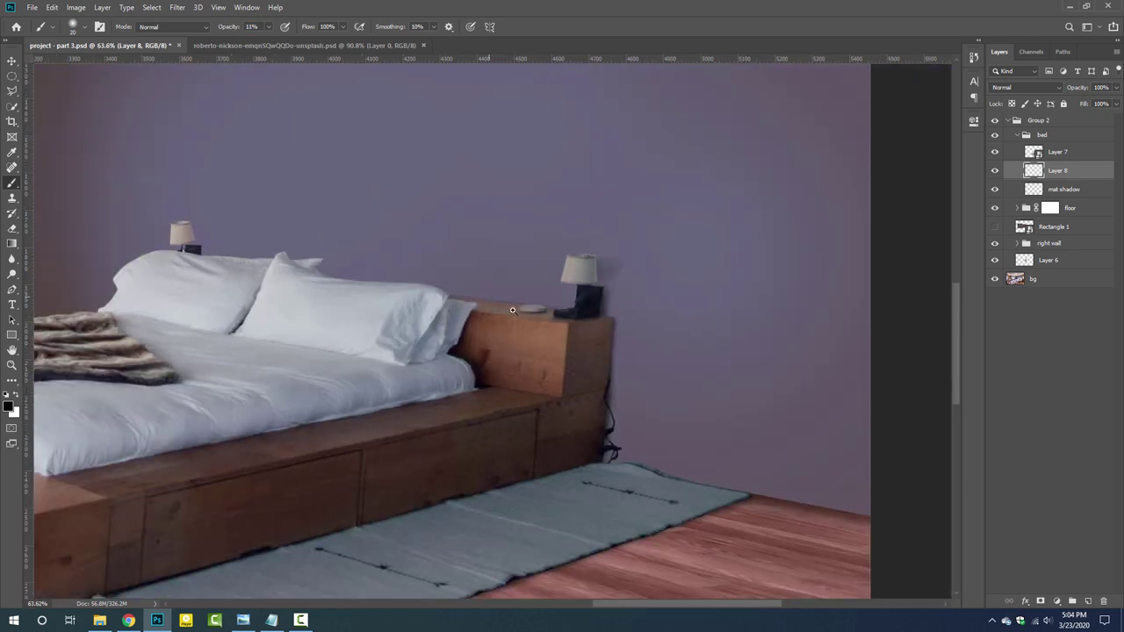
{"action": "scroll", "coordinate": [428, 304], "scroll_direction": "up", "scroll_amount": 4}
{"action": "key", "text": "alt+Tab"}
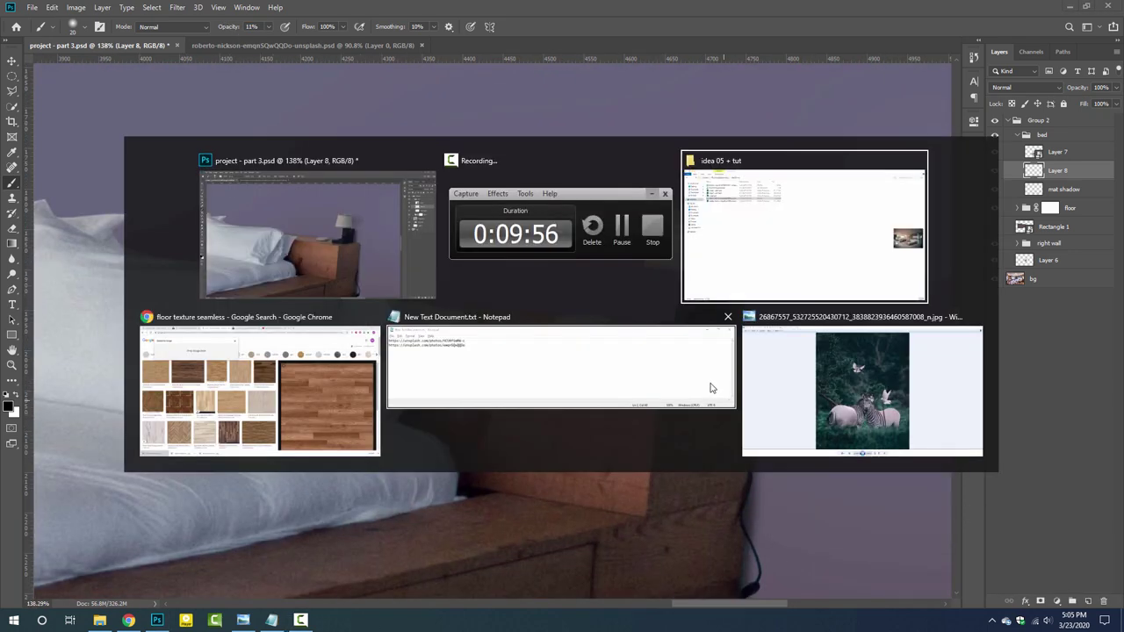
{"action": "key", "text": "ctrl+Tab"}
{"action": "left_click", "coordinate": [134, 42]}
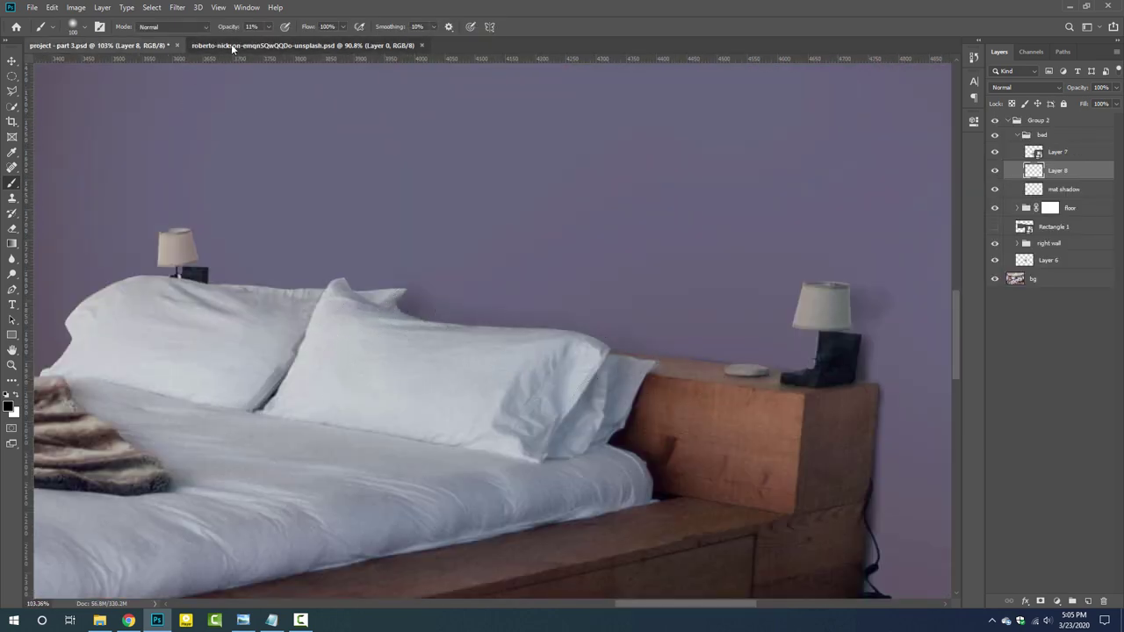
- Compare the composite against the reference bedroom photo to plan the next wall shadow
{"action": "scroll", "coordinate": [275, 320], "scroll_direction": "up", "scroll_amount": 3}
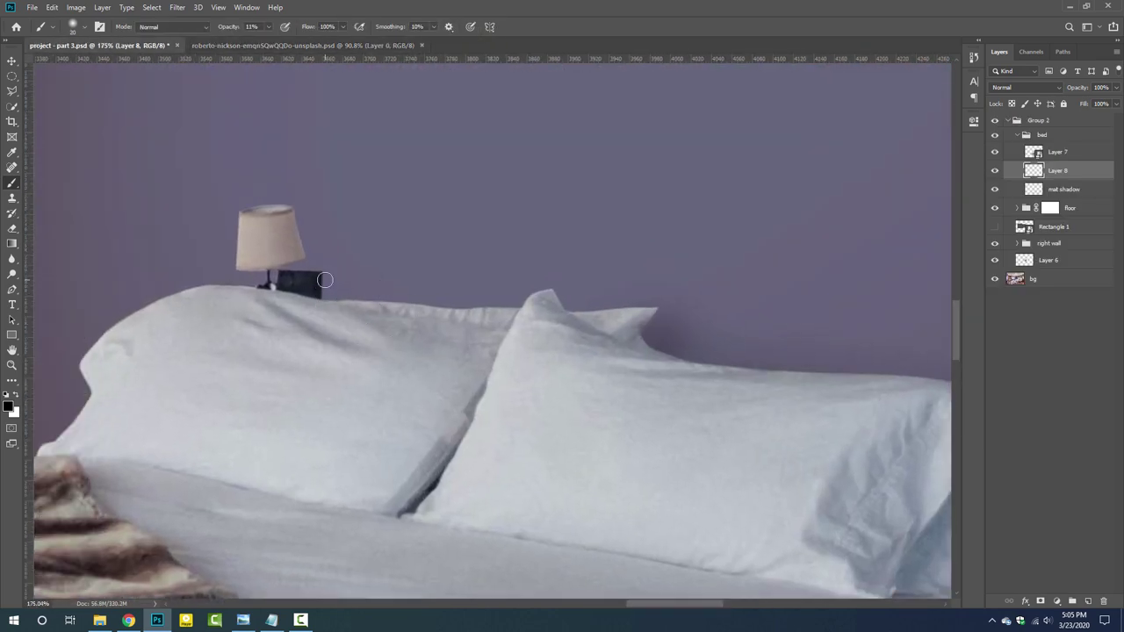
{"action": "left_click", "coordinate": [298, 45]}
{"action": "left_click", "coordinate": [132, 45]}
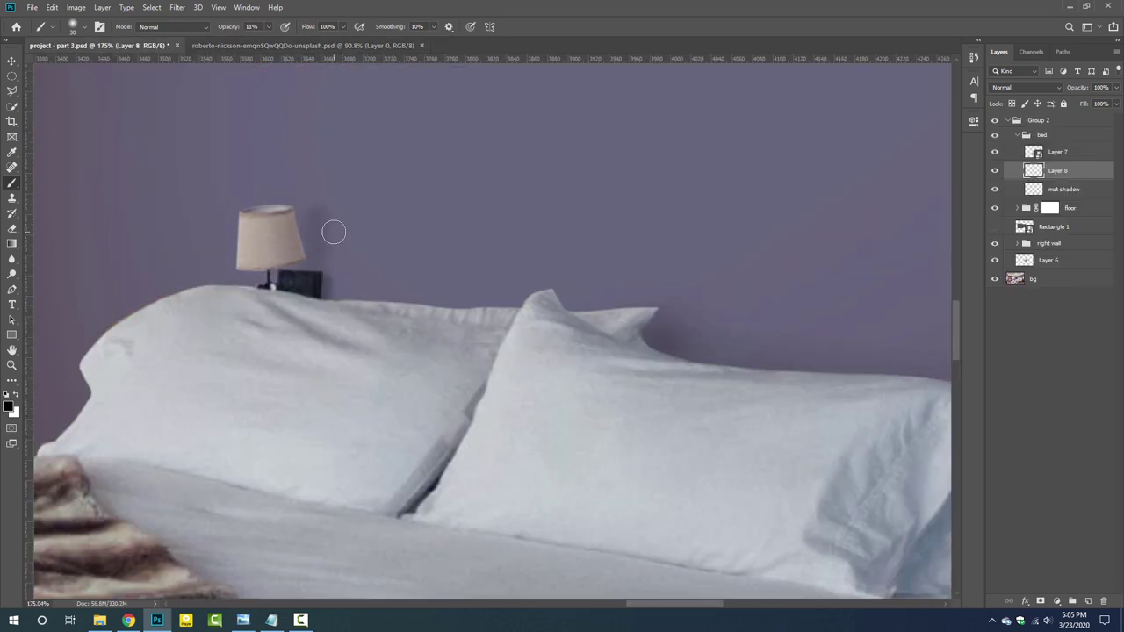
{"action": "scroll", "coordinate": [313, 275], "scroll_direction": "down", "scroll_amount": 3}
{"action": "scroll", "coordinate": [497, 295], "scroll_direction": "down", "scroll_amount": 2}
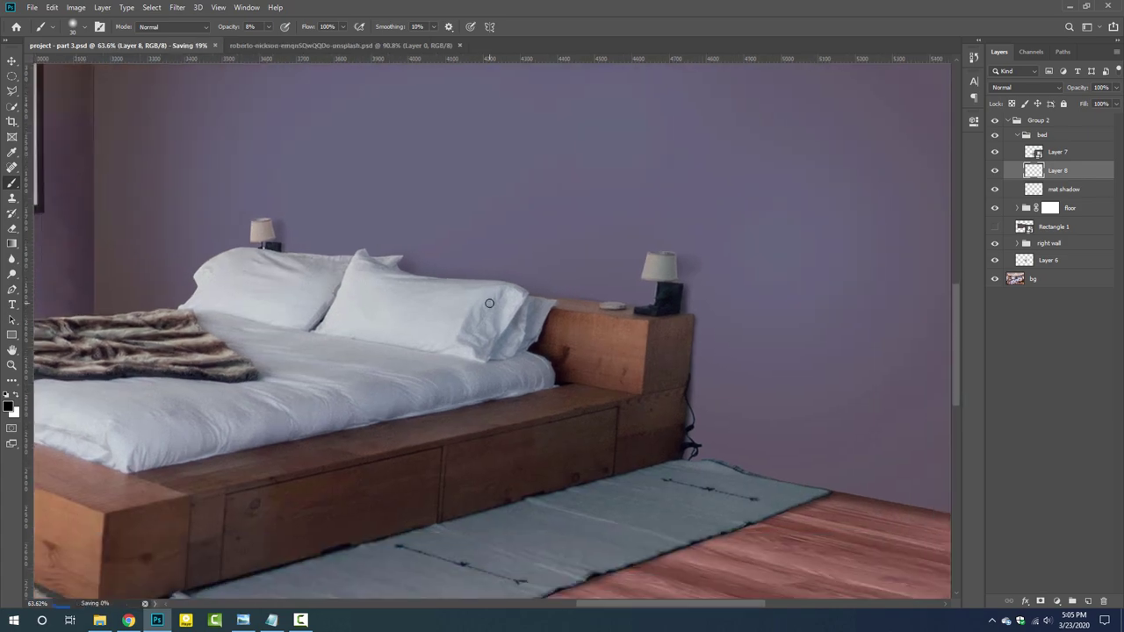
{"action": "scroll", "coordinate": [338, 303], "scroll_direction": "up", "scroll_amount": 2}
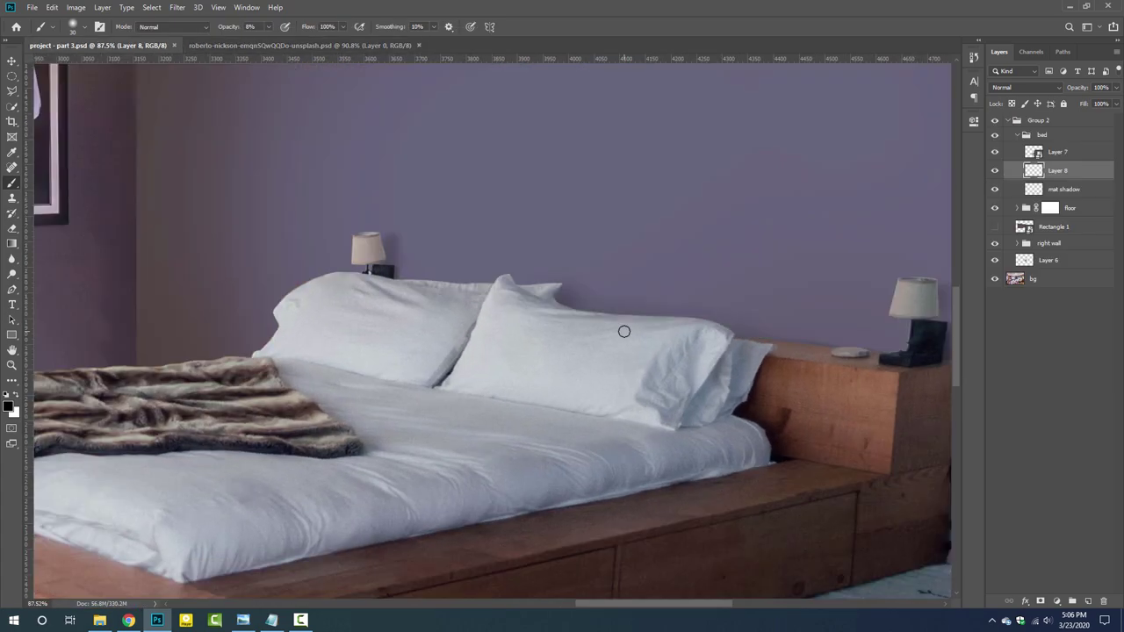
{"action": "scroll", "coordinate": [688, 326], "scroll_direction": "down", "scroll_amount": 3}
{"action": "scroll", "coordinate": [237, 99], "scroll_direction": "up", "scroll_amount": 1}
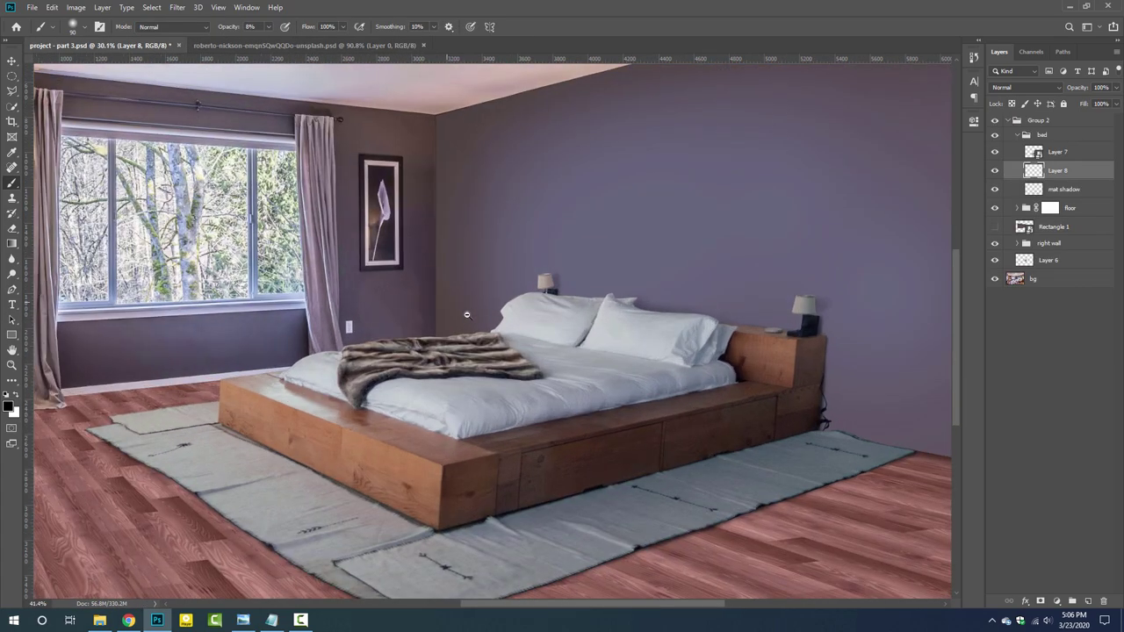
{"action": "scroll", "coordinate": [238, 99], "scroll_direction": "up", "scroll_amount": 1}
{"action": "key", "text": "ctrl+Tab"}
{"action": "scroll", "coordinate": [545, 398], "scroll_direction": "down", "scroll_amount": 2}
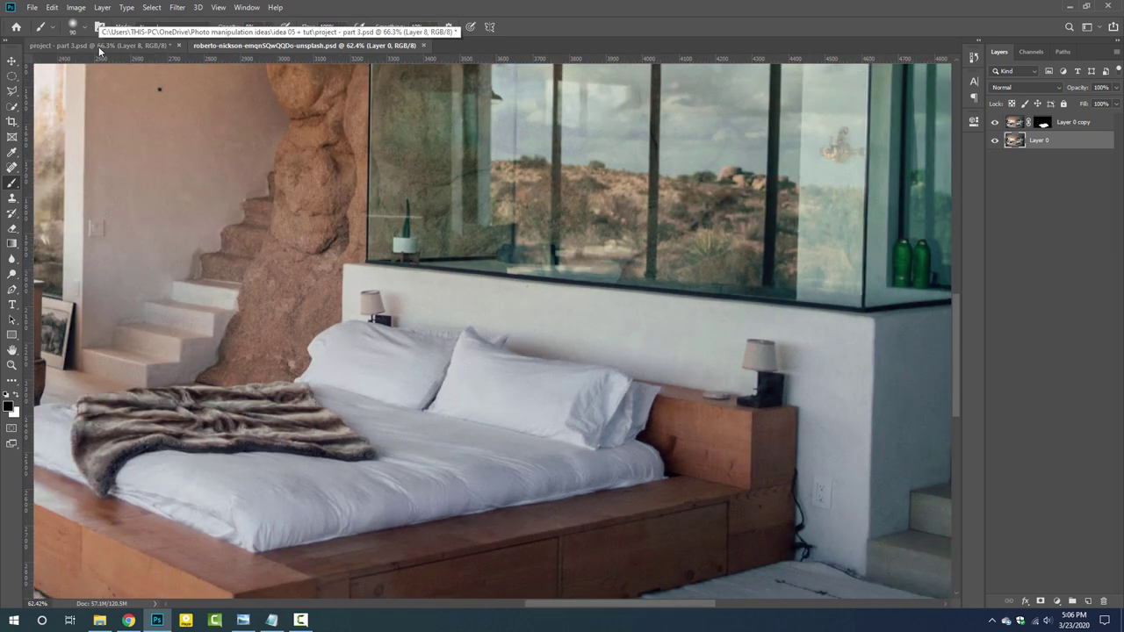
{"action": "left_click", "coordinate": [99, 50]}
{"action": "scroll", "coordinate": [629, 343], "scroll_direction": "up", "scroll_amount": 1}
{"action": "scroll", "coordinate": [629, 343], "scroll_direction": "up", "scroll_amount": 1}
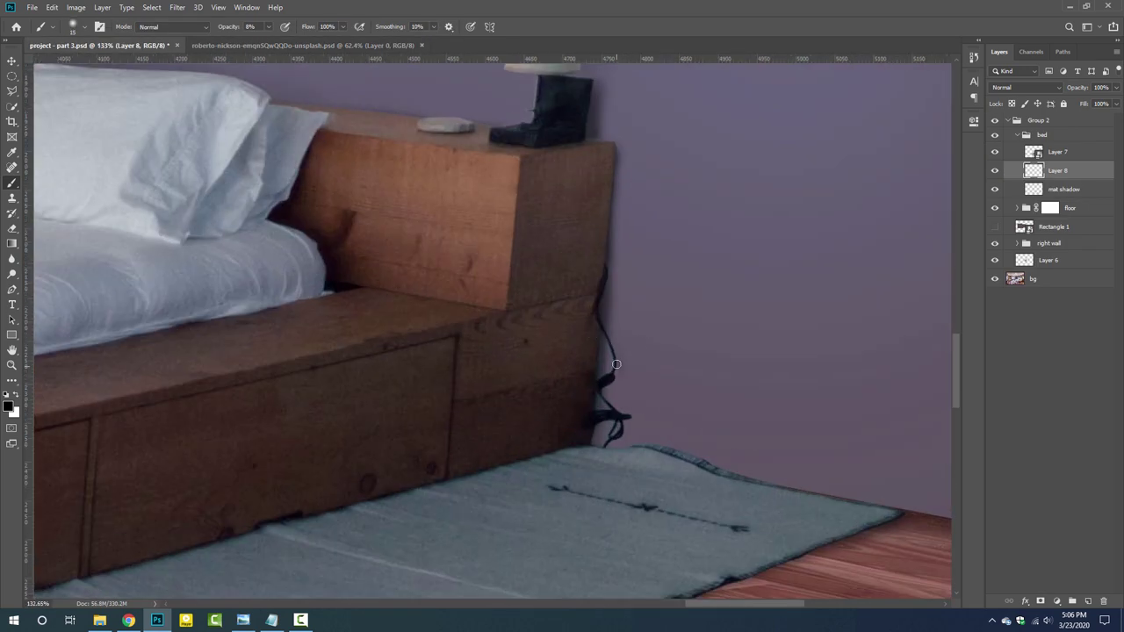
{"action": "scroll", "coordinate": [618, 370], "scroll_direction": "down", "scroll_amount": 2}
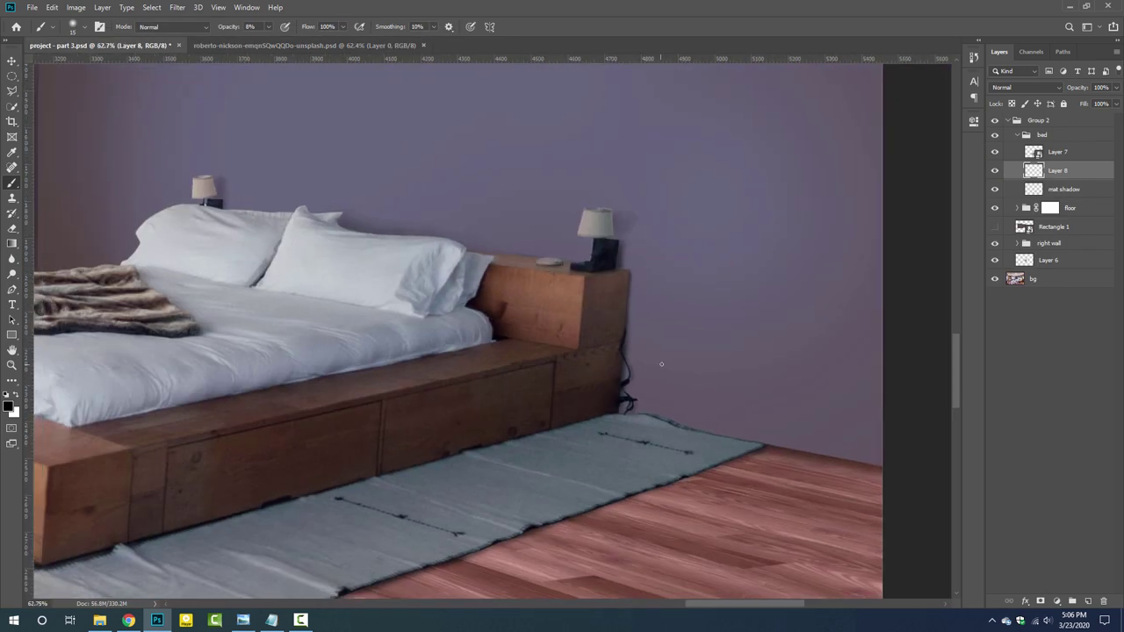
{"action": "scroll", "coordinate": [632, 372], "scroll_direction": "down", "scroll_amount": 2}
- Paint a soft wall shadow beside the bed's end with a 300-pixel brush
{"action": "key", "text": "bracketright"}
{"action": "key", "text": "bracketright"}
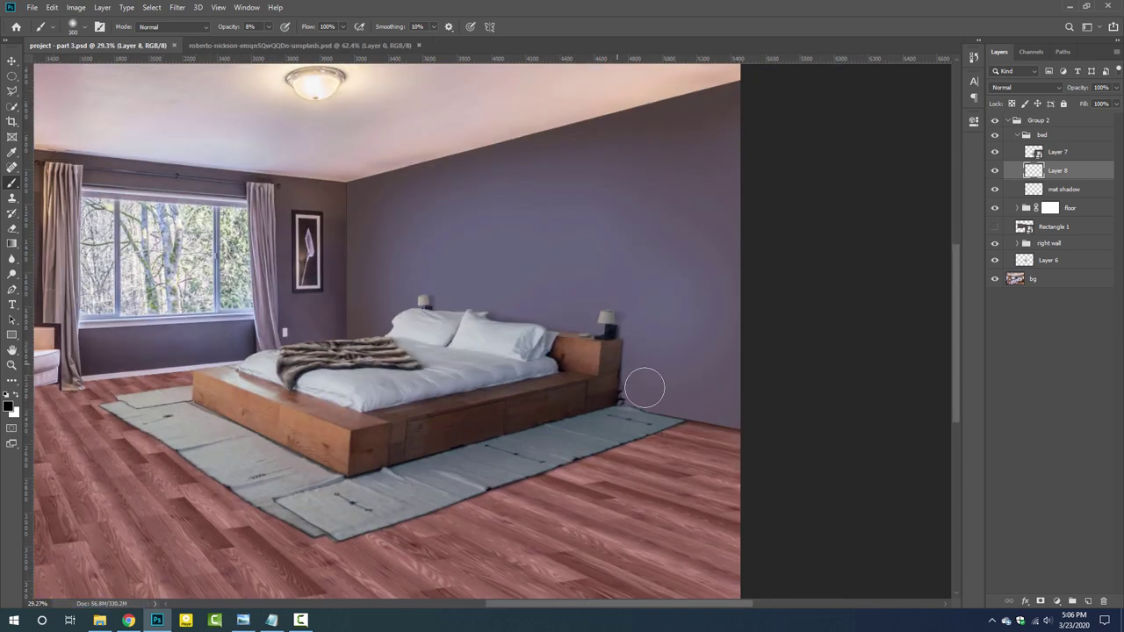
{"action": "left_click_drag", "start_coordinate": [647, 384], "coordinate": [585, 400]}
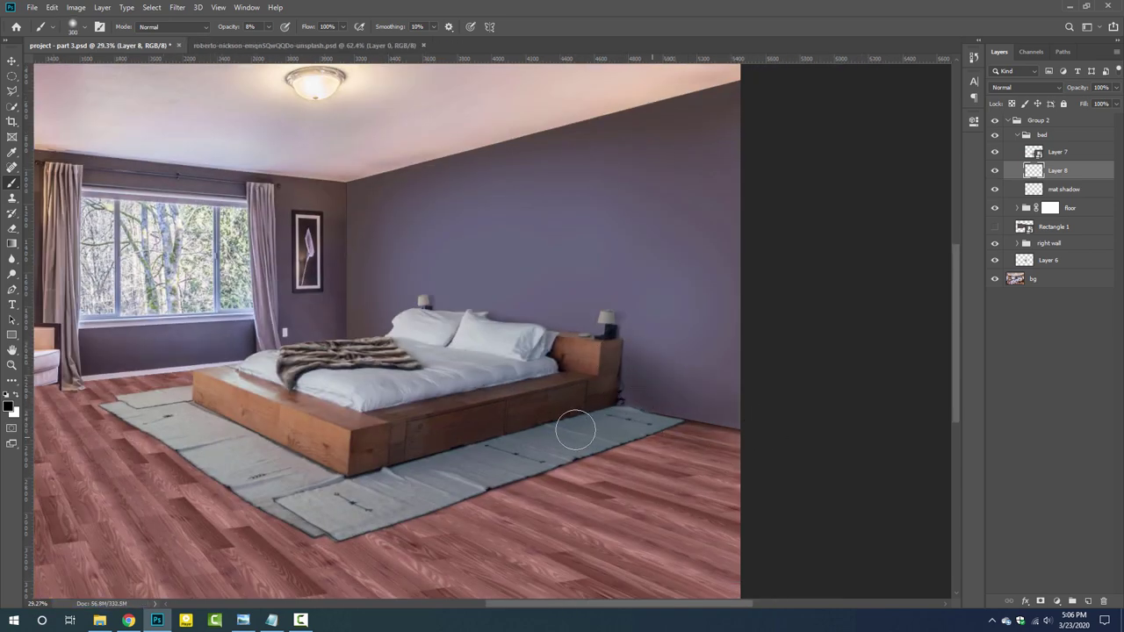
{"action": "scroll", "coordinate": [534, 480], "scroll_direction": "down", "scroll_amount": 1}
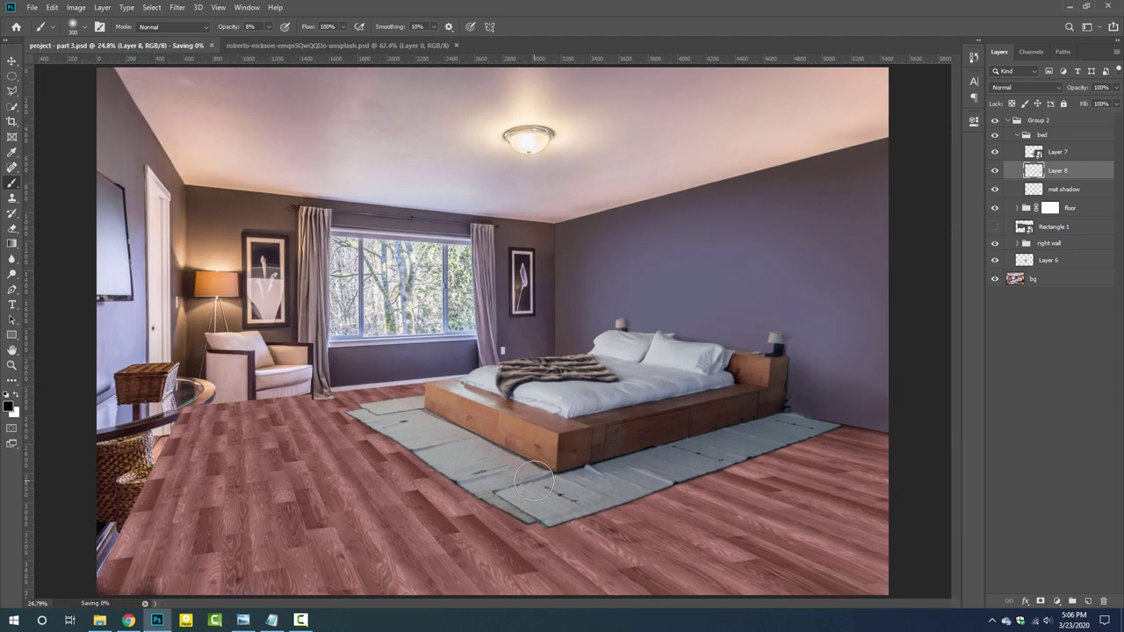
{"action": "scroll", "coordinate": [629, 408], "scroll_direction": "up", "scroll_amount": 2}
{"action": "scroll", "coordinate": [534, 434], "scroll_direction": "down", "scroll_amount": 1}
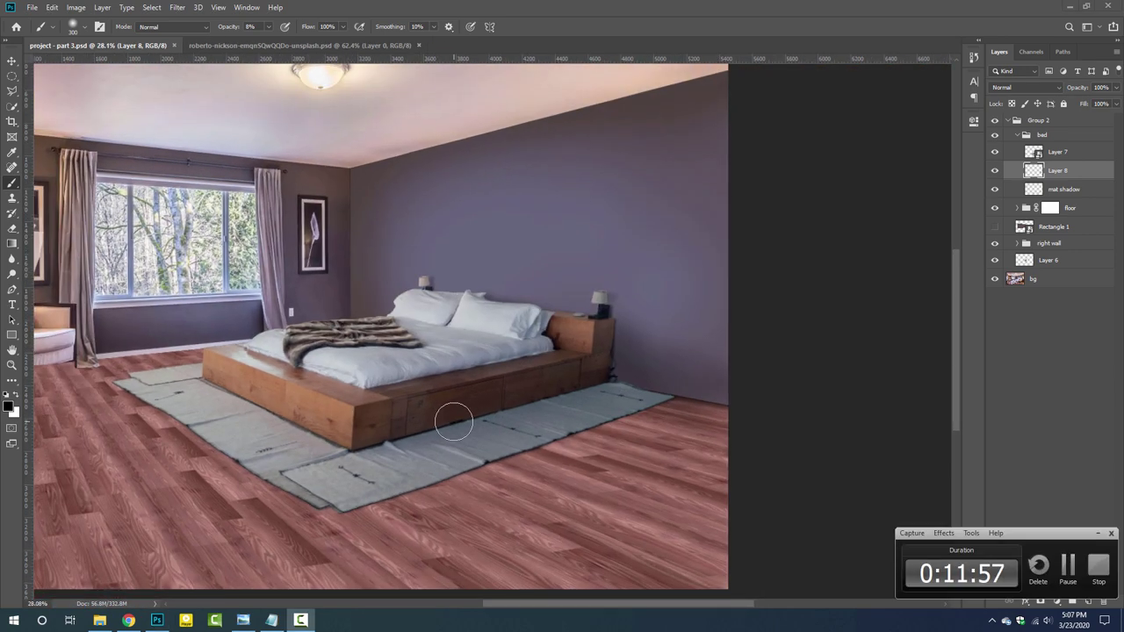
{"action": "key", "text": "ctrl+Tab"}
{"action": "left_click", "coordinate": [128, 44]}
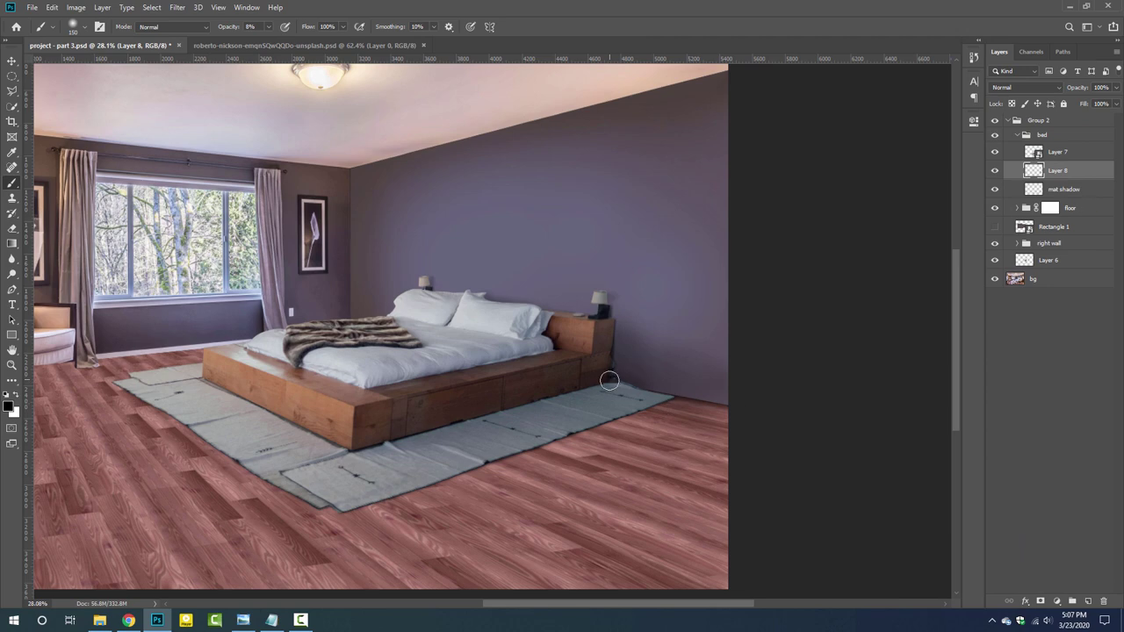
{"action": "scroll", "coordinate": [431, 393], "scroll_direction": "down", "scroll_amount": 1}
{"action": "scroll", "coordinate": [597, 444], "scroll_direction": "up", "scroll_amount": 1}
- Add a Curves adjustment to the floor group and bend the Red curve to reduce redness
{"action": "mouse_move", "coordinate": [620, 370]}
{"action": "left_mouse_down"}
{"action": "mouse_move", "coordinate": [656, 353]}
{"action": "mouse_move", "coordinate": [447, 395]}
{"action": "left_mouse_up"}
{"action": "left_click", "coordinate": [1050, 207]}
{"action": "left_click", "coordinate": [1058, 601]}
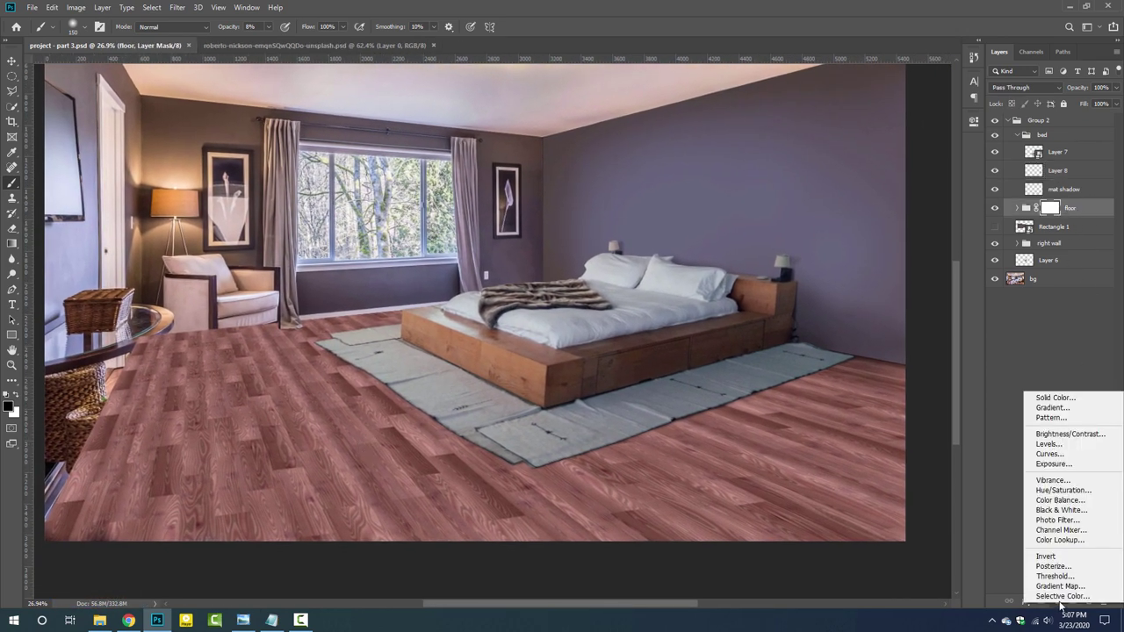
{"action": "left_click", "coordinate": [1050, 453]}
{"action": "key", "text": "alt+3"}
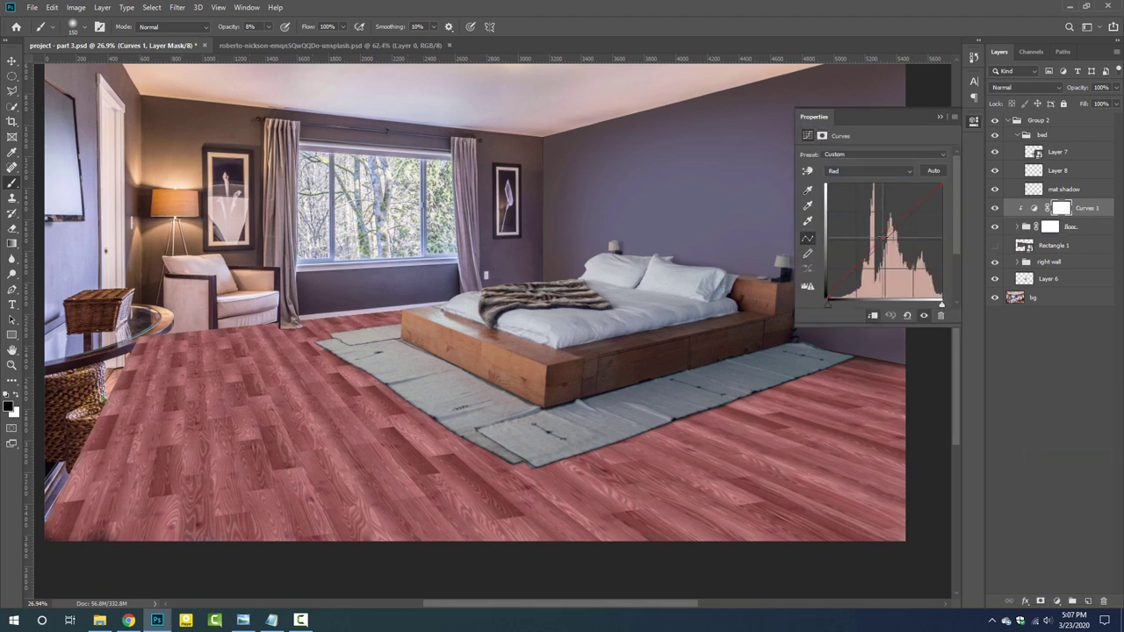
{"action": "left_click_drag", "start_coordinate": [884, 237], "coordinate": [902, 229]}
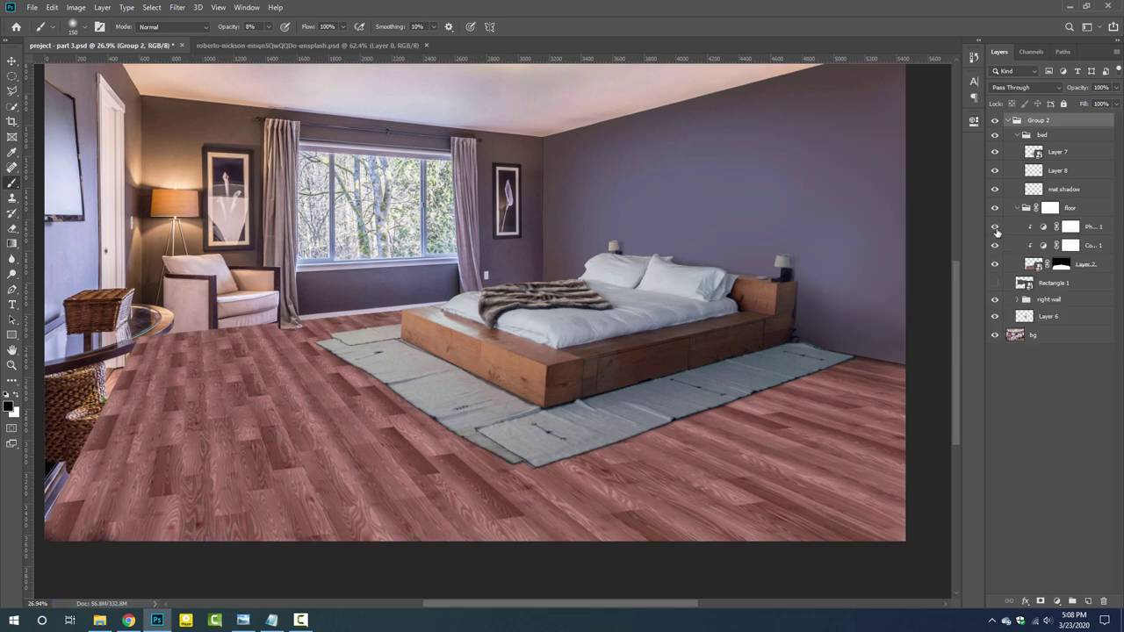
- Delete the trial Curves 1 adjustment and save the project
{"action": "left_click", "coordinate": [995, 245]}
{"action": "left_click", "coordinate": [1067, 245]}
{"action": "key", "text": "Delete"}
{"action": "key", "text": "ctrl+s"}
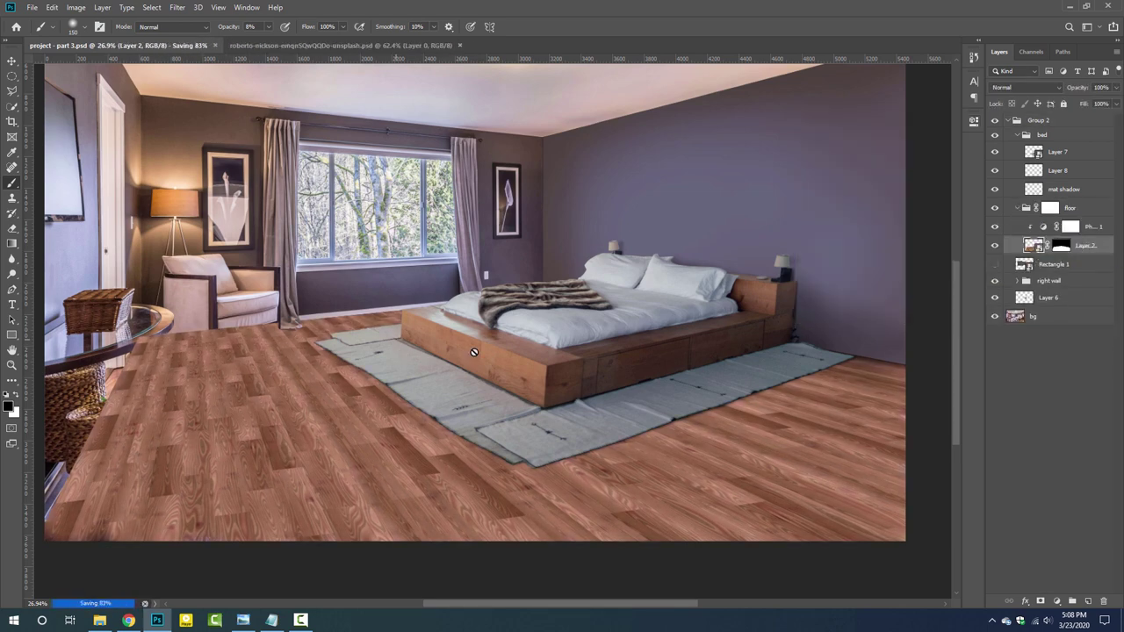
- Toggle Group 2 visibility to compare with the original, then collapse the floor group
{"action": "left_click", "coordinate": [996, 121]}
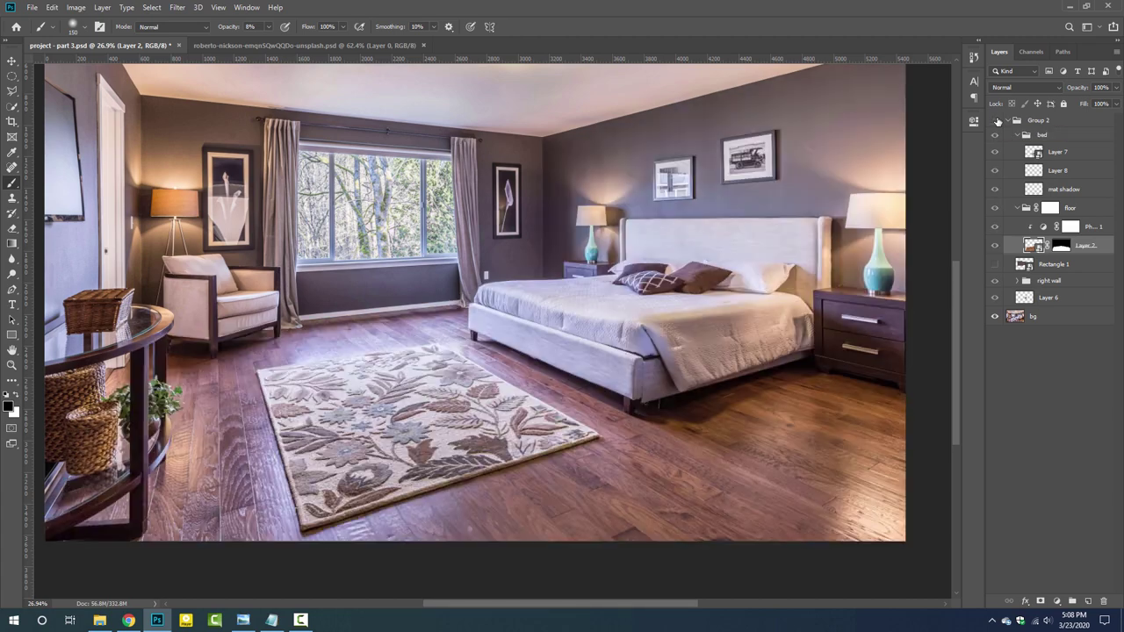
{"action": "left_click", "coordinate": [996, 121]}
{"action": "left_click", "coordinate": [996, 120]}
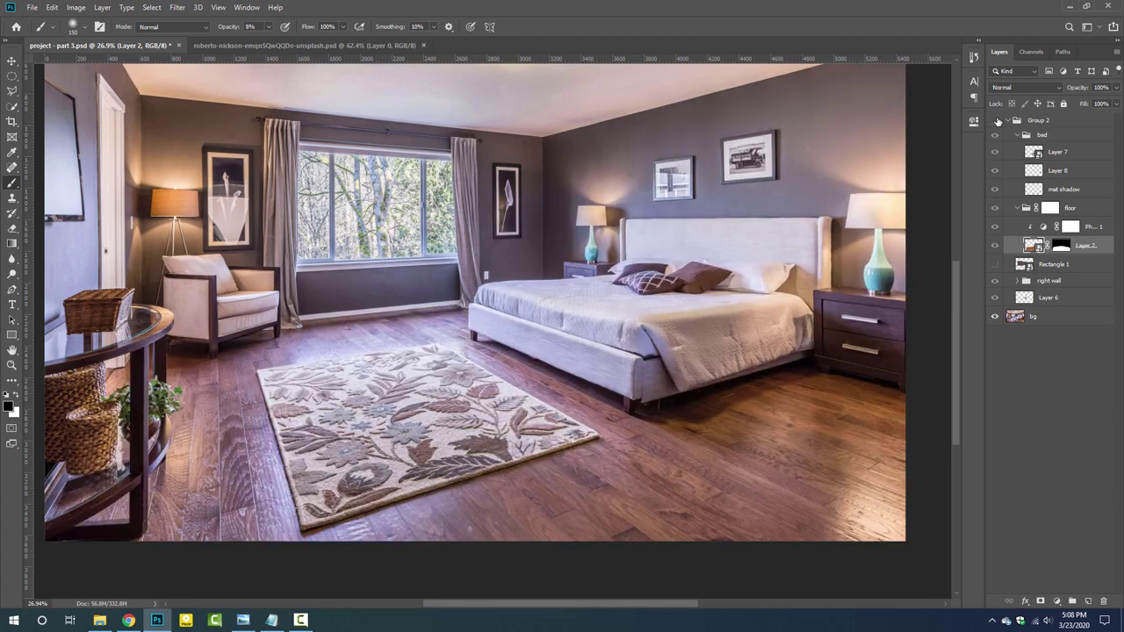
{"action": "left_click", "coordinate": [995, 121]}
{"action": "left_click", "coordinate": [1016, 208]}
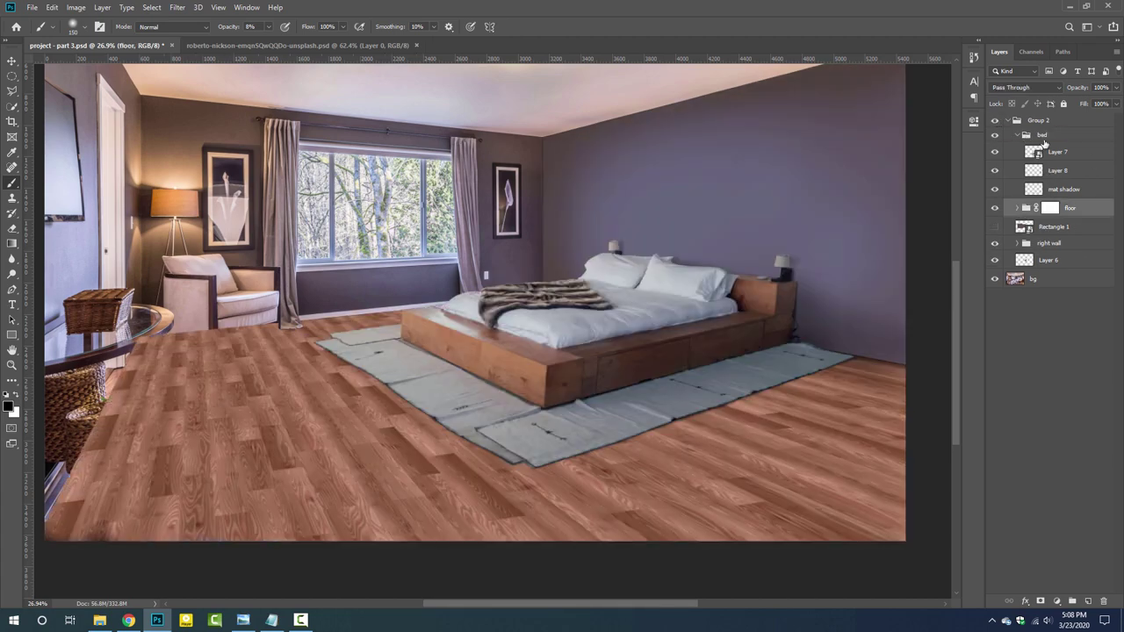
- Add a new layer and set up a 600 light grey brush at 100% opacity
{"action": "left_click", "coordinate": [1088, 601]}
{"action": "key", "text": "bracketright"}
{"action": "key", "text": "bracketright"}
{"action": "key", "text": "bracketright"}
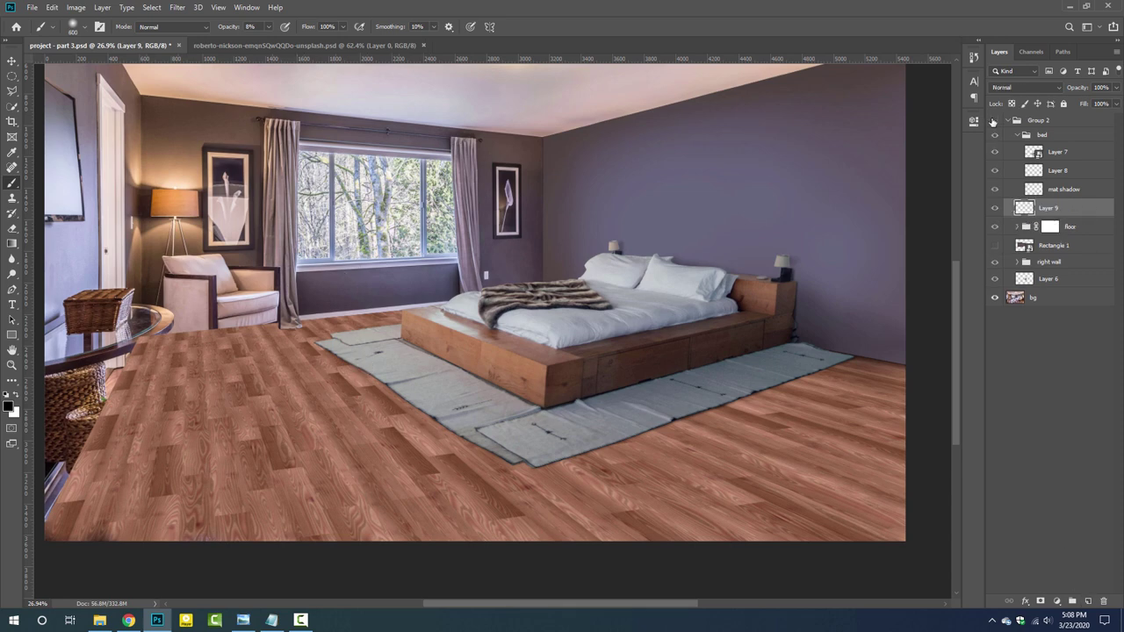
{"action": "left_click", "coordinate": [995, 121]}
{"action": "left_click", "coordinate": [995, 120]}
{"action": "left_click", "coordinate": [10, 404]}
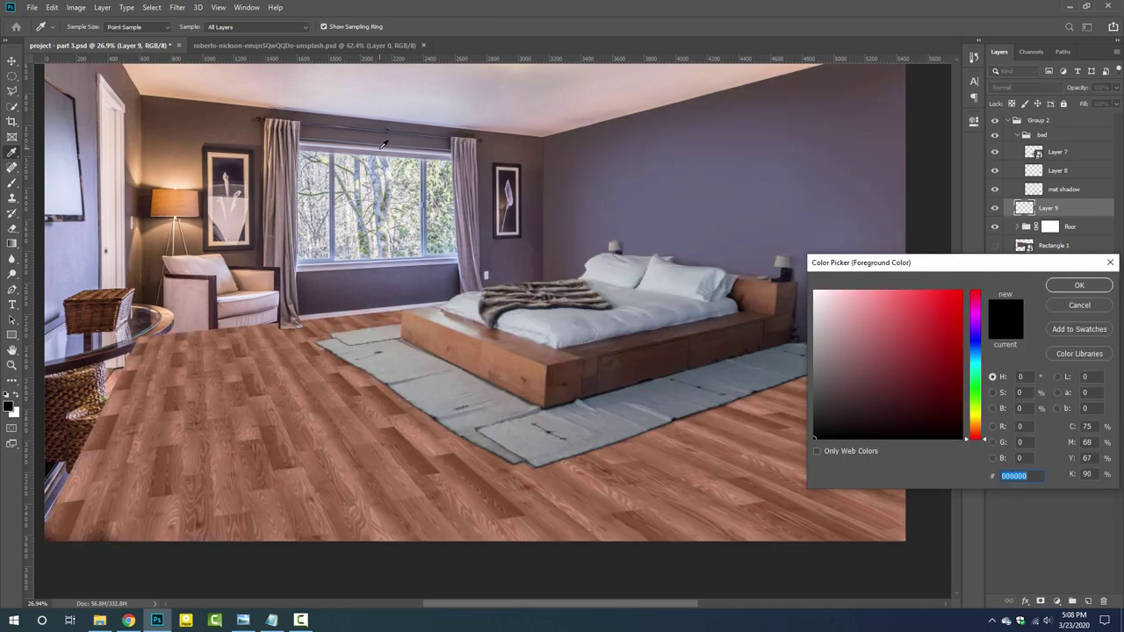
{"action": "left_click", "coordinate": [939, 316]}
{"action": "left_click", "coordinate": [1079, 284]}
{"action": "left_click_drag", "start_coordinate": [227, 31], "coordinate": [375, 364]}
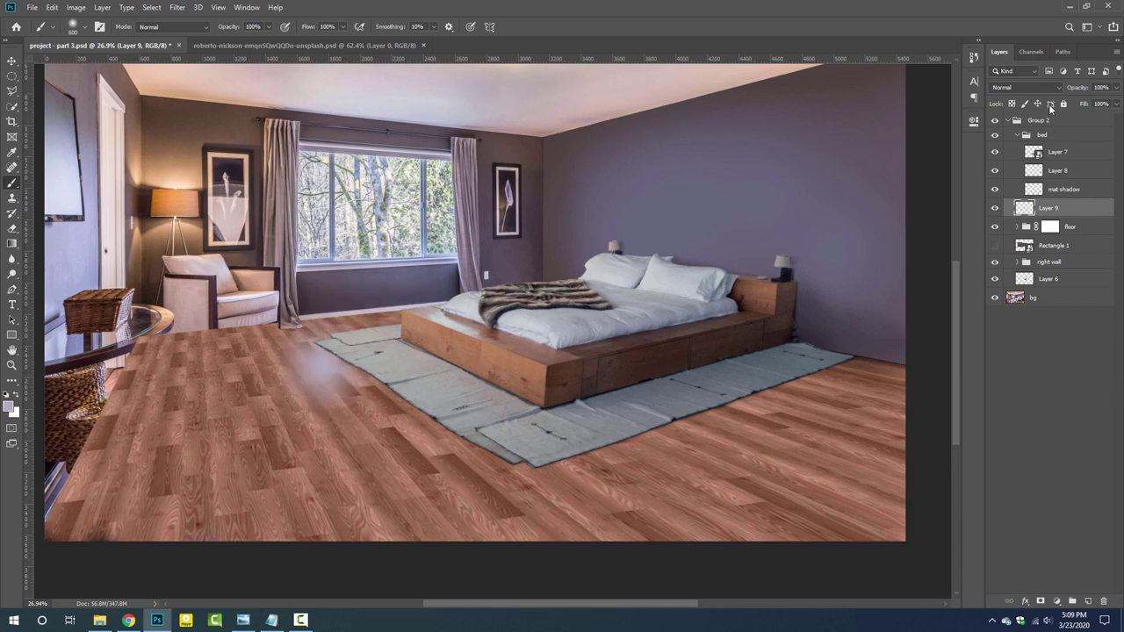
- Paint a soft light glow along the rug's front edge after checking the original lighting
{"action": "scroll", "coordinate": [1045, 88], "scroll_direction": "down", "scroll_amount": 8}
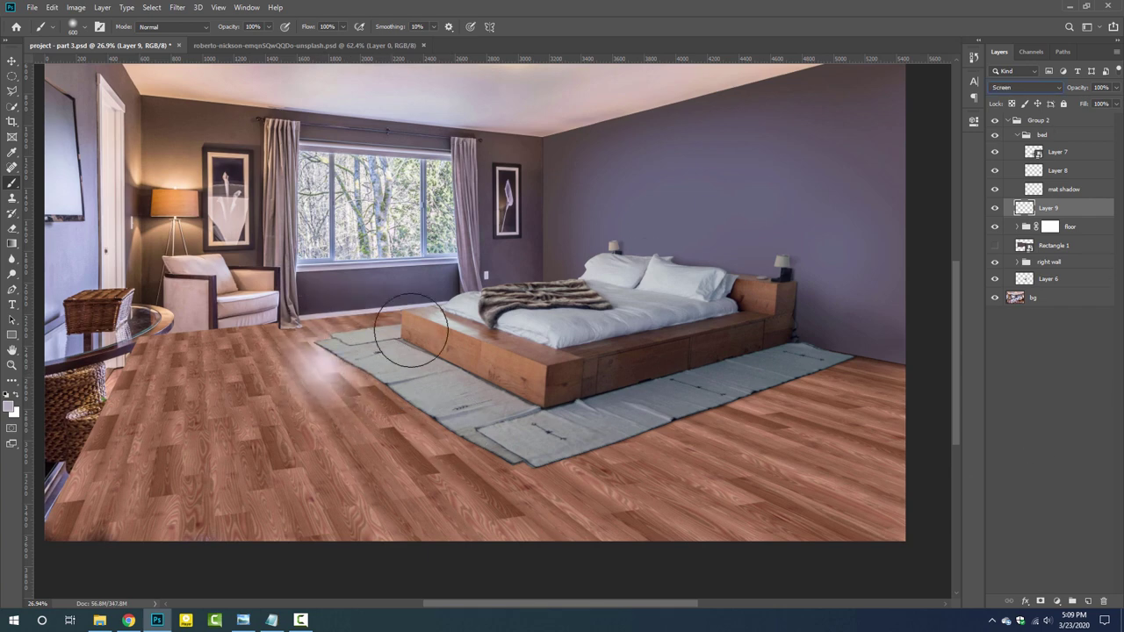
{"action": "left_click", "coordinate": [994, 120]}
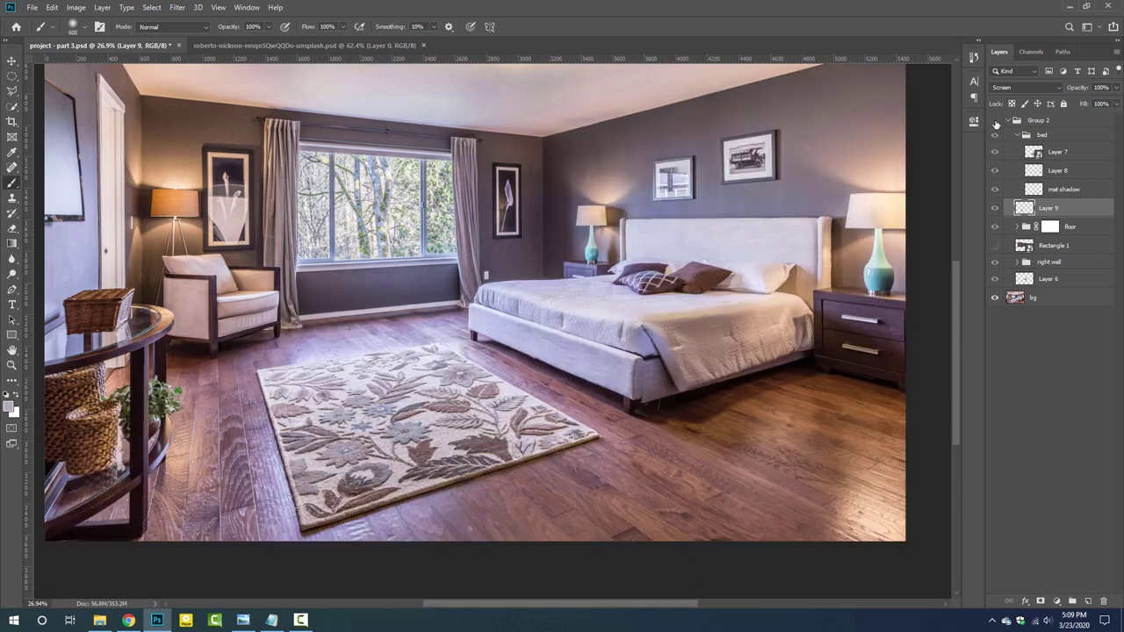
{"action": "left_click", "coordinate": [994, 121]}
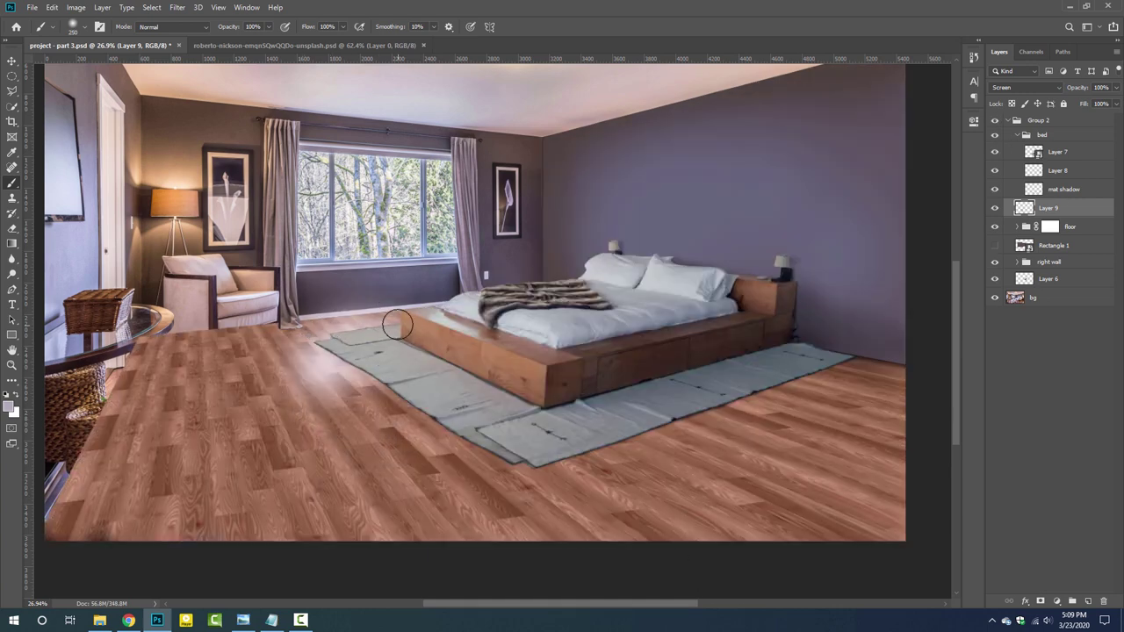
{"action": "left_click", "coordinate": [995, 120]}
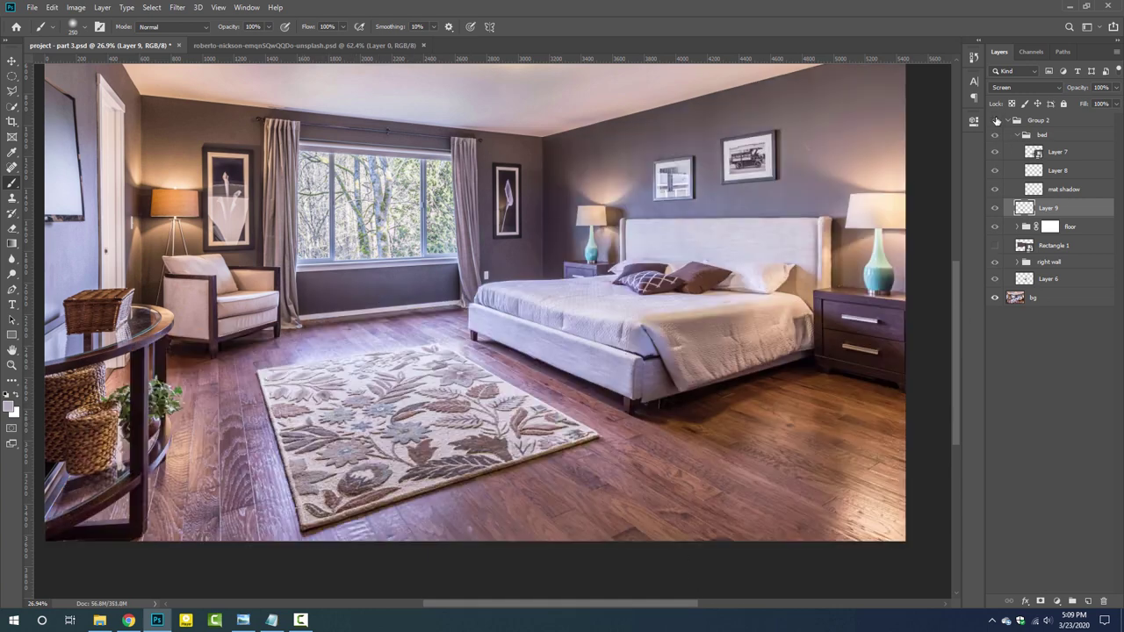
{"action": "left_click", "coordinate": [994, 120]}
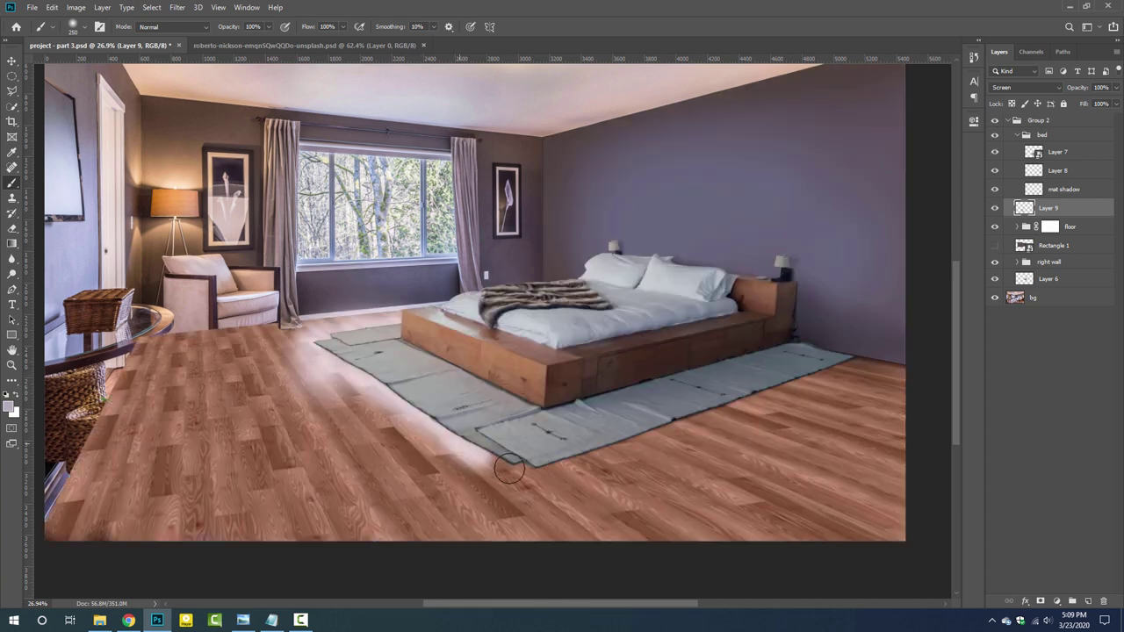
{"action": "left_click_drag", "start_coordinate": [235, 33], "coordinate": [224, 32]}
{"action": "mouse_move", "coordinate": [435, 455]}
{"action": "left_mouse_down"}
{"action": "mouse_move", "coordinate": [536, 474]}
{"action": "mouse_move", "coordinate": [604, 461]}
{"action": "left_mouse_up"}
- Paint a broad glow before the rug with an 800 brush and set Layer 9 to 65% opacity
{"action": "key", "text": "bracketright"}
{"action": "key", "text": "bracketright"}
{"action": "key", "text": "bracketright"}
{"action": "mouse_move", "coordinate": [385, 431]}
{"action": "left_mouse_down"}
{"action": "mouse_move", "coordinate": [401, 414]}
{"action": "mouse_move", "coordinate": [614, 515]}
{"action": "mouse_move", "coordinate": [507, 476]}
{"action": "left_mouse_up"}
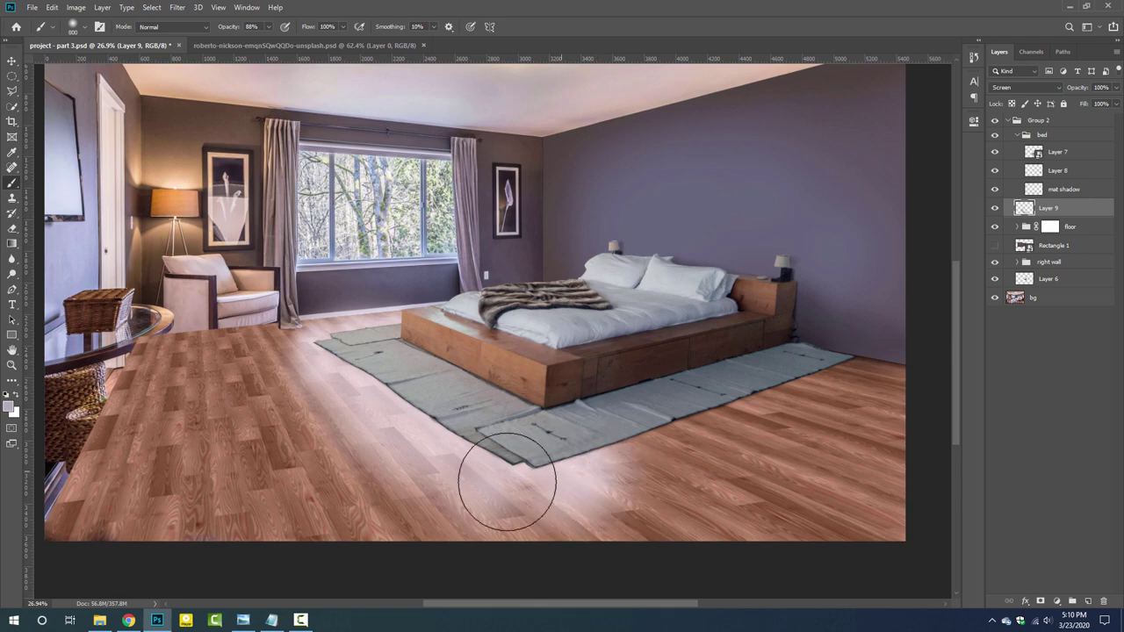
{"action": "left_click_drag", "start_coordinate": [1077, 87], "coordinate": [1064, 87]}
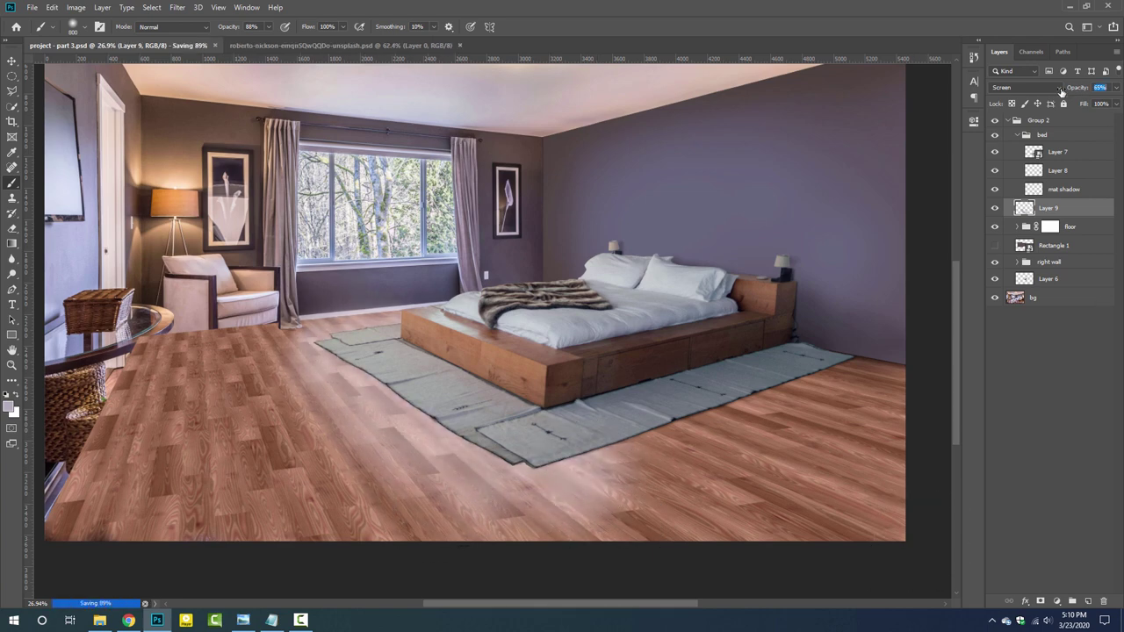
- Colorize Layer 9's glow with hue +169 and saturation 55, then set its opacity to 55%
{"action": "key", "text": "ctrl+u"}
{"action": "left_click", "coordinate": [995, 314]}
{"action": "left_click_drag", "start_coordinate": [856, 276], "coordinate": [879, 276]}
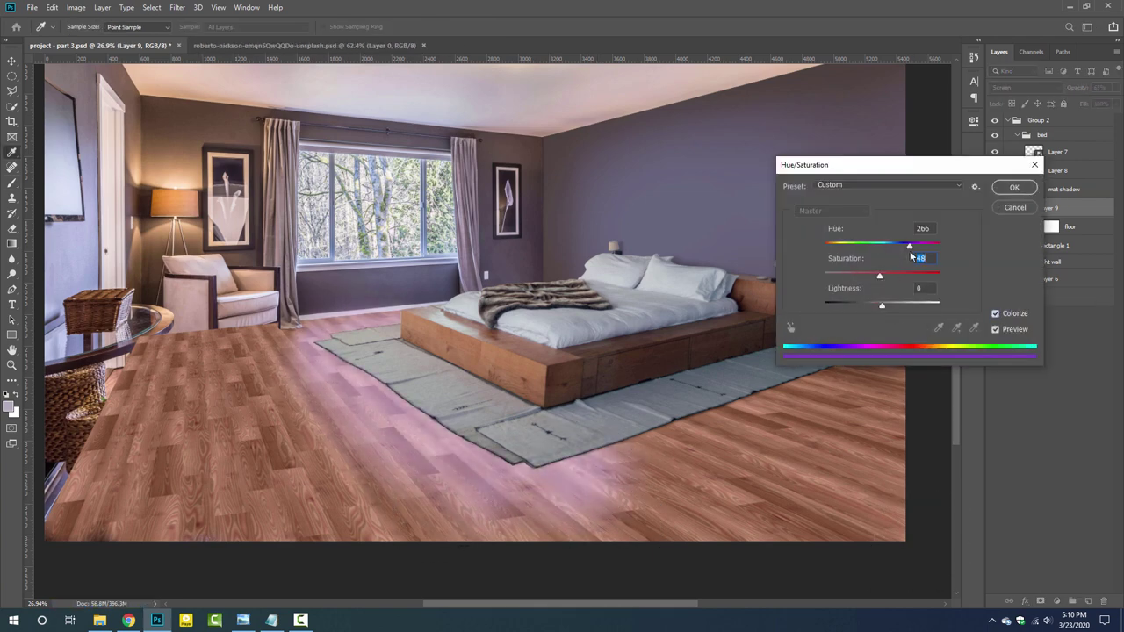
{"action": "mouse_move", "coordinate": [913, 242]}
{"action": "left_mouse_down"}
{"action": "mouse_move", "coordinate": [887, 242]}
{"action": "mouse_move", "coordinate": [887, 260]}
{"action": "left_mouse_up"}
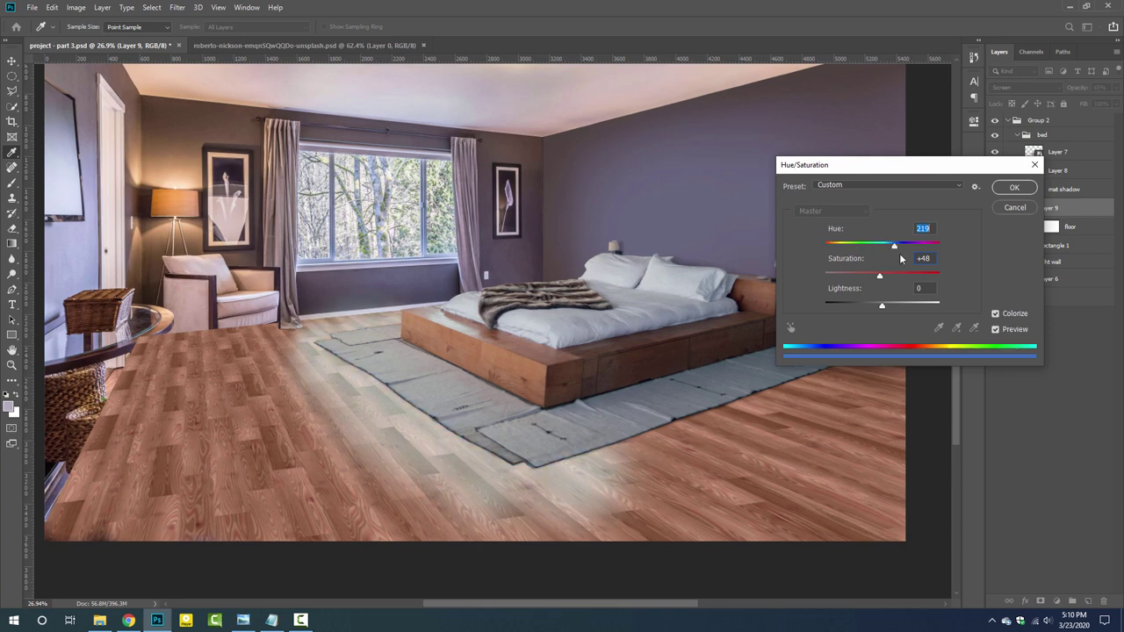
{"action": "left_click_drag", "start_coordinate": [879, 275], "coordinate": [824, 275]}
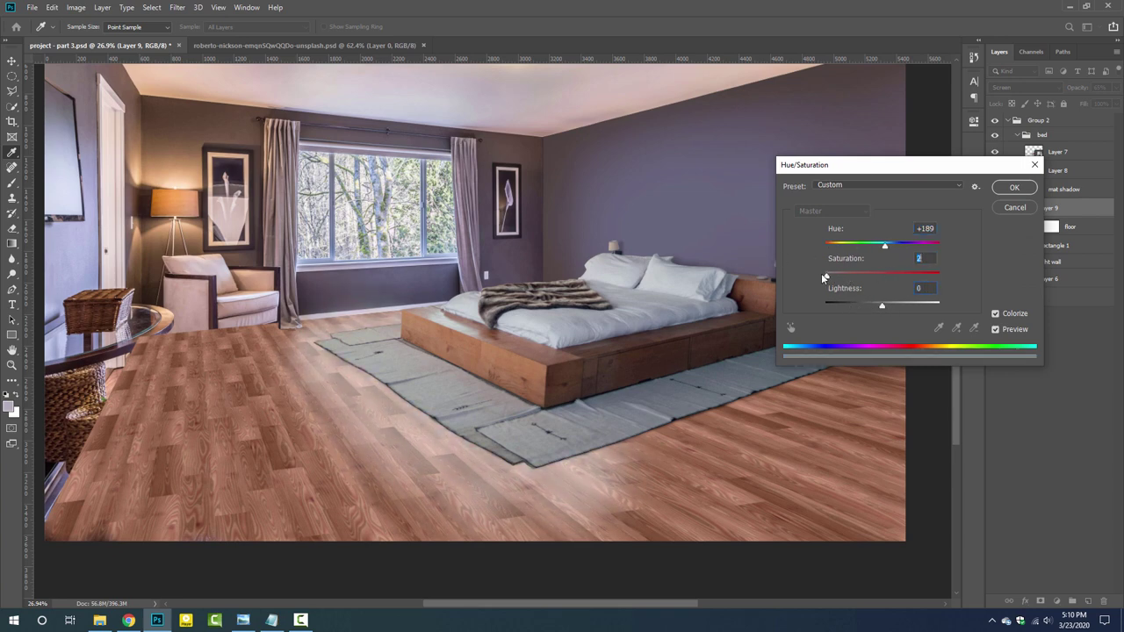
{"action": "left_click_drag", "start_coordinate": [886, 243], "coordinate": [878, 243]}
{"action": "left_click_drag", "start_coordinate": [841, 276], "coordinate": [890, 278]}
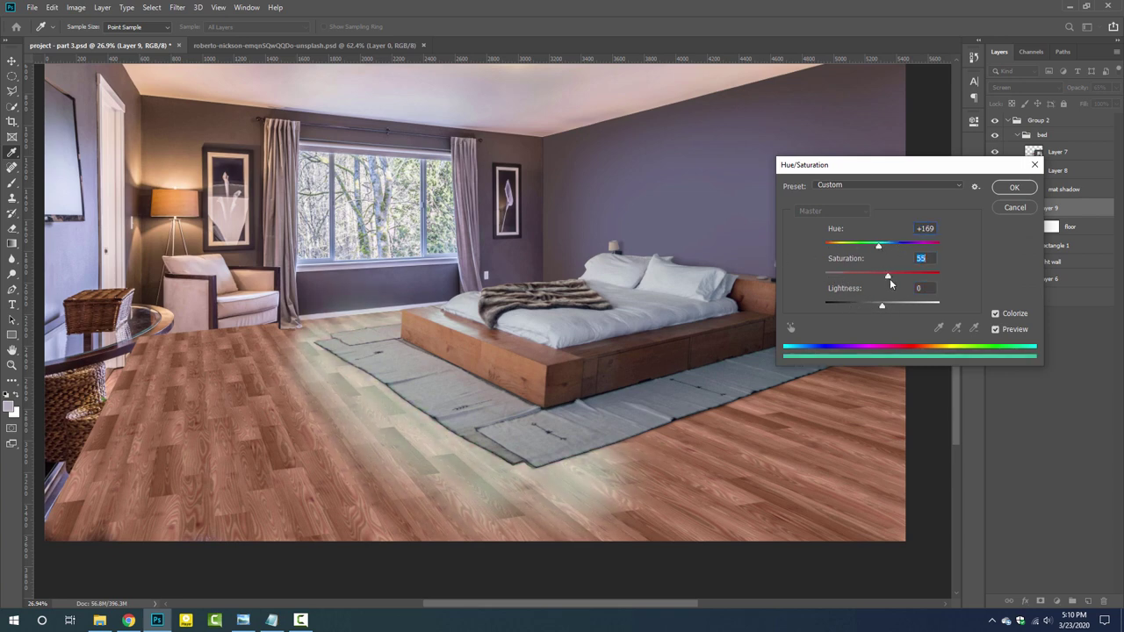
{"action": "left_click", "coordinate": [1013, 187]}
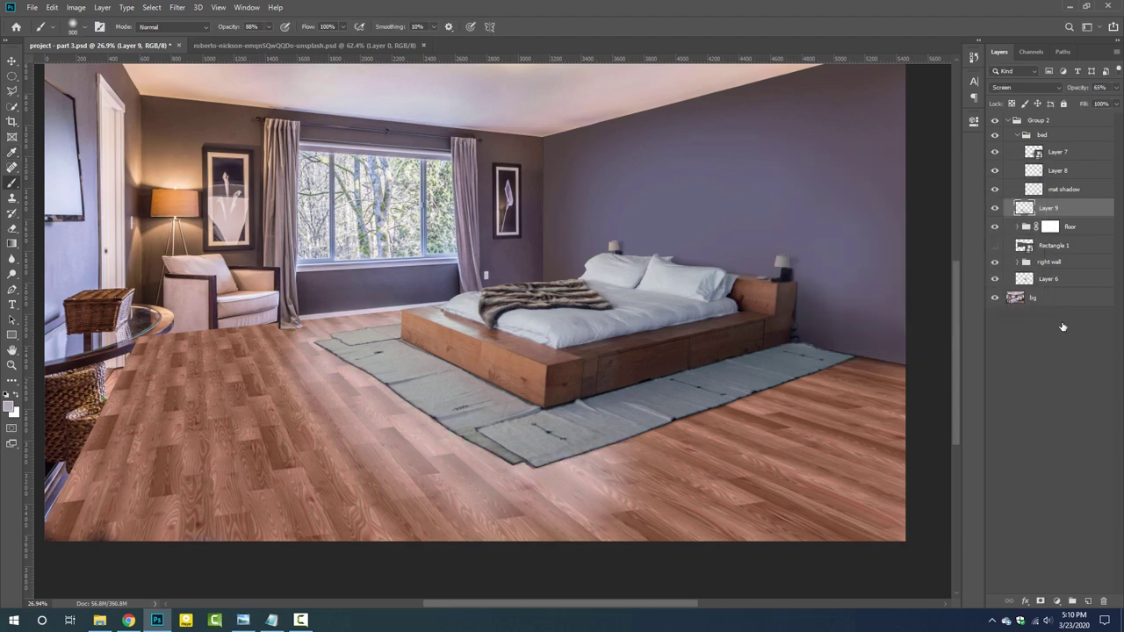
{"action": "left_click_drag", "start_coordinate": [1078, 94], "coordinate": [1044, 95]}
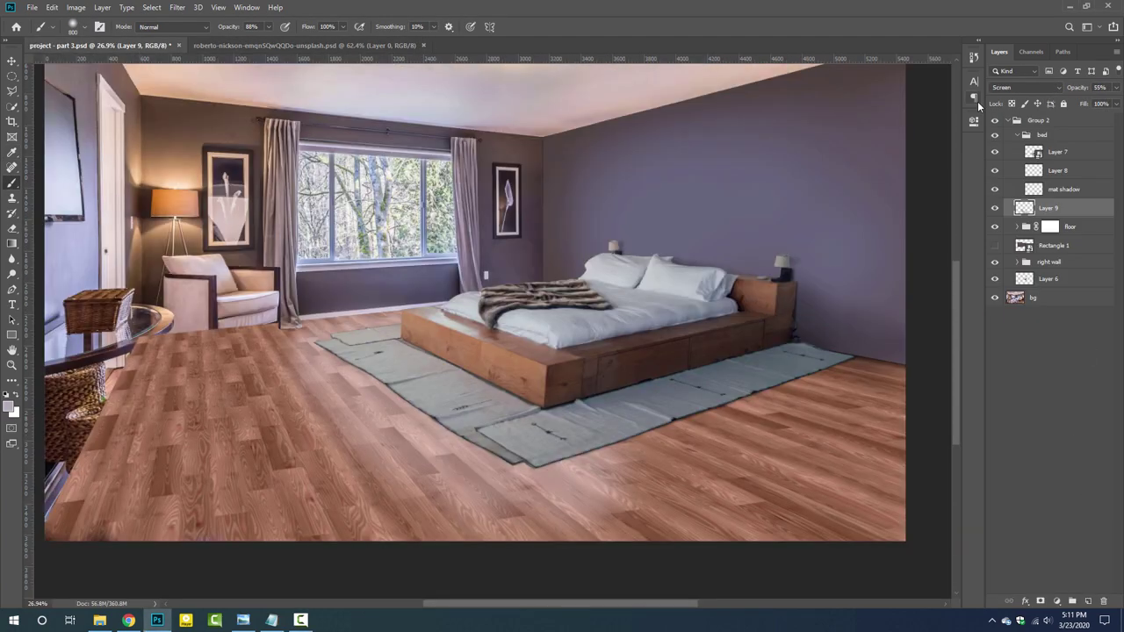
{"action": "left_click", "coordinate": [994, 119]}
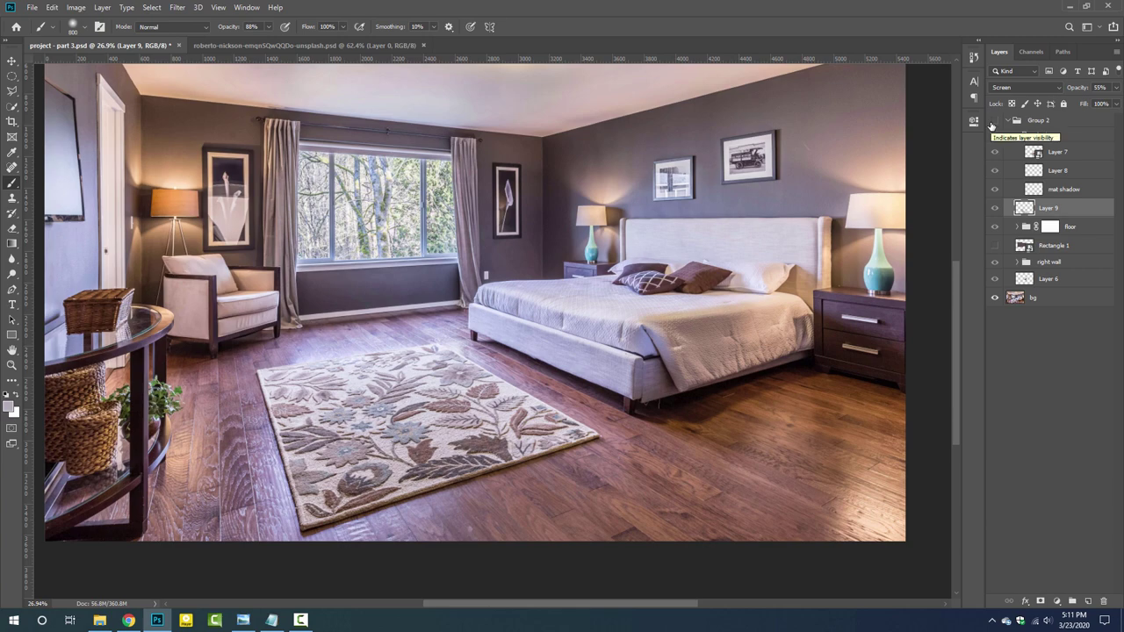
- On a new layer above 'mat shadow', paint a shadow along the rug's front edge
{"action": "left_click", "coordinate": [994, 120]}
{"action": "left_click", "coordinate": [1076, 193]}
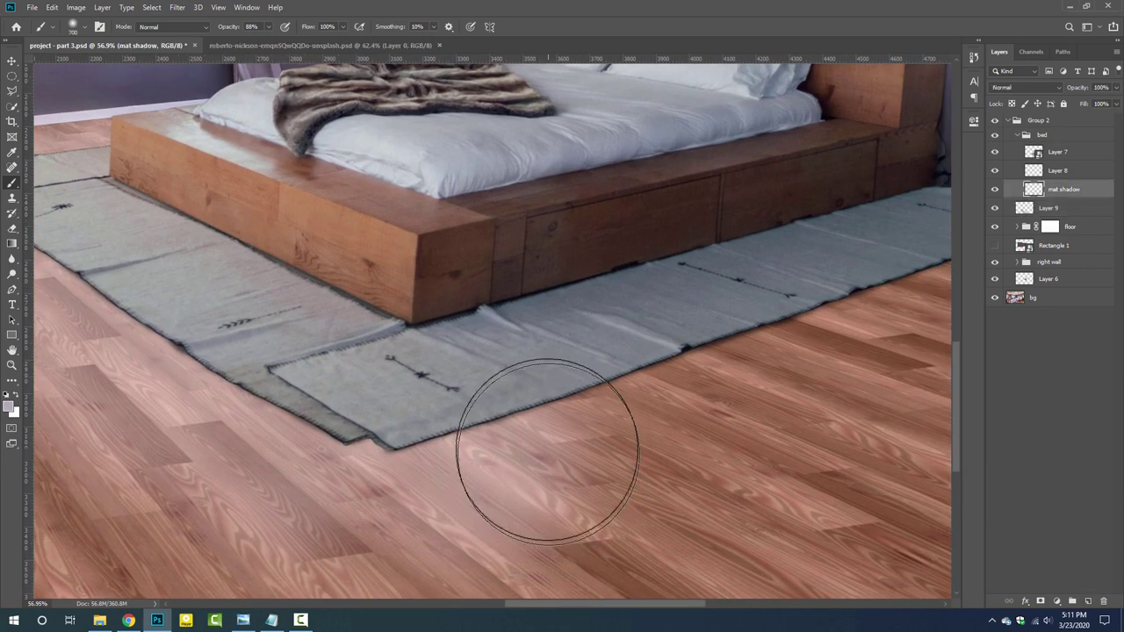
{"action": "left_click", "coordinate": [455, 432], "text": "alt"}
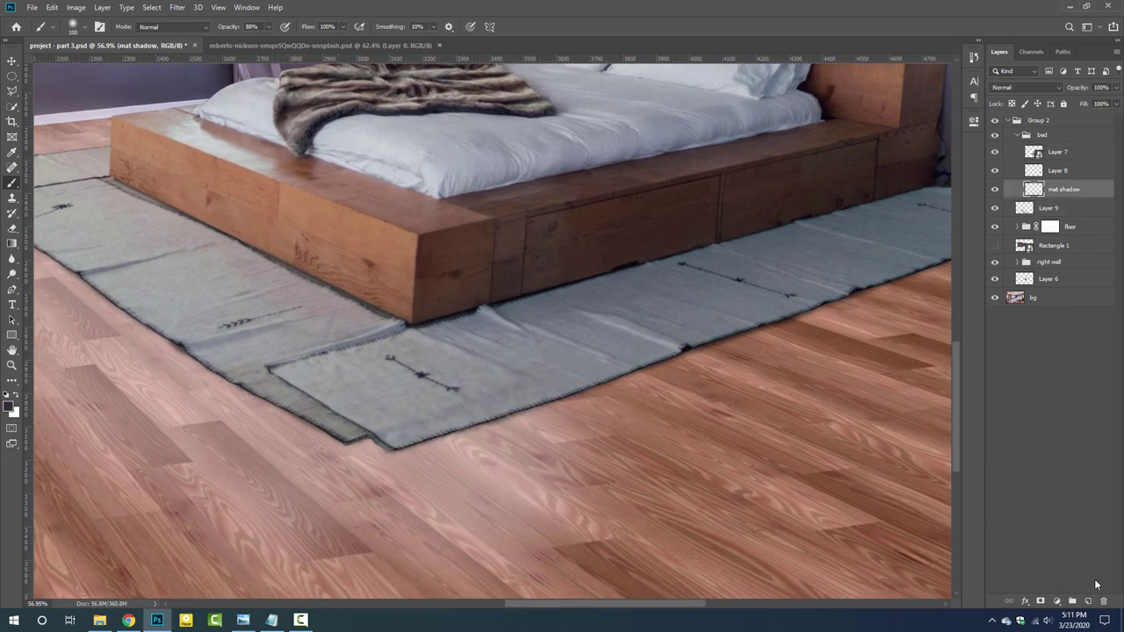
{"action": "left_click", "coordinate": [1087, 601]}
{"action": "left_click_drag", "start_coordinate": [455, 429], "coordinate": [709, 329]}
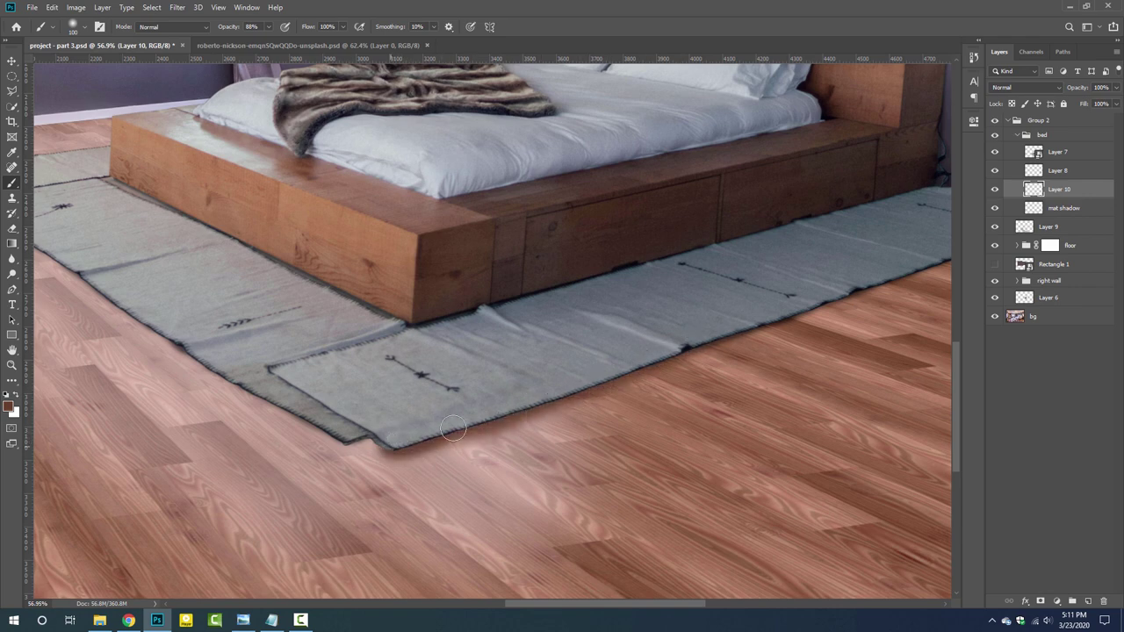
{"action": "left_click_drag", "start_coordinate": [386, 444], "coordinate": [719, 343]}
{"action": "mouse_move", "coordinate": [790, 307]}
{"action": "left_mouse_down"}
{"action": "mouse_move", "coordinate": [416, 429]}
{"action": "mouse_move", "coordinate": [665, 326]}
{"action": "left_mouse_up"}
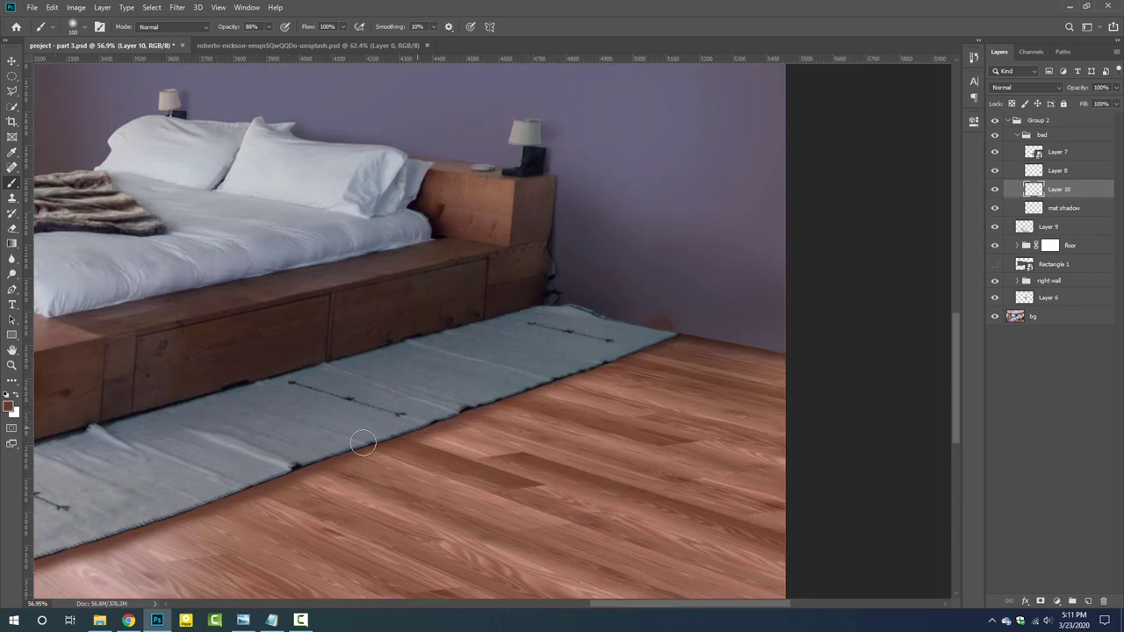
{"action": "left_click_drag", "start_coordinate": [358, 498], "coordinate": [564, 435]}
- Erase stray shadow, lower Layer 10 to 66% opacity, and brush a dark shadow under the rug corner
{"action": "key", "text": "e"}
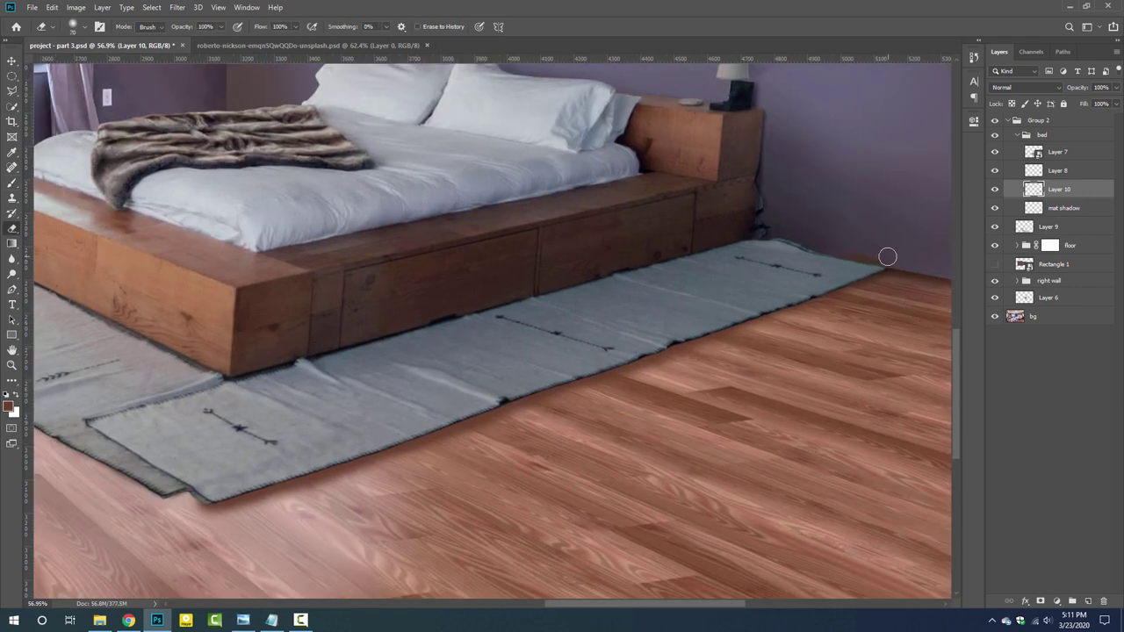
{"action": "right_click", "coordinate": [181, 502]}
{"action": "key", "text": "Escape"}
{"action": "left_click_drag", "start_coordinate": [351, 439], "coordinate": [641, 360]}
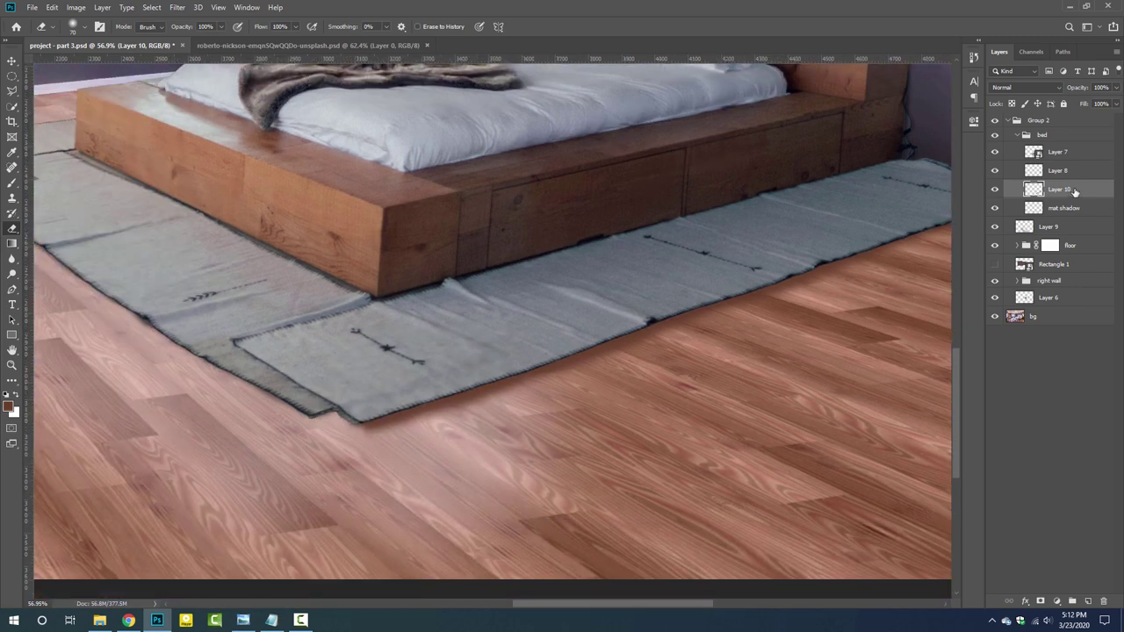
{"action": "left_click_drag", "start_coordinate": [1078, 88], "coordinate": [1055, 87]}
{"action": "key", "text": "ctrl+0"}
{"action": "scroll", "coordinate": [428, 466], "scroll_direction": "up", "scroll_amount": 5}
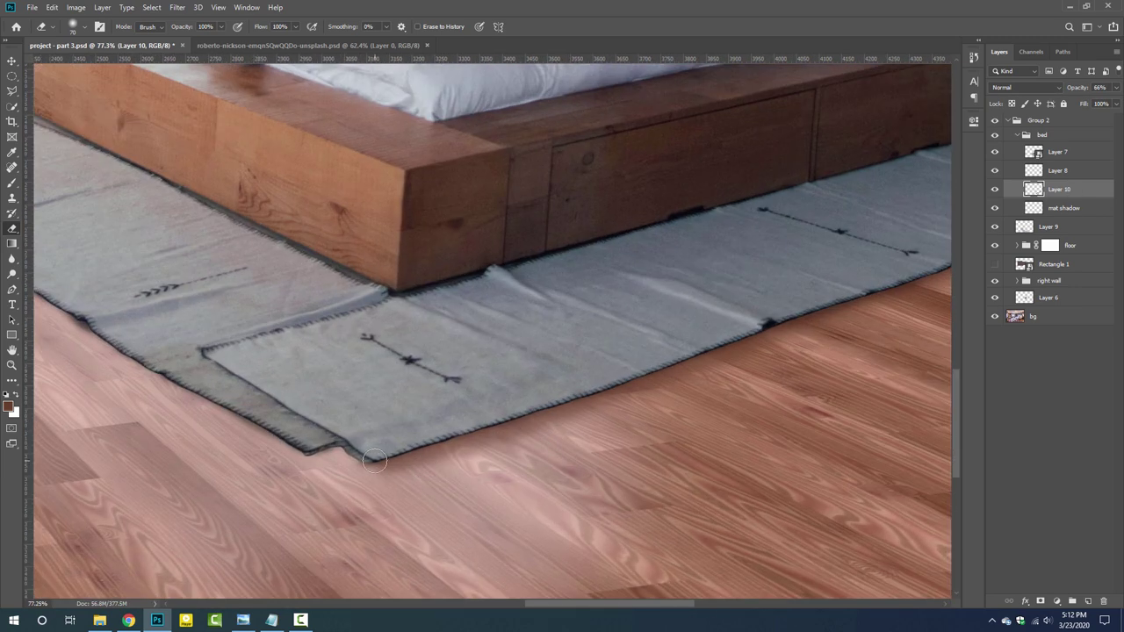
{"action": "key", "text": "b"}
{"action": "left_click_drag", "start_coordinate": [378, 446], "coordinate": [326, 429]}
{"action": "scroll", "coordinate": [421, 369], "scroll_direction": "down", "scroll_amount": 3}
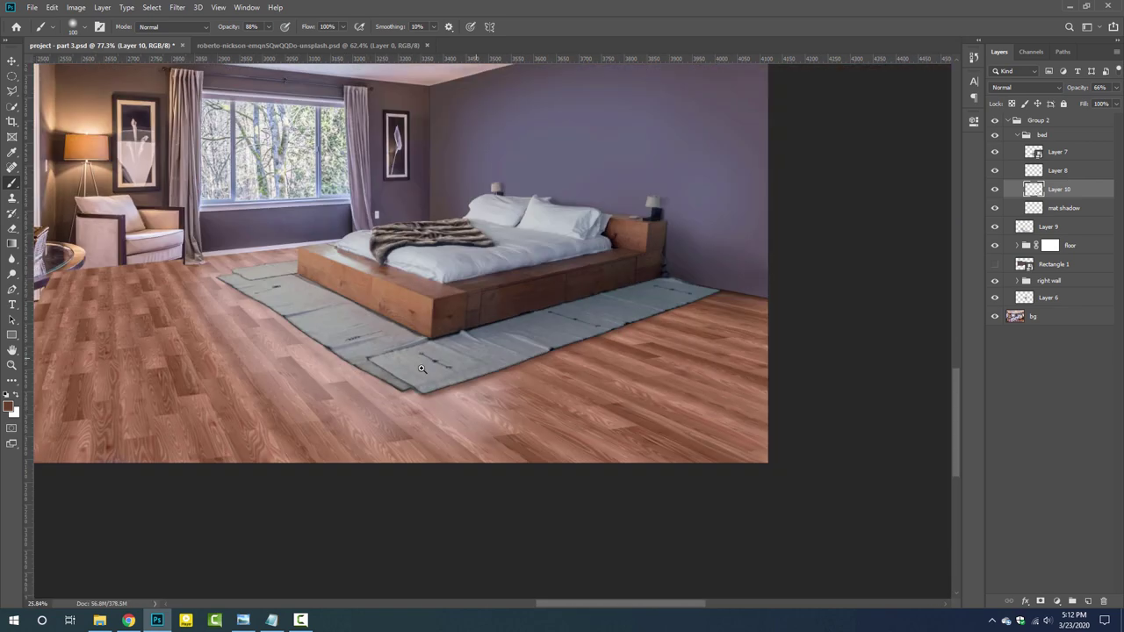
- Duplicate Layer 9 and move the copy to the top of the bed group
{"action": "key", "text": "ctrl+0"}
{"action": "left_click", "coordinate": [994, 120]}
{"action": "left_click", "coordinate": [995, 120]}
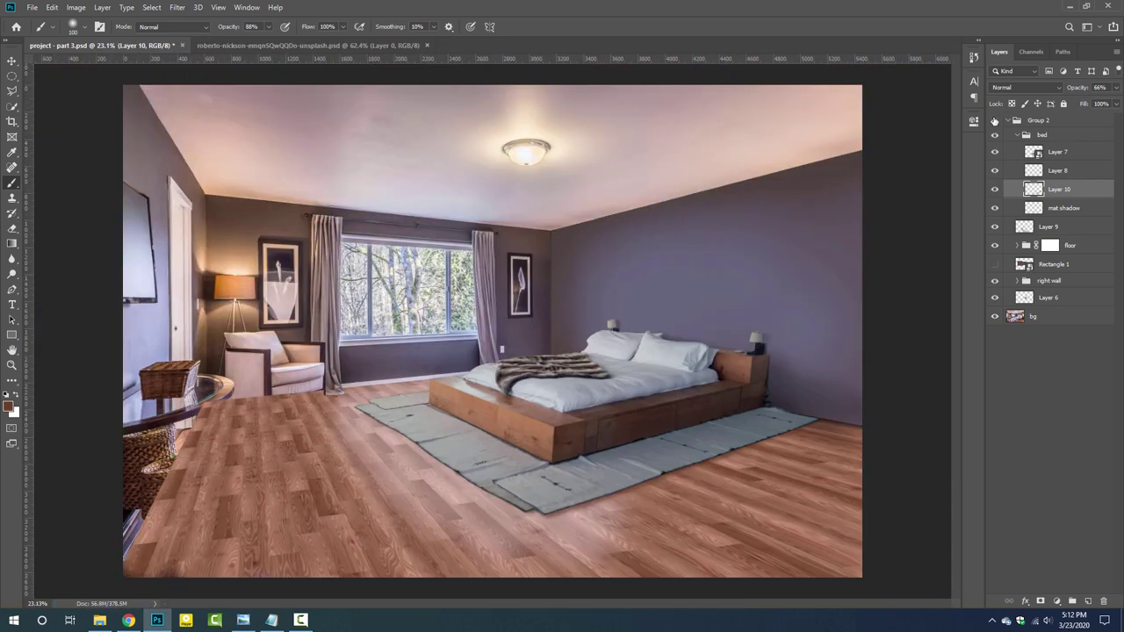
{"action": "left_click", "coordinate": [1080, 226]}
{"action": "key", "text": "ctrl+j"}
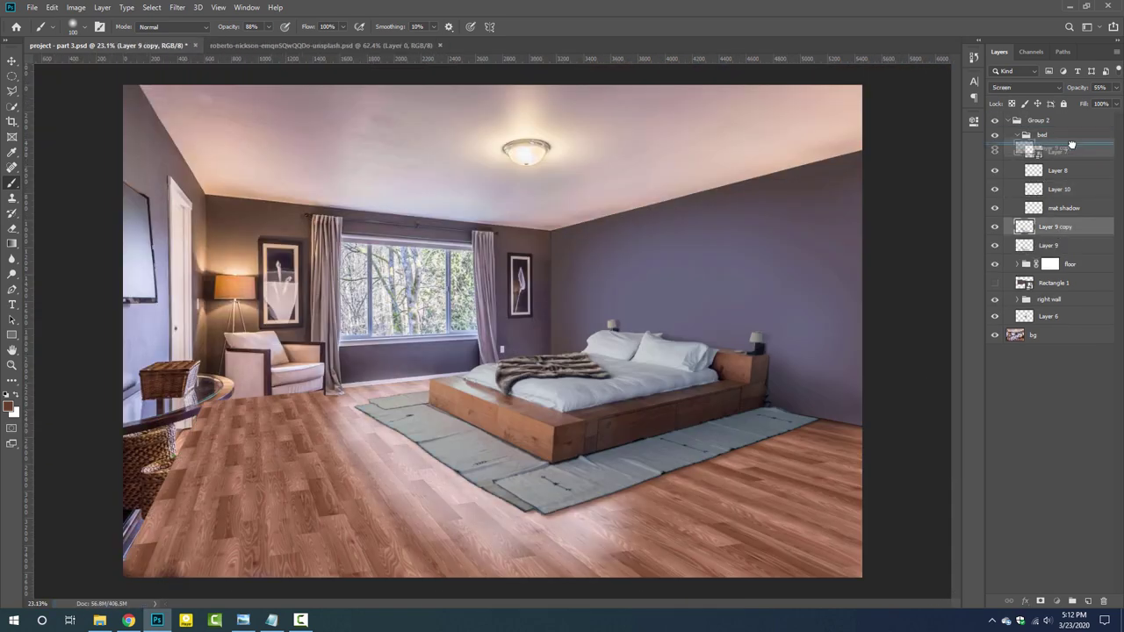
{"action": "left_click_drag", "start_coordinate": [1072, 227], "coordinate": [1082, 155]}
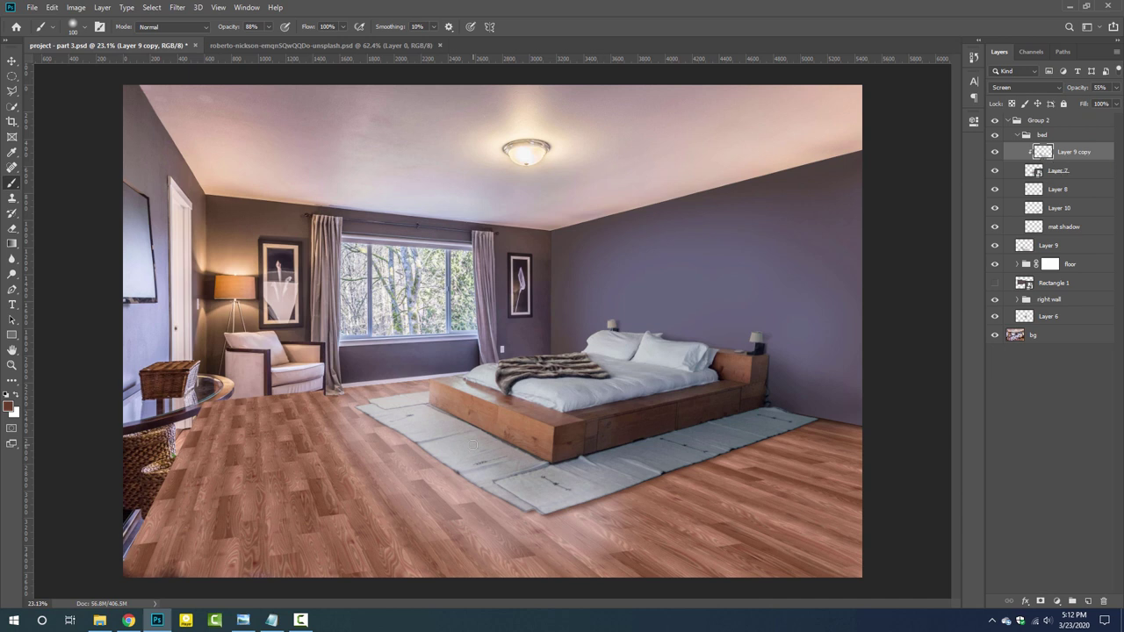
- Mask part of Layer 9 copy, set it to Normal at 20% opacity, and save
{"action": "key", "text": "ctrl+shift+m"}
{"action": "left_click", "coordinate": [462, 393]}
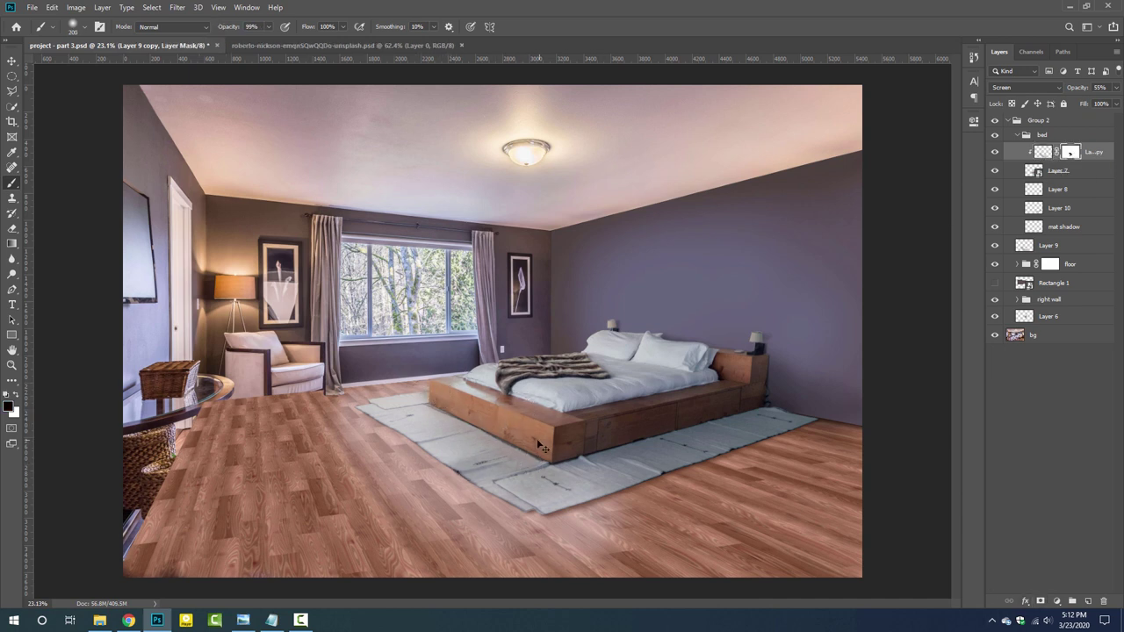
{"action": "left_click", "coordinate": [1026, 87]}
{"action": "left_click", "coordinate": [1005, 91]}
{"action": "left_click", "coordinate": [1043, 152]}
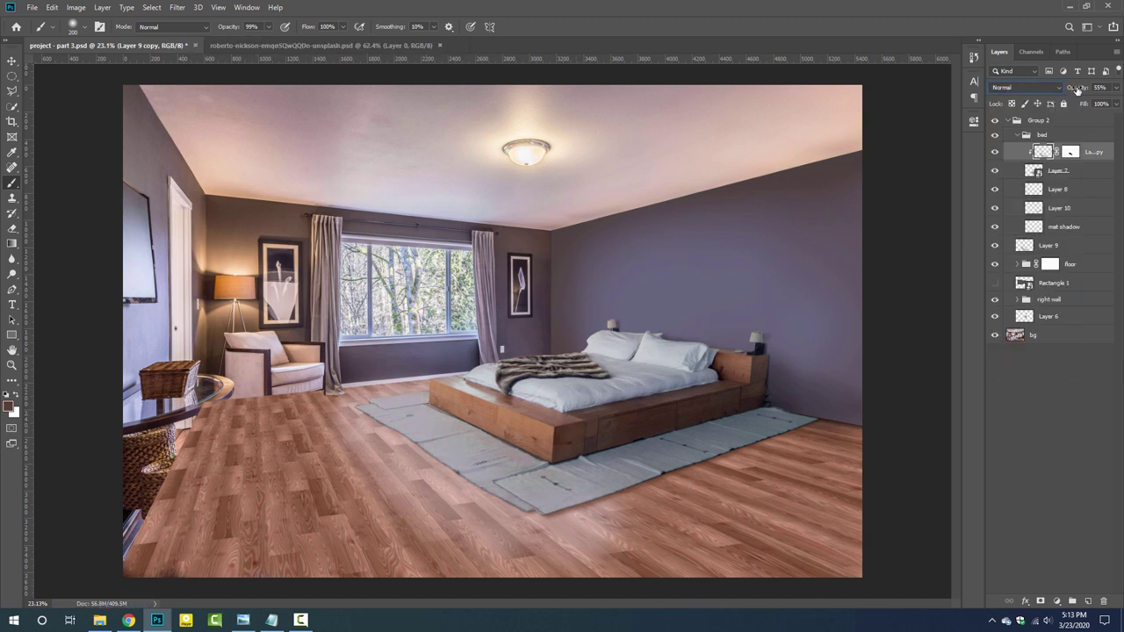
{"action": "left_click_drag", "start_coordinate": [1086, 88], "coordinate": [1078, 91]}
{"action": "key", "text": "ctrl+s"}
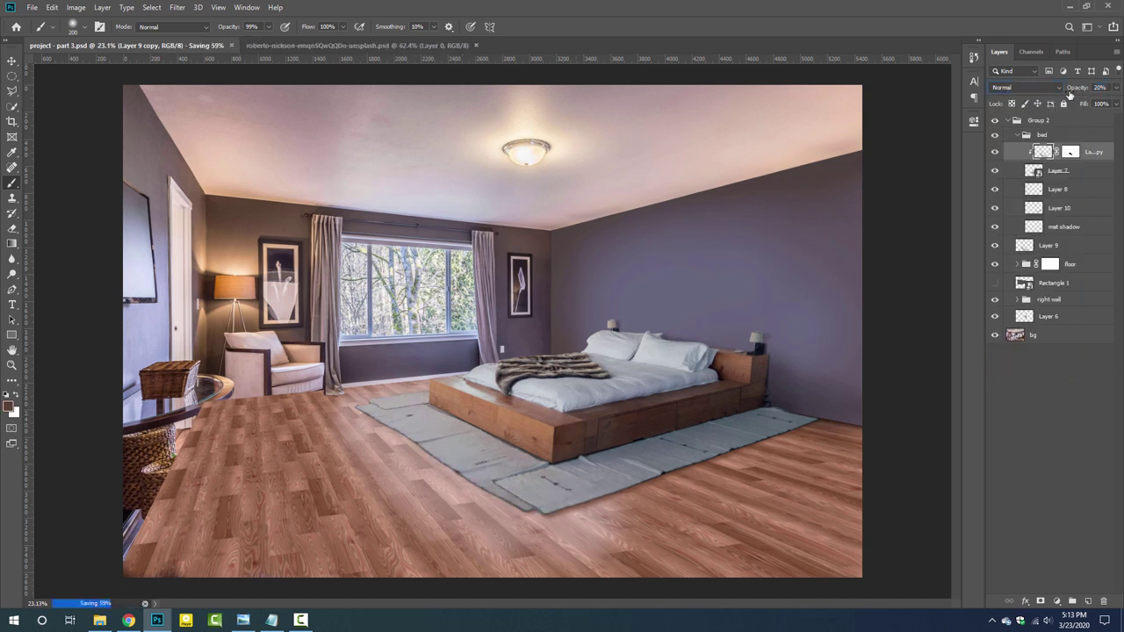
- On the floor group mask, paint black with a small hard brush over the armchair's front leg
{"action": "left_click", "coordinate": [1050, 264]}
{"action": "scroll", "coordinate": [554, 391], "scroll_direction": "up", "scroll_amount": 3}
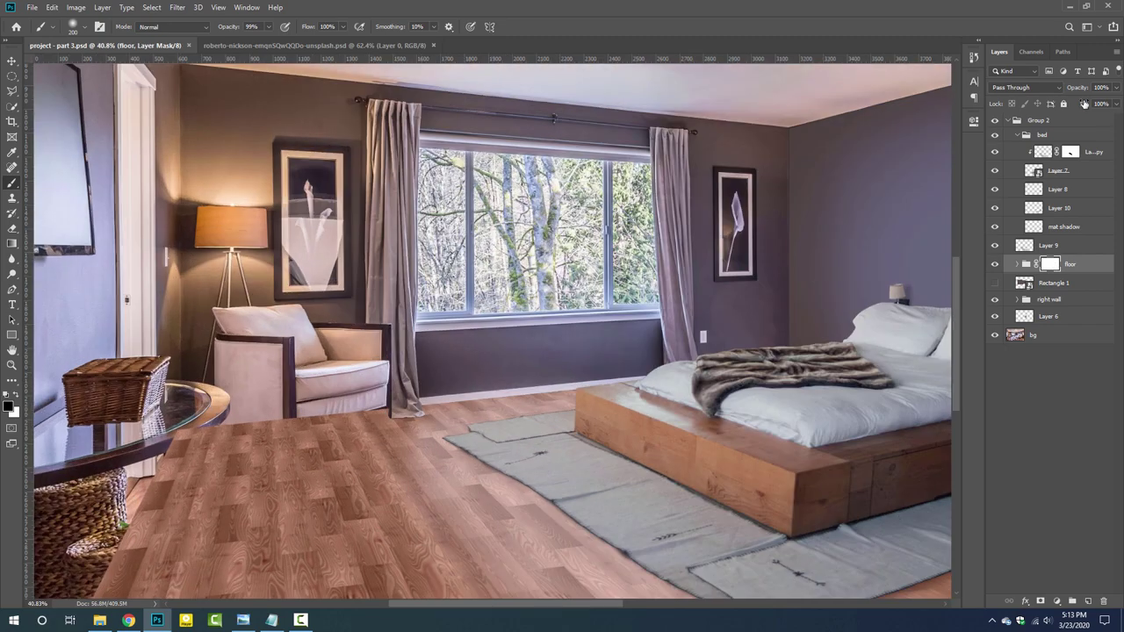
{"action": "scroll", "coordinate": [554, 391], "scroll_direction": "up", "scroll_amount": 4}
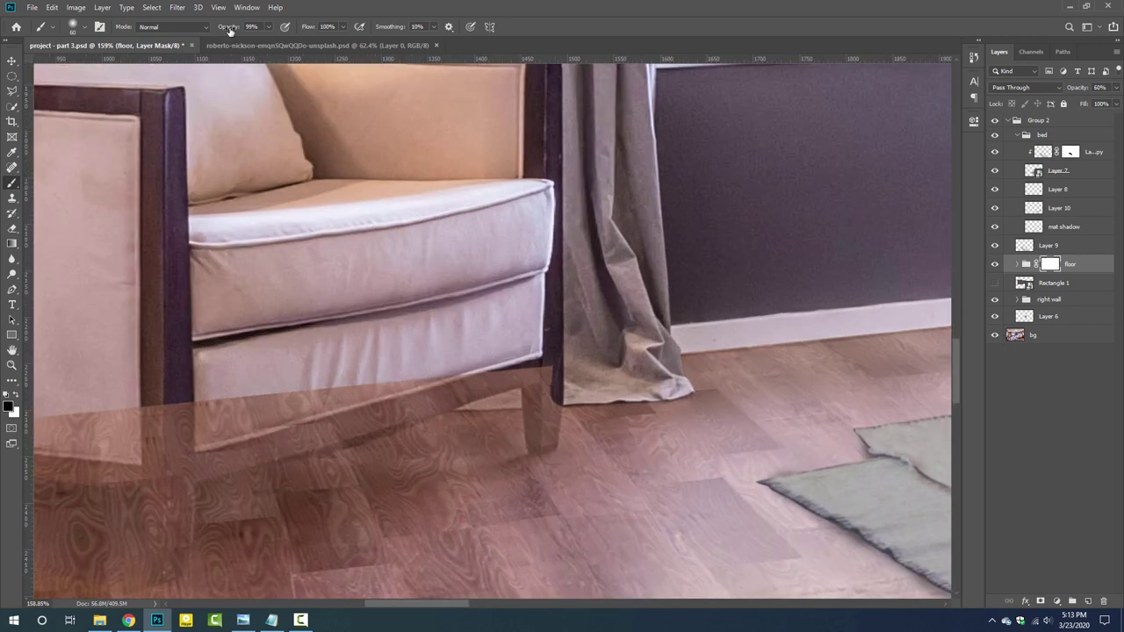
{"action": "right_click", "coordinate": [554, 391]}
{"action": "double_click", "coordinate": [539, 394]}
{"action": "scroll", "coordinate": [539, 394], "scroll_direction": "up", "scroll_amount": 2}
{"action": "mouse_move", "coordinate": [552, 403]}
{"action": "left_mouse_down"}
{"action": "mouse_move", "coordinate": [560, 425]}
{"action": "mouse_move", "coordinate": [545, 449]}
{"action": "mouse_move", "coordinate": [533, 351]}
{"action": "mouse_move", "coordinate": [378, 387]}
{"action": "left_mouse_up"}
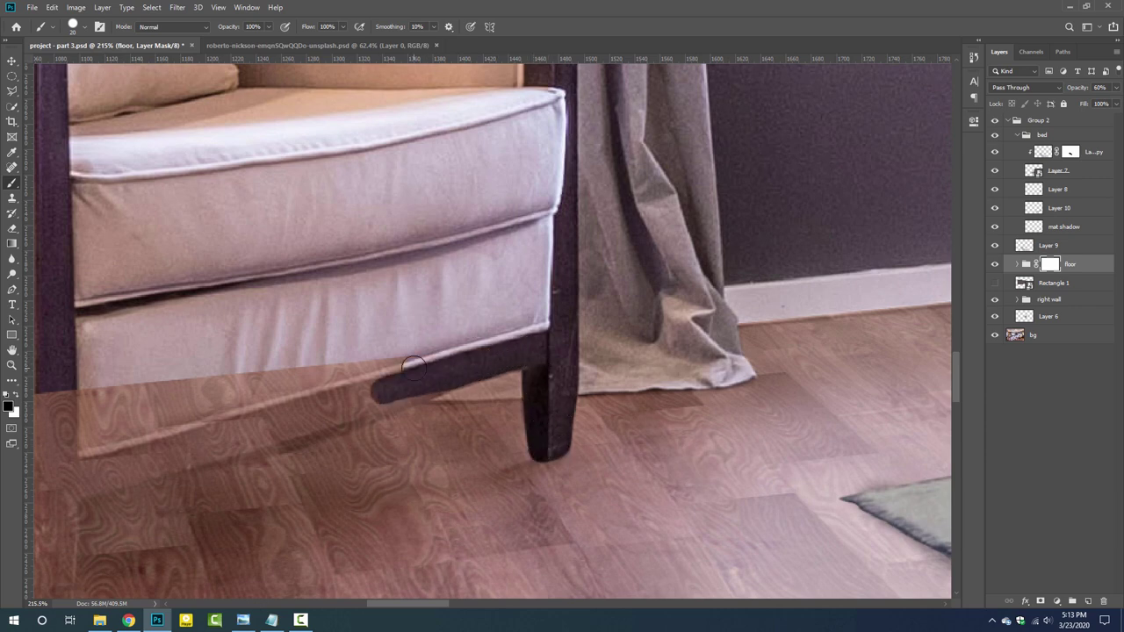
- Mask the floor away from the chair's seat rail, then paint floor back in around the back leg
{"action": "left_click_drag", "start_coordinate": [60, 460], "coordinate": [297, 342]}
{"action": "left_click_drag", "start_coordinate": [1077, 87], "coordinate": [1058, 90]}
{"action": "left_click_drag", "start_coordinate": [663, 260], "coordinate": [419, 335]}
{"action": "mouse_move", "coordinate": [690, 221]}
{"action": "left_mouse_down"}
{"action": "mouse_move", "coordinate": [325, 356]}
{"action": "mouse_move", "coordinate": [223, 329]}
{"action": "mouse_move", "coordinate": [410, 260]}
{"action": "mouse_move", "coordinate": [409, 346]}
{"action": "mouse_move", "coordinate": [431, 381]}
{"action": "mouse_move", "coordinate": [453, 295]}
{"action": "mouse_move", "coordinate": [418, 258]}
{"action": "mouse_move", "coordinate": [691, 245]}
{"action": "left_mouse_up"}
{"action": "mouse_move", "coordinate": [377, 220]}
{"action": "left_mouse_down"}
{"action": "mouse_move", "coordinate": [451, 228]}
{"action": "mouse_move", "coordinate": [562, 204]}
{"action": "mouse_move", "coordinate": [377, 220]}
{"action": "mouse_move", "coordinate": [326, 322]}
{"action": "mouse_move", "coordinate": [353, 296]}
{"action": "mouse_move", "coordinate": [356, 362]}
{"action": "left_mouse_up"}
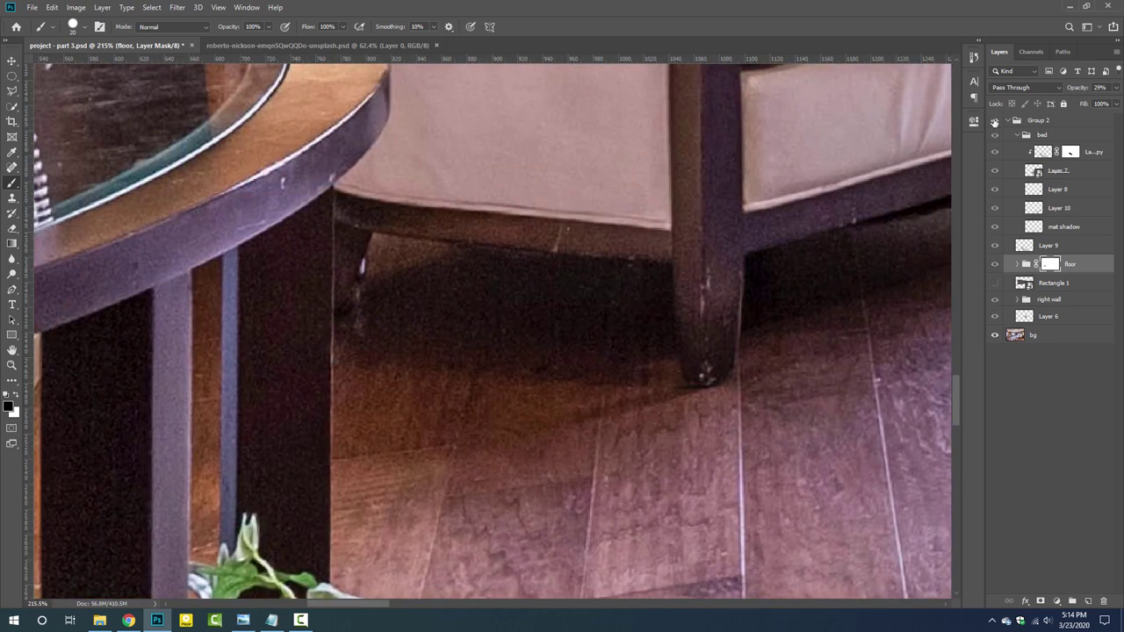
{"action": "key", "text": "x"}
{"action": "mouse_move", "coordinate": [351, 235]}
{"action": "left_mouse_down"}
{"action": "mouse_move", "coordinate": [382, 281]}
{"action": "mouse_move", "coordinate": [363, 353]}
{"action": "mouse_move", "coordinate": [346, 272]}
{"action": "left_mouse_up"}
{"action": "key", "text": "x"}
{"action": "scroll", "coordinate": [305, 268], "scroll_direction": "down", "scroll_amount": 5}
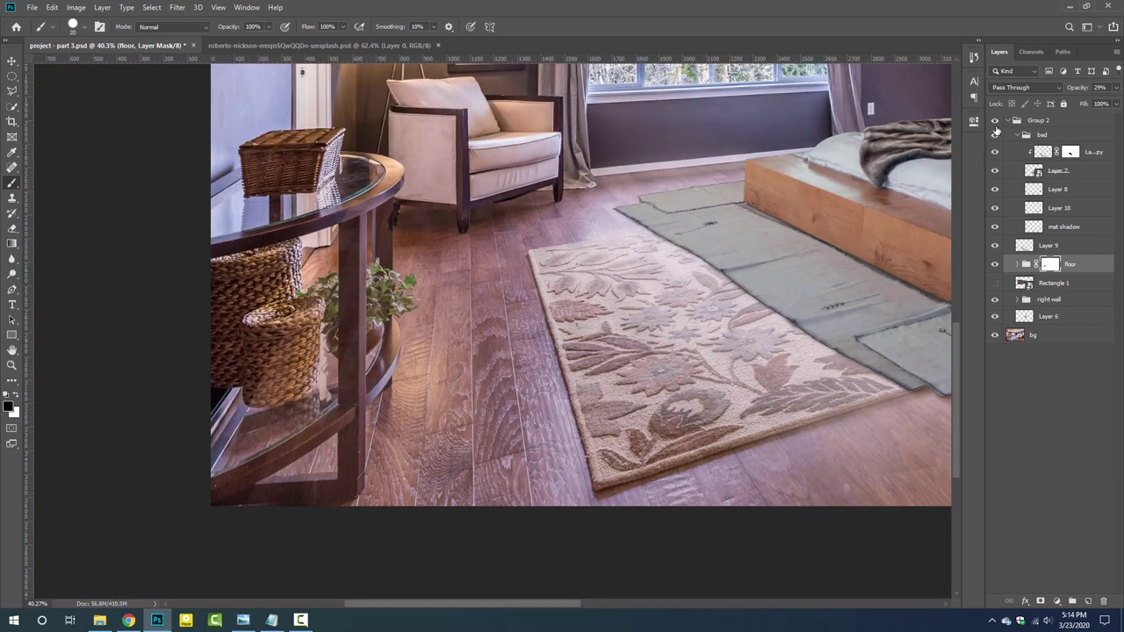
- Start a pen path from the bottom-left corner along the side table leg's bottom to its corner
{"action": "key", "text": "p"}
{"action": "scroll", "coordinate": [323, 489], "scroll_direction": "up", "scroll_amount": 2}
{"action": "scroll", "coordinate": [189, 447], "scroll_direction": "up", "scroll_amount": 2}
{"action": "left_click", "coordinate": [180, 439]}
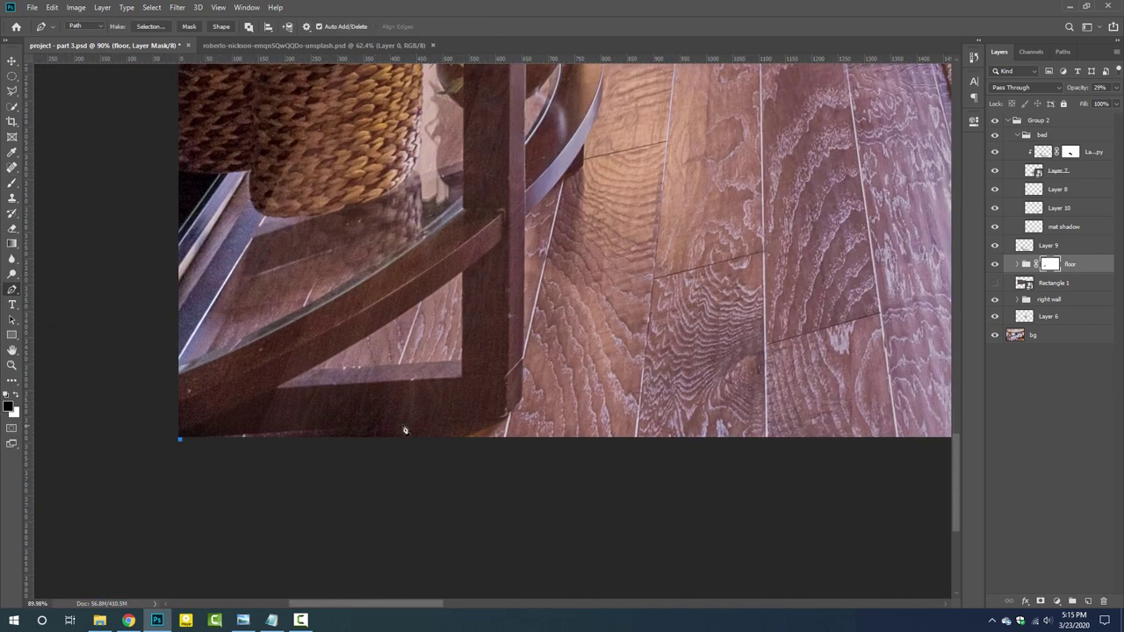
{"action": "left_click", "coordinate": [486, 420]}
{"action": "scroll", "coordinate": [515, 414], "scroll_direction": "up", "scroll_amount": 1}
{"action": "left_click", "coordinate": [508, 409]}
- Add path anchors up the table leg to the tabletop edge and along the shelf rim
{"action": "left_click", "coordinate": [522, 375]}
{"action": "scroll", "coordinate": [523, 375], "scroll_direction": "down", "scroll_amount": 2}
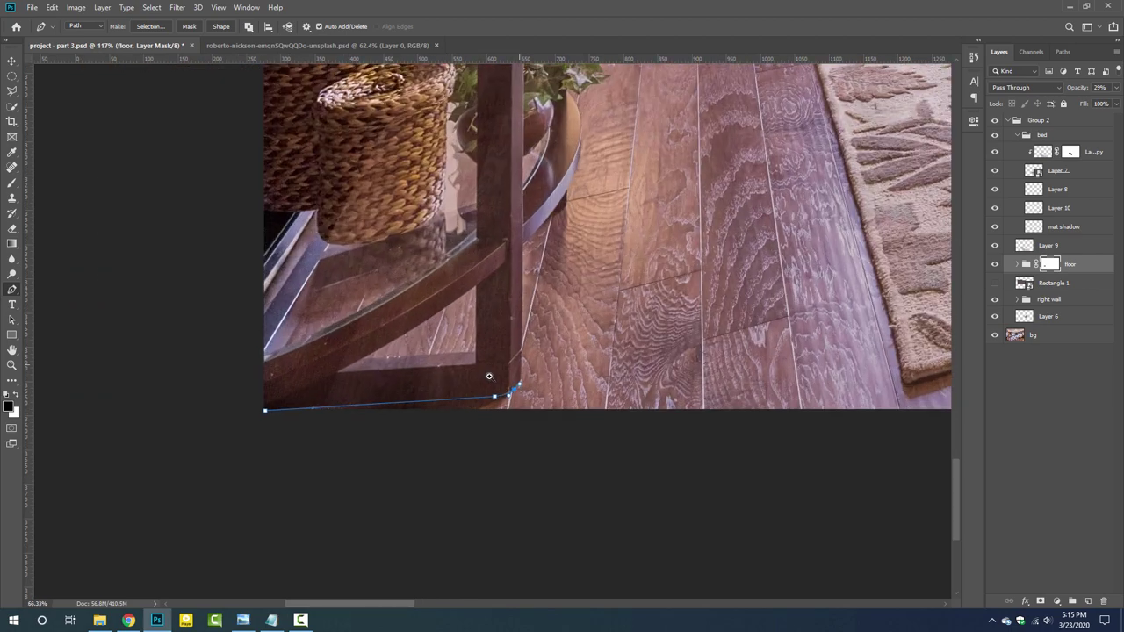
{"action": "scroll", "coordinate": [523, 360], "scroll_direction": "up", "scroll_amount": 3}
{"action": "scroll", "coordinate": [525, 279], "scroll_direction": "down", "scroll_amount": 1}
{"action": "scroll", "coordinate": [531, 303], "scroll_direction": "up", "scroll_amount": 1}
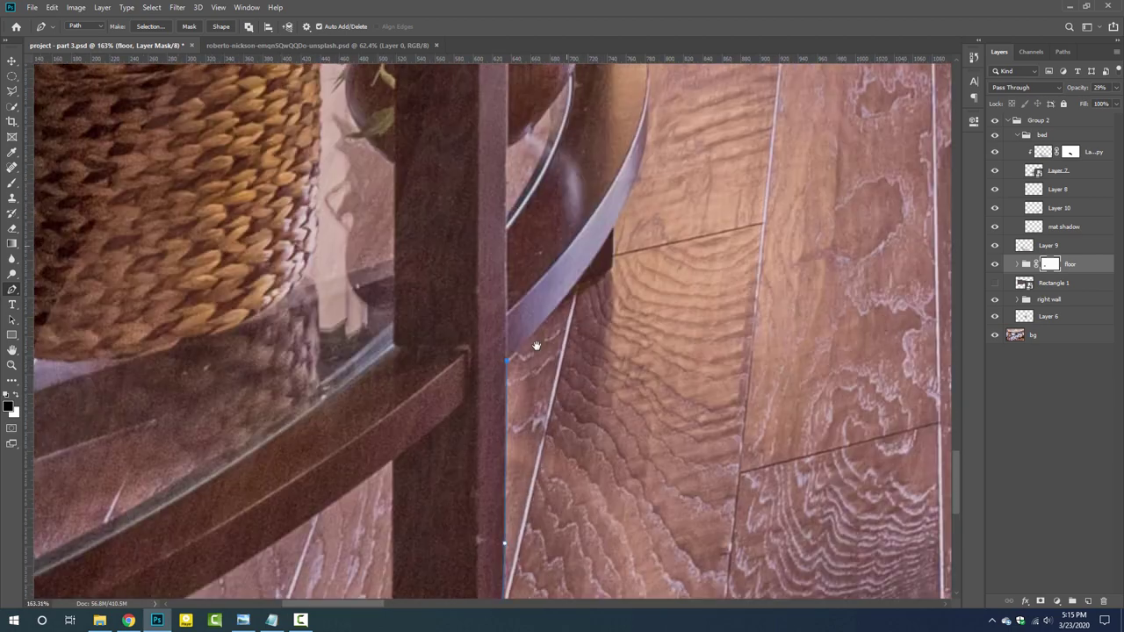
{"action": "left_click", "coordinate": [527, 381]}
{"action": "left_click", "coordinate": [572, 318]}
- Extend the path up and back down the inner table leg to close around the base
{"action": "scroll", "coordinate": [561, 369], "scroll_direction": "up", "scroll_amount": 3}
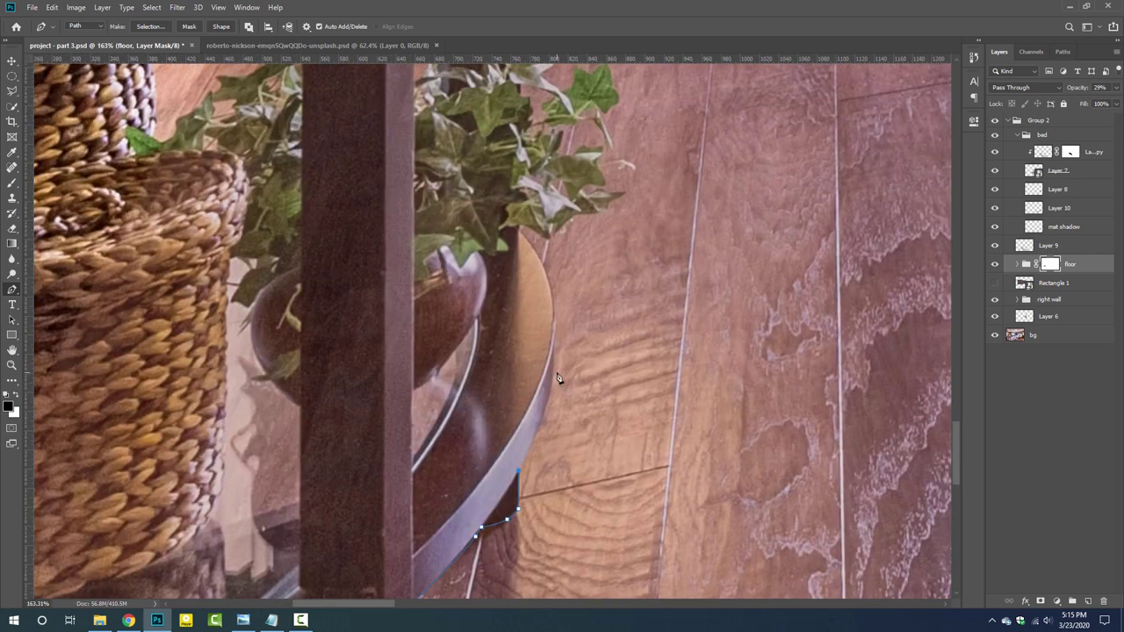
{"action": "scroll", "coordinate": [519, 234], "scroll_direction": "up", "scroll_amount": 3}
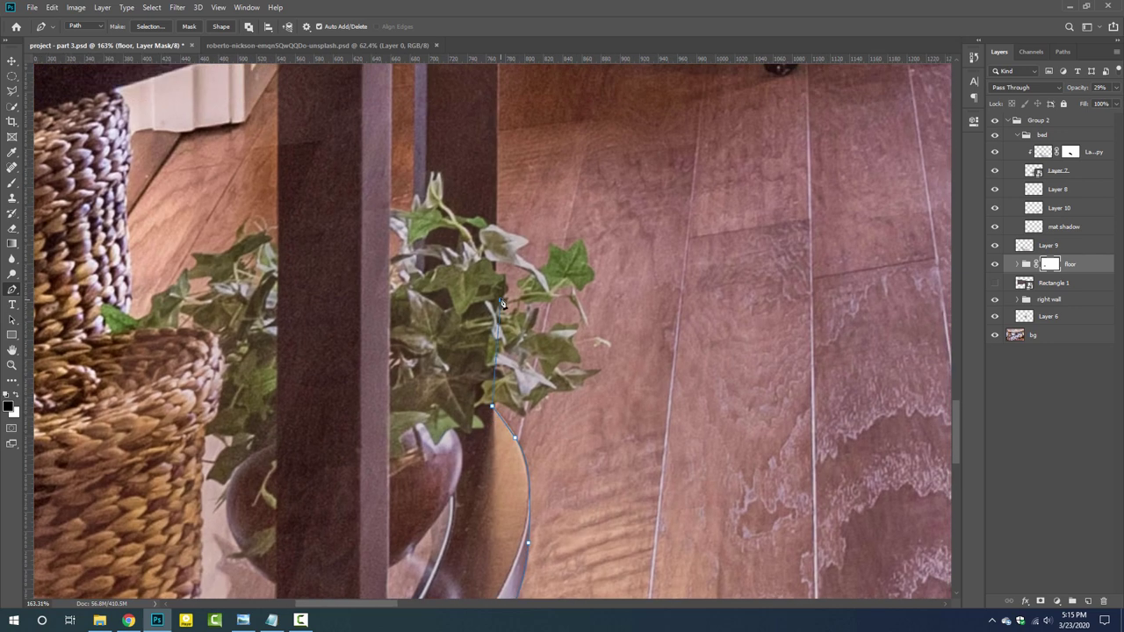
{"action": "scroll", "coordinate": [513, 264], "scroll_direction": "up", "scroll_amount": 3}
{"action": "scroll", "coordinate": [505, 299], "scroll_direction": "up", "scroll_amount": 2}
{"action": "left_click", "coordinate": [503, 312]}
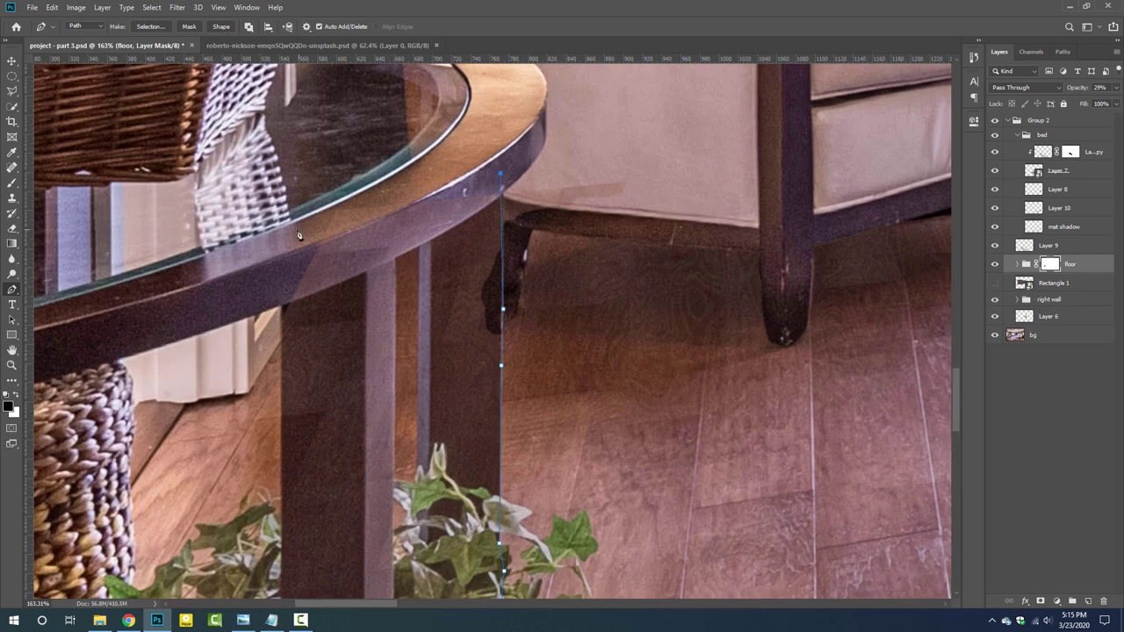
{"action": "scroll", "coordinate": [421, 488], "scroll_direction": "down", "scroll_amount": 3}
{"action": "left_click", "coordinate": [419, 393]}
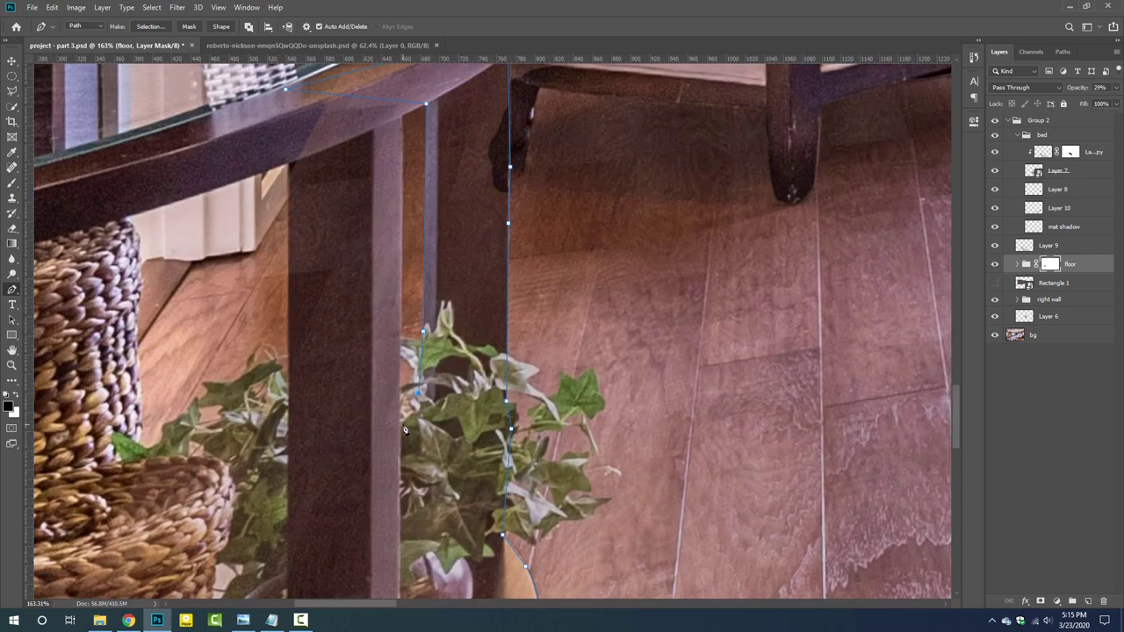
{"action": "scroll", "coordinate": [291, 167], "scroll_direction": "down", "scroll_amount": 5}
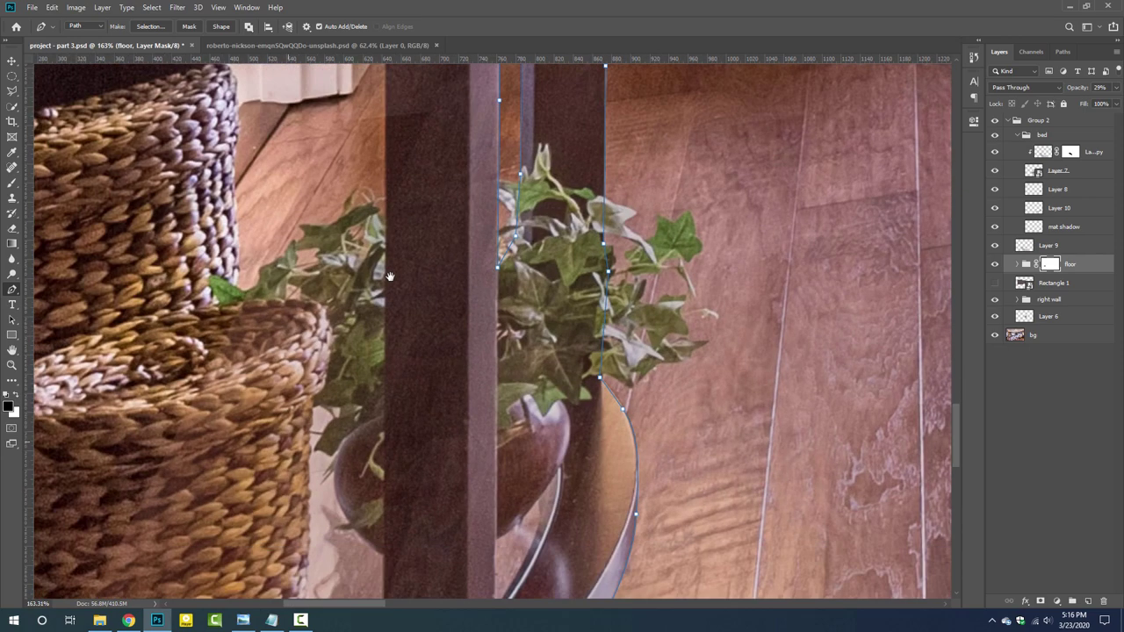
{"action": "scroll", "coordinate": [434, 279], "scroll_direction": "left", "scroll_amount": 3}
{"action": "scroll", "coordinate": [433, 270], "scroll_direction": "down", "scroll_amount": 3}
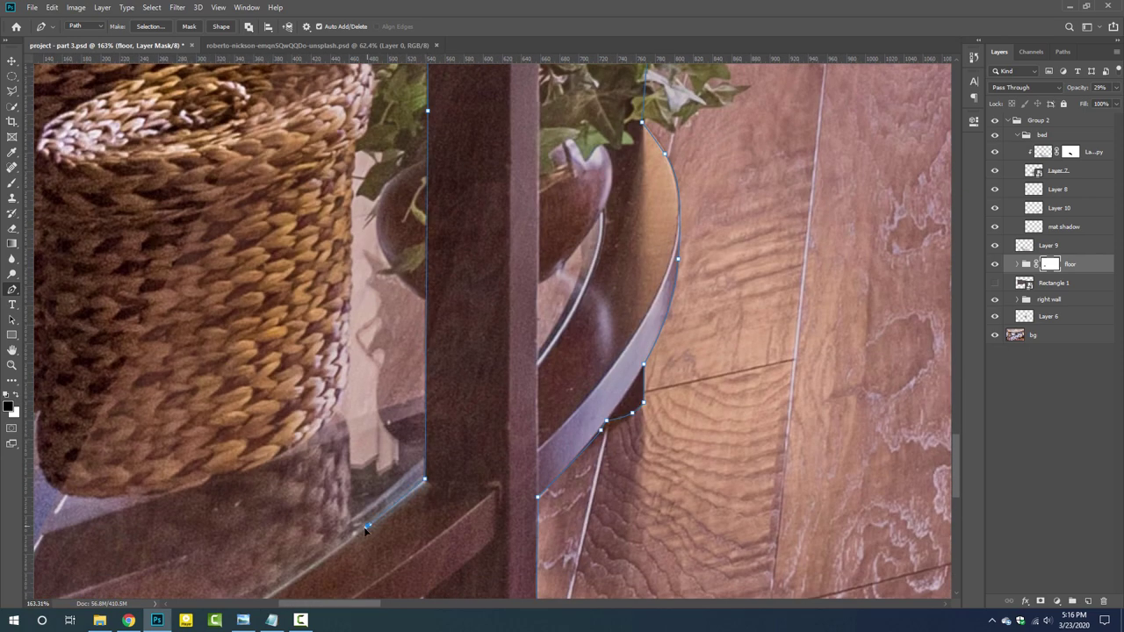
{"action": "scroll", "coordinate": [263, 395], "scroll_direction": "down", "scroll_amount": 3}
{"action": "scroll", "coordinate": [263, 395], "scroll_direction": "left", "scroll_amount": 2}
{"action": "scroll", "coordinate": [104, 443], "scroll_direction": "down", "scroll_amount": 4}
{"action": "scroll", "coordinate": [103, 443], "scroll_direction": "down", "scroll_amount": 1}
{"action": "scroll", "coordinate": [490, 380], "scroll_direction": "down", "scroll_amount": 5}
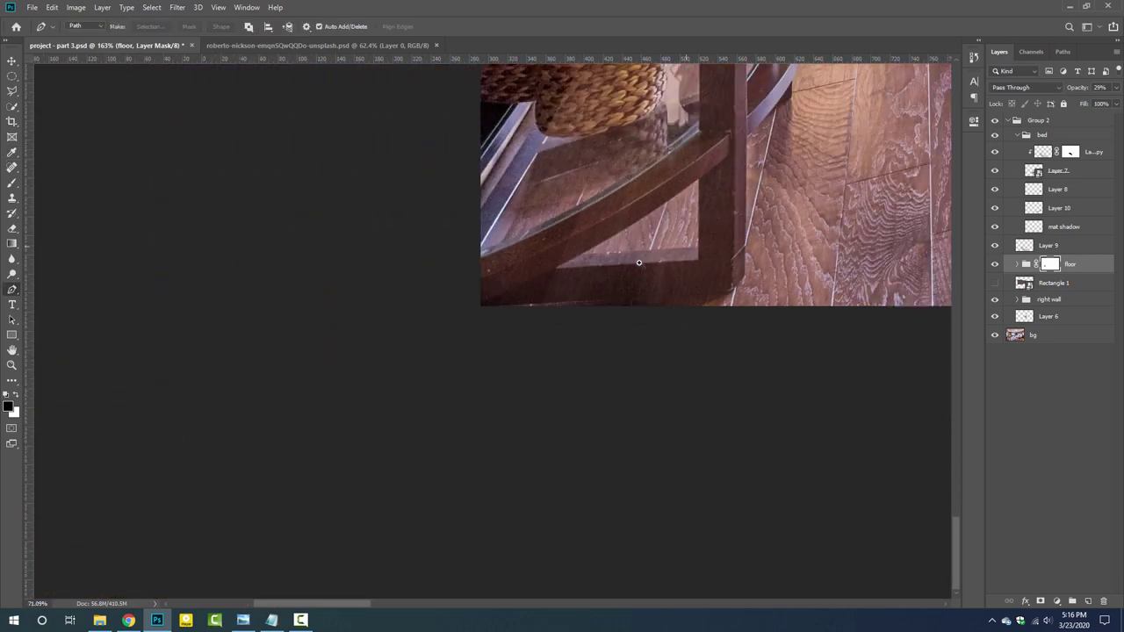
{"action": "scroll", "coordinate": [490, 379], "scroll_direction": "up", "scroll_amount": 3}
- Restore the floor group to 100% opacity and paint out floor spilling onto the wall and table rim
{"action": "key", "text": "0"}
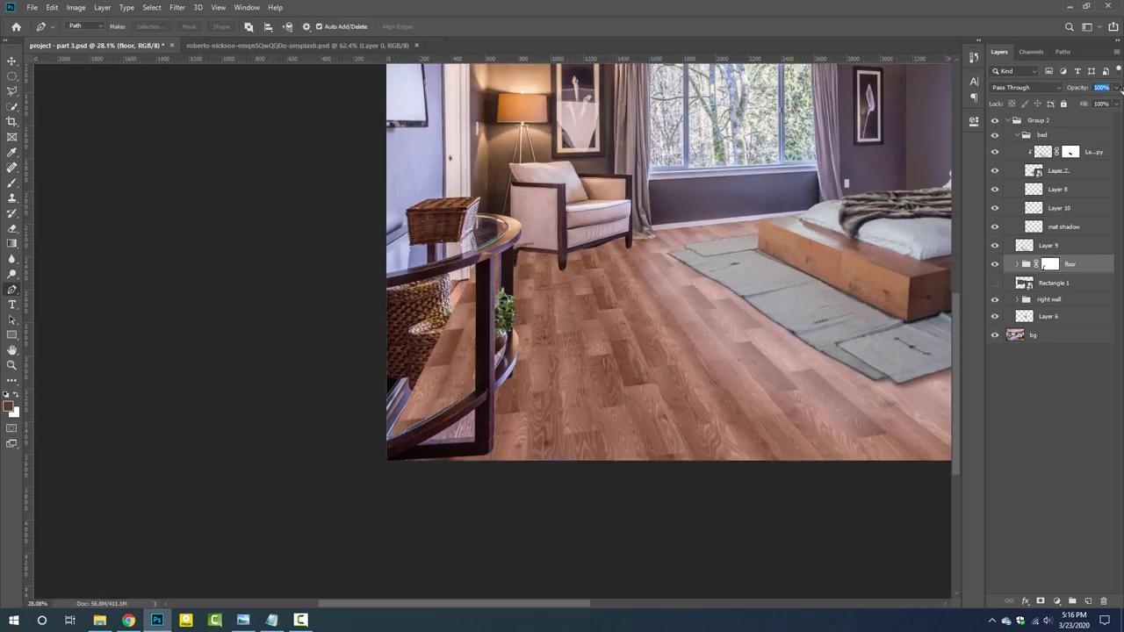
{"action": "scroll", "coordinate": [542, 289], "scroll_direction": "up", "scroll_amount": 2}
{"action": "scroll", "coordinate": [543, 289], "scroll_direction": "up", "scroll_amount": 2}
{"action": "key", "text": "b"}
{"action": "key", "text": "ctrl+backslash"}
{"action": "left_click_drag", "start_coordinate": [544, 295], "coordinate": [444, 304]}
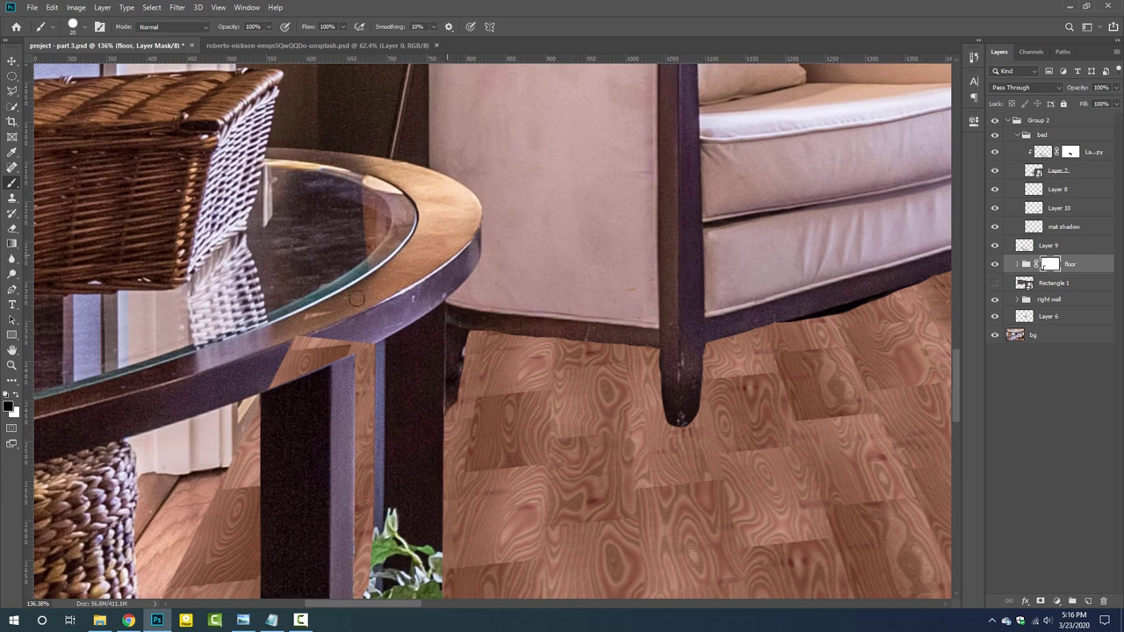
{"action": "mouse_move", "coordinate": [376, 341]}
{"action": "left_mouse_down"}
{"action": "mouse_move", "coordinate": [317, 348]}
{"action": "mouse_move", "coordinate": [309, 329]}
{"action": "left_mouse_up"}
- Trace the triangle under the table, make it a selection, and fill the mask to show wood floor
{"action": "scroll", "coordinate": [309, 328], "scroll_direction": "down", "scroll_amount": 3}
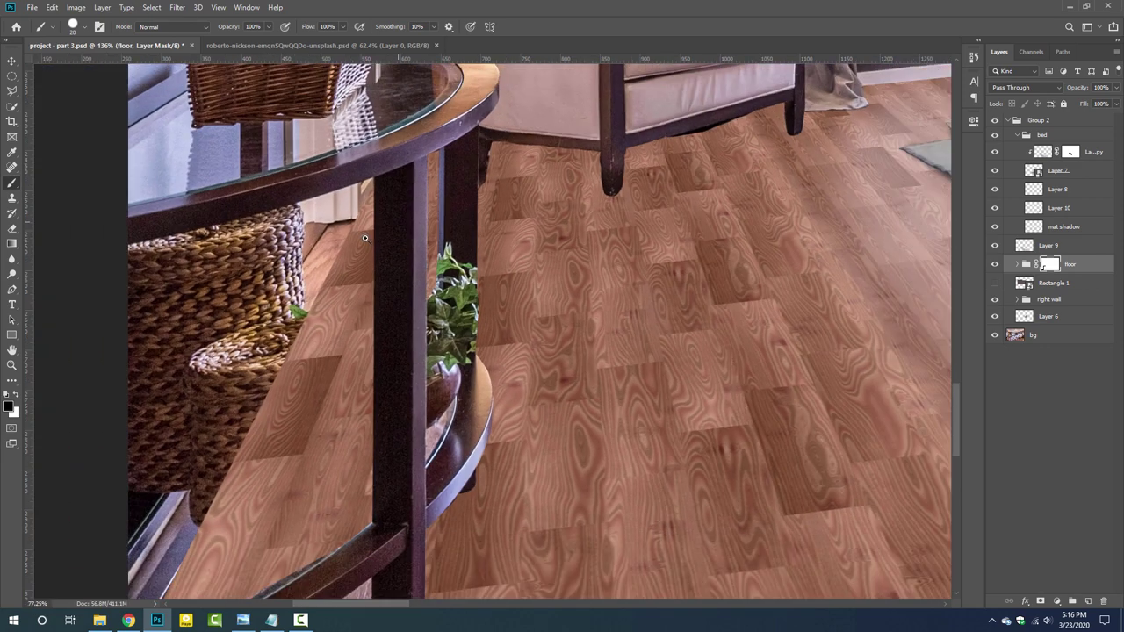
{"action": "scroll", "coordinate": [351, 369], "scroll_direction": "down", "scroll_amount": 2}
{"action": "scroll", "coordinate": [403, 457], "scroll_direction": "up", "scroll_amount": 1}
{"action": "scroll", "coordinate": [404, 457], "scroll_direction": "up", "scroll_amount": 1}
{"action": "scroll", "coordinate": [403, 458], "scroll_direction": "up", "scroll_amount": 2}
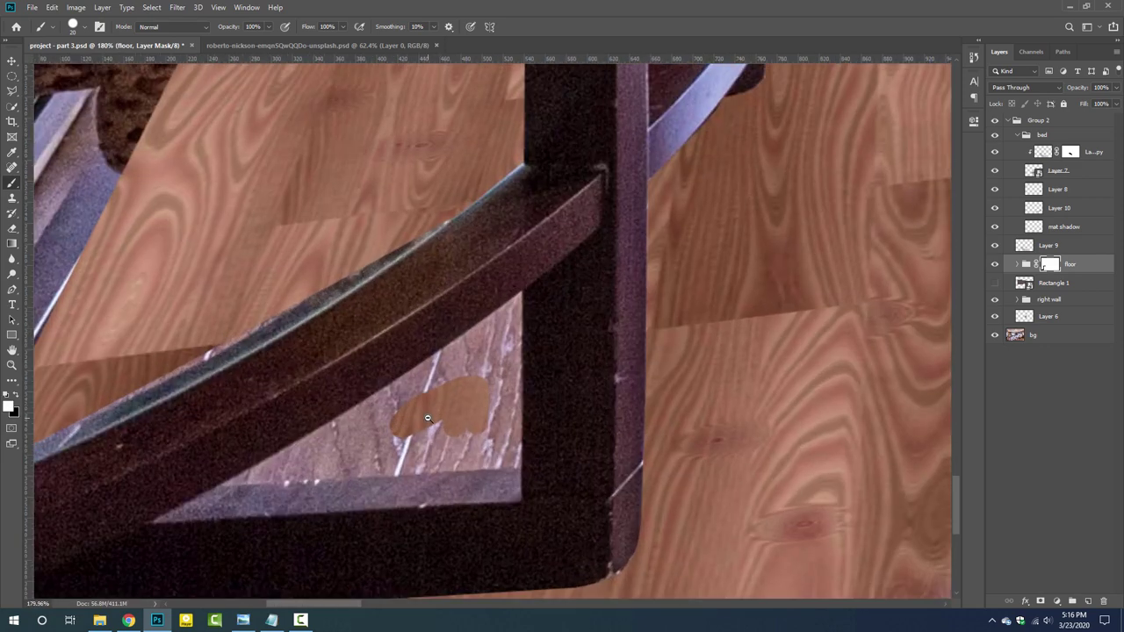
{"action": "key", "text": "p"}
{"action": "left_click", "coordinate": [522, 292]}
{"action": "left_click", "coordinate": [223, 492]}
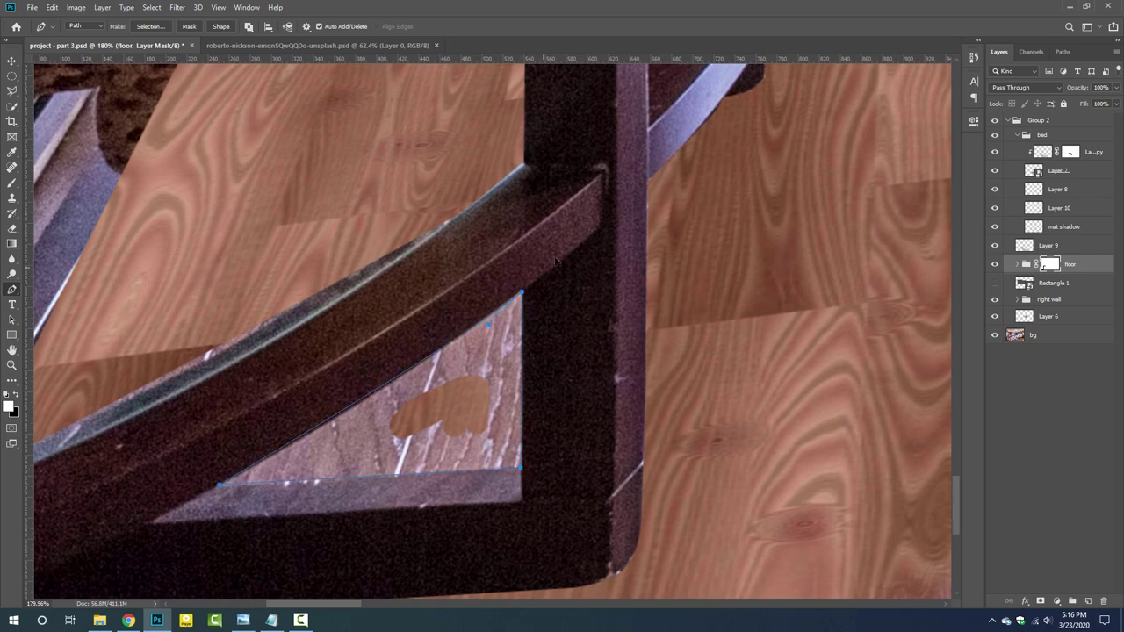
{"action": "left_click", "coordinate": [150, 26]}
{"action": "left_click", "coordinate": [611, 164]}
{"action": "key", "text": "alt+BackSpace"}
- Path-select the area along the table bar and lower frame, delete the floor there, and deselect
{"action": "scroll", "coordinate": [611, 164], "scroll_direction": "down", "scroll_amount": 5}
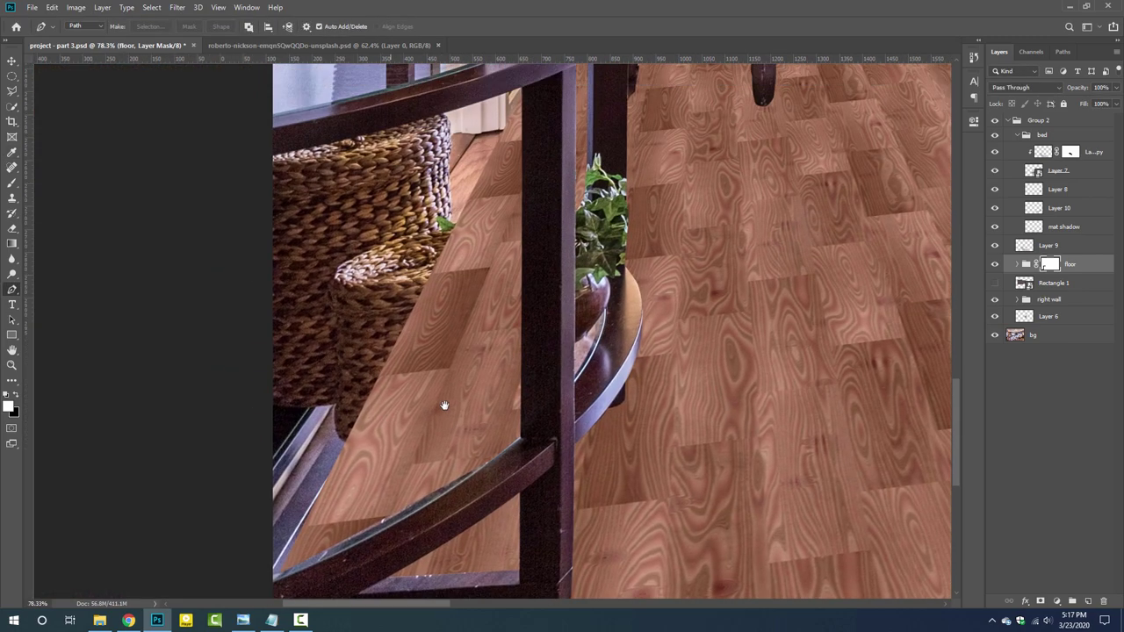
{"action": "scroll", "coordinate": [445, 401], "scroll_direction": "up", "scroll_amount": 4}
{"action": "left_click", "coordinate": [517, 133]}
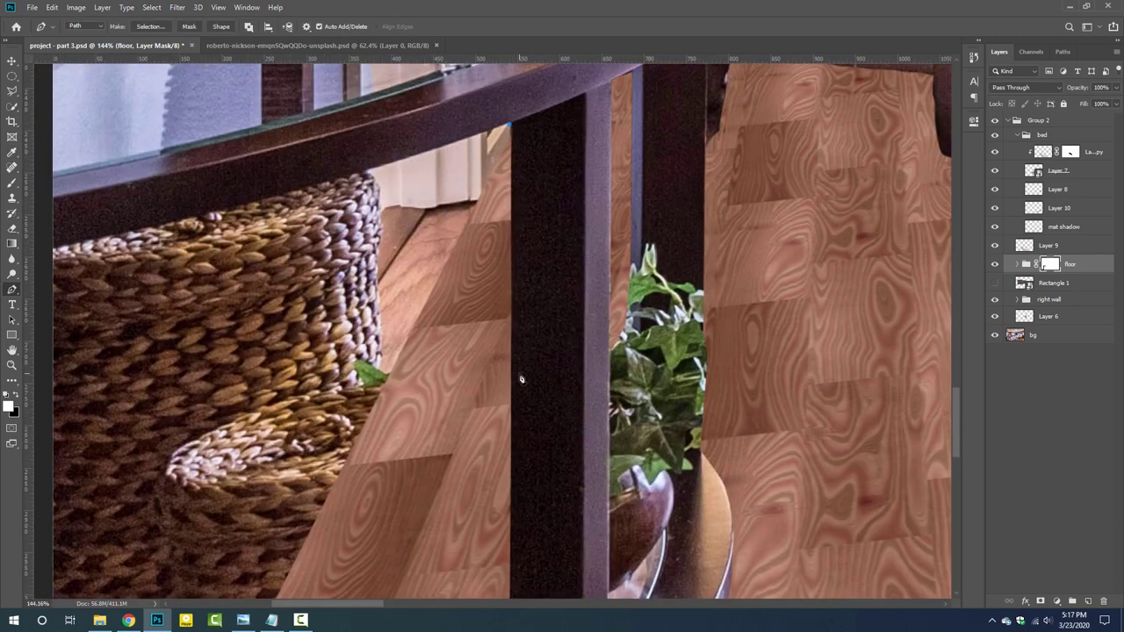
{"action": "scroll", "coordinate": [517, 133], "scroll_direction": "down", "scroll_amount": 5}
{"action": "scroll", "coordinate": [527, 395], "scroll_direction": "down", "scroll_amount": 5}
{"action": "left_click", "coordinate": [376, 379]}
{"action": "left_click", "coordinate": [263, 400]}
{"action": "scroll", "coordinate": [154, 413], "scroll_direction": "down", "scroll_amount": 3}
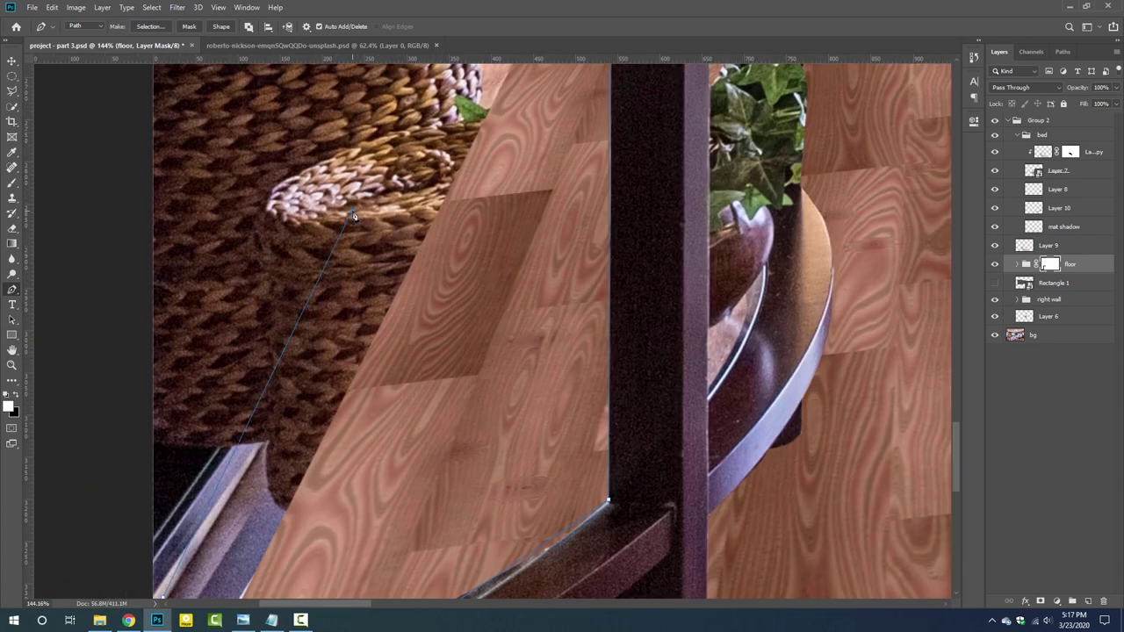
{"action": "scroll", "coordinate": [154, 413], "scroll_direction": "down", "scroll_amount": 2}
{"action": "left_click", "coordinate": [150, 26]}
{"action": "left_click", "coordinate": [611, 164]}
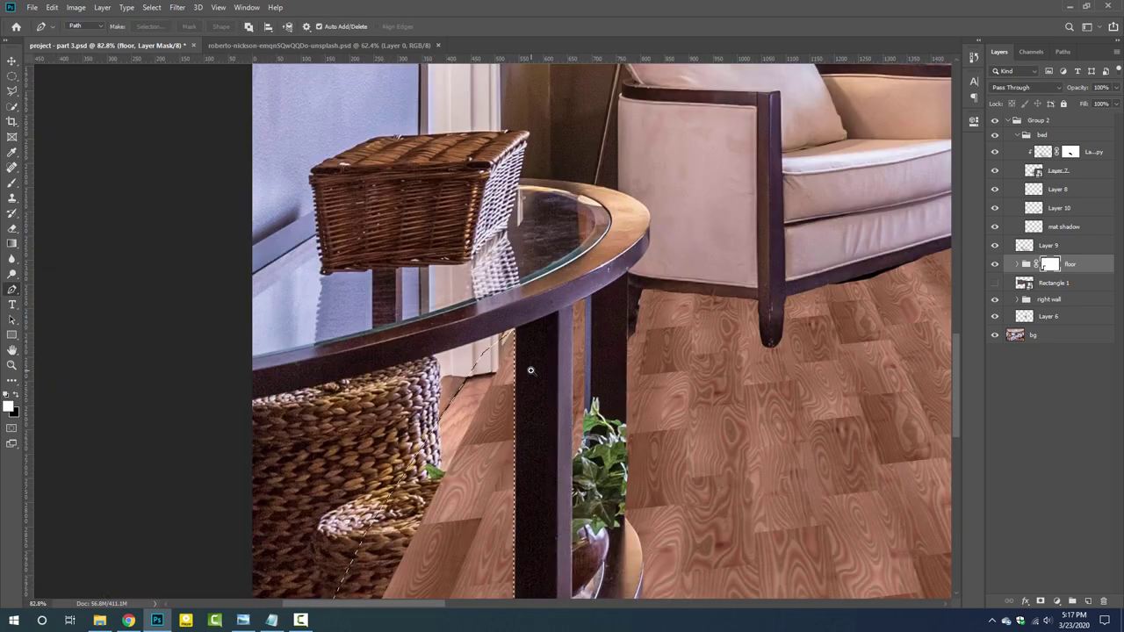
{"action": "key", "text": "Delete"}
{"action": "key", "text": "ctrl+d"}
{"action": "scroll", "coordinate": [539, 394], "scroll_direction": "up", "scroll_amount": 3}
- Lower the floor group to 67% opacity and mask the floor over the ivy leaves with a larger brush
{"action": "left_click_drag", "start_coordinate": [1081, 92], "coordinate": [1049, 91]}
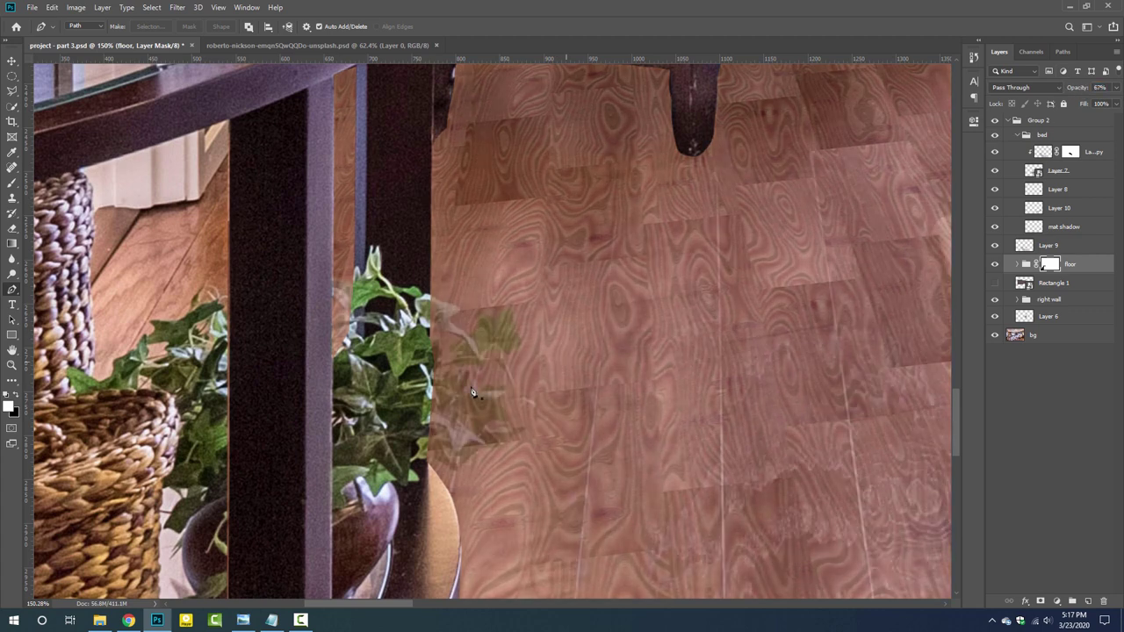
{"action": "key", "text": "b"}
{"action": "scroll", "coordinate": [433, 318], "scroll_direction": "up", "scroll_amount": 2}
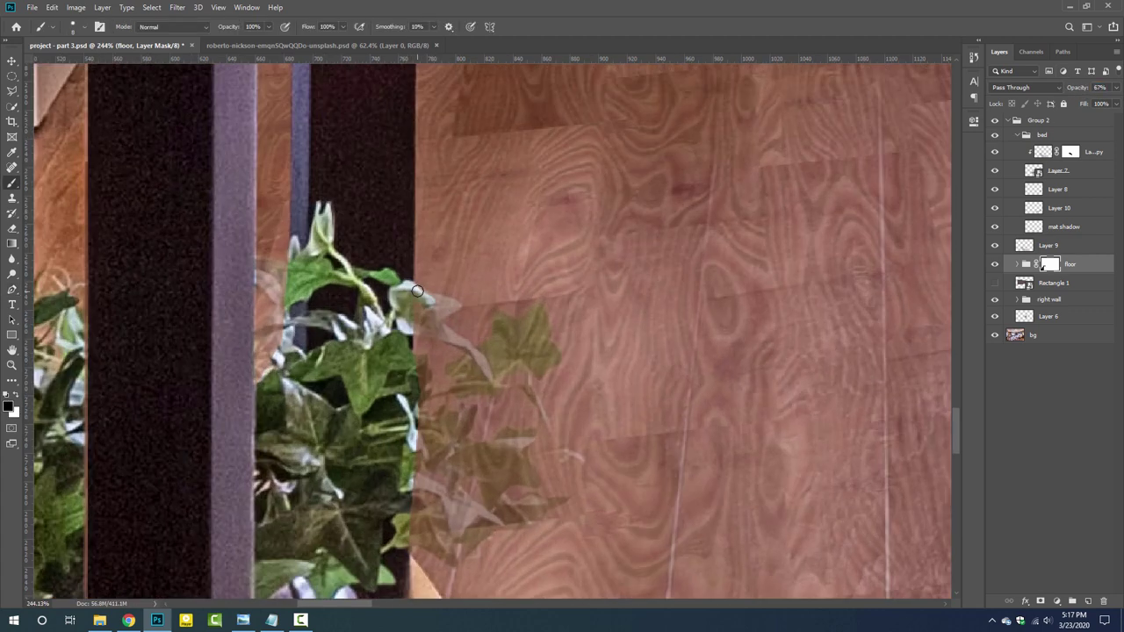
{"action": "left_click_drag", "start_coordinate": [417, 291], "coordinate": [432, 330]}
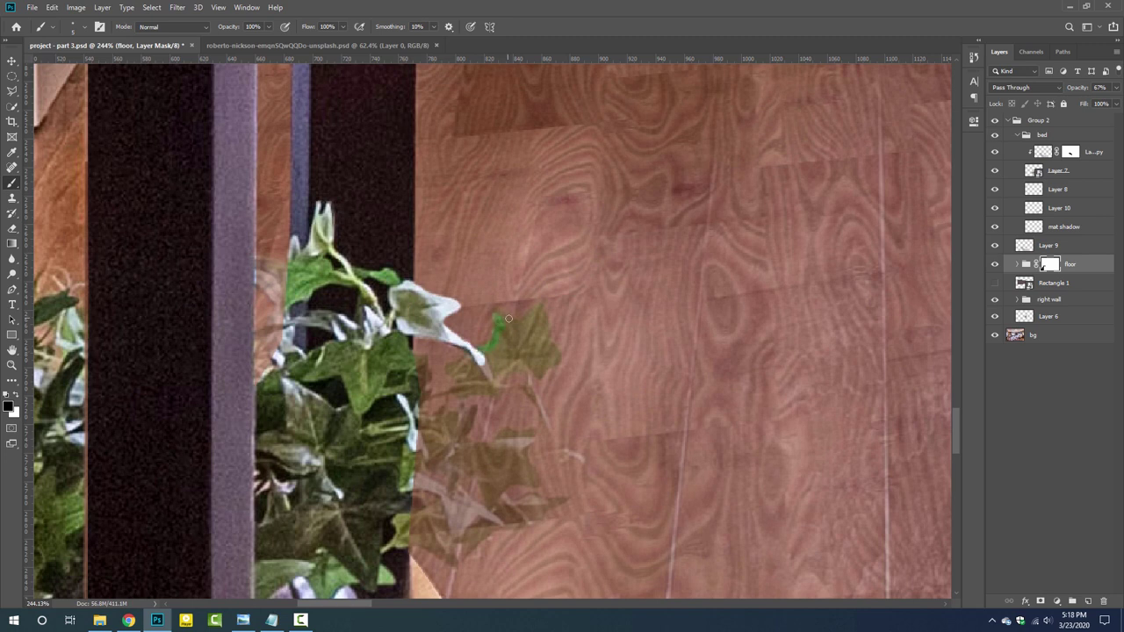
{"action": "scroll", "coordinate": [508, 319], "scroll_direction": "down", "scroll_amount": 1}
{"action": "key", "text": "bracketright"}
{"action": "key", "text": "bracketright"}
{"action": "key", "text": "bracketright"}
{"action": "mouse_move", "coordinate": [545, 386]}
{"action": "left_mouse_down"}
{"action": "mouse_move", "coordinate": [562, 474]}
{"action": "mouse_move", "coordinate": [518, 263]}
{"action": "left_mouse_up"}
{"action": "mouse_move", "coordinate": [421, 369]}
{"action": "left_mouse_down"}
{"action": "mouse_move", "coordinate": [468, 267]}
{"action": "mouse_move", "coordinate": [549, 259]}
{"action": "left_mouse_up"}
- With a smaller brush, restore floor between the ivy stems, leaves and along their edges
{"action": "key", "text": "bracketleft"}
{"action": "key", "text": "bracketleft"}
{"action": "key", "text": "bracketleft"}
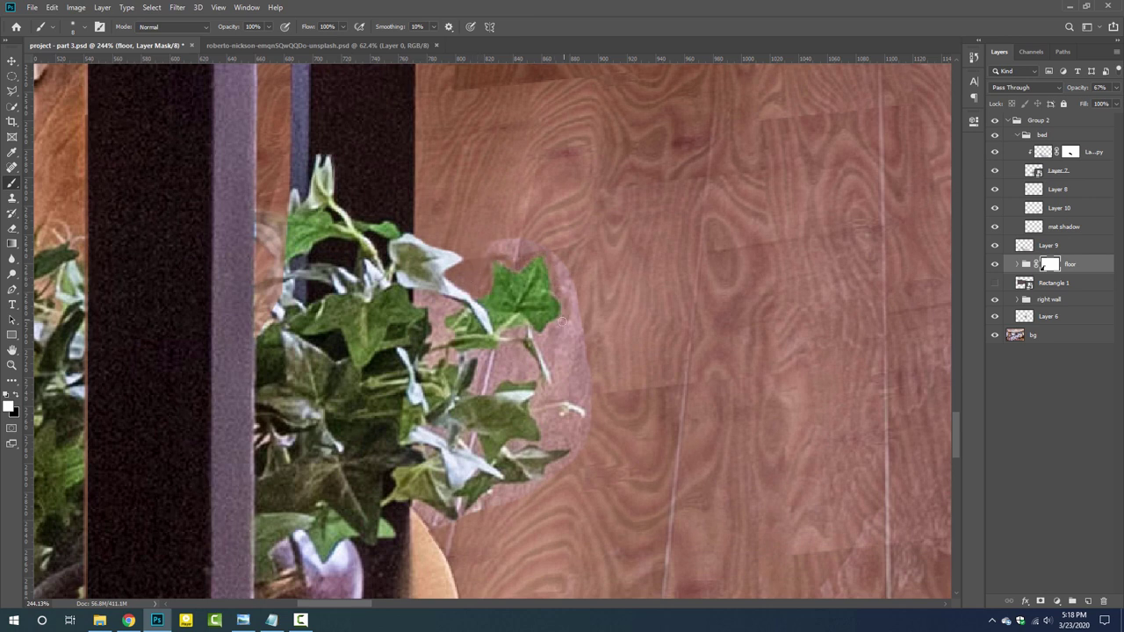
{"action": "left_click_drag", "start_coordinate": [513, 346], "coordinate": [483, 379]}
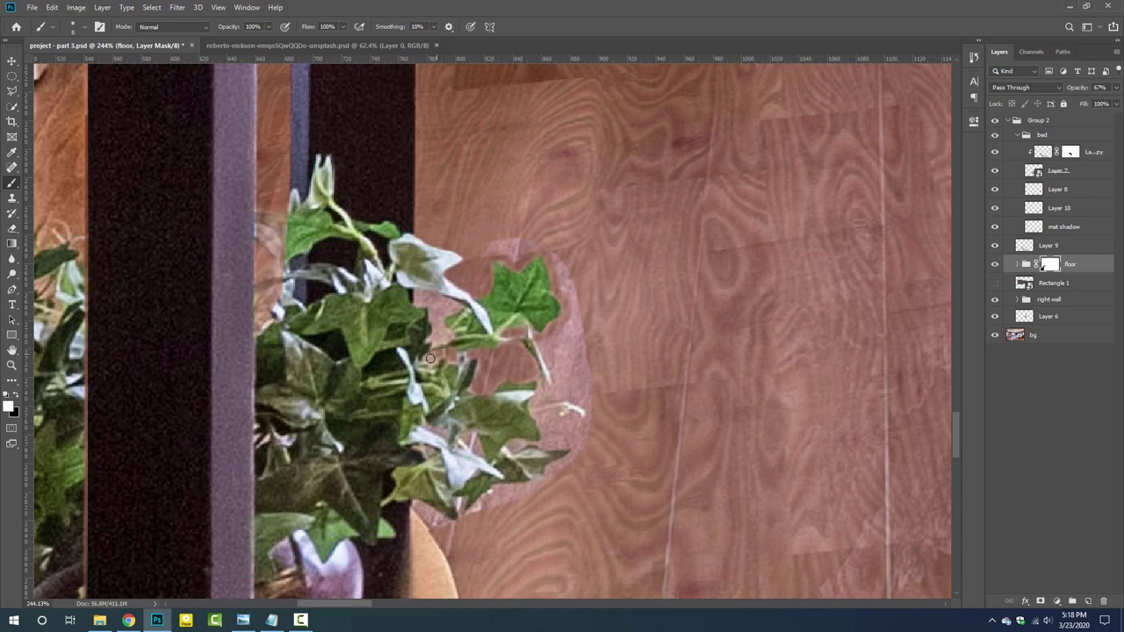
{"action": "left_click_drag", "start_coordinate": [444, 313], "coordinate": [418, 295]}
{"action": "left_click_drag", "start_coordinate": [540, 246], "coordinate": [568, 397]}
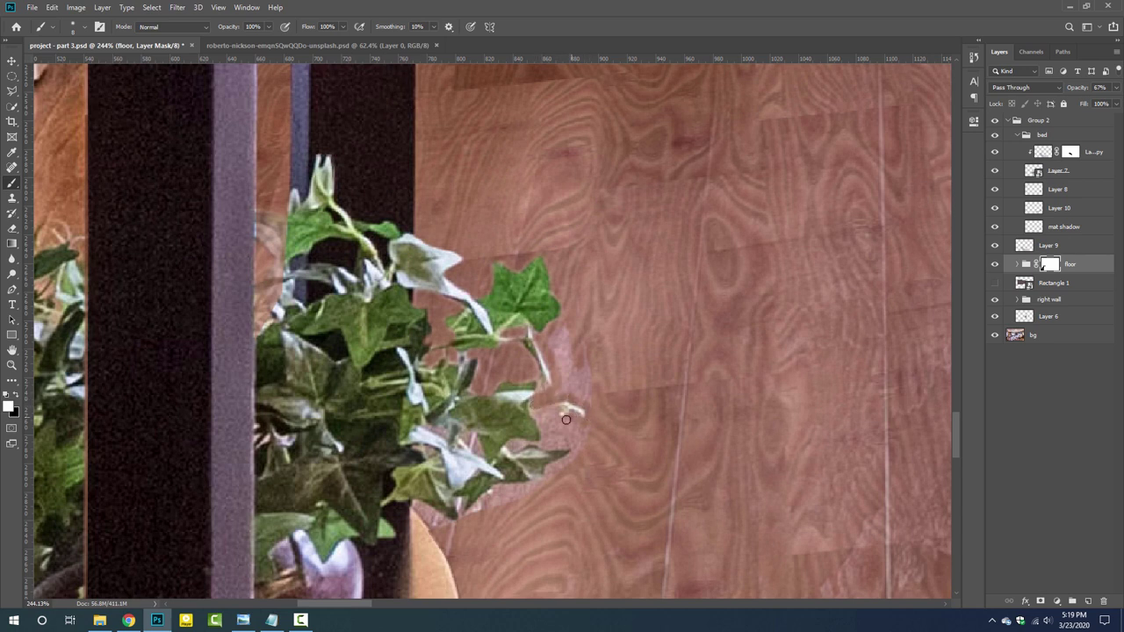
{"action": "left_click_drag", "start_coordinate": [512, 489], "coordinate": [538, 490]}
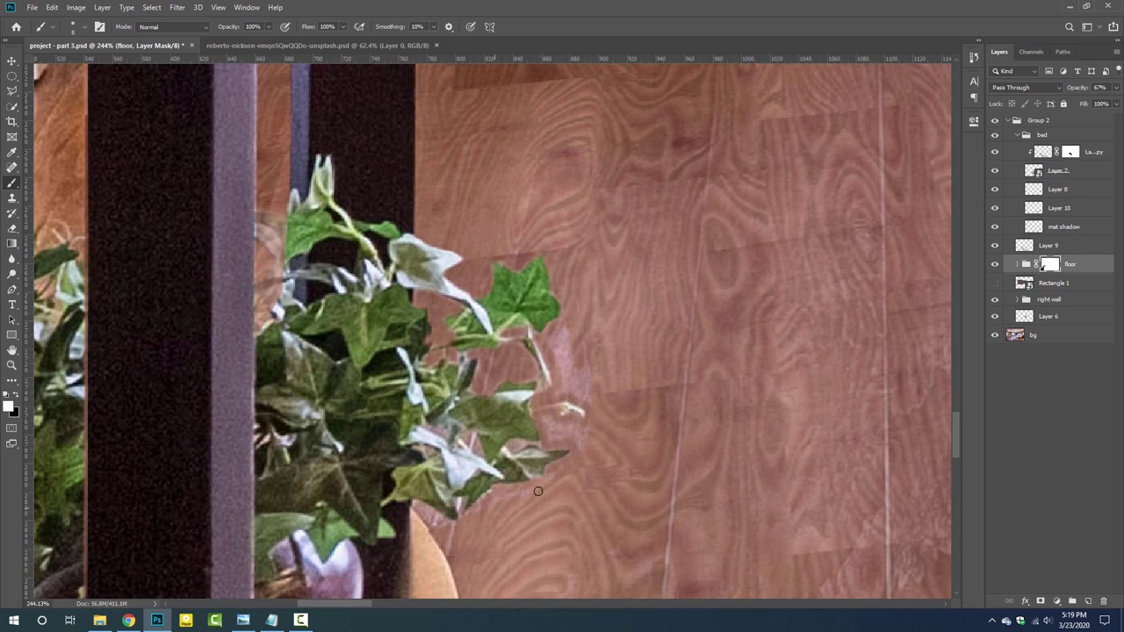
{"action": "mouse_move", "coordinate": [572, 436]}
{"action": "left_mouse_down"}
{"action": "mouse_move", "coordinate": [592, 361]}
{"action": "mouse_move", "coordinate": [561, 324]}
{"action": "left_mouse_up"}
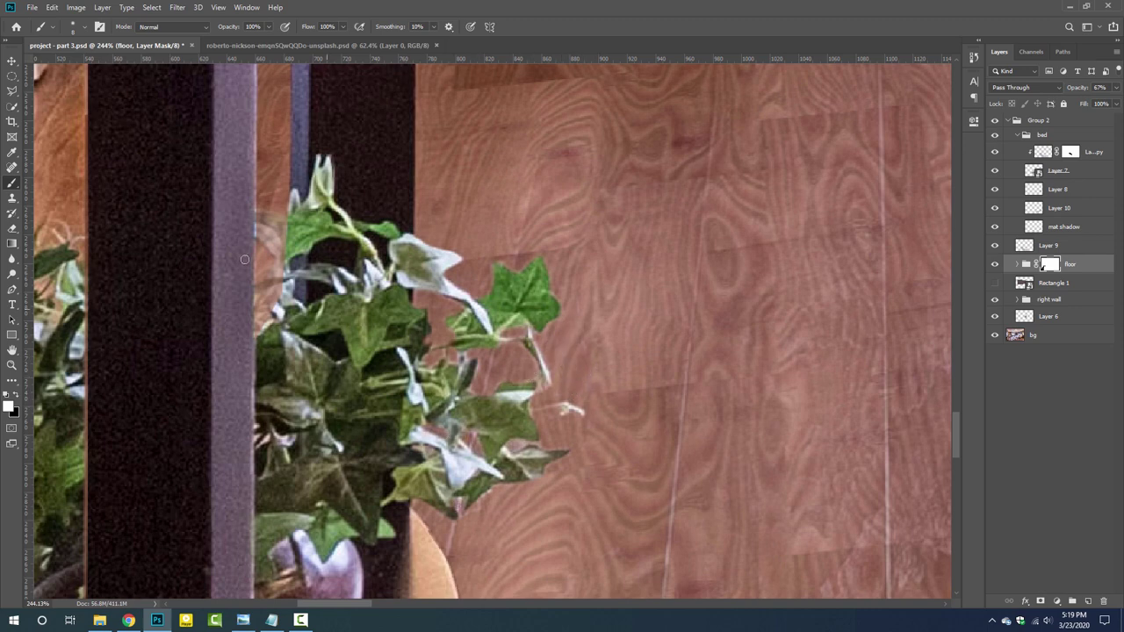
- Fit the room in view, hide the mask overlay, save, and add an empty Layer 11 above the floor
{"action": "left_click_drag", "start_coordinate": [244, 259], "coordinate": [408, 278]}
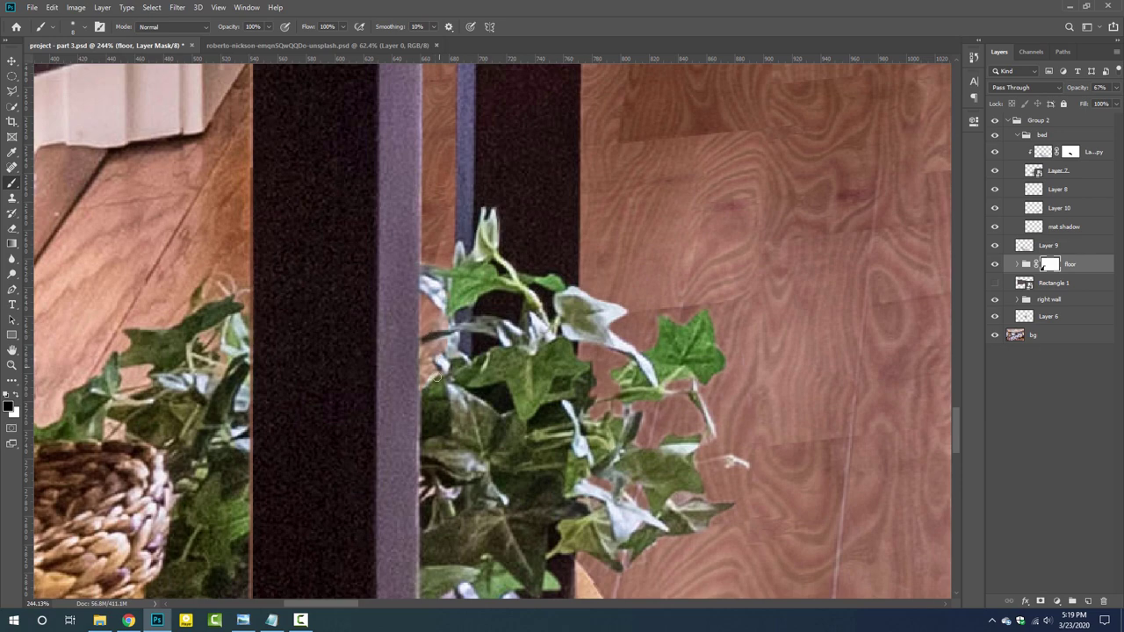
{"action": "key", "text": "ctrl+0"}
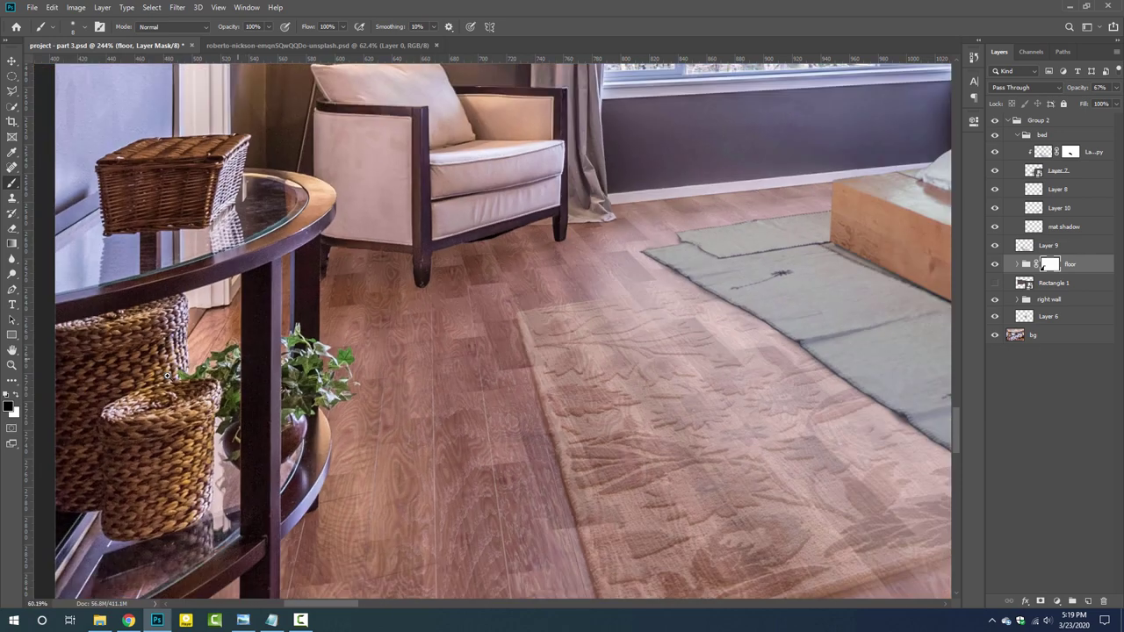
{"action": "key", "text": "backslash"}
{"action": "key", "text": "ctrl+s"}
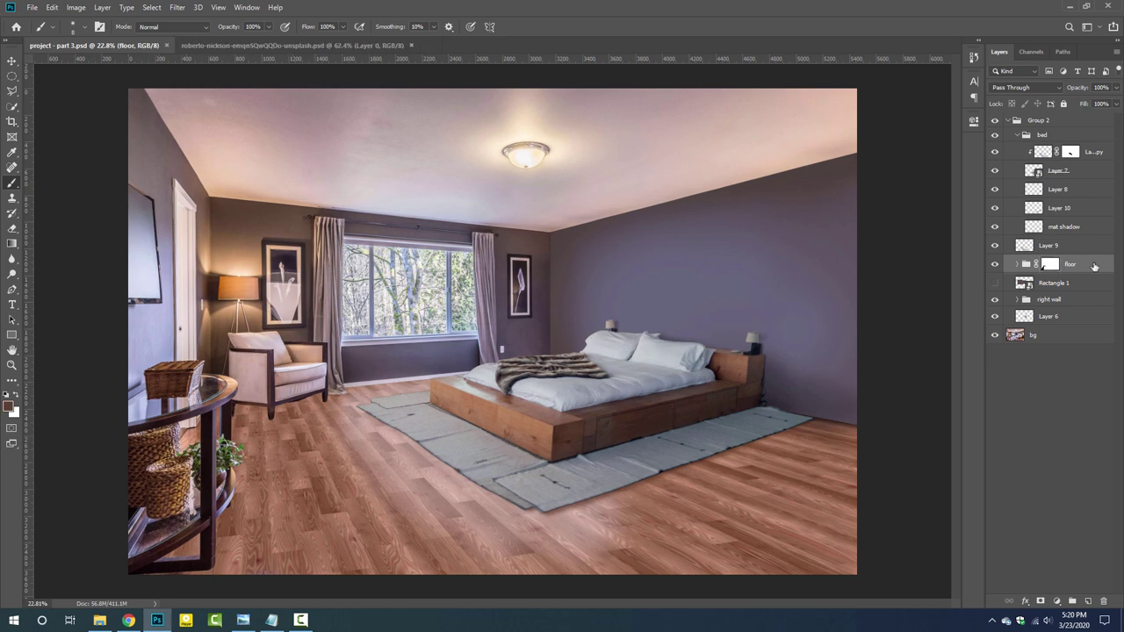
{"action": "left_click", "coordinate": [995, 245]}
{"action": "left_click", "coordinate": [995, 245]}
{"action": "left_click", "coordinate": [1087, 601]}
{"action": "scroll", "coordinate": [293, 414], "scroll_direction": "up", "scroll_amount": 2}
- Paint a soft black shadow under the armchair with a size-100 brush, then undo the stroke
{"action": "scroll", "coordinate": [292, 413], "scroll_direction": "up", "scroll_amount": 4}
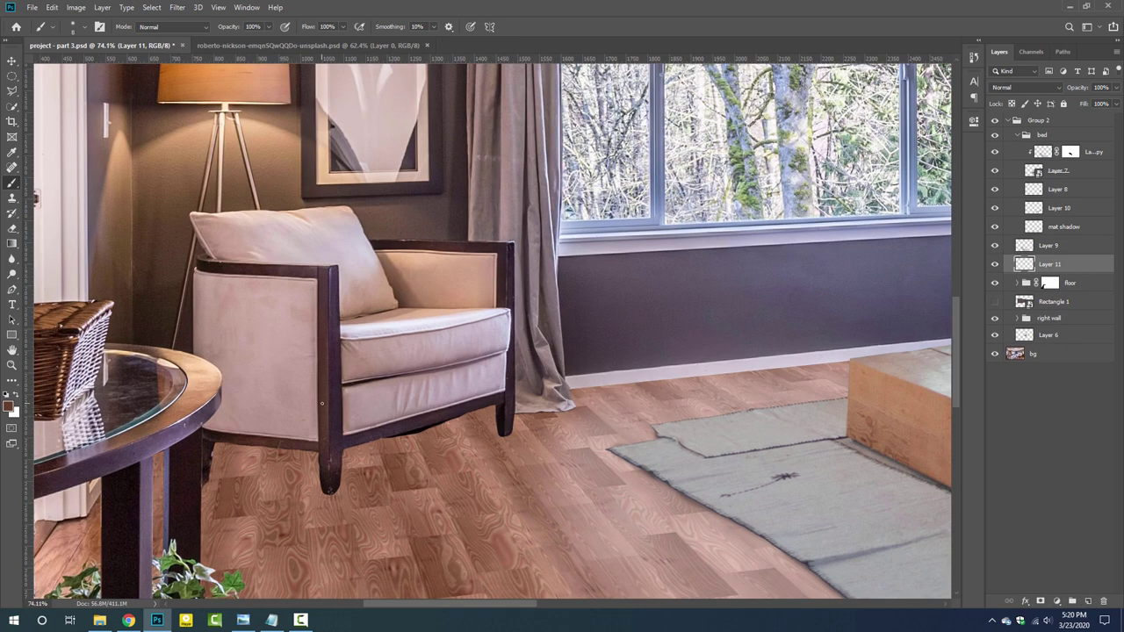
{"action": "key", "text": "bracketright"}
{"action": "key", "text": "bracketright"}
{"action": "key", "text": "bracketright"}
{"action": "mouse_move", "coordinate": [356, 452]}
{"action": "left_mouse_down"}
{"action": "mouse_move", "coordinate": [492, 417]}
{"action": "mouse_move", "coordinate": [351, 449]}
{"action": "mouse_move", "coordinate": [211, 461]}
{"action": "left_mouse_up"}
{"action": "key", "text": "ctrl+z"}
{"action": "key", "text": "ctrl+z"}
- Start a pen path along the armchair's underside from the front leg to the chair's left end
{"action": "key", "text": "p"}
{"action": "scroll", "coordinate": [347, 466], "scroll_direction": "up", "scroll_amount": 1}
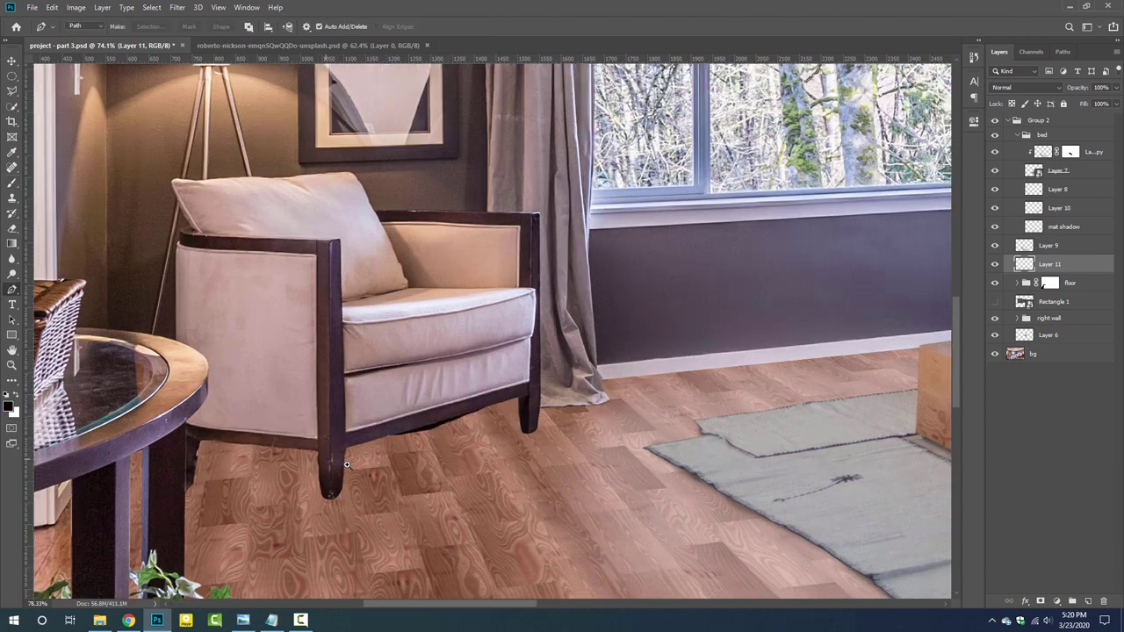
{"action": "scroll", "coordinate": [347, 466], "scroll_direction": "up", "scroll_amount": 5}
{"action": "left_click", "coordinate": [819, 383]}
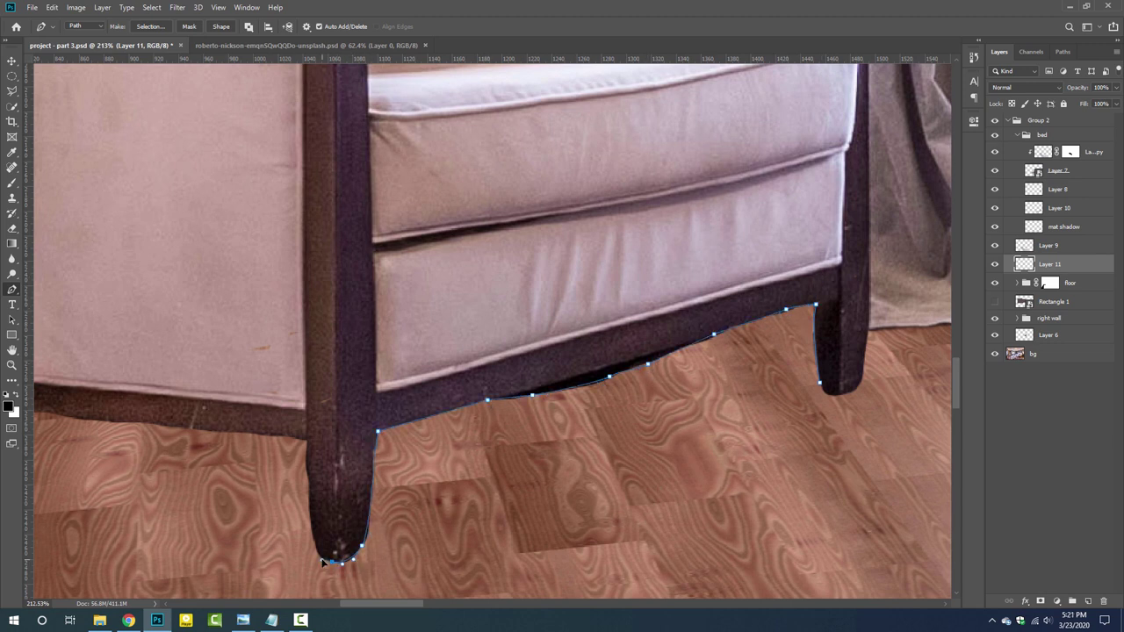
{"action": "left_click_drag", "start_coordinate": [305, 450], "coordinate": [550, 477]}
{"action": "left_click", "coordinate": [248, 436]}
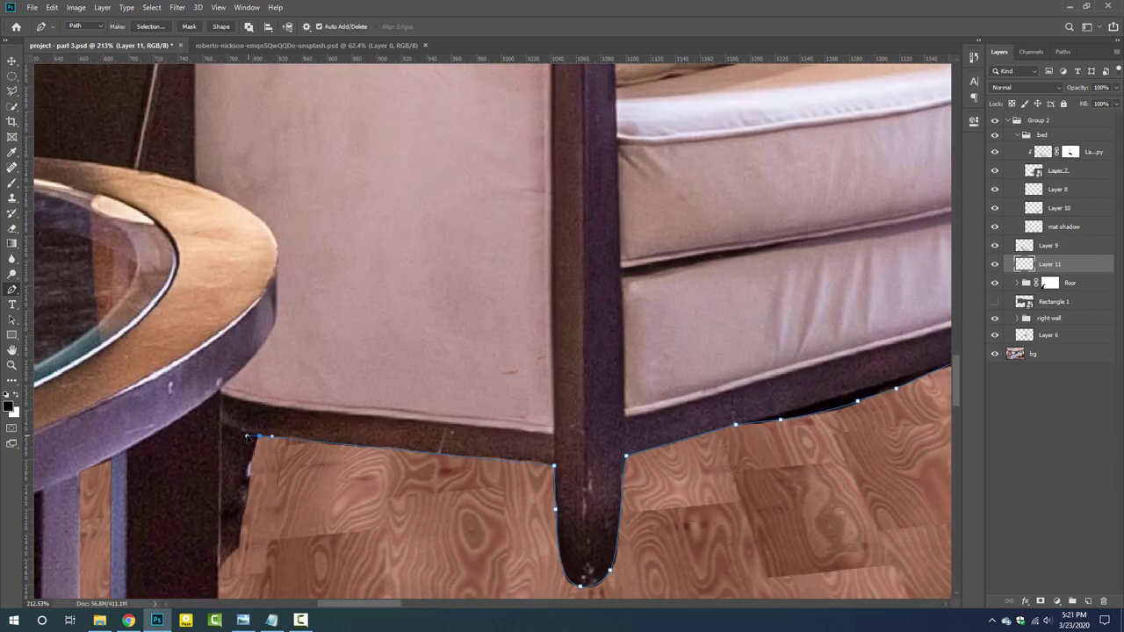
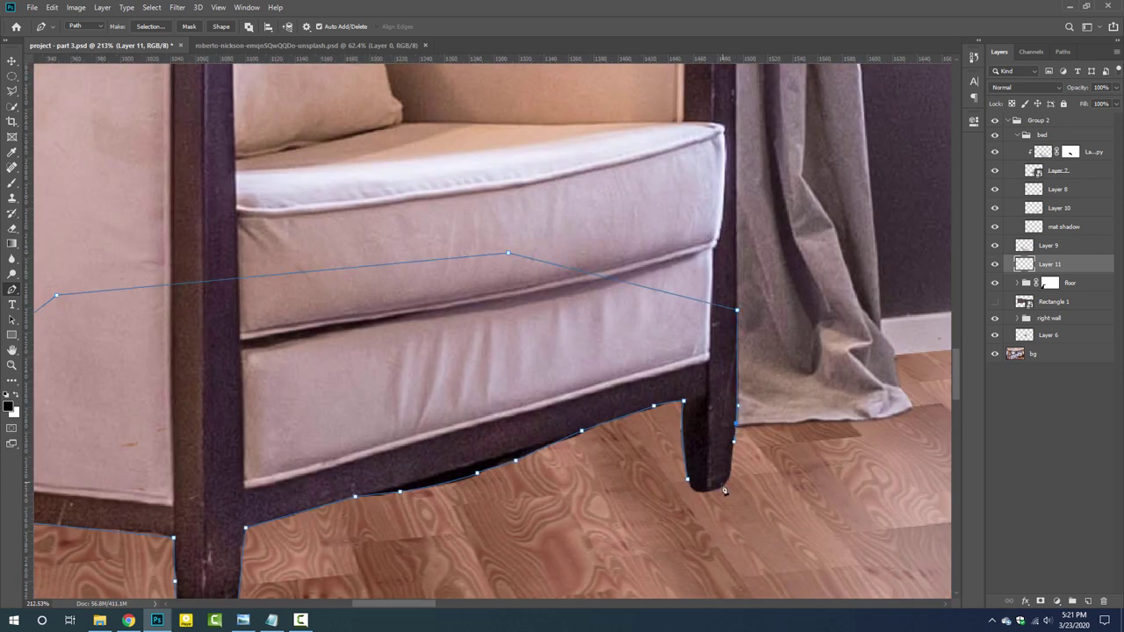
- Close the pen path around the armchair's lower edge and turn it into a selection
{"action": "left_click", "coordinate": [690, 486]}
{"action": "scroll", "coordinate": [690, 486], "scroll_direction": "down", "scroll_amount": 5}
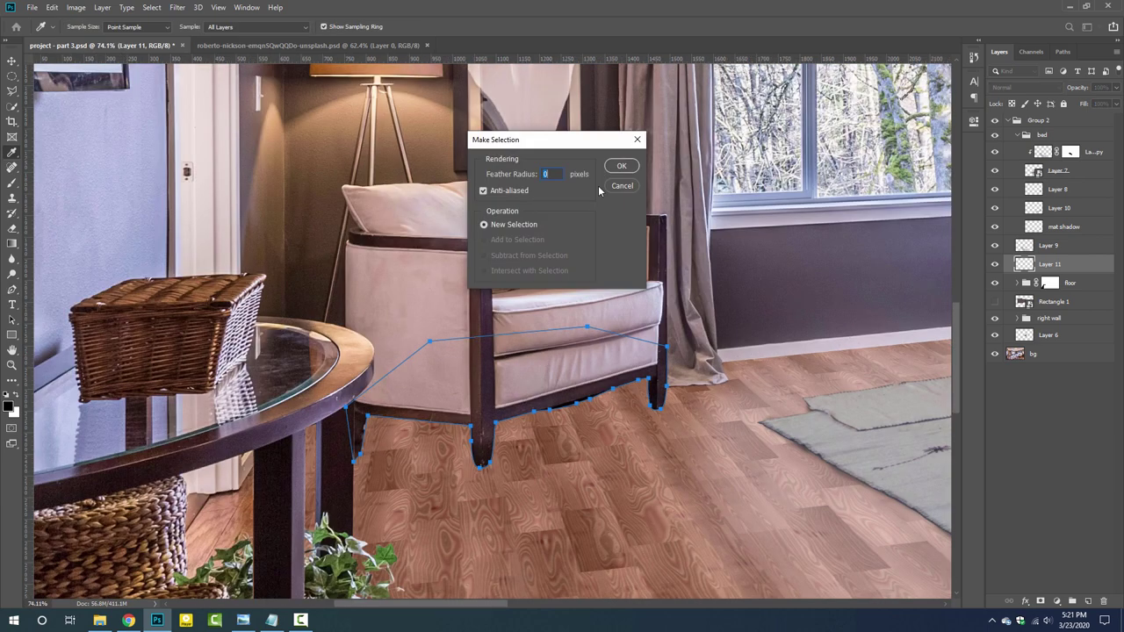
{"action": "key", "text": "Return"}
- Brush a soft black shadow at 27% opacity under the chair, toggling the floor to compare
{"action": "key", "text": "b"}
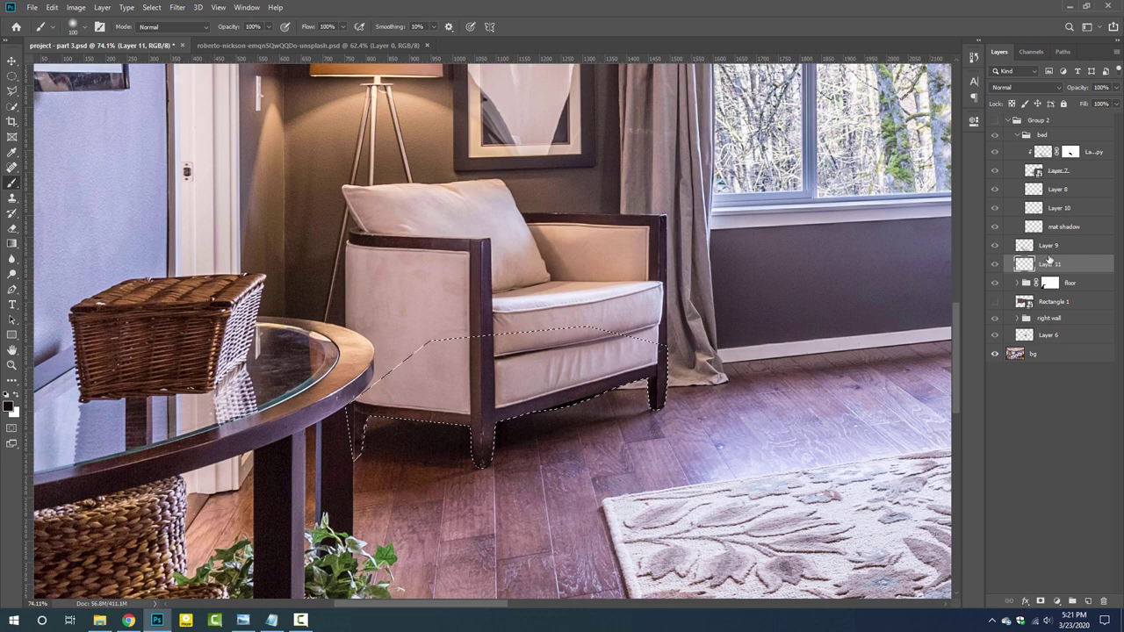
{"action": "left_click", "coordinate": [994, 122]}
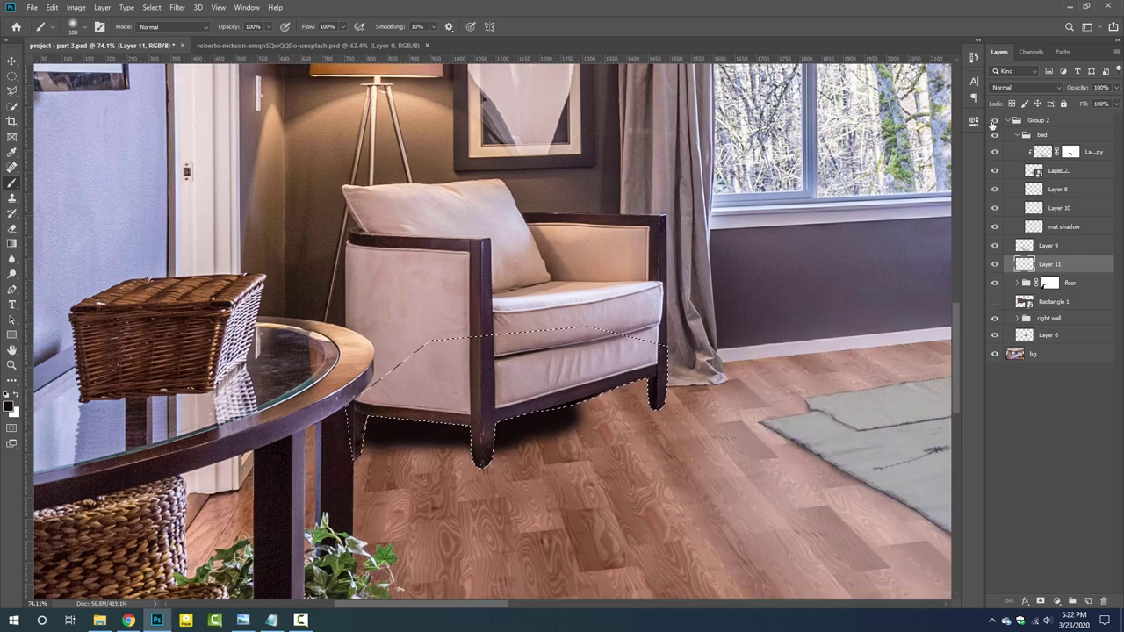
{"action": "left_click", "coordinate": [994, 122]}
{"action": "left_click", "coordinate": [995, 122]}
{"action": "left_click", "coordinate": [994, 122]}
{"action": "left_click", "coordinate": [995, 122]}
{"action": "left_click", "coordinate": [994, 283]}
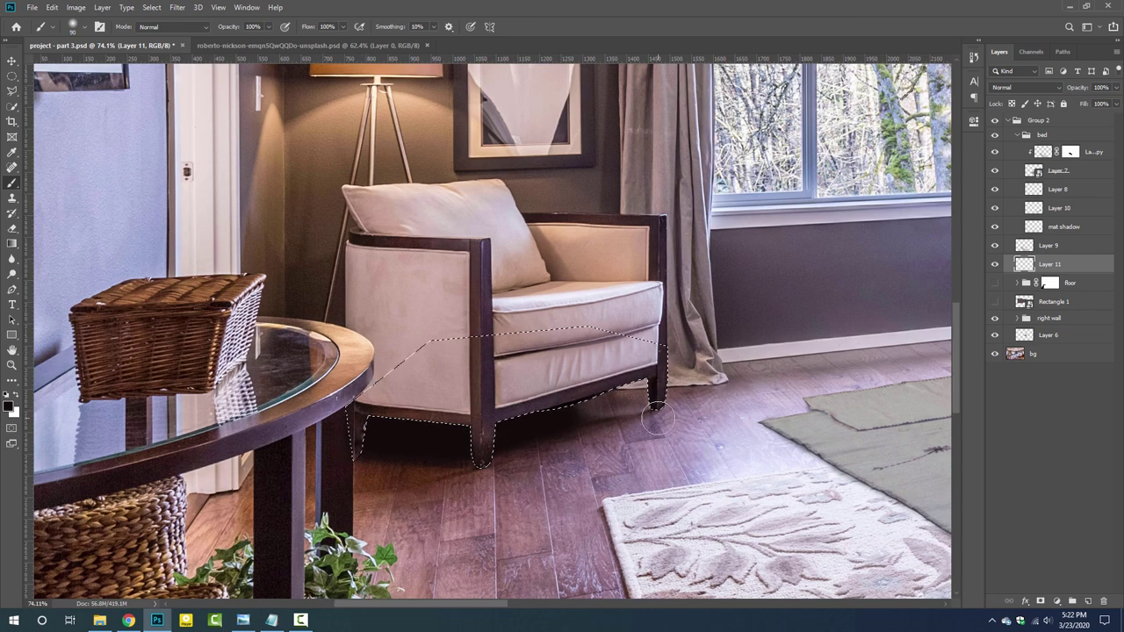
{"action": "key", "text": "2"}
{"action": "key", "text": "7"}
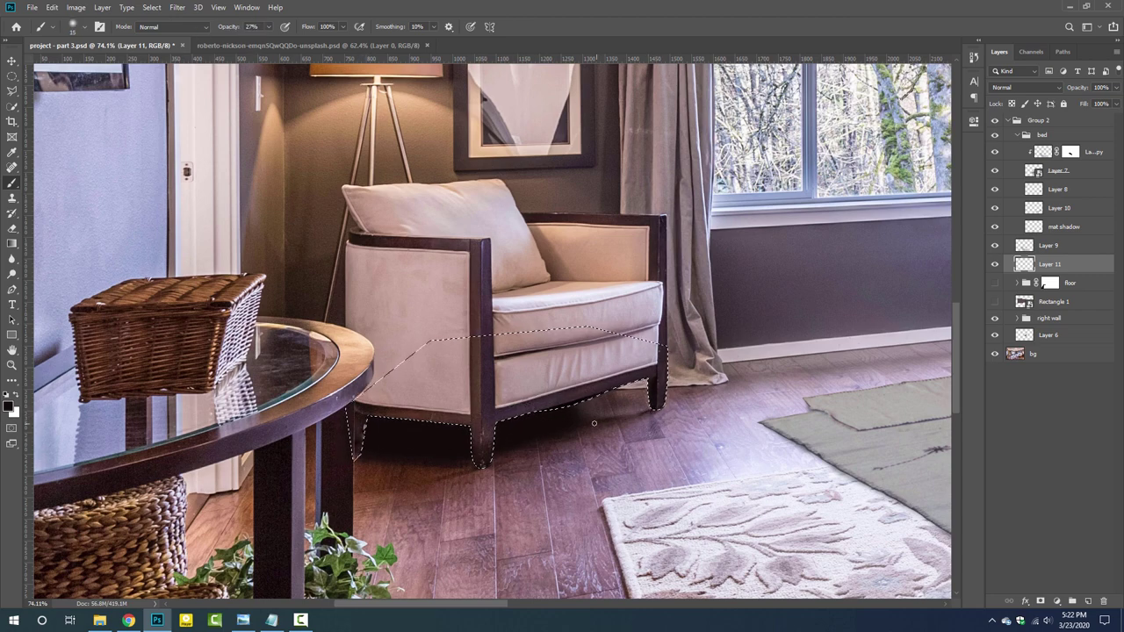
{"action": "left_click", "coordinate": [995, 122]}
{"action": "left_click", "coordinate": [995, 122]}
- Erase stray shadow spots, then deepen the shadow beneath the chair
{"action": "key", "text": "e"}
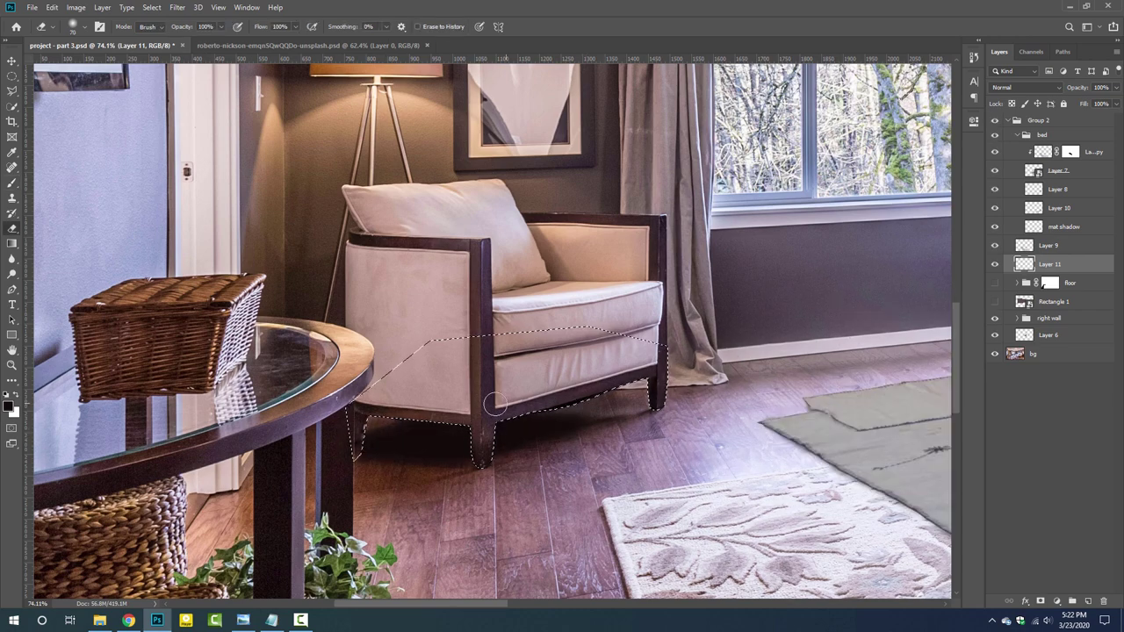
{"action": "left_click", "coordinate": [994, 284]}
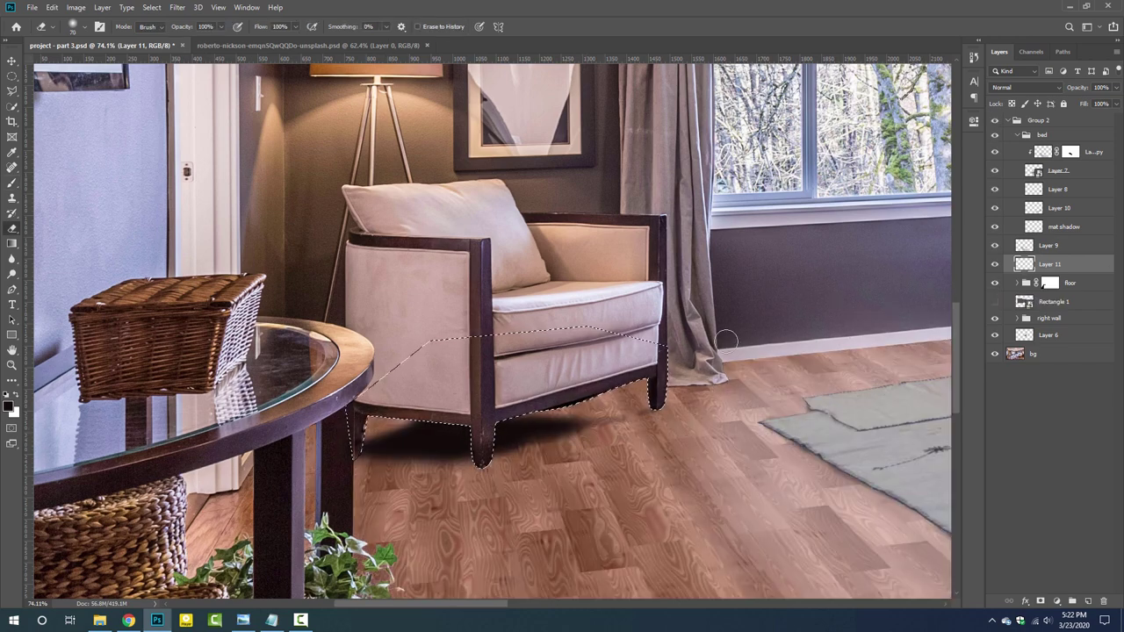
{"action": "key", "text": "b"}
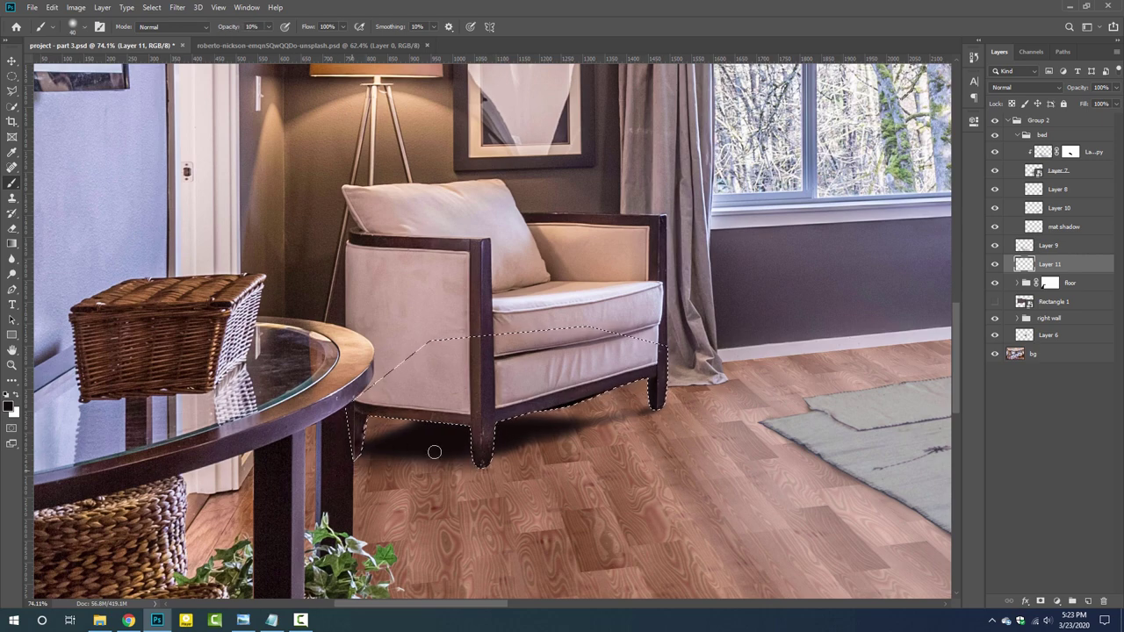
{"action": "left_click", "coordinate": [995, 283]}
{"action": "left_click", "coordinate": [995, 283]}
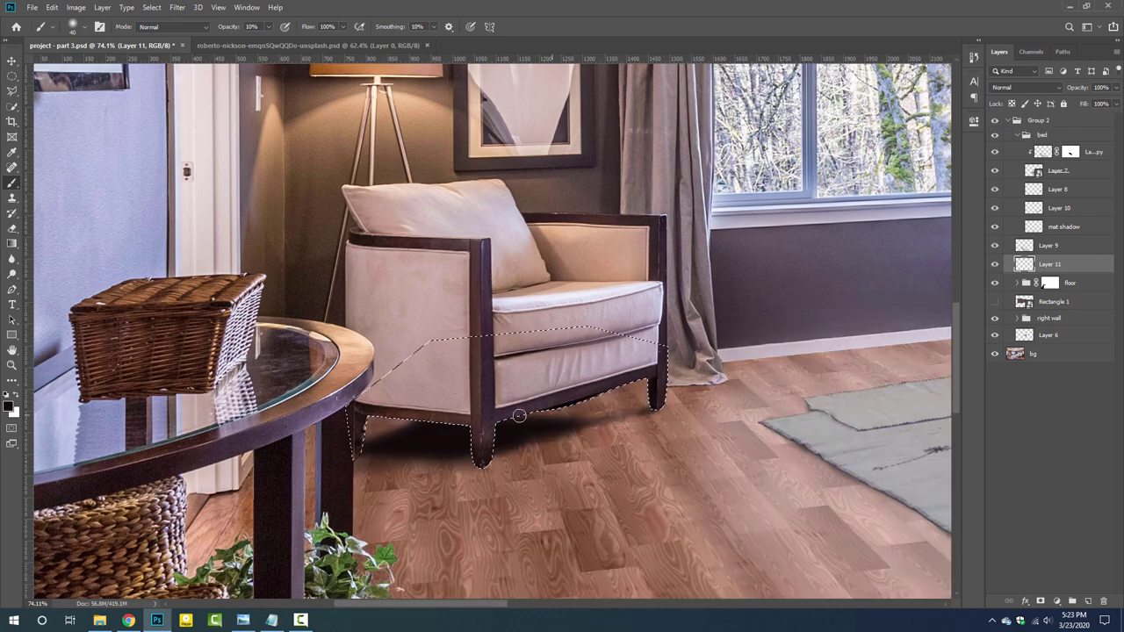
- Deselect and clip the shadow layer, Layer 11, to the floor group
{"action": "key", "text": "ctrl+0"}
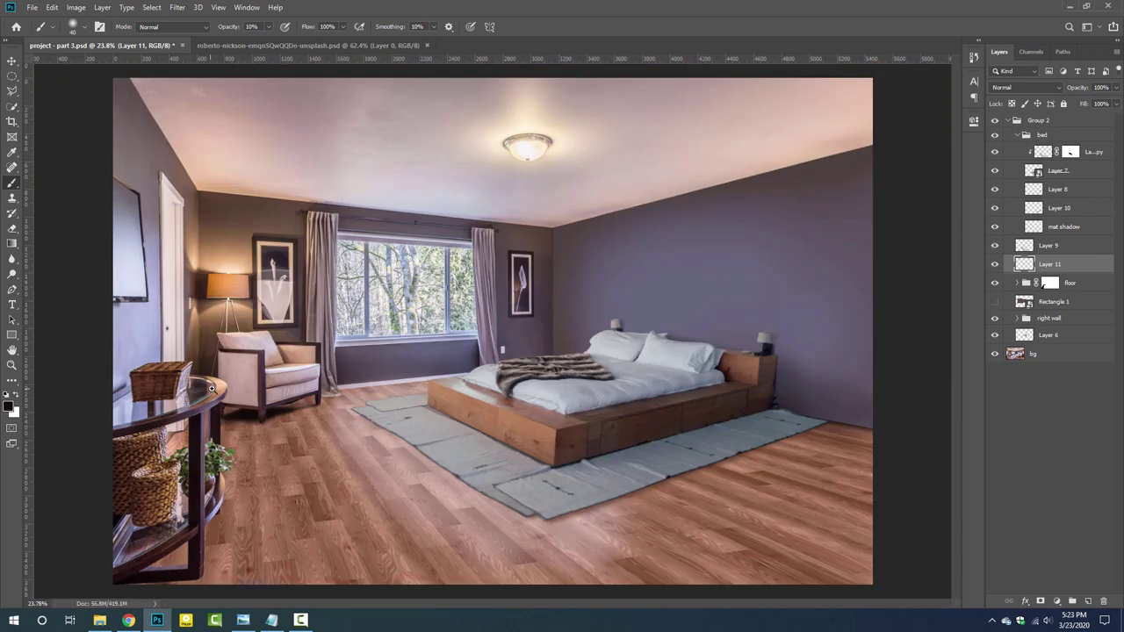
{"action": "scroll", "coordinate": [300, 473], "scroll_direction": "up", "scroll_amount": 3, "text": "alt"}
{"action": "left_click", "coordinate": [1066, 246]}
{"action": "left_click", "coordinate": [1068, 265]}
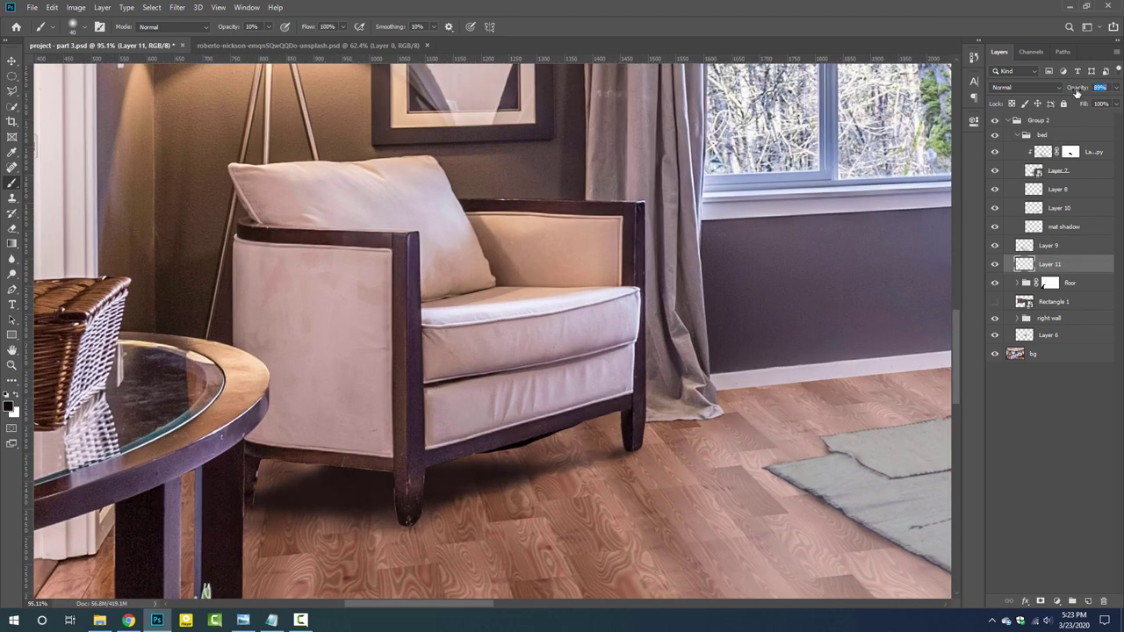
{"action": "left_click", "coordinate": [1077, 274], "text": "alt"}
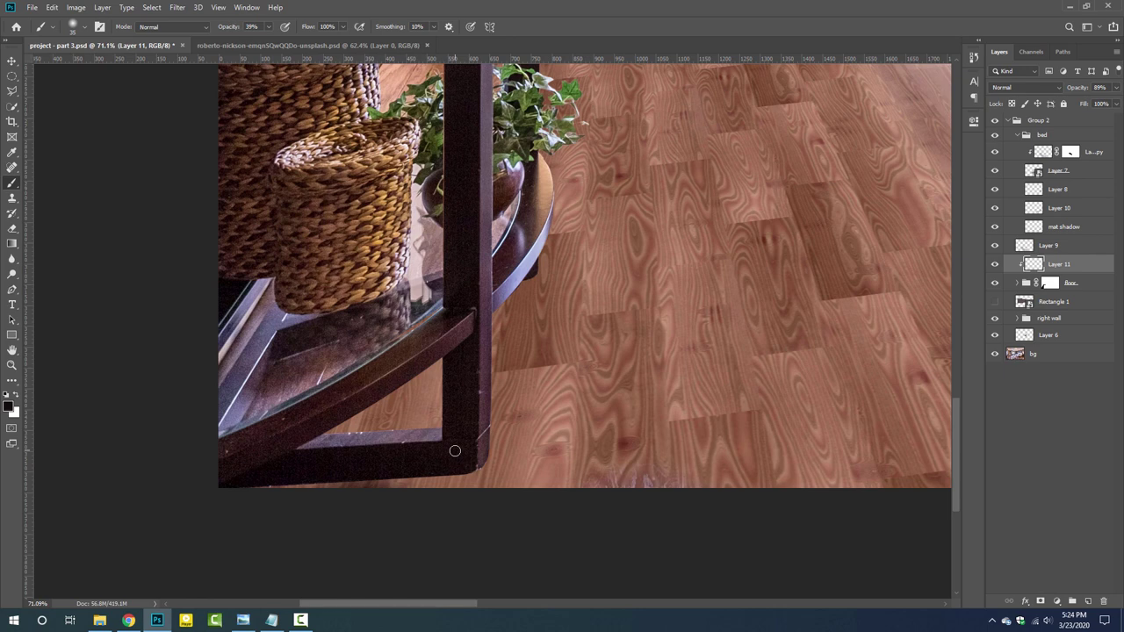
- Brush dark shading along the glass table's legs, compare with Group 2 toggled, and save
{"action": "mouse_move", "coordinate": [455, 451]}
{"action": "left_mouse_down"}
{"action": "mouse_move", "coordinate": [422, 466]}
{"action": "mouse_move", "coordinate": [448, 467]}
{"action": "mouse_move", "coordinate": [414, 467]}
{"action": "left_mouse_up"}
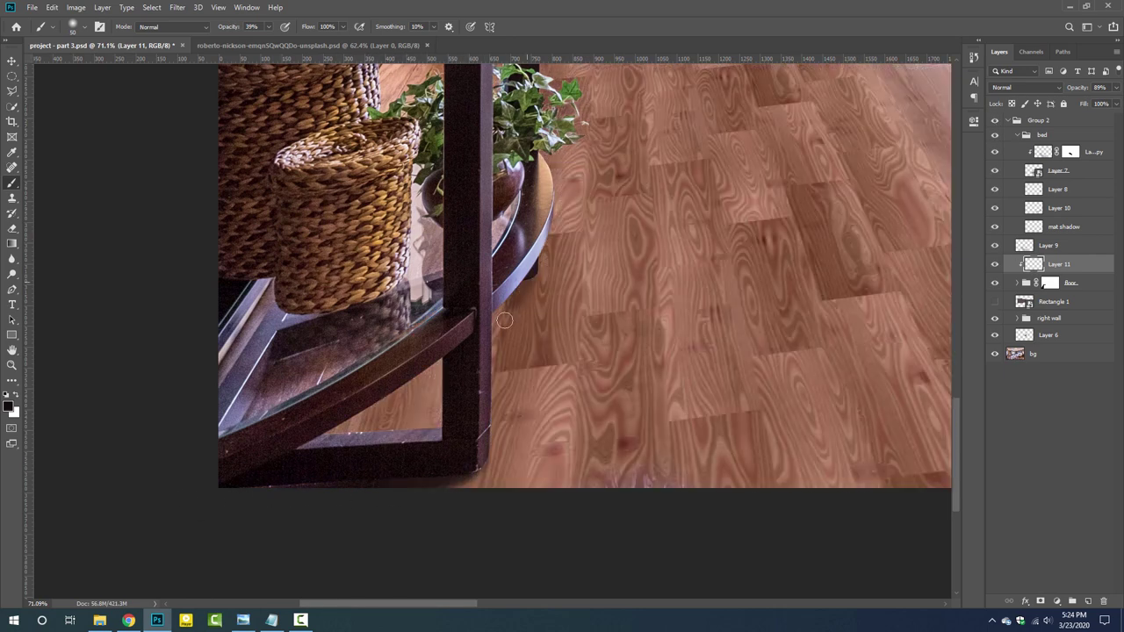
{"action": "left_click_drag", "start_coordinate": [228, 27], "coordinate": [212, 27]}
{"action": "mouse_move", "coordinate": [523, 268]}
{"action": "left_mouse_down"}
{"action": "mouse_move", "coordinate": [505, 367]}
{"action": "mouse_move", "coordinate": [521, 275]}
{"action": "left_mouse_up"}
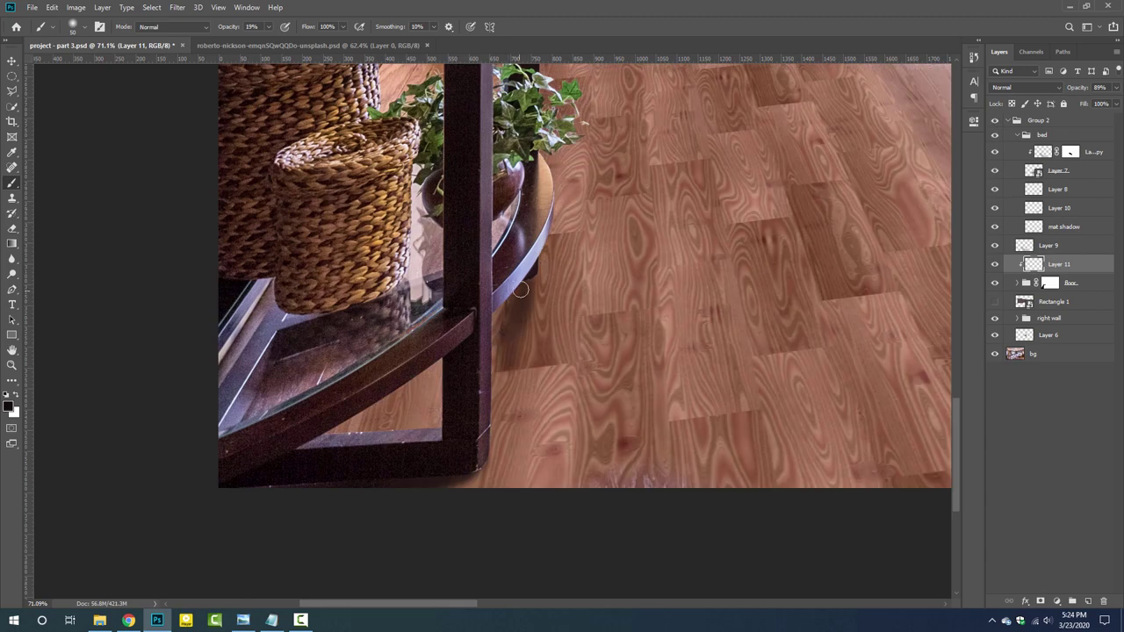
{"action": "left_click_drag", "start_coordinate": [508, 320], "coordinate": [488, 434]}
{"action": "left_click", "coordinate": [995, 120]}
{"action": "left_click", "coordinate": [995, 121]}
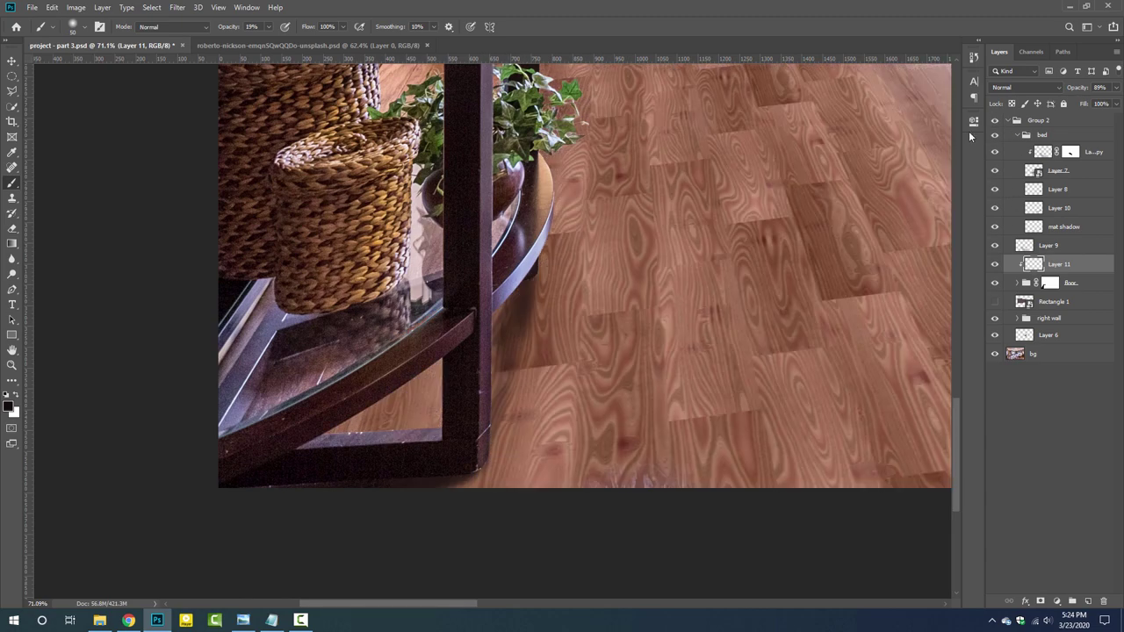
{"action": "left_click", "coordinate": [995, 120]}
{"action": "left_click", "coordinate": [995, 120]}
{"action": "key", "text": "ctrl+0"}
{"action": "key", "text": "ctrl+s"}
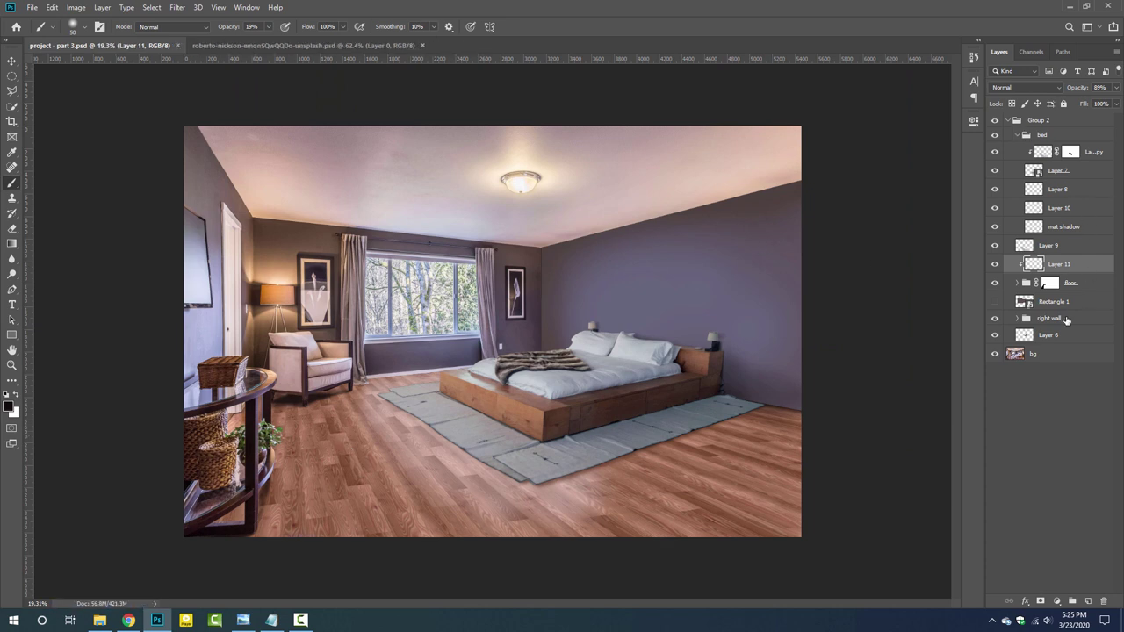
- Add a clipped layer in the right wall group and paint a large soft white glow
{"action": "left_click", "coordinate": [1067, 320]}
{"action": "key", "text": "ctrl+shift+alt+n"}
{"action": "key", "text": "ctrl+s"}
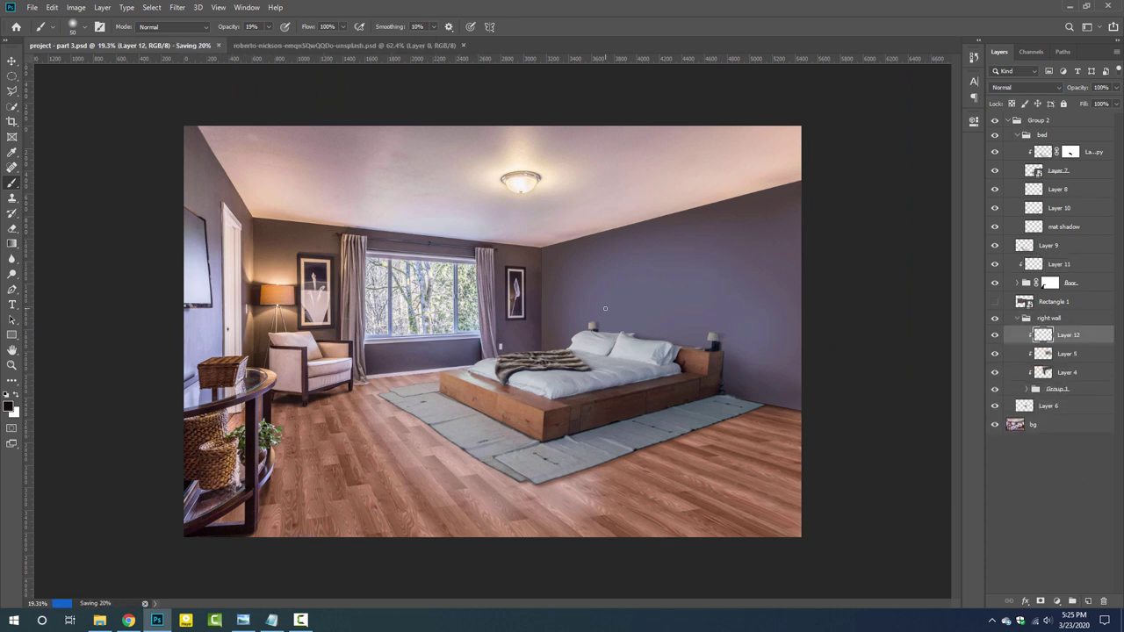
{"action": "key", "text": "bracketright"}
{"action": "key", "text": "bracketright"}
{"action": "key", "text": "bracketright"}
{"action": "key", "text": "x"}
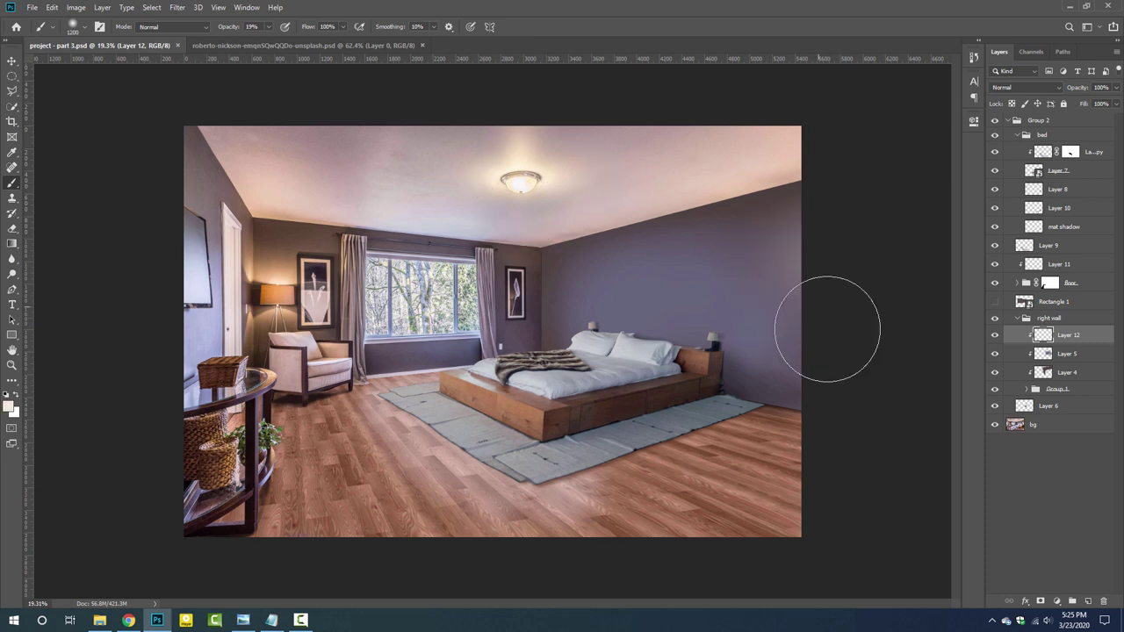
{"action": "left_click_drag", "start_coordinate": [660, 188], "coordinate": [836, 389]}
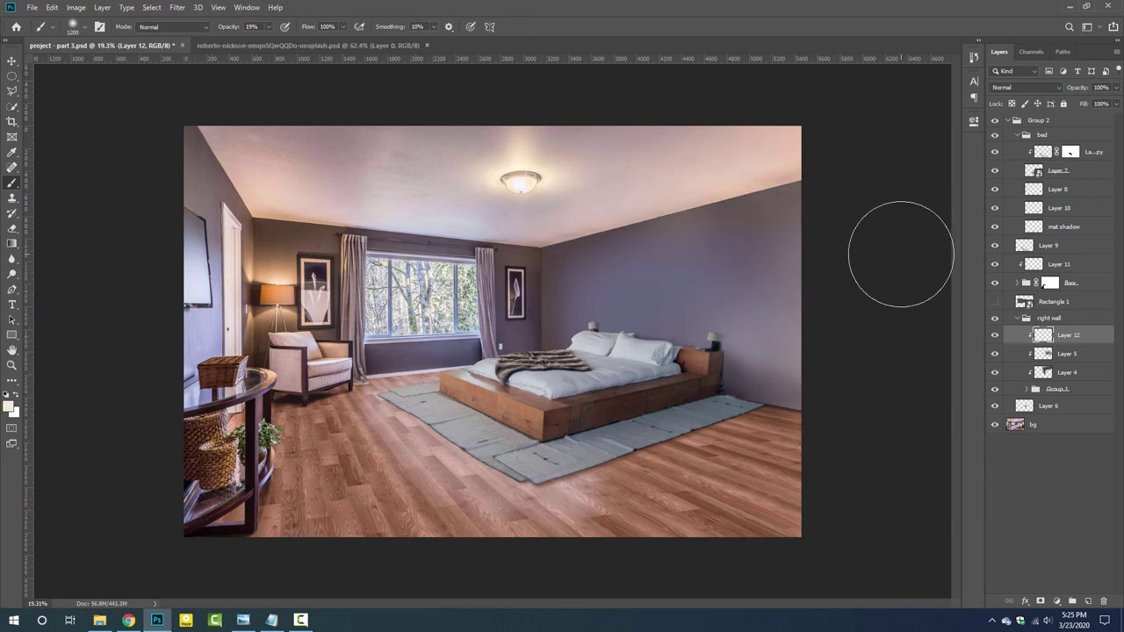
- Set the glow layer's blend mode to Overlay and collapse the right wall group
{"action": "left_click", "coordinate": [1043, 88]}
{"action": "left_click", "coordinate": [1018, 131]}
{"action": "scroll", "coordinate": [1043, 87], "scroll_direction": "down", "scroll_amount": 2}
{"action": "scroll", "coordinate": [1043, 88], "scroll_direction": "down", "scroll_amount": 4}
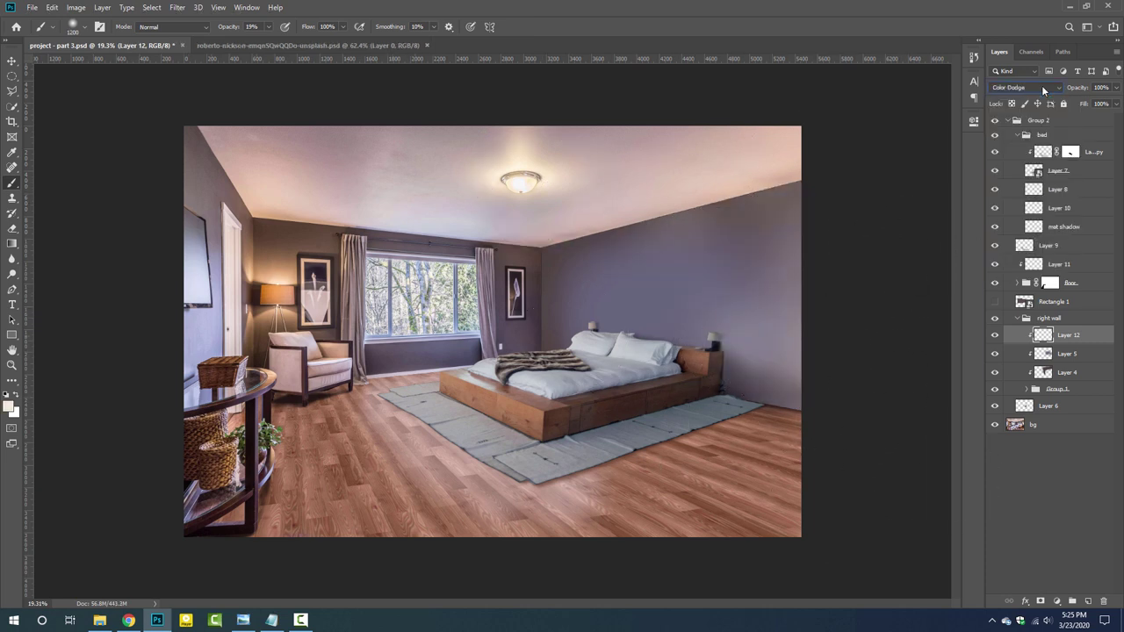
{"action": "scroll", "coordinate": [1043, 88], "scroll_direction": "down", "scroll_amount": 1}
{"action": "scroll", "coordinate": [1043, 88], "scroll_direction": "down", "scroll_amount": 3}
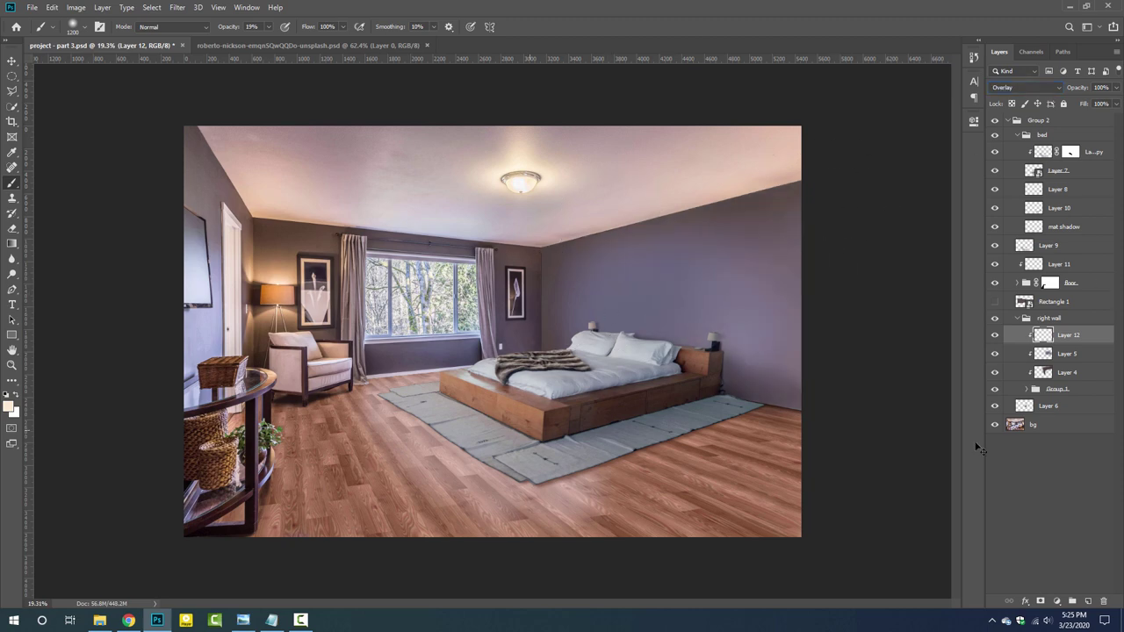
{"action": "left_click", "coordinate": [1016, 317]}
{"action": "scroll", "coordinate": [820, 258], "scroll_direction": "up", "scroll_amount": 4}
- Make a smart-object copy of the right wall and add 2.49% Gaussian monochromatic noise
{"action": "scroll", "coordinate": [764, 332], "scroll_direction": "down", "scroll_amount": 3}
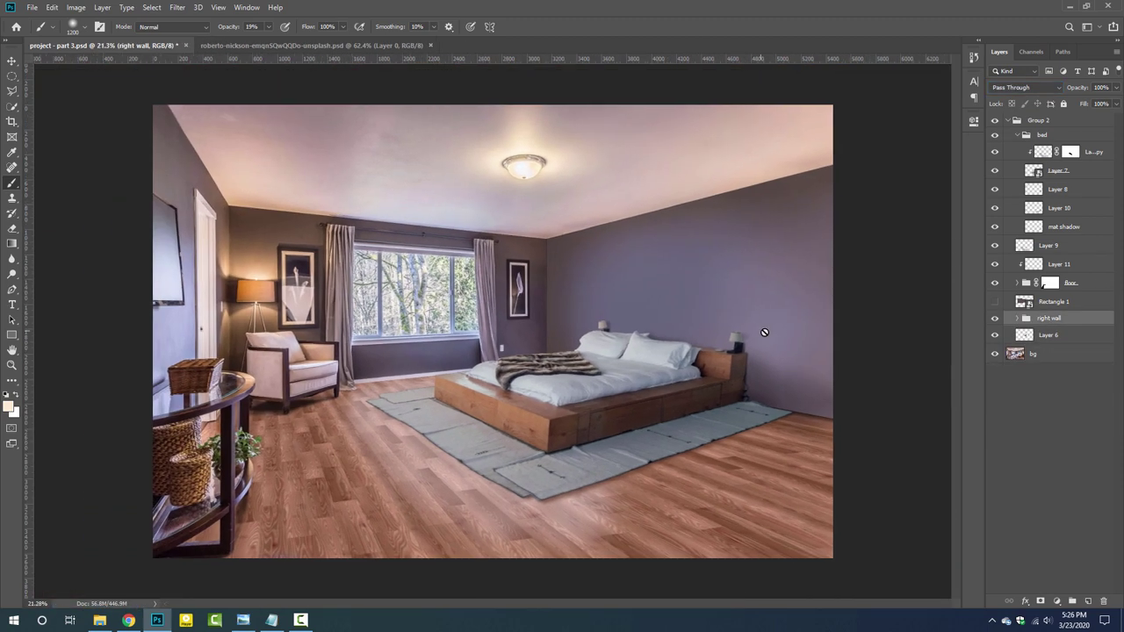
{"action": "right_click", "coordinate": [1049, 318]}
{"action": "left_click", "coordinate": [992, 303]}
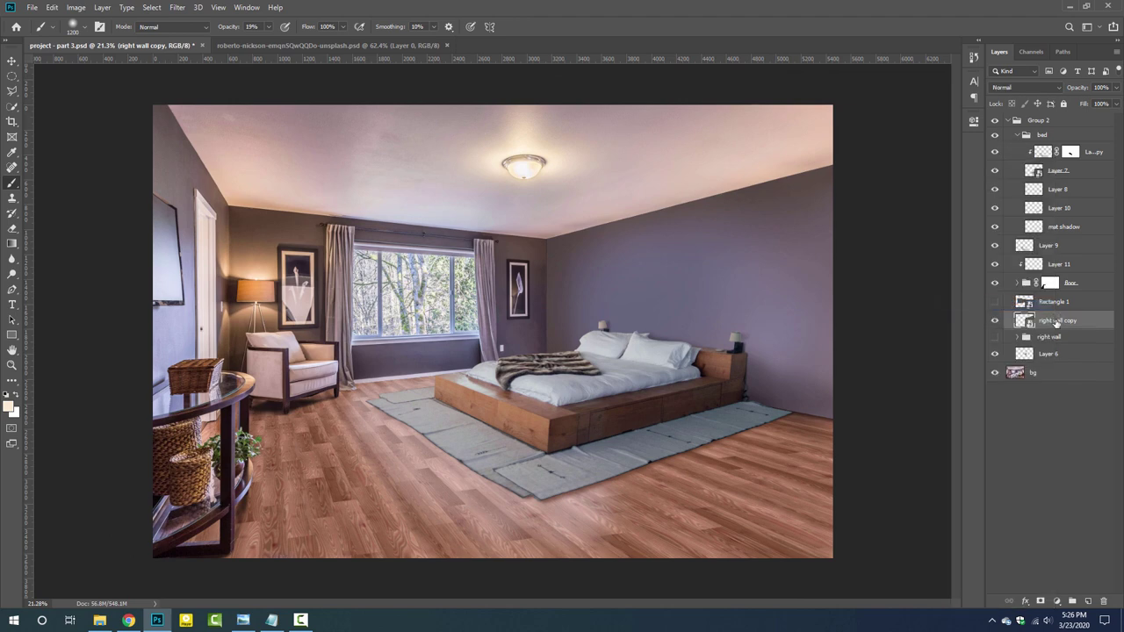
{"action": "left_click", "coordinate": [179, 11]}
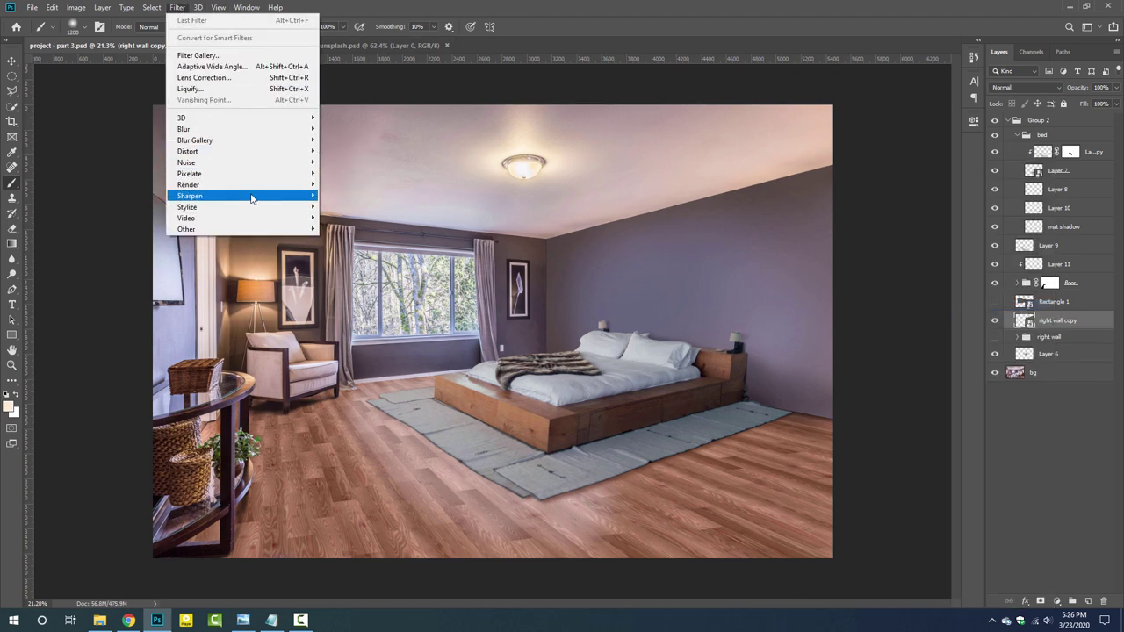
{"action": "mouse_move", "coordinate": [186, 162]}
{"action": "left_click", "coordinate": [347, 161]}
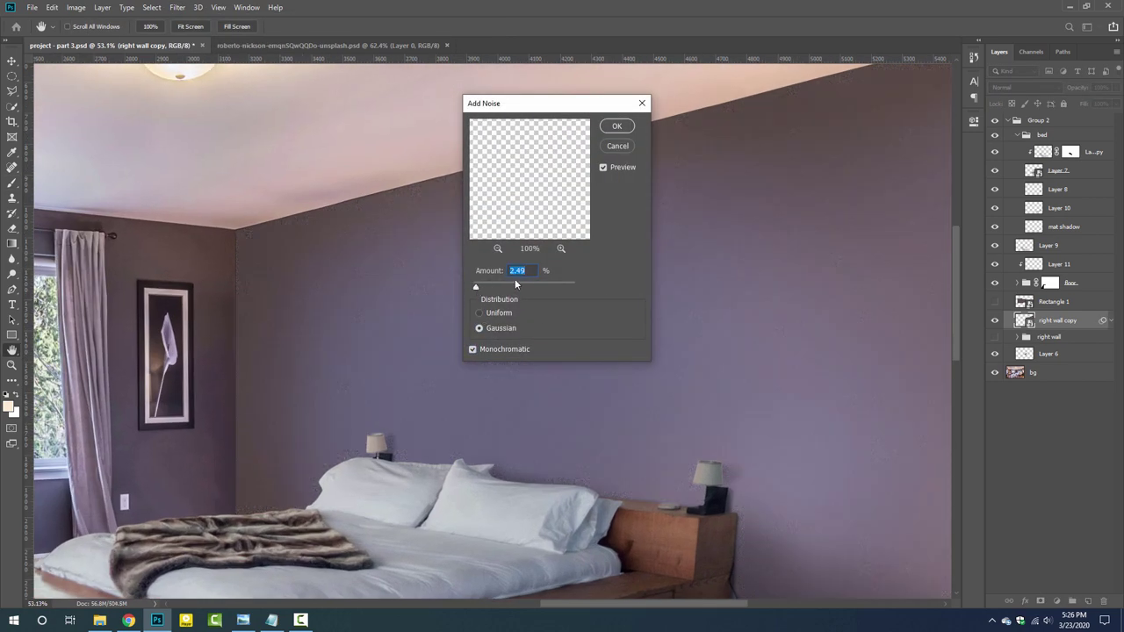
{"action": "key", "text": "Return"}
- Save, zoom in on the wall corner to check the grain, and collapse Group 2
{"action": "key", "text": "ctrl+0"}
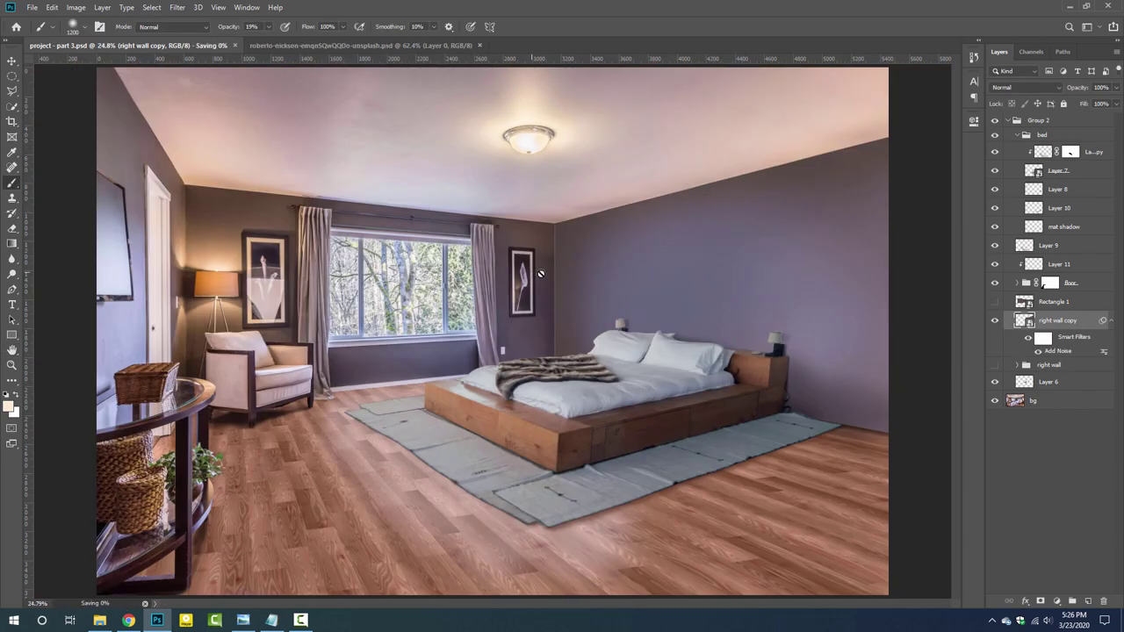
{"action": "key", "text": "ctrl+s"}
{"action": "key", "text": "b"}
{"action": "left_click", "coordinate": [1008, 320]}
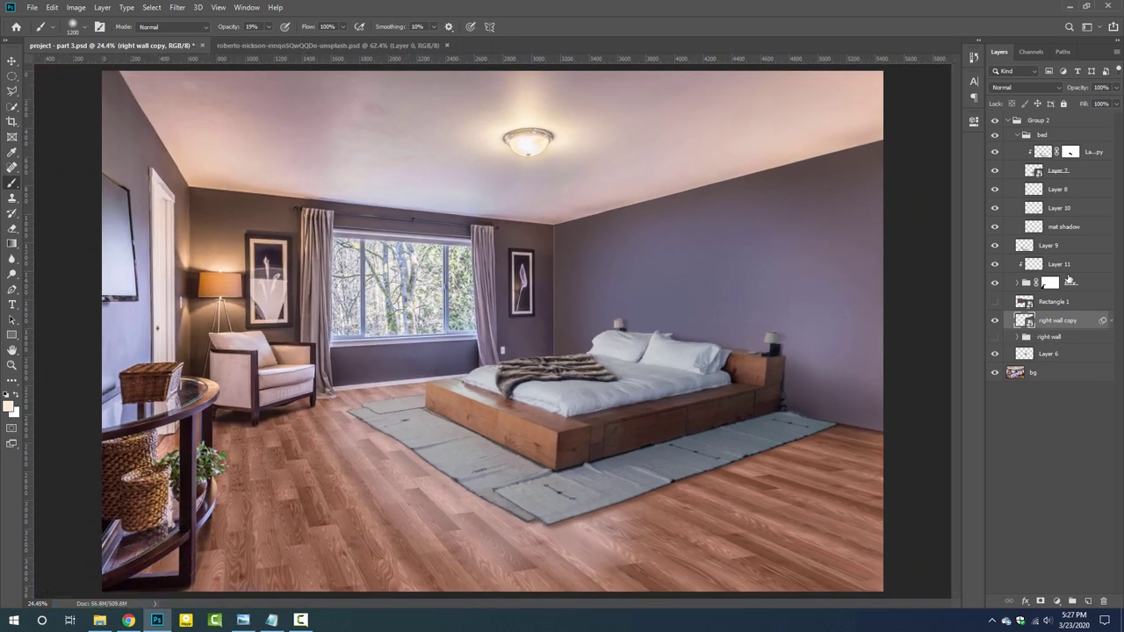
{"action": "key", "text": "ctrl+plus"}
{"action": "key", "text": "ctrl+plus"}
{"action": "key", "text": "ctrl+plus"}
{"action": "key", "text": "ctrl+plus"}
{"action": "key", "text": "ctrl+plus"}
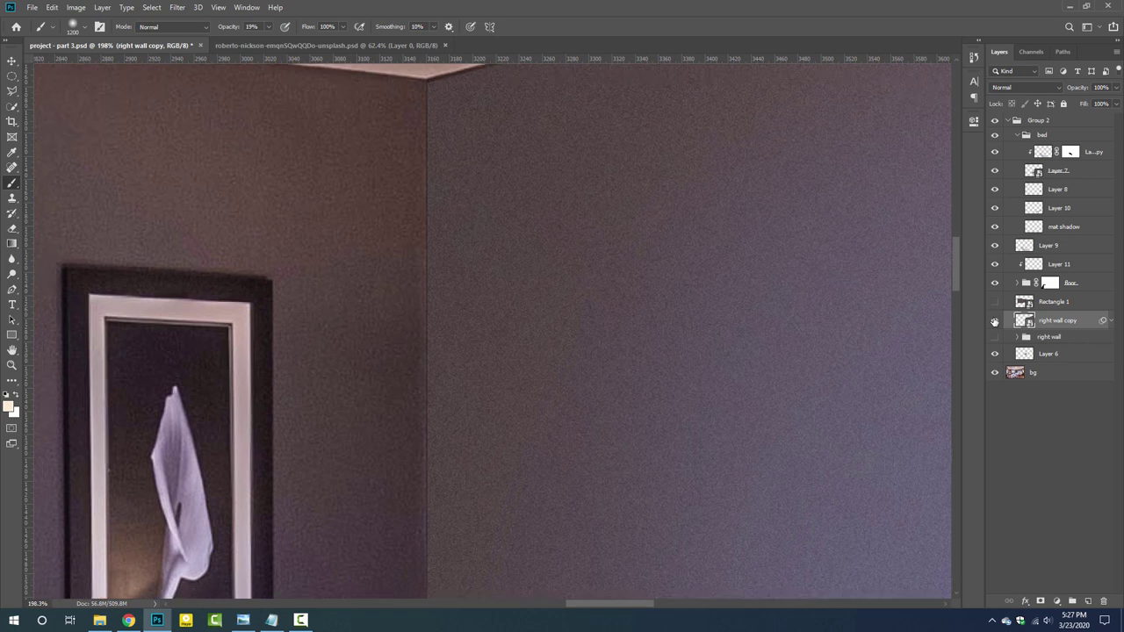
{"action": "key", "text": "ctrl+0"}
{"action": "left_click", "coordinate": [1009, 120]}
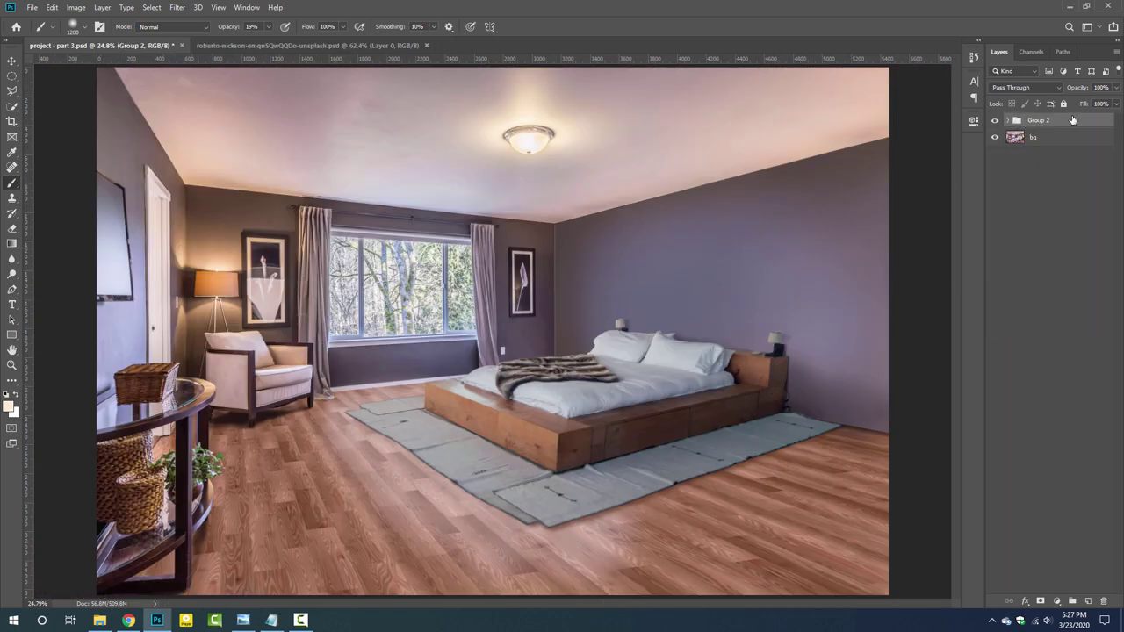
- Add a Color Balance adjustment shifting the midtones toward red
{"action": "left_click", "coordinate": [1056, 600]}
{"action": "left_click", "coordinate": [1075, 498]}
{"action": "left_click_drag", "start_coordinate": [858, 180], "coordinate": [853, 204]}
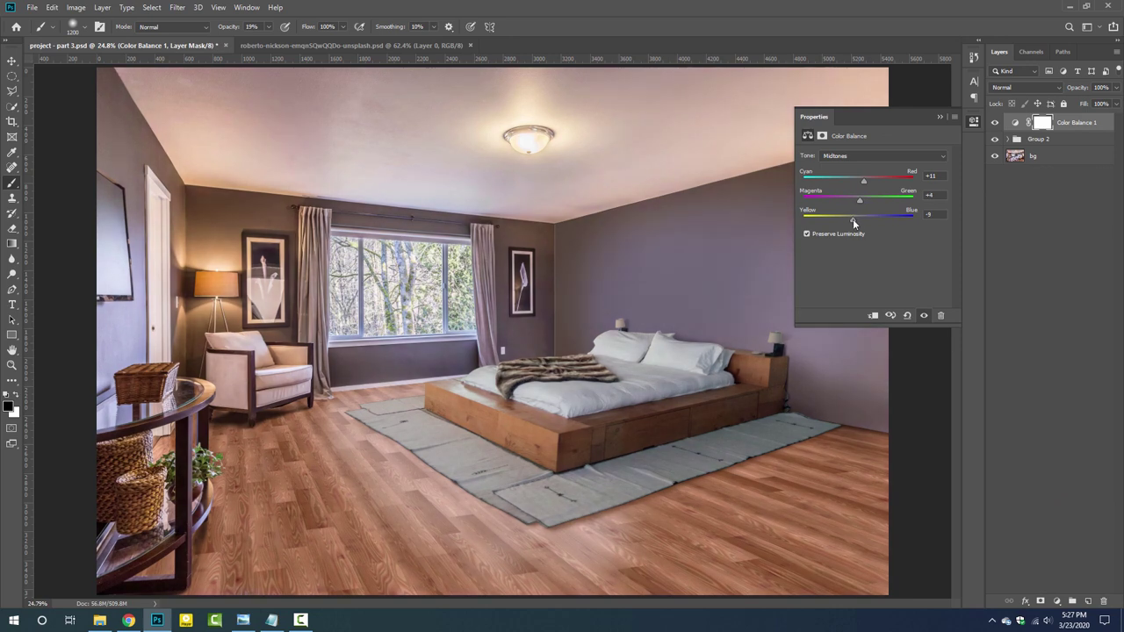
{"action": "double_click", "coordinate": [815, 116]}
- Add a Gradient Map using the Violet, Orange preset with the orange stop recoloured light peach
{"action": "left_click", "coordinate": [1056, 601]}
{"action": "left_click", "coordinate": [1058, 574]}
{"action": "left_click", "coordinate": [869, 156]}
{"action": "left_click", "coordinate": [795, 225]}
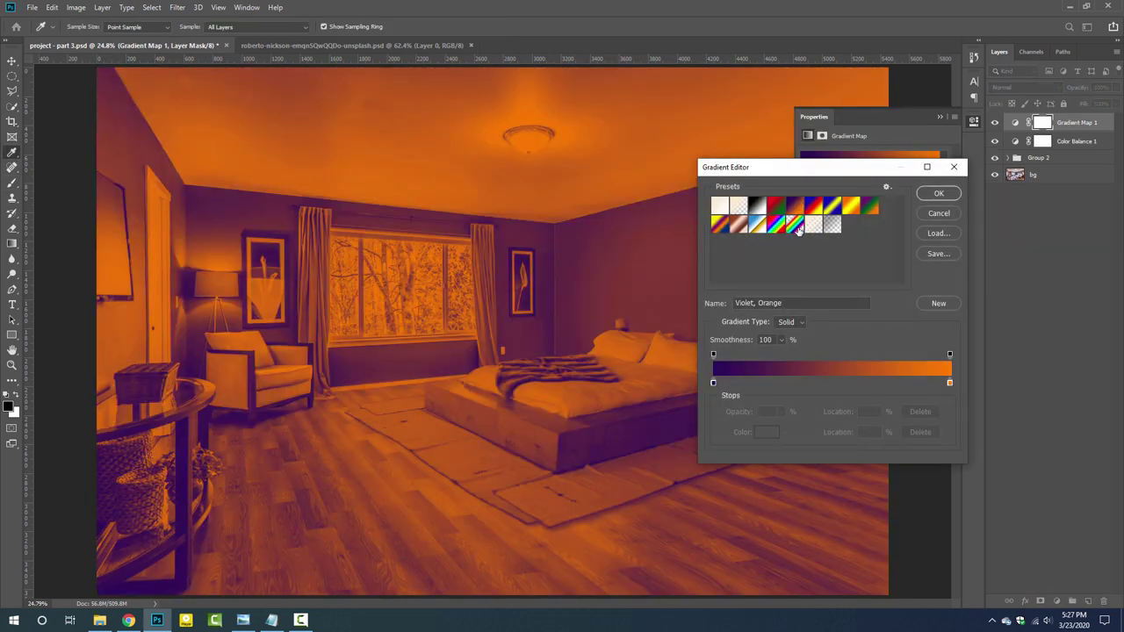
{"action": "left_click", "coordinate": [755, 435]}
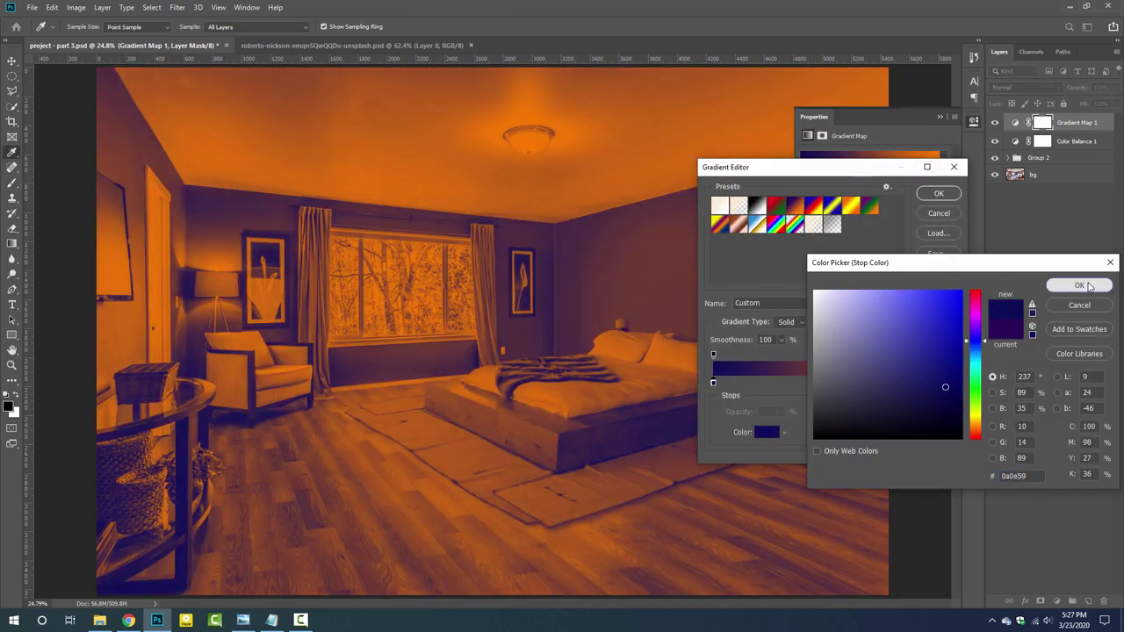
{"action": "left_click", "coordinate": [1079, 286]}
{"action": "double_click", "coordinate": [948, 380]}
{"action": "left_click", "coordinate": [1079, 286]}
{"action": "left_click", "coordinate": [939, 193]}
{"action": "left_click", "coordinate": [973, 120]}
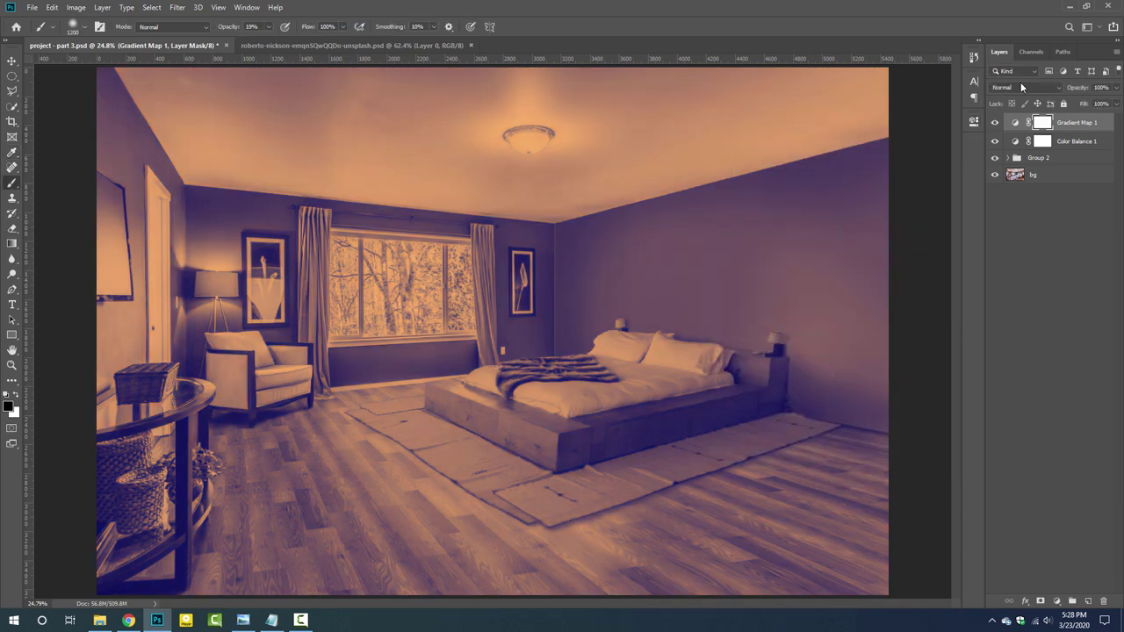
- Set the Gradient Map to Soft Light at 23% opacity and save
{"action": "scroll", "coordinate": [1021, 86], "scroll_direction": "down", "scroll_amount": 2}
{"action": "scroll", "coordinate": [1021, 87], "scroll_direction": "down", "scroll_amount": 4}
{"action": "scroll", "coordinate": [1021, 87], "scroll_direction": "down", "scroll_amount": 1}
{"action": "scroll", "coordinate": [1021, 87], "scroll_direction": "down", "scroll_amount": 1}
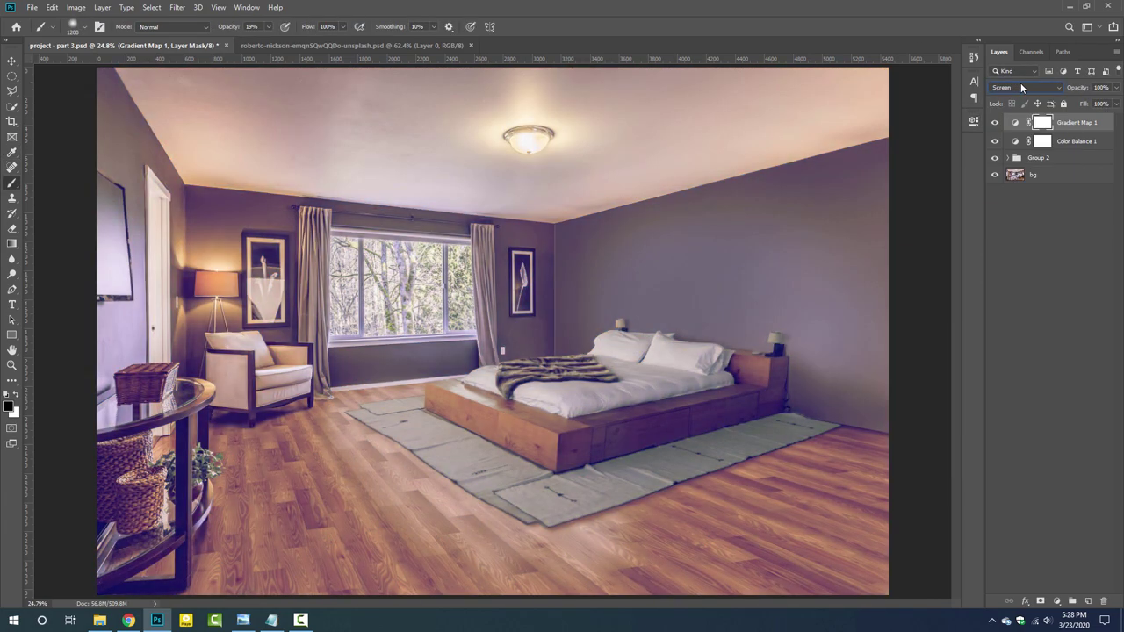
{"action": "scroll", "coordinate": [1021, 87], "scroll_direction": "down", "scroll_amount": 5}
{"action": "left_click", "coordinate": [1086, 123]}
{"action": "key", "text": "ctrl+s"}
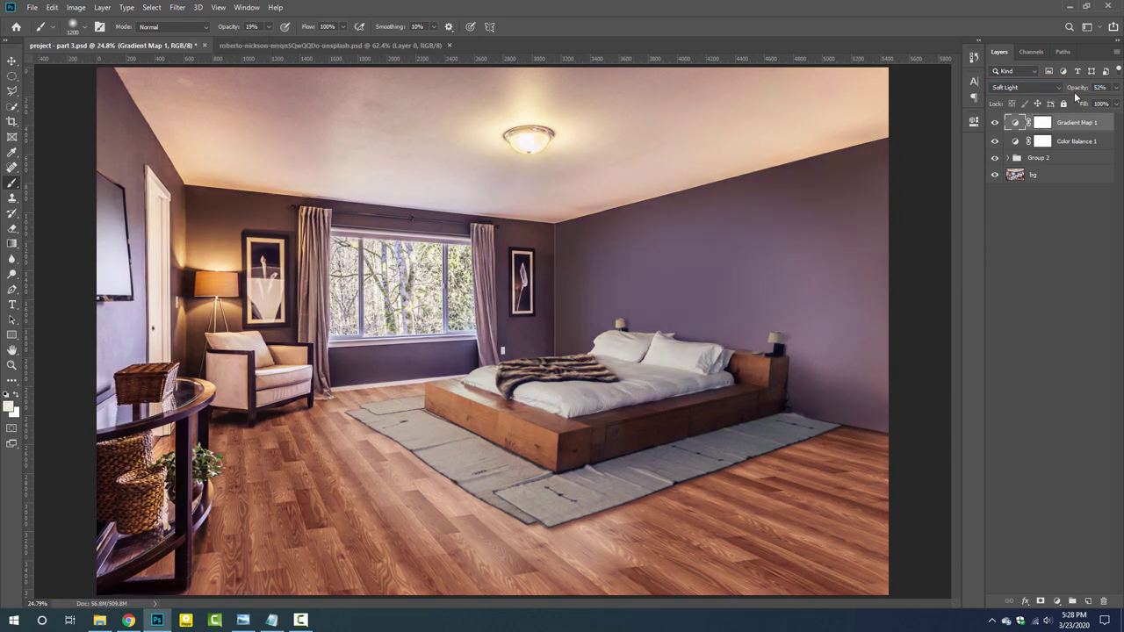
- Try a Levels adjustment, then undo it
{"action": "left_click", "coordinate": [1058, 602]}
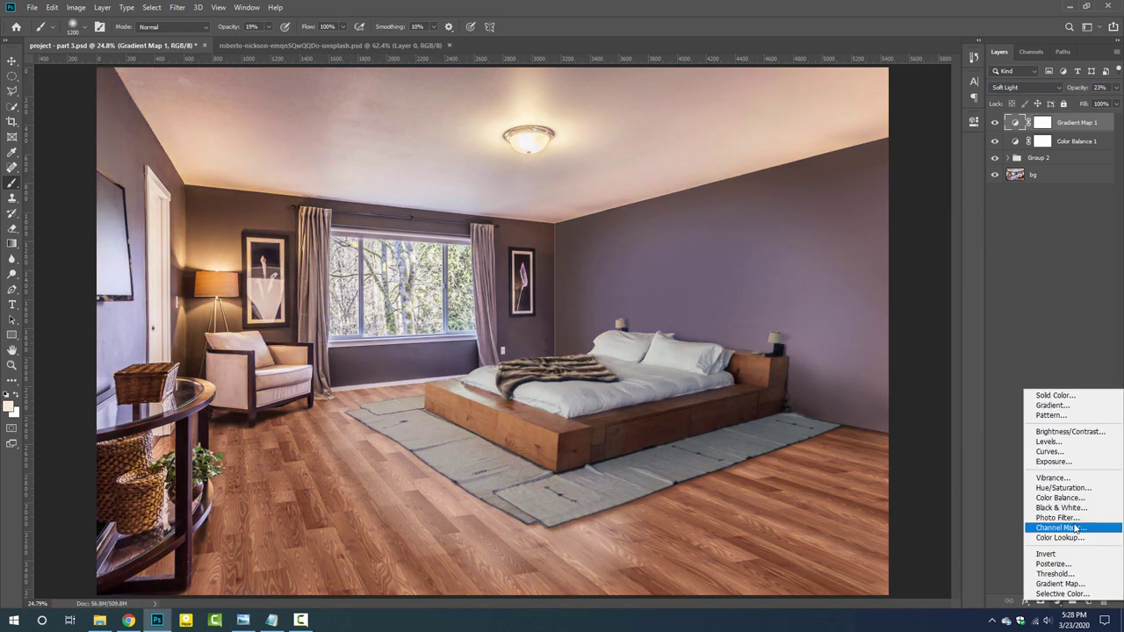
{"action": "left_click", "coordinate": [1047, 446]}
{"action": "left_click", "coordinate": [865, 177]}
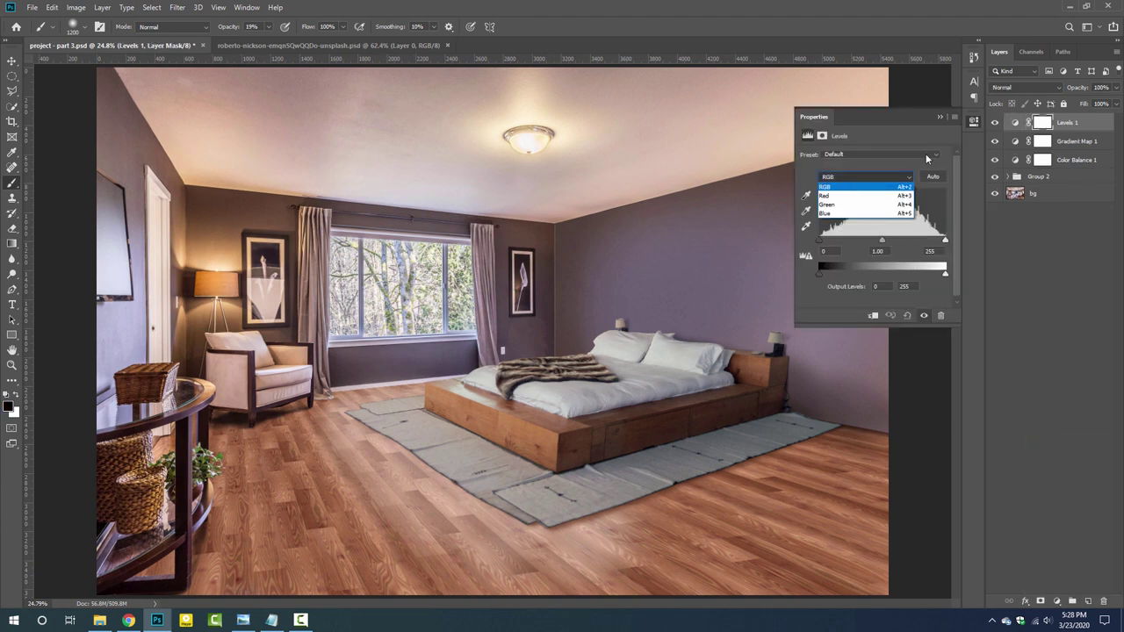
{"action": "key", "text": "ctrl+z"}
- Add a trial Curves adjustment bending the Green and Blue channel curves
{"action": "left_click", "coordinate": [1058, 602]}
{"action": "left_click", "coordinate": [1048, 463]}
{"action": "left_click", "coordinate": [870, 170]}
{"action": "left_click", "coordinate": [833, 199]}
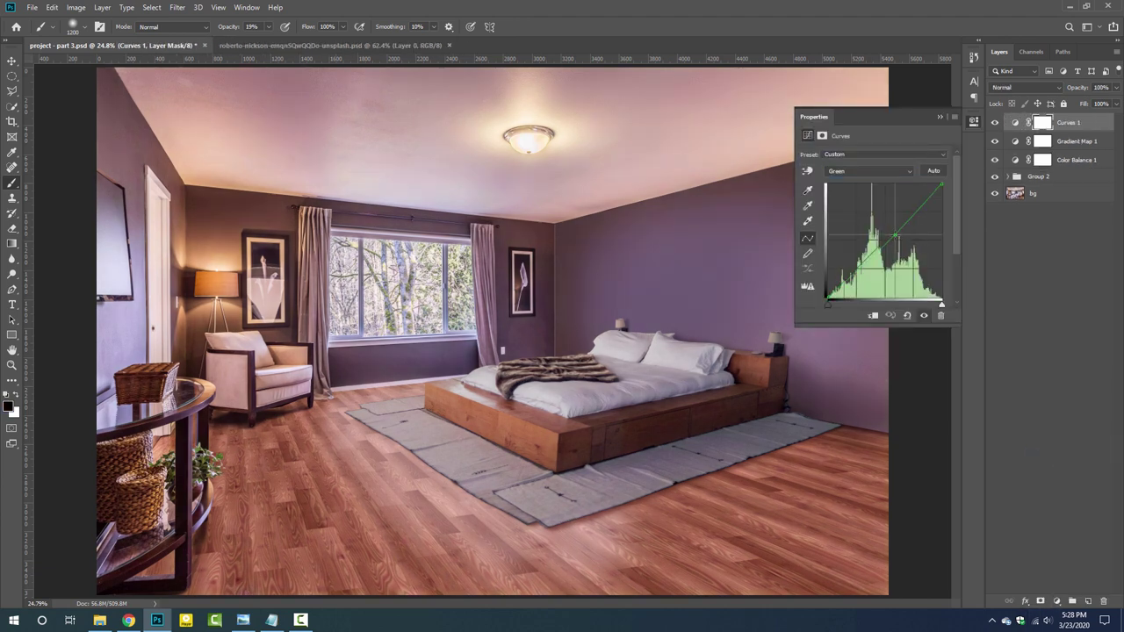
{"action": "left_click_drag", "start_coordinate": [892, 235], "coordinate": [914, 217]}
{"action": "left_click", "coordinate": [869, 170]}
{"action": "left_click", "coordinate": [834, 208]}
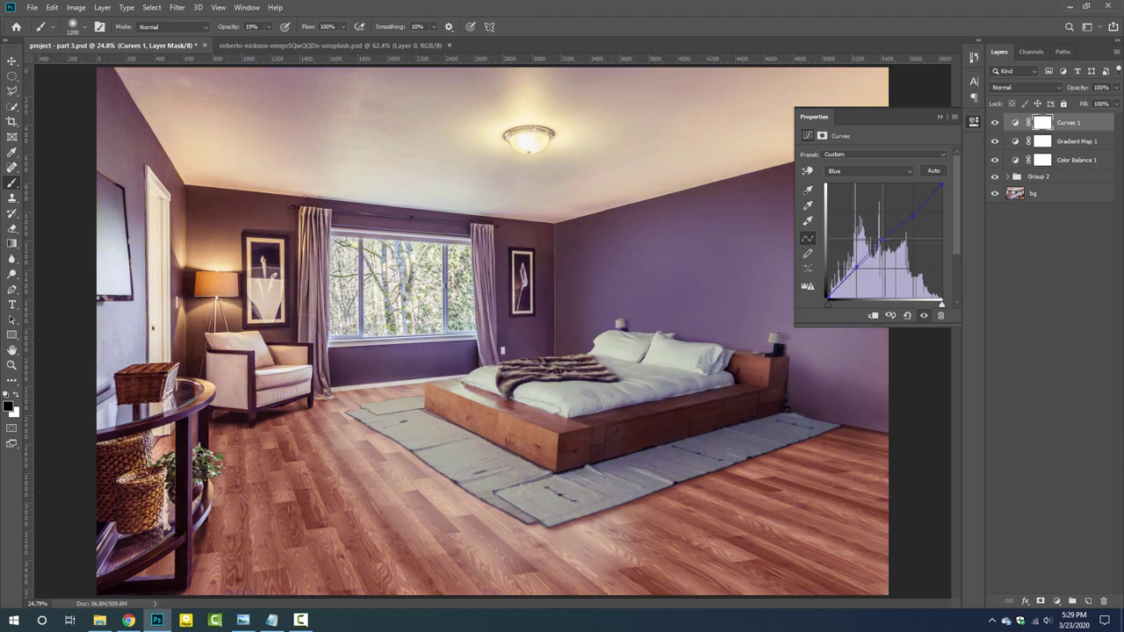
{"action": "left_click", "coordinate": [1084, 119]}
- Delete the Curves layer, stamp visible layers, and try then discard a Selective Color adjustment
{"action": "key", "text": "Delete"}
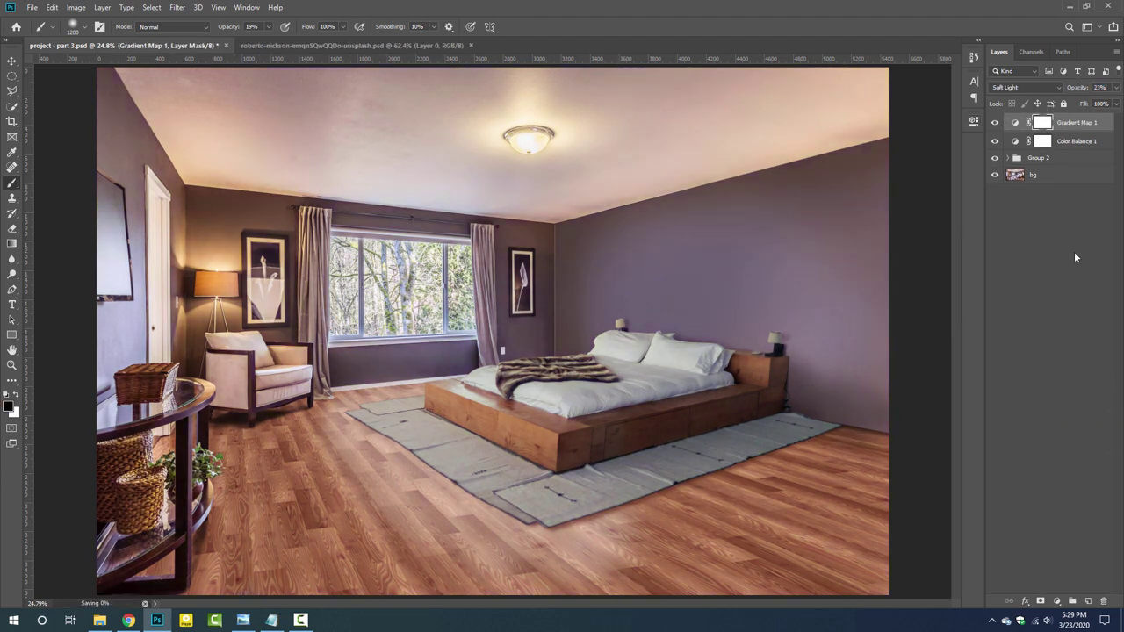
{"action": "right_click", "coordinate": [1064, 127]}
{"action": "key", "text": "ctrl+shift+alt+e"}
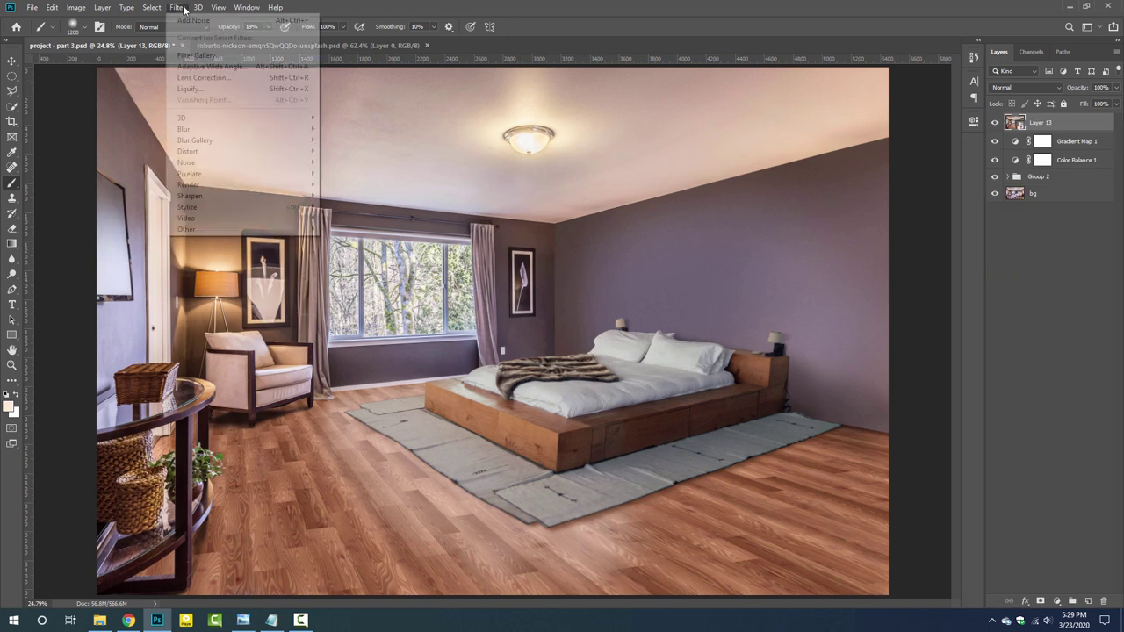
{"action": "left_click", "coordinate": [177, 7]}
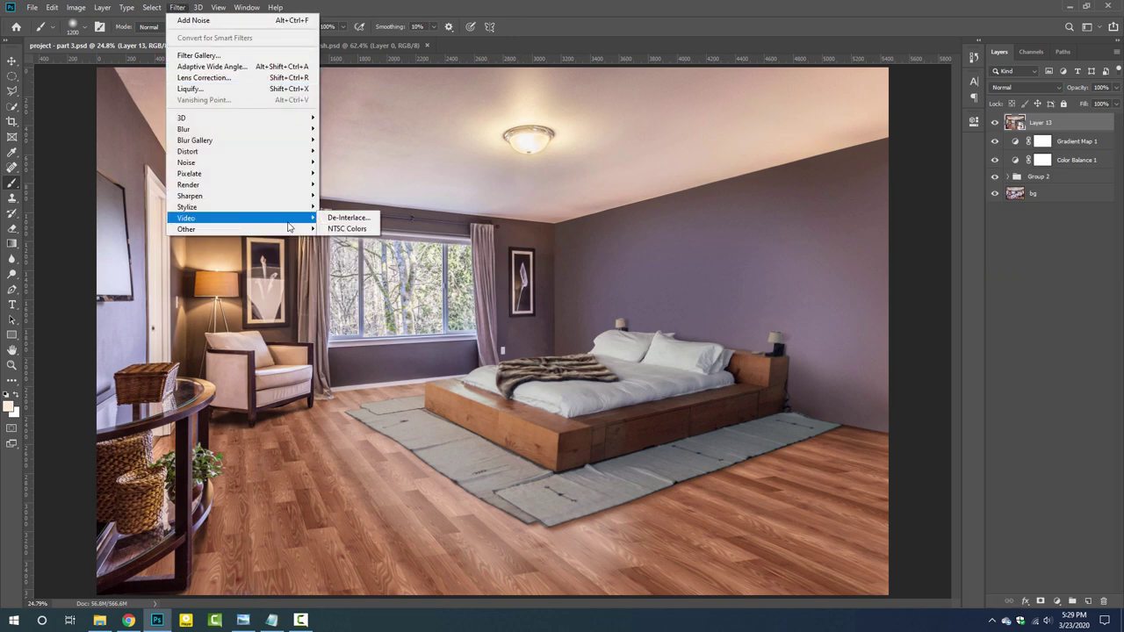
{"action": "key", "text": "Escape"}
{"action": "key", "text": "Escape"}
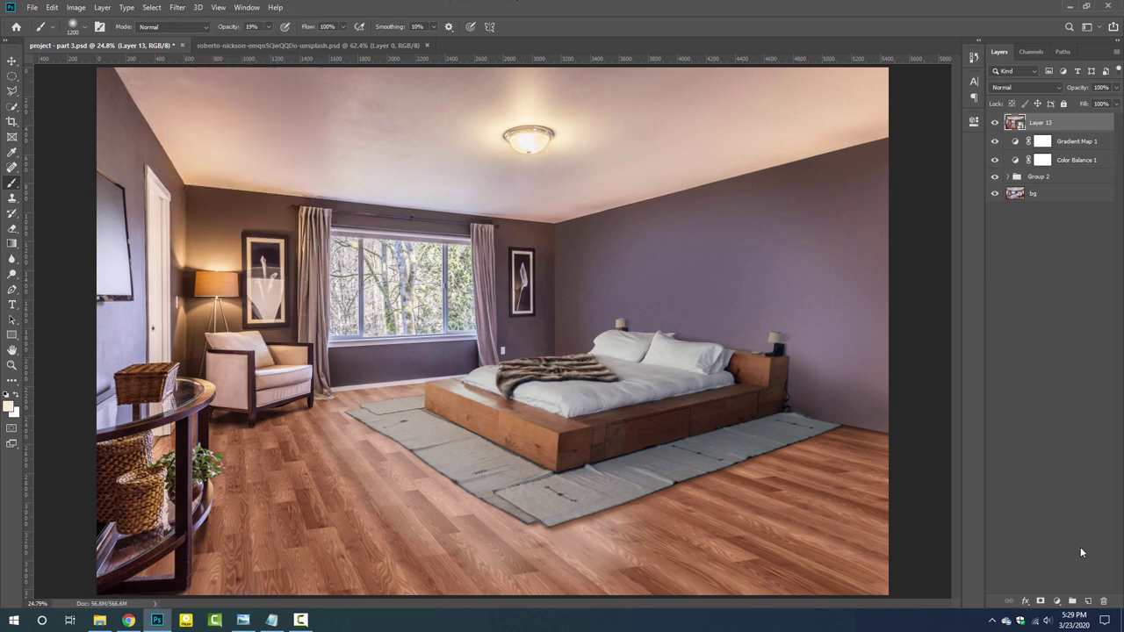
{"action": "left_click", "coordinate": [1057, 601]}
{"action": "left_click", "coordinate": [1054, 605]}
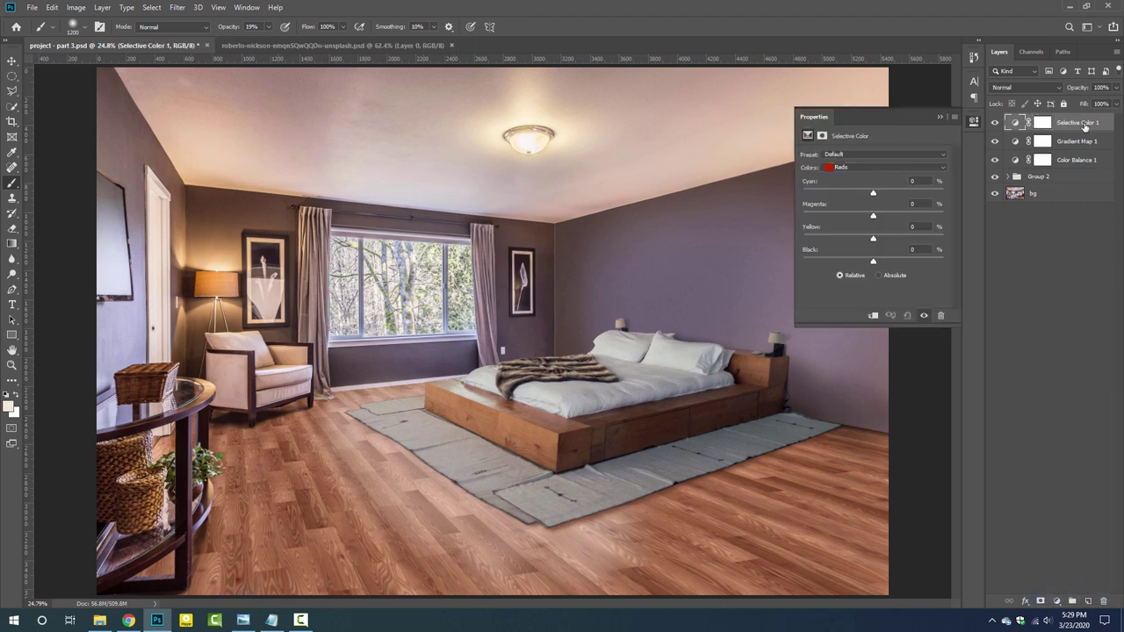
{"action": "key", "text": "Delete"}
- Add a Brightness/Contrast adjustment with Brightness 5 and save the composite
{"action": "left_click", "coordinate": [1056, 600]}
{"action": "left_click", "coordinate": [1066, 437]}
{"action": "left_click_drag", "start_coordinate": [872, 186], "coordinate": [892, 220]}
{"action": "left_click", "coordinate": [973, 121]}
{"action": "key", "text": "ctrl+s"}
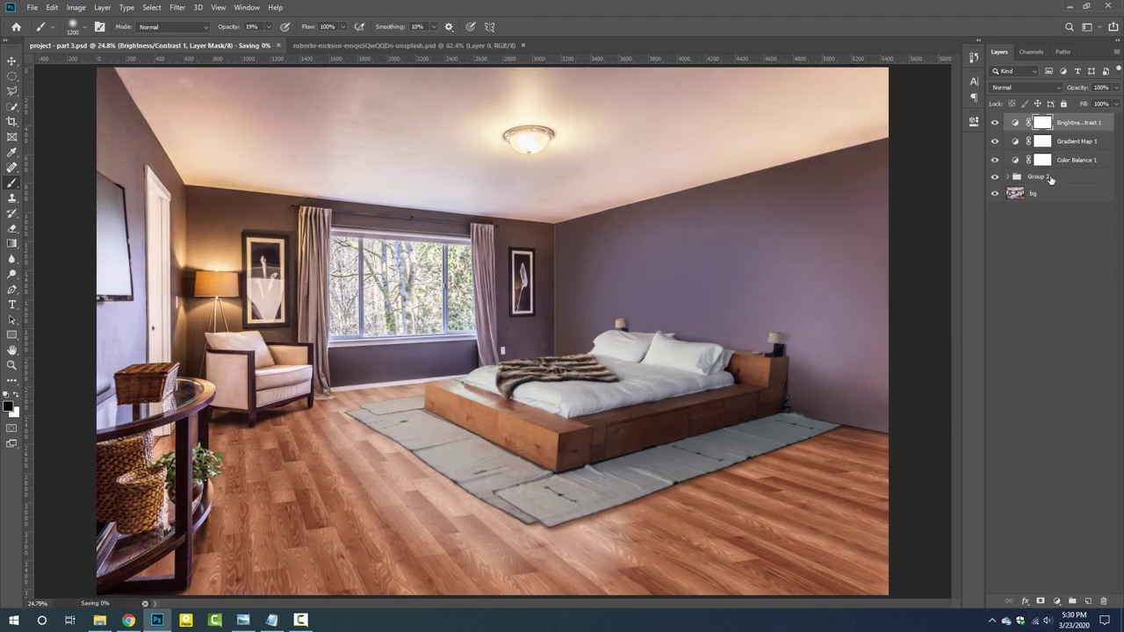